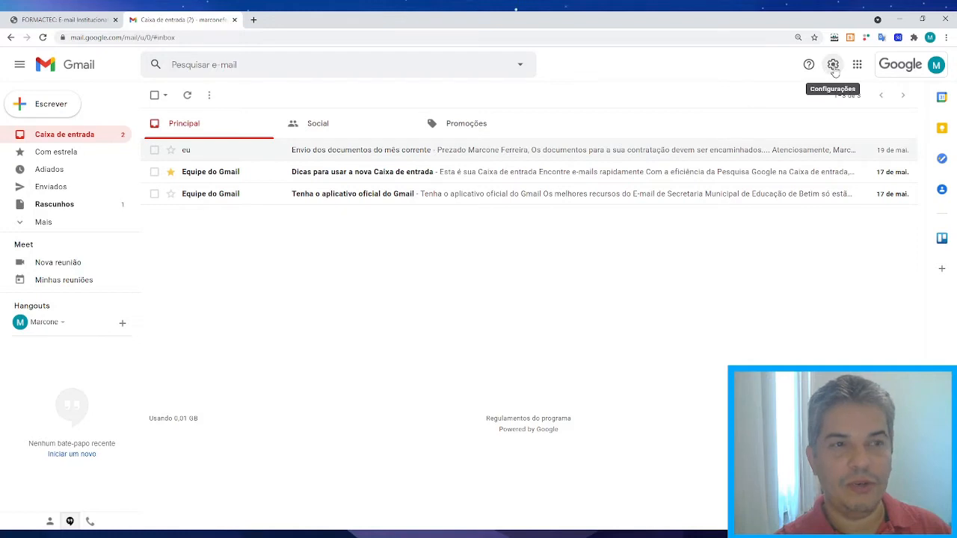
Switch the inbox density to Regular from the quick settings panel.
left_click(834, 65)
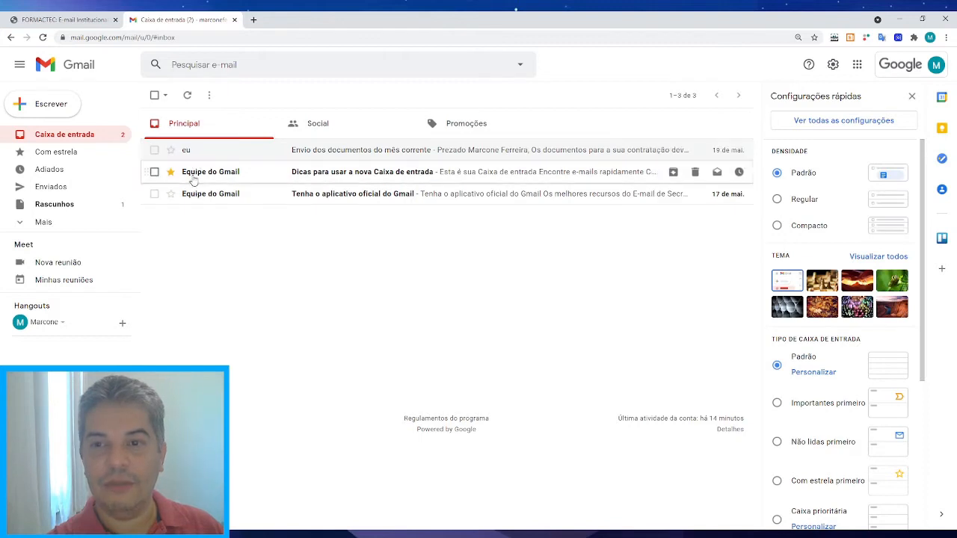
left_click(776, 200)
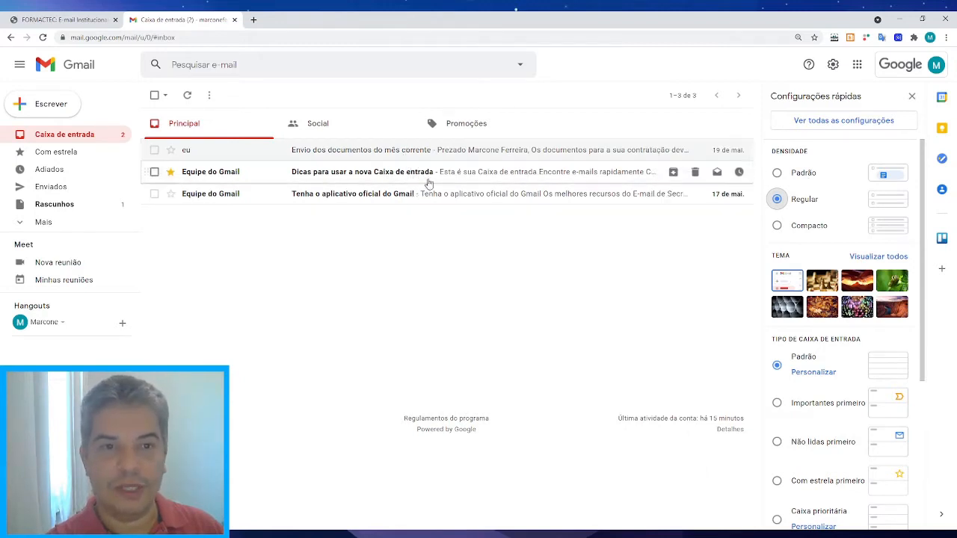
Try the Compacto density, then return to Padrão and scroll down to the inbox type options.
left_click(777, 225)
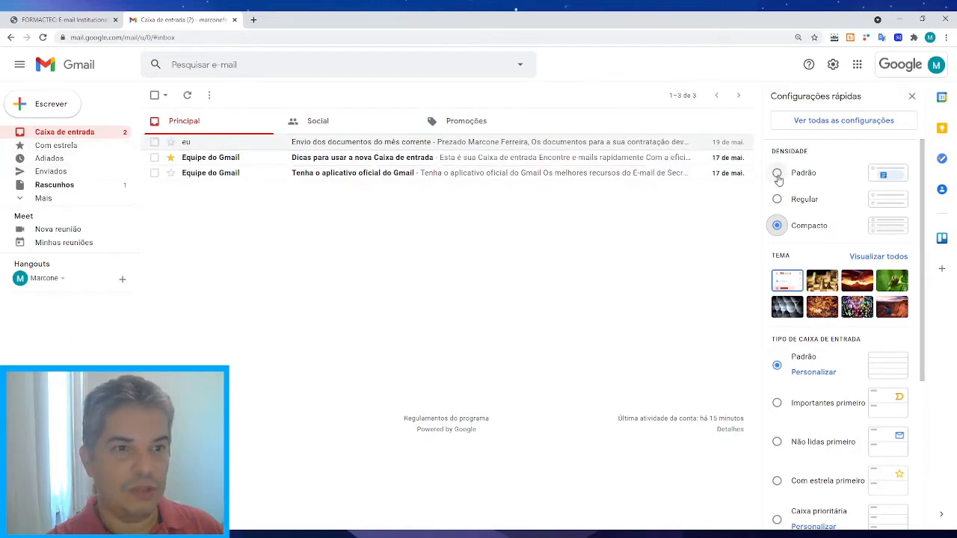
left_click(777, 177)
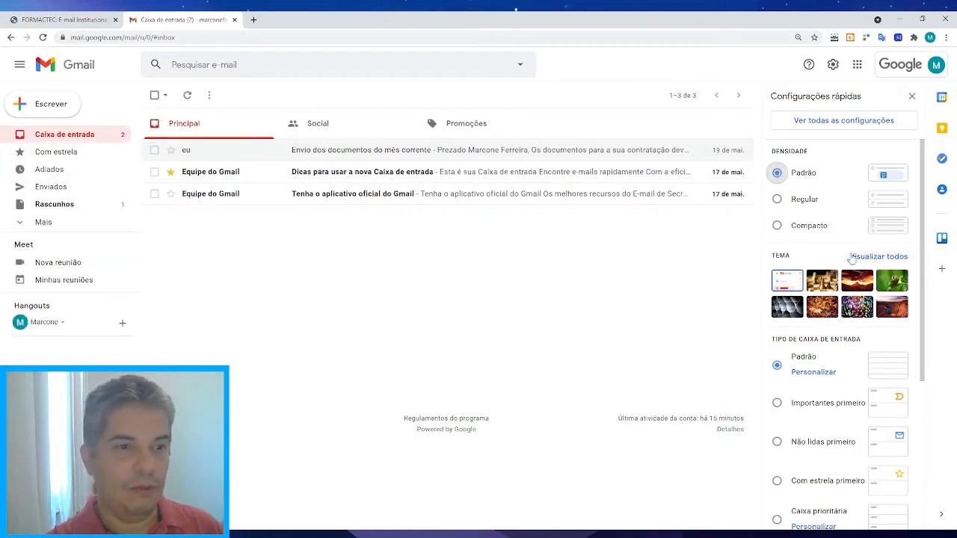
scroll(928, 231, "down", 1)
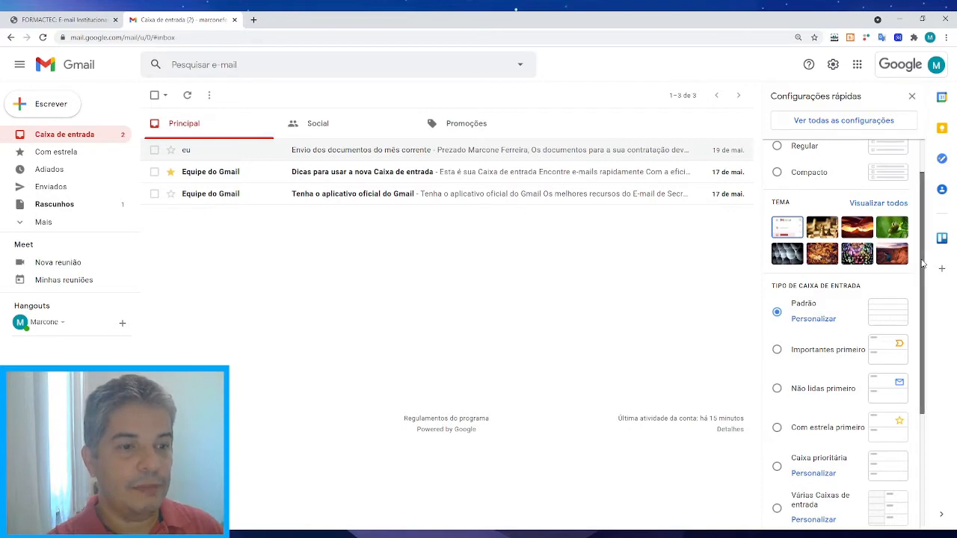
left_click_drag(922, 269, 924, 323)
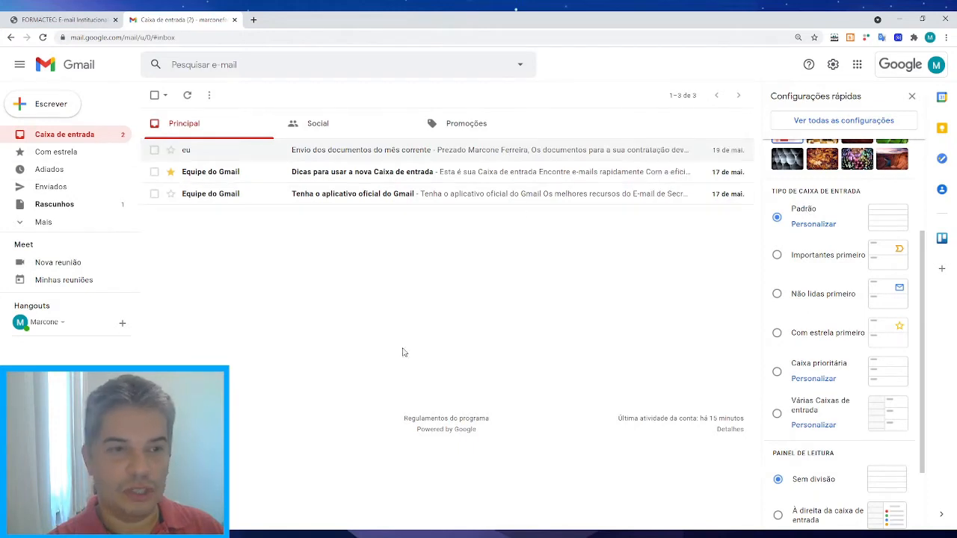
left_click(777, 257)
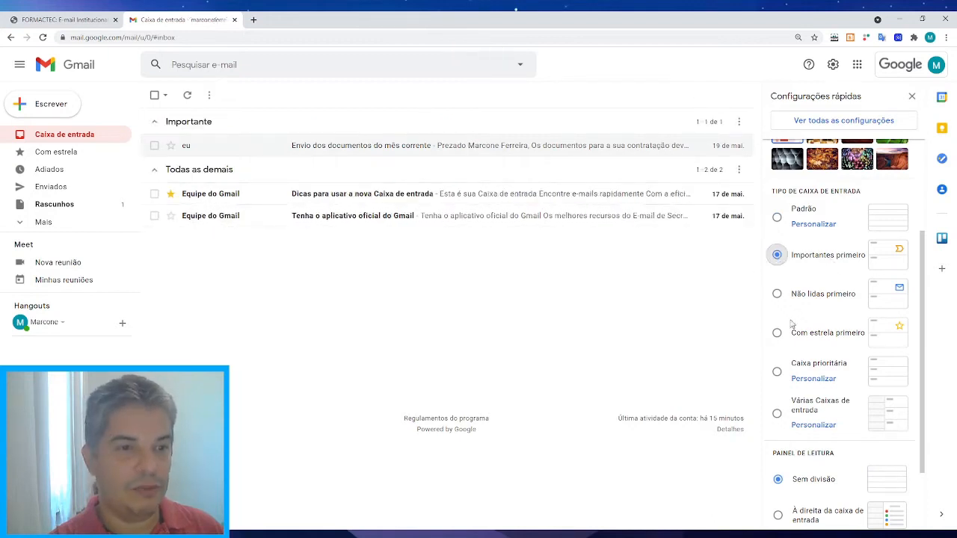
left_click(777, 295)
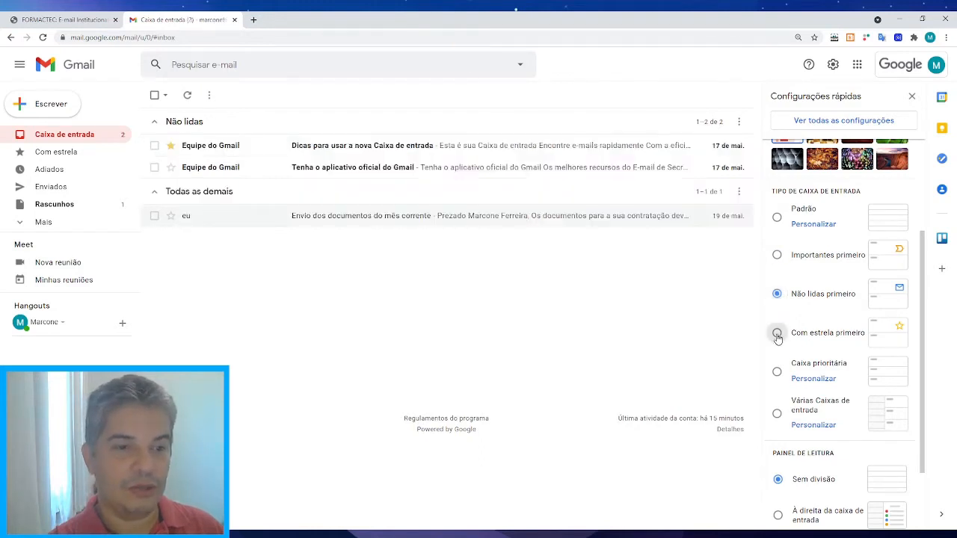
left_click(777, 334)
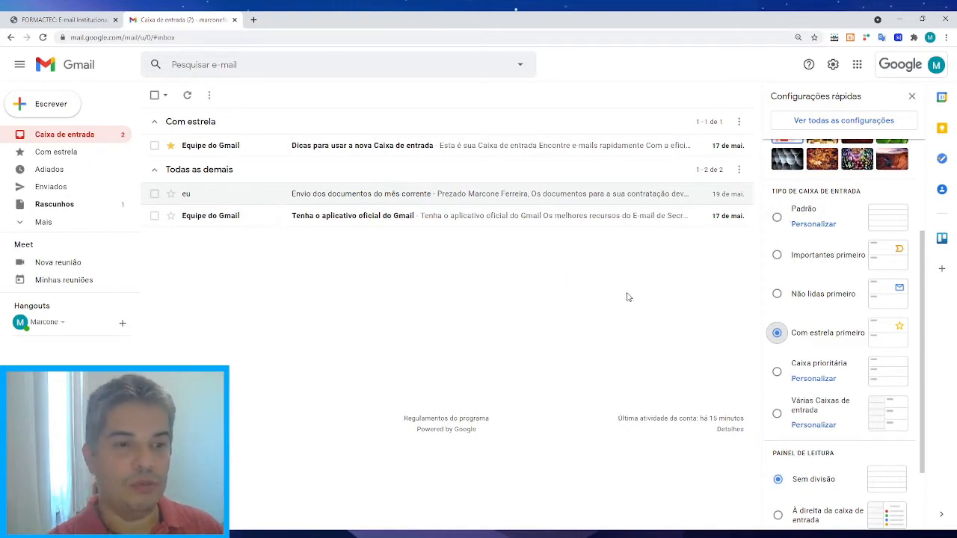
left_click(776, 217)
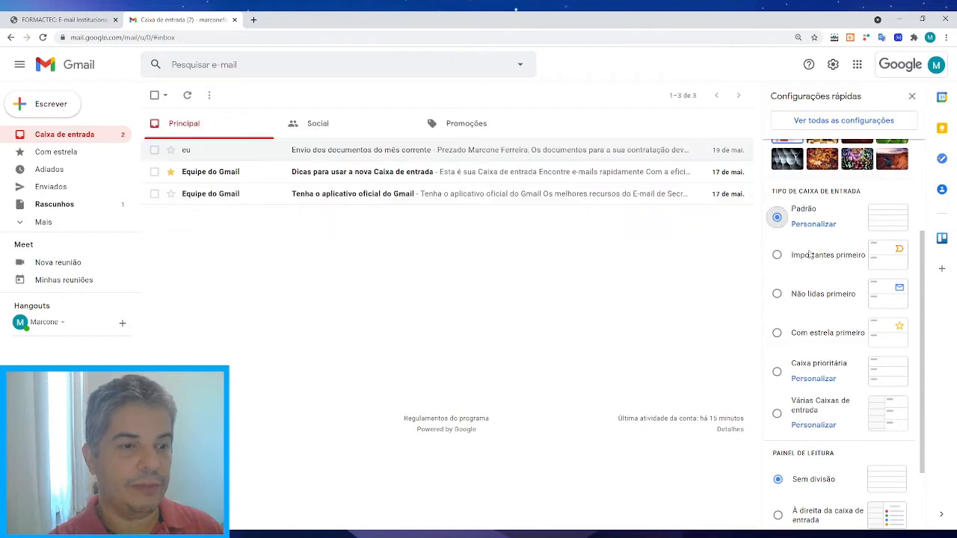
left_click_drag(924, 303, 925, 360)
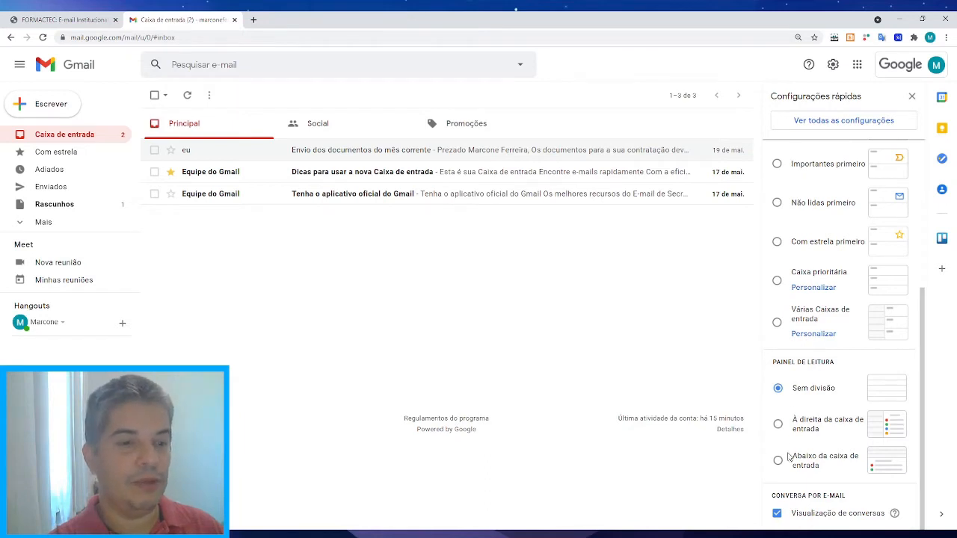
left_click_drag(924, 467, 930, 283)
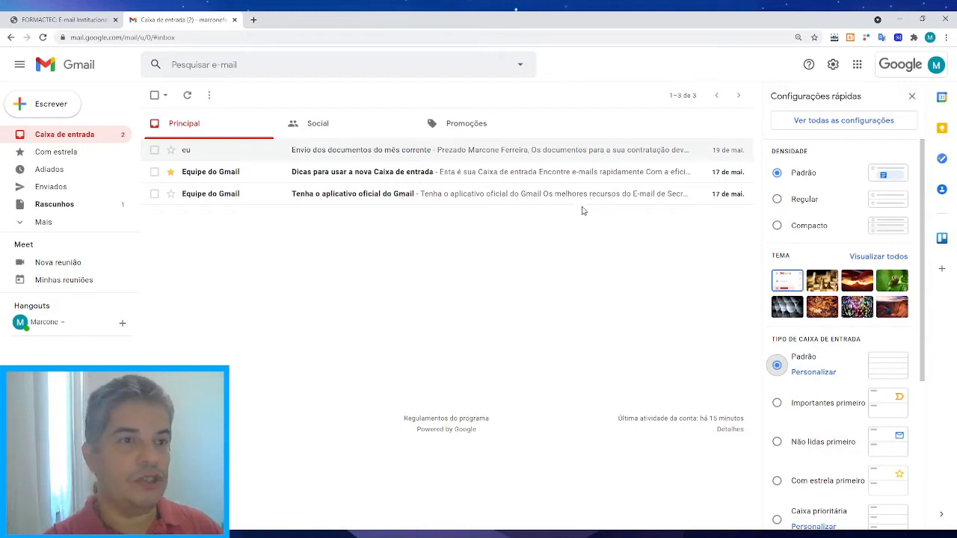
Open 'Ver todas as configurações' to reach the General settings tab.
left_click(839, 126)
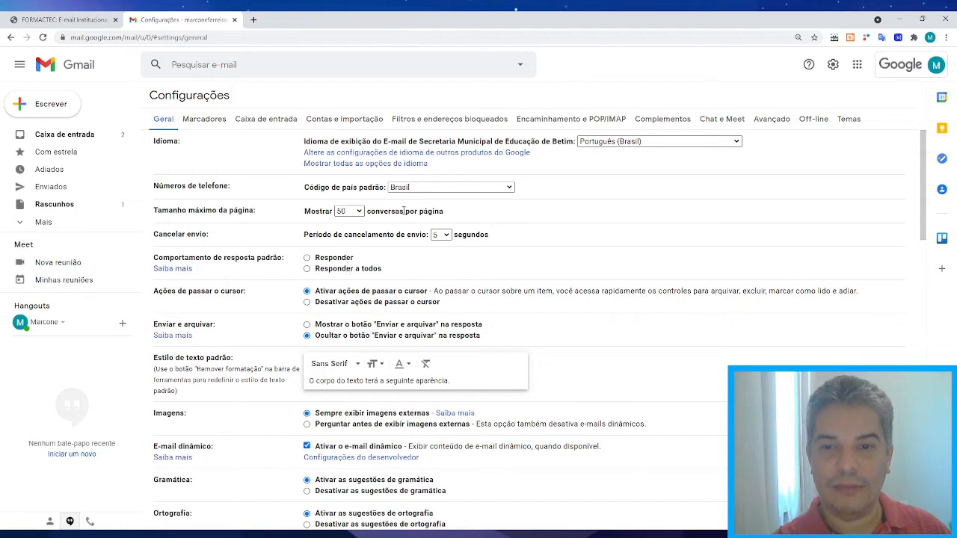
scroll(543, 237, "down", 1)
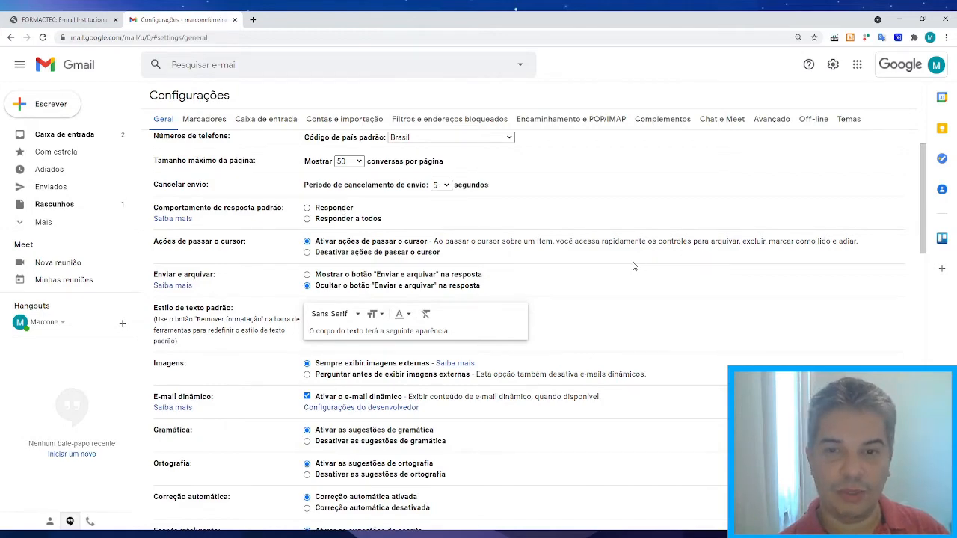
scroll(633, 266, "down", 1)
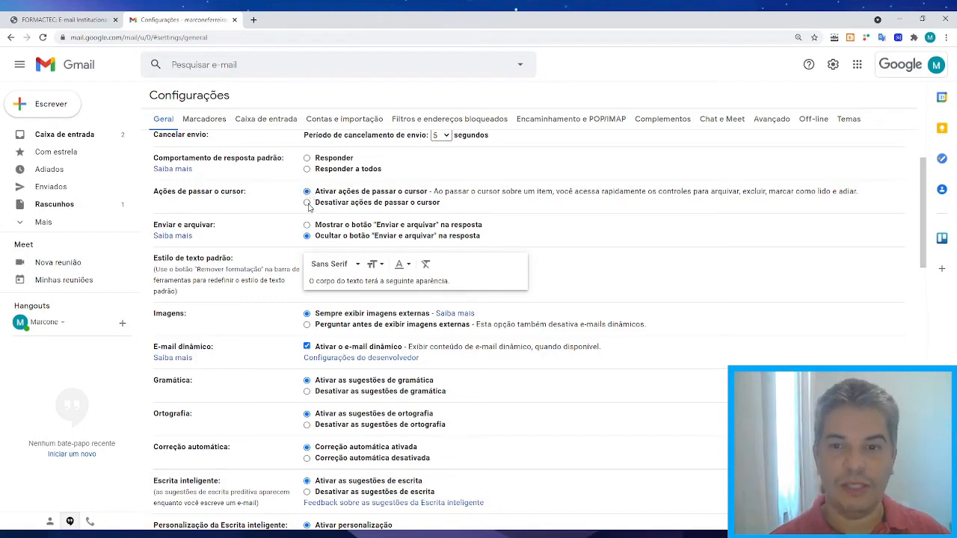
scroll(568, 246, "down", 1)
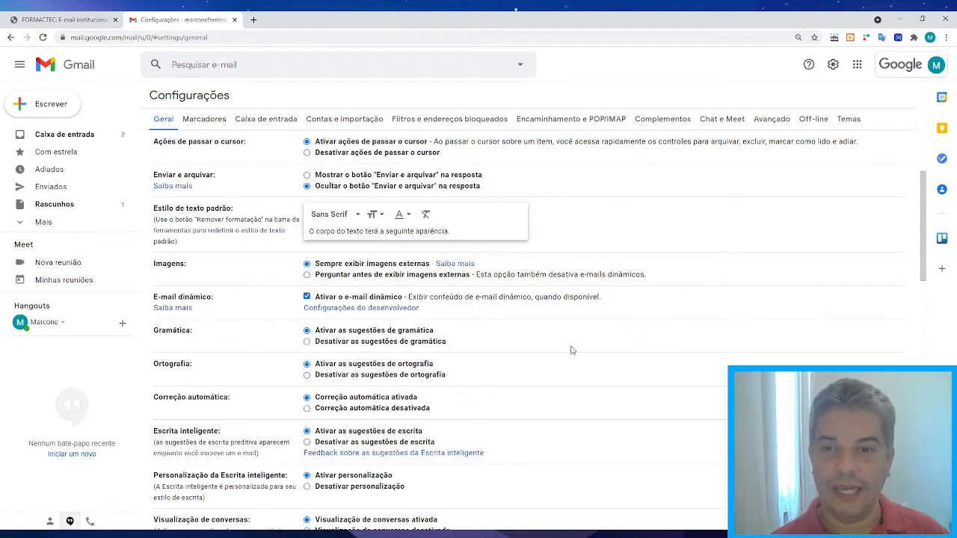
scroll(568, 350, "down", 1)
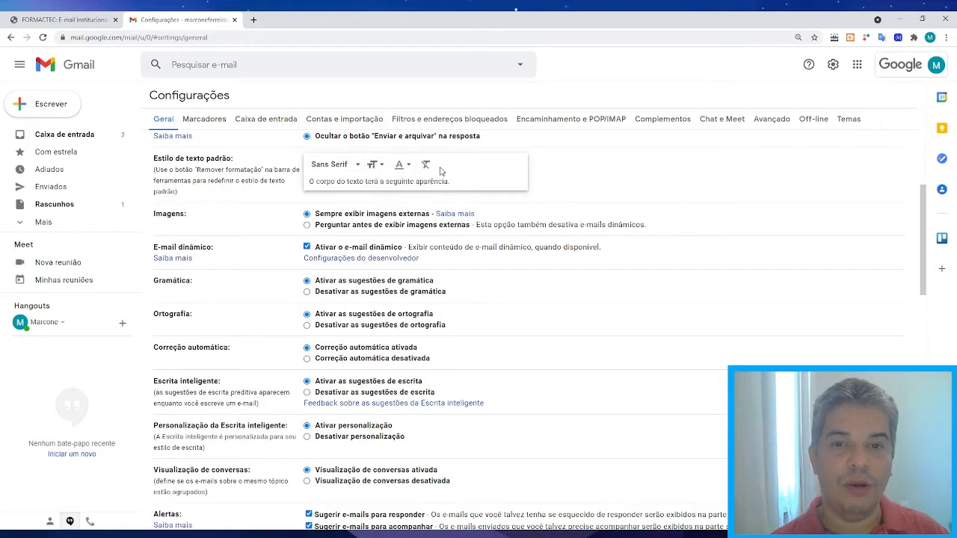
left_click(381, 165)
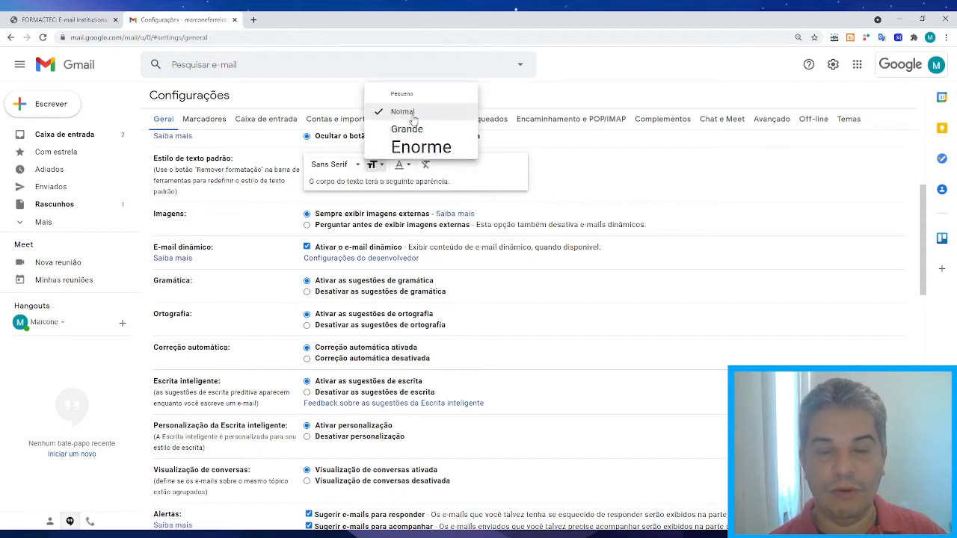
left_click(399, 164)
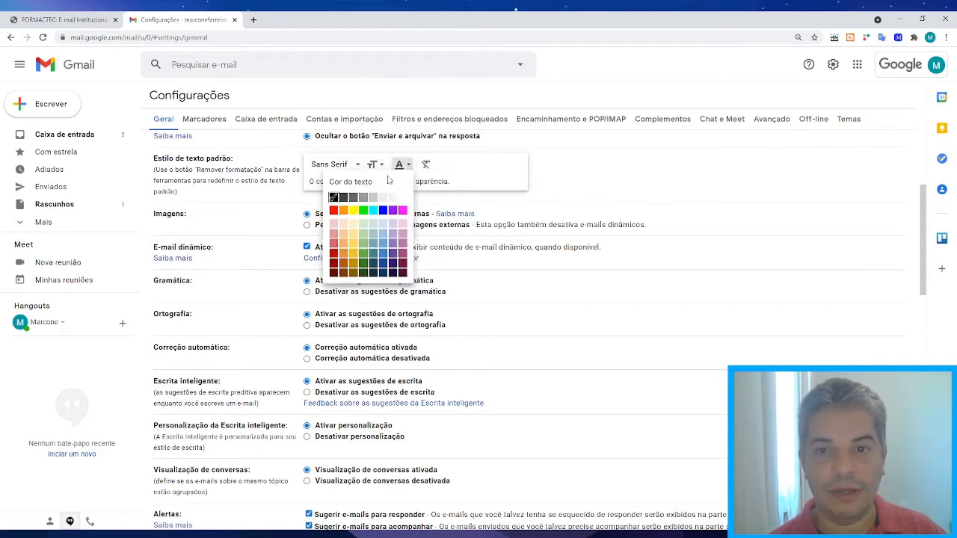
left_click(523, 166)
left_click(356, 169)
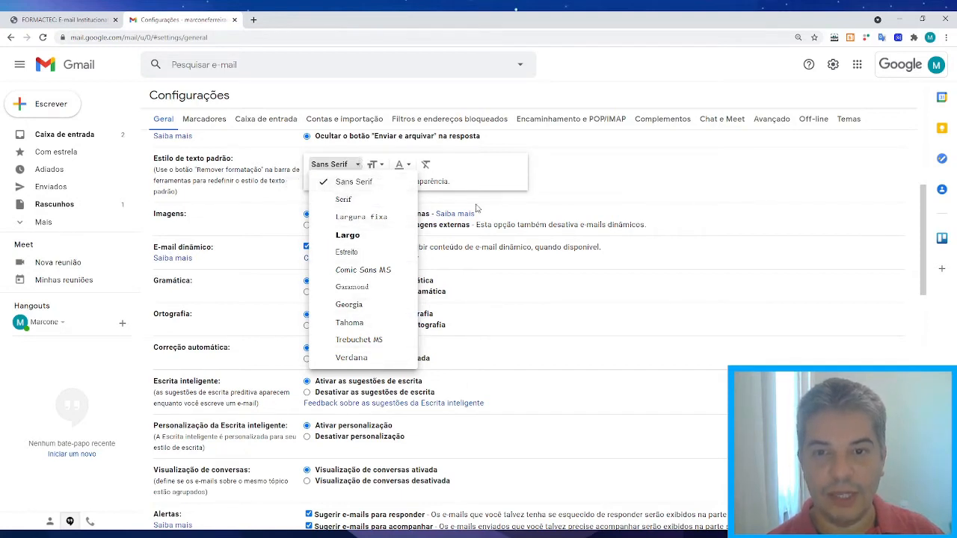
left_click(509, 168)
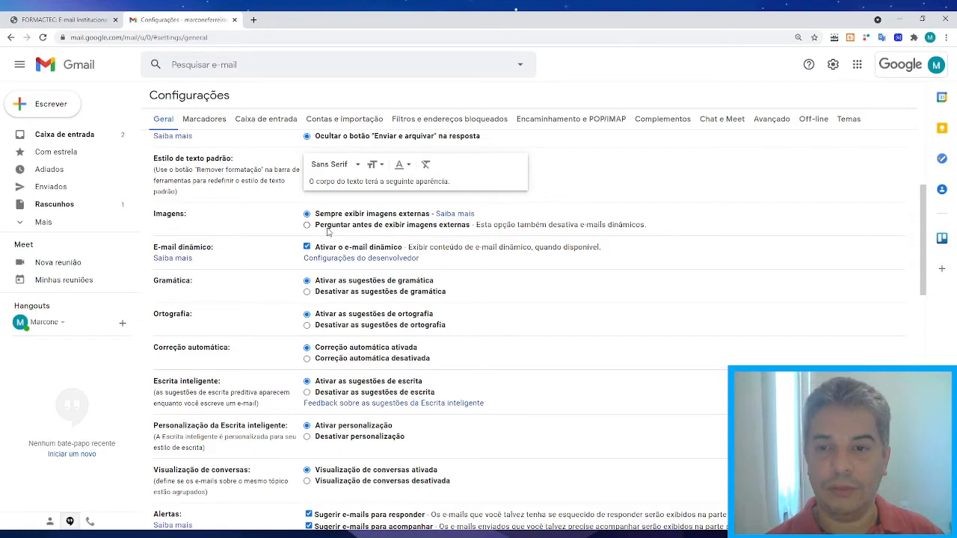
scroll(327, 231, "down", 1)
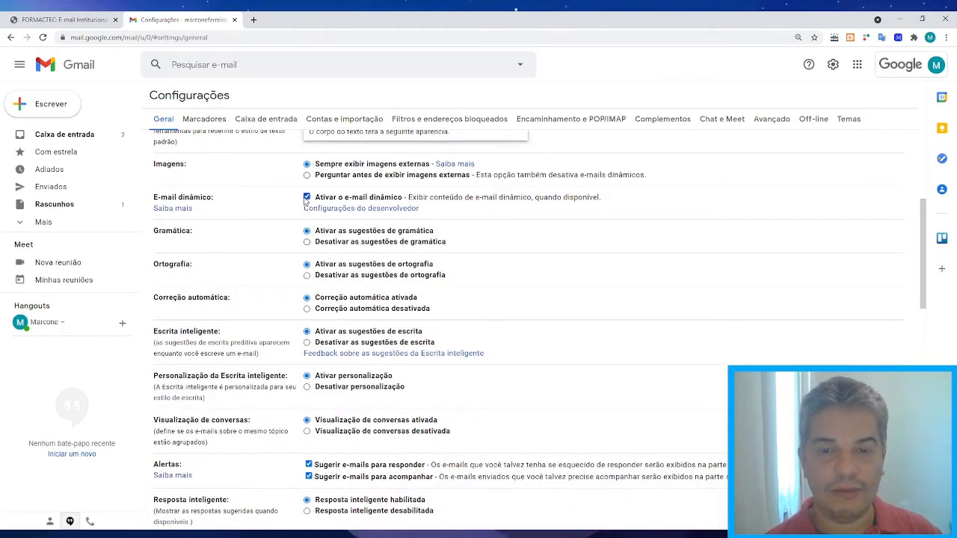
scroll(465, 252, "down", 1)
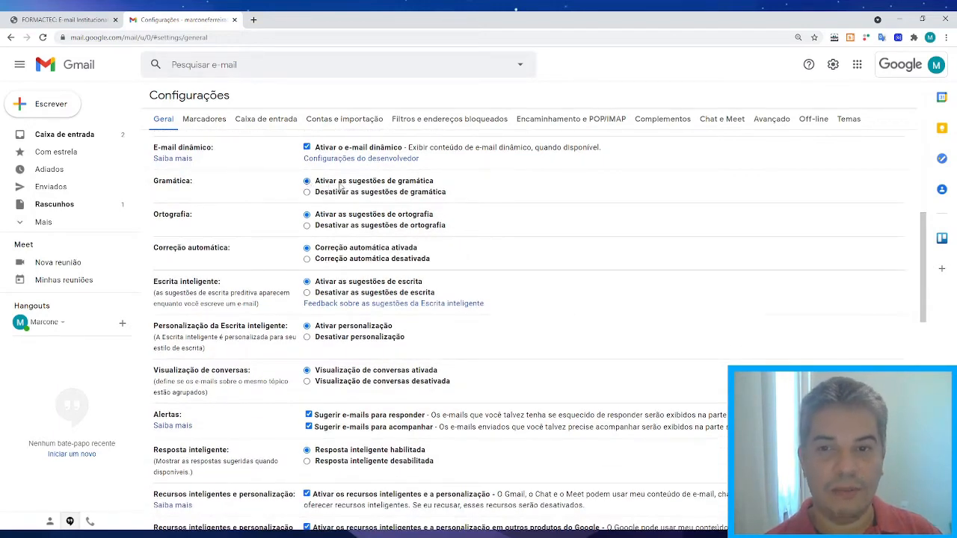
scroll(423, 237, "up", 5)
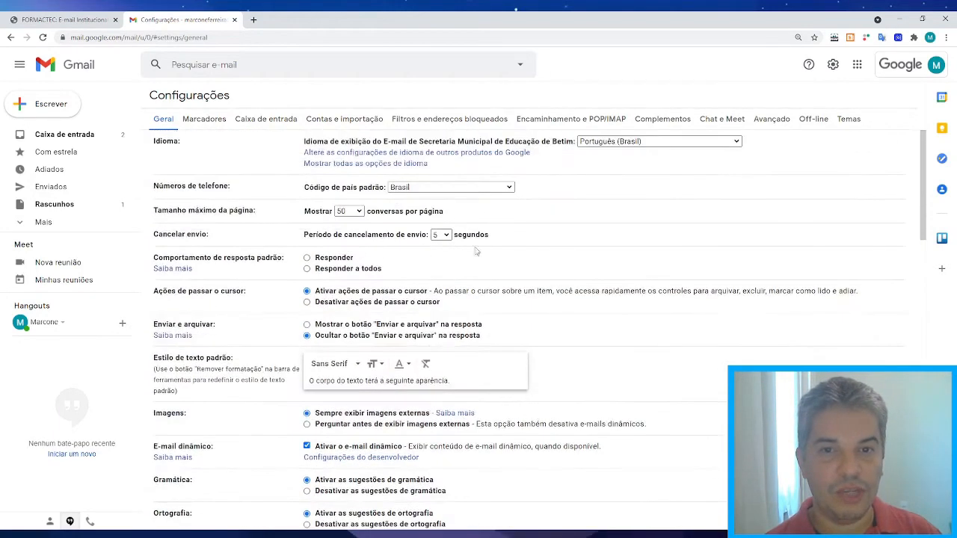
scroll(556, 310, "down", 5)
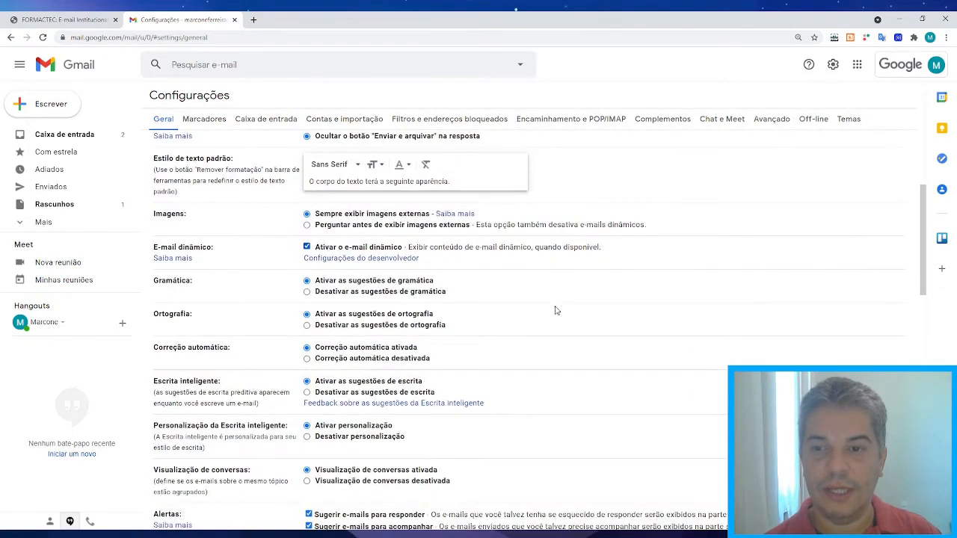
scroll(357, 232, "down", 1)
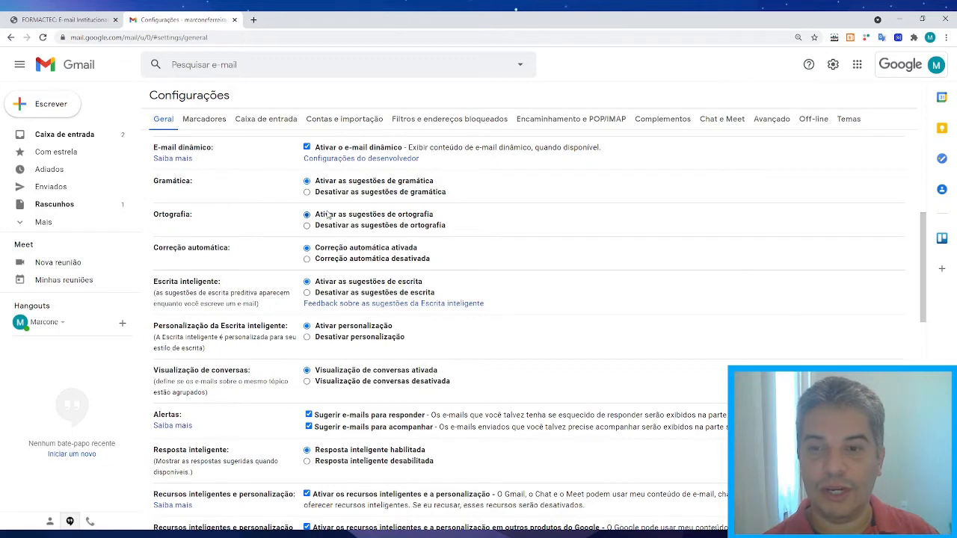
scroll(326, 213, "down", 1)
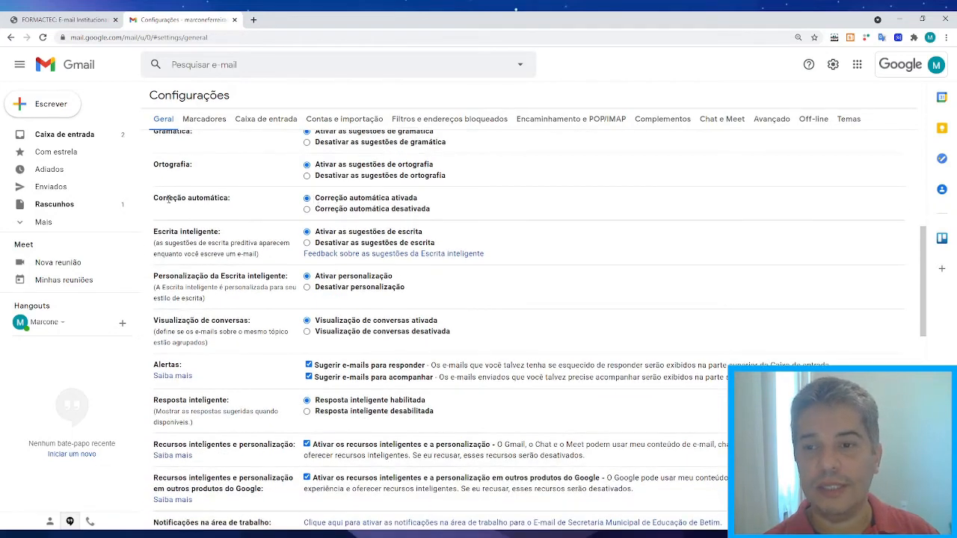
left_click_drag(159, 197, 239, 198)
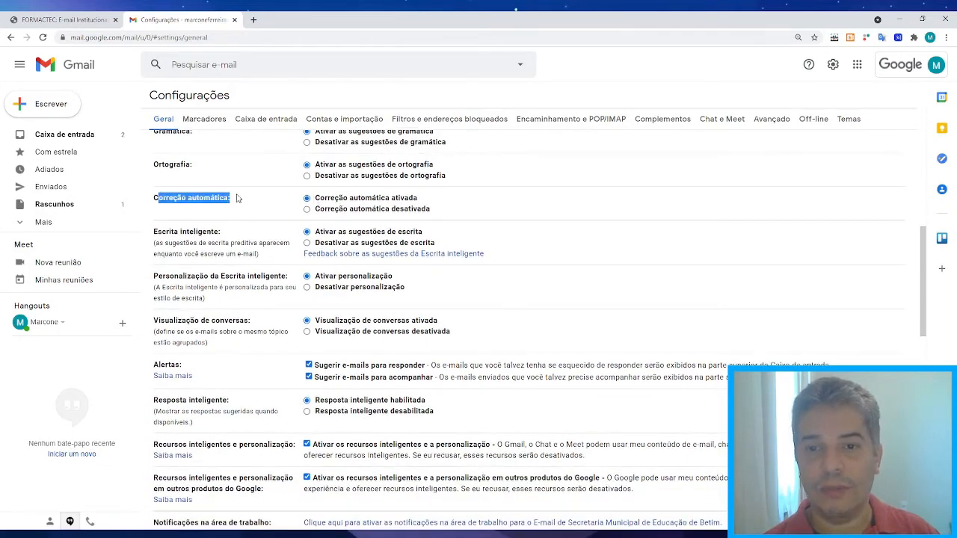
left_click(385, 199)
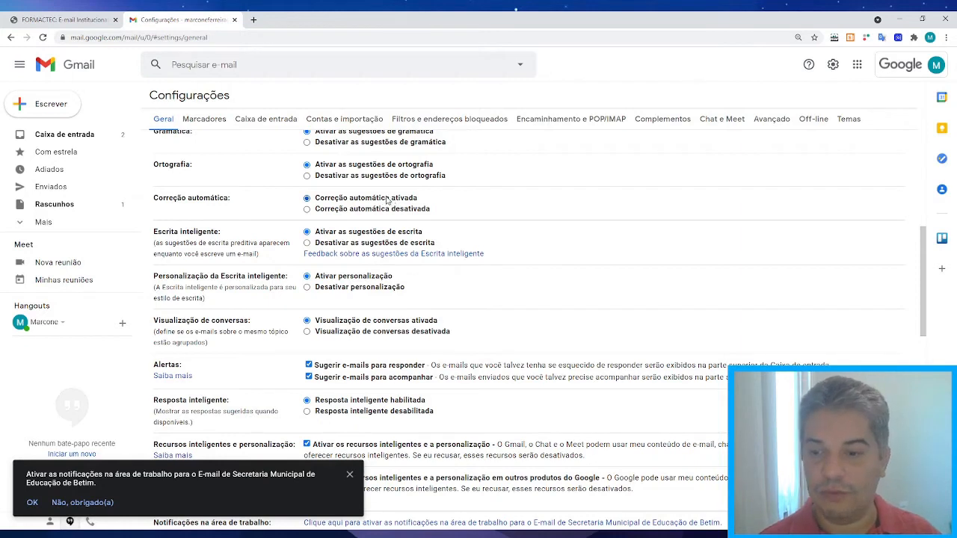
left_click(349, 474)
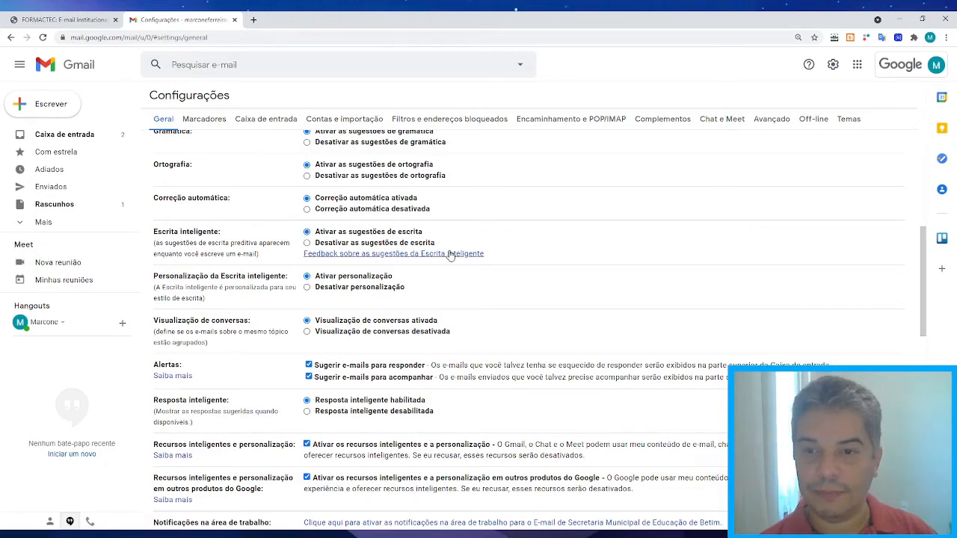
scroll(416, 251, "down", 1)
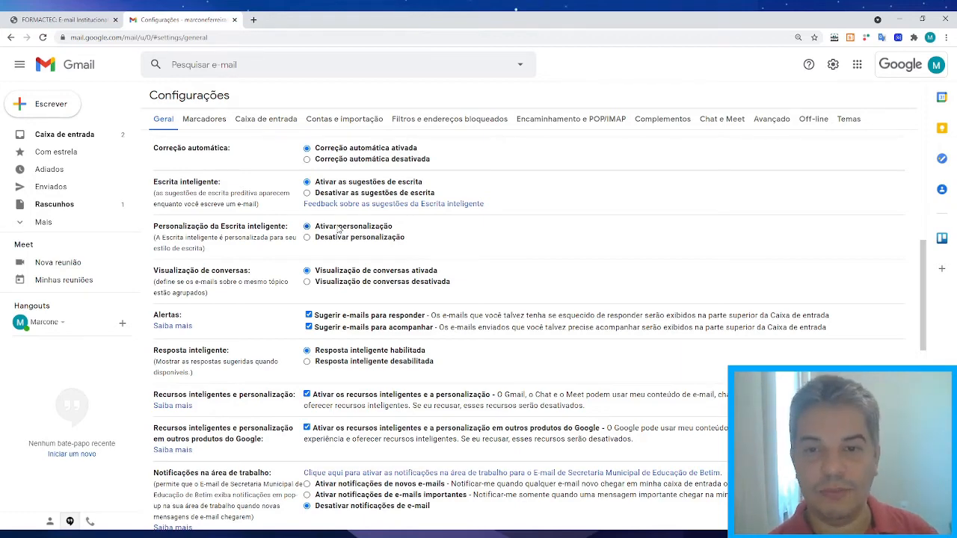
scroll(336, 231, "down", 1)
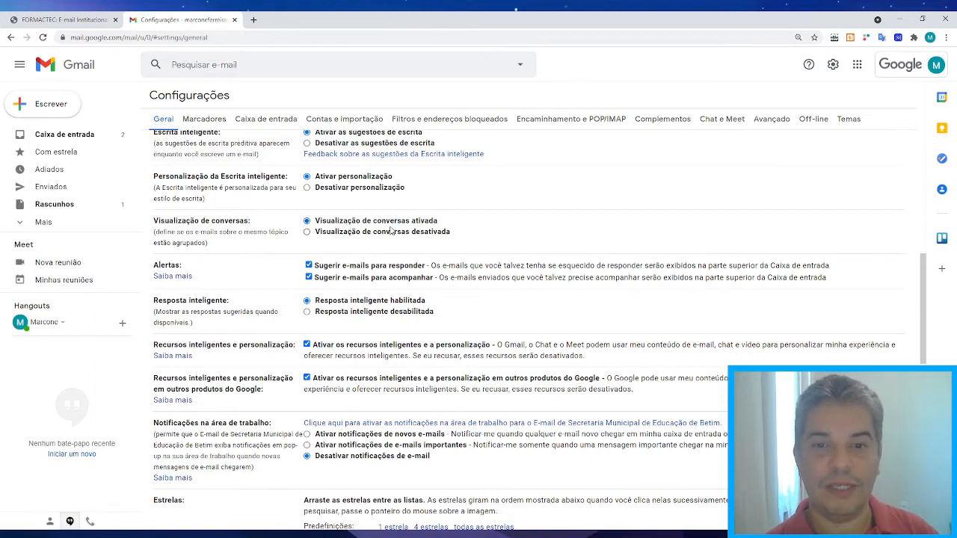
scroll(440, 225, "down", 1)
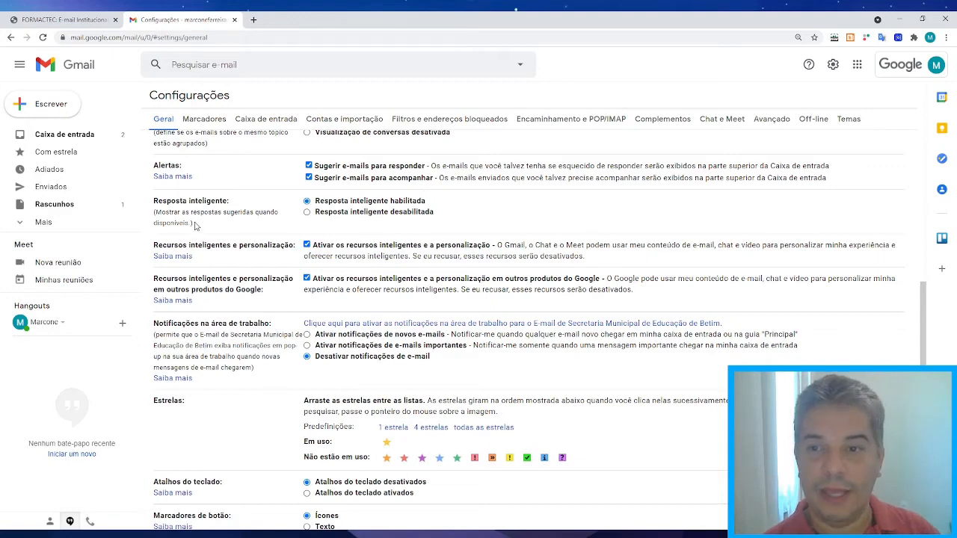
scroll(198, 225, "down", 1)
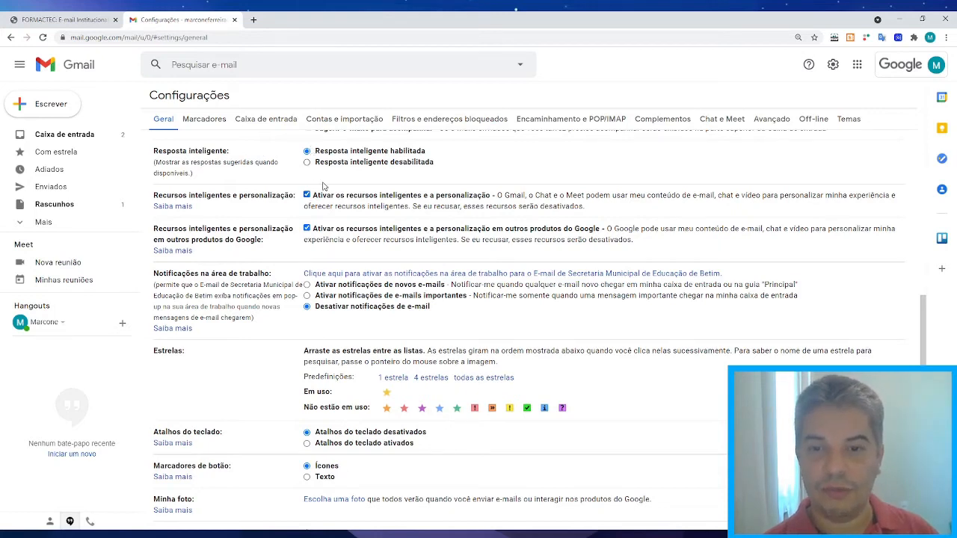
Select 'Desativar notificações de e-mail' so desktop mail notifications stay off.
scroll(323, 186, "down", 1)
scroll(323, 186, "down", 1)
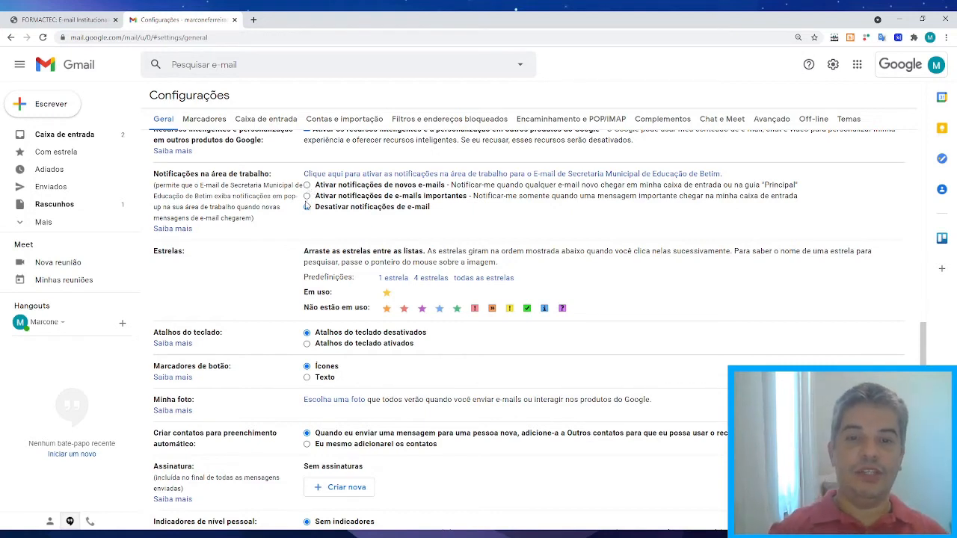
left_click(307, 206)
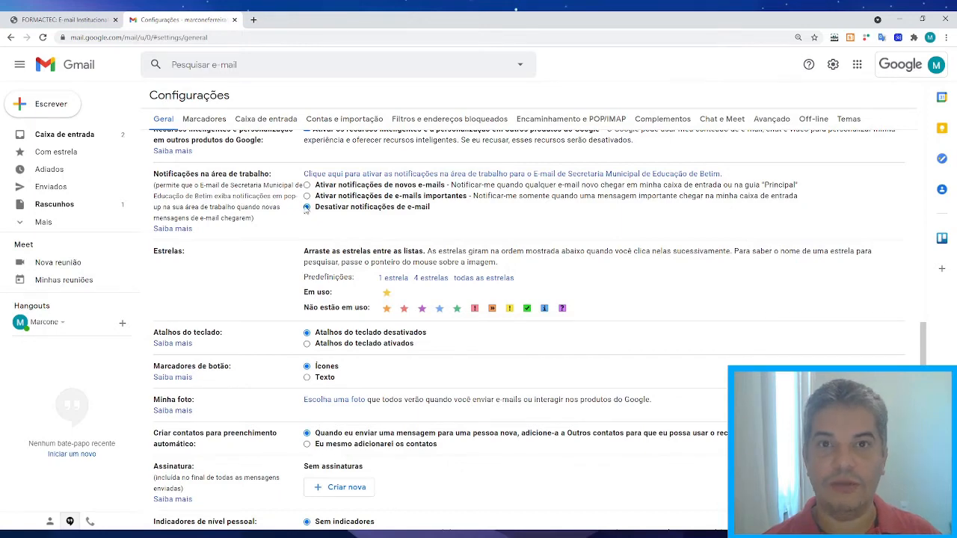
scroll(293, 224, "down", 1)
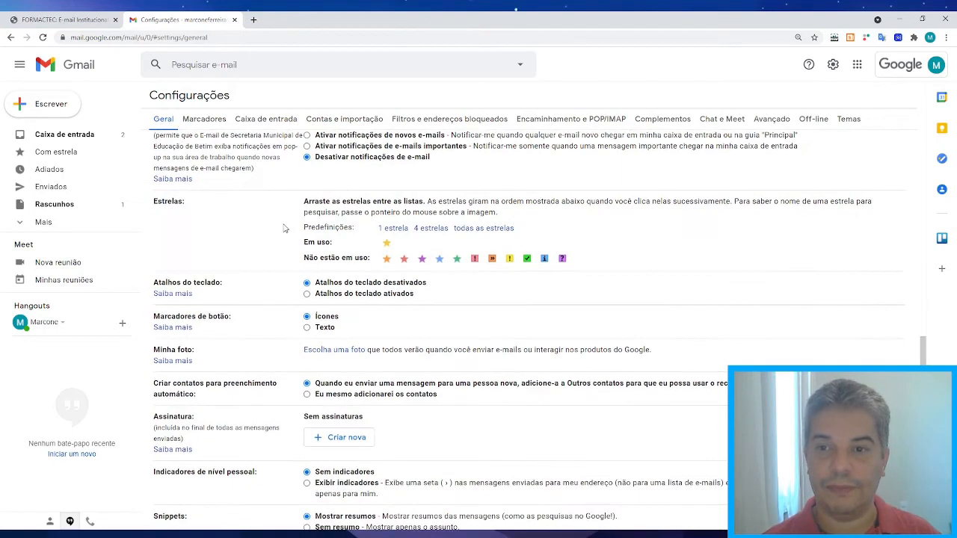
scroll(284, 228, "down", 1)
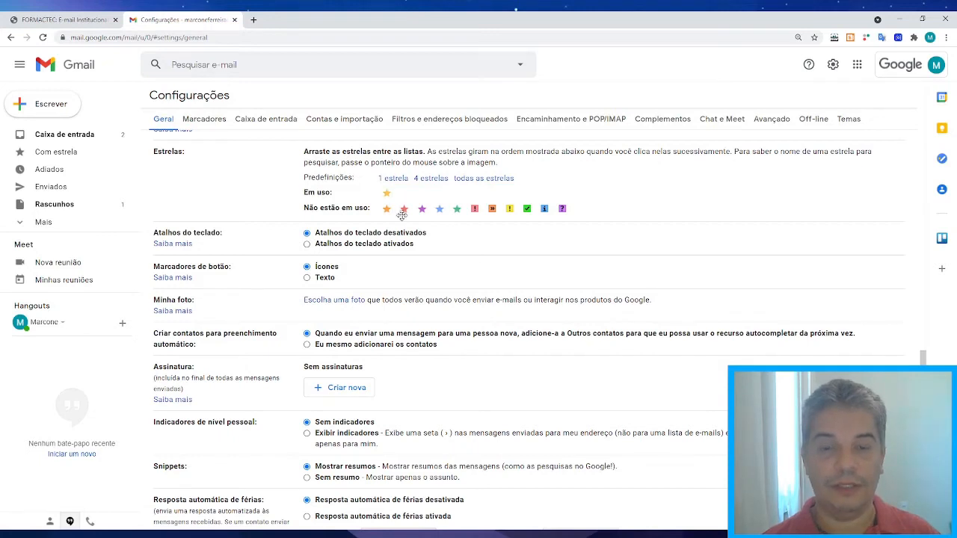
Follow the 'Escolha uma foto' link in the Minha foto row to open Google Account.
scroll(402, 216, "down", 1)
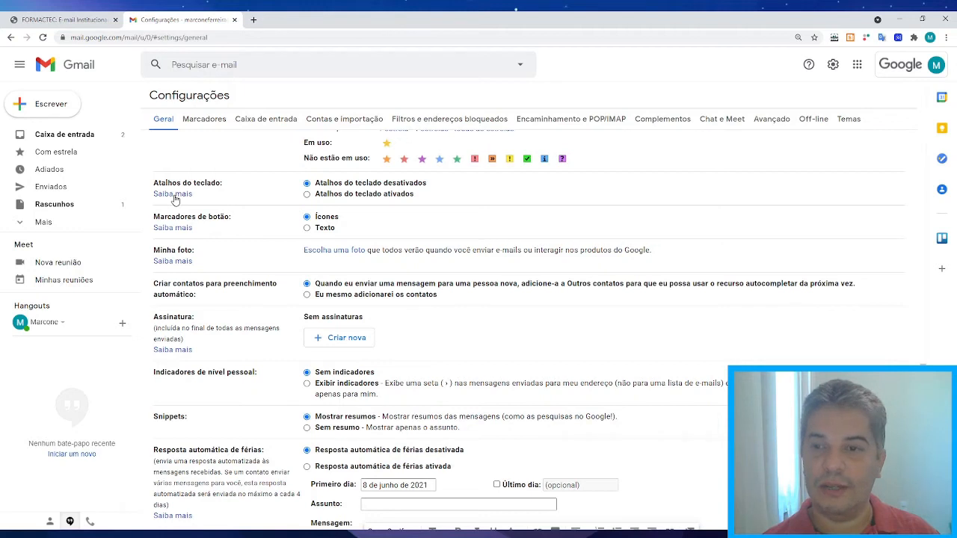
scroll(390, 217, "down", 1)
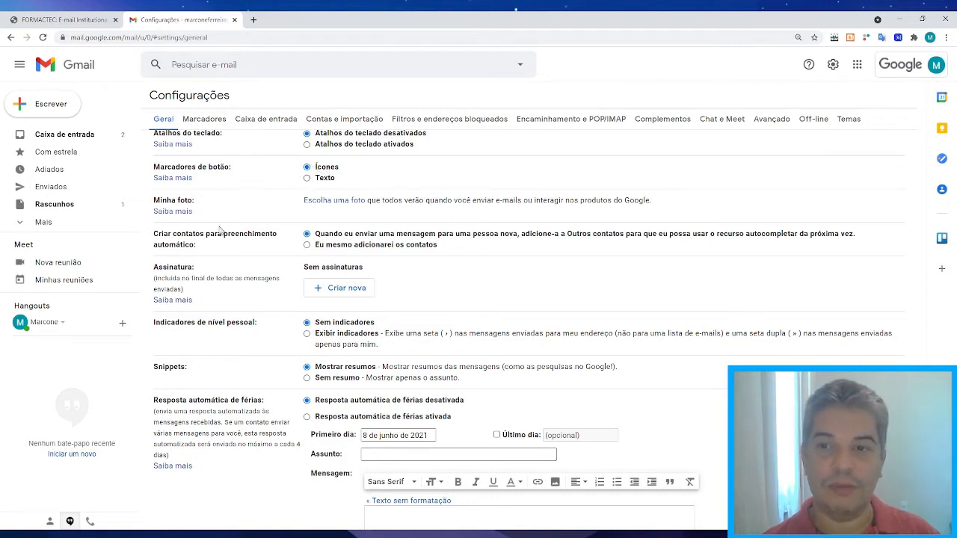
left_click(329, 200)
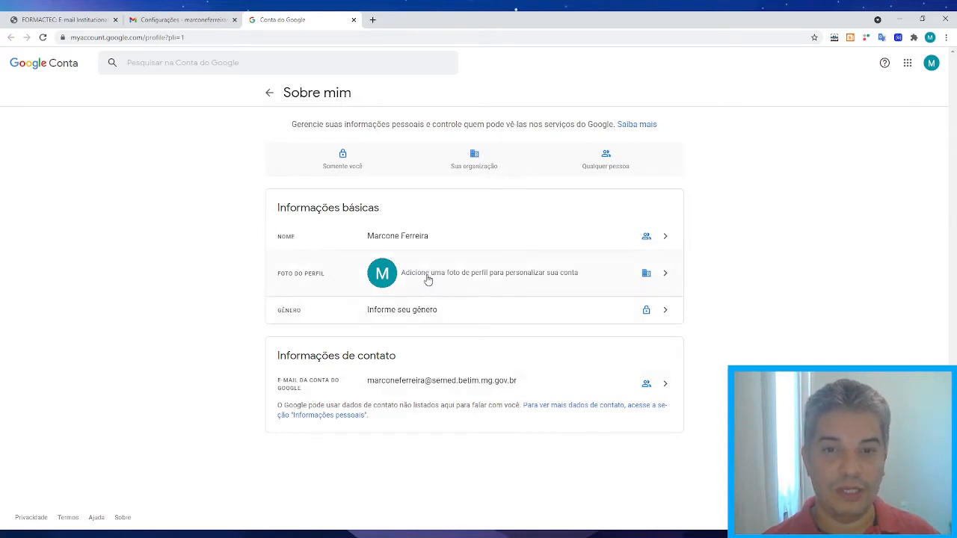
Upload a photo from the computer into the profile picture dialog.
left_click(384, 276)
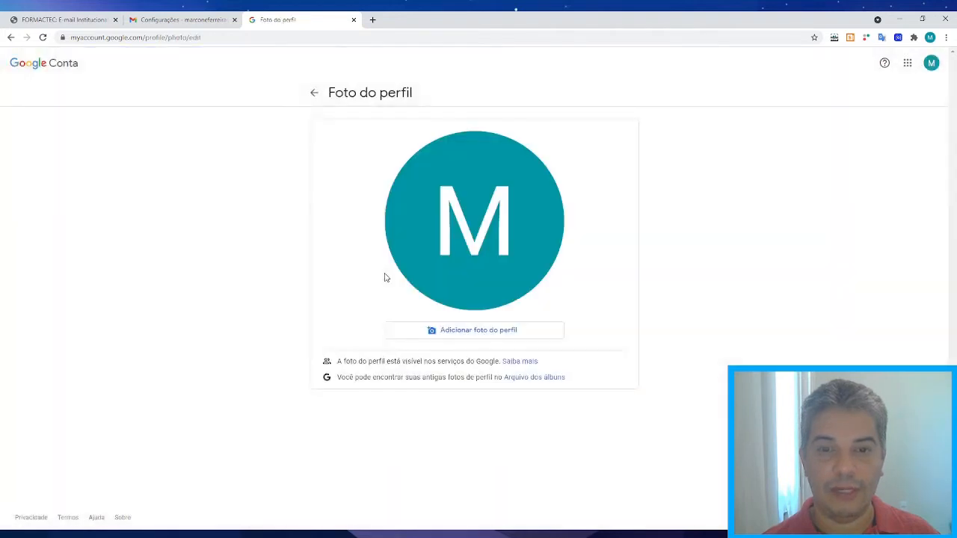
left_click(468, 334)
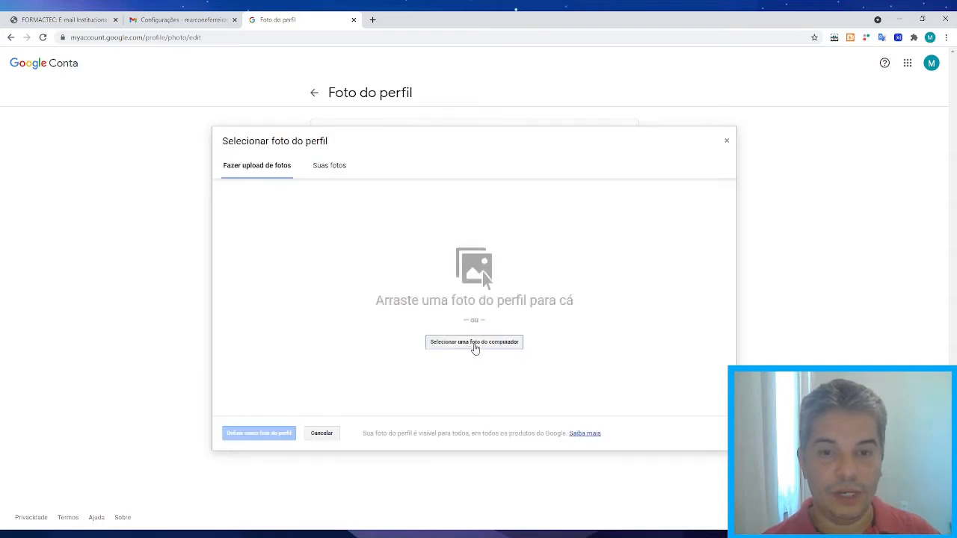
left_click(474, 345)
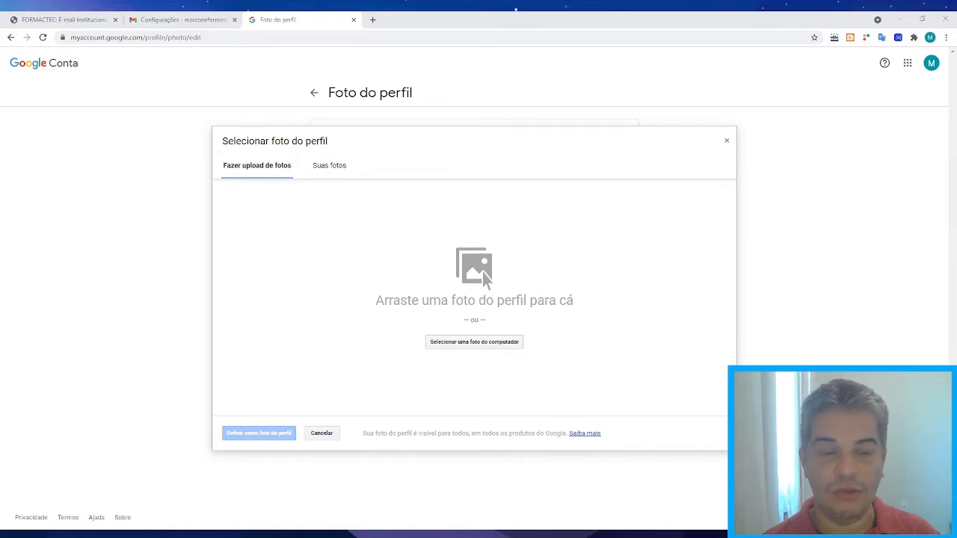
left_click_drag(484, 278, 595, 306)
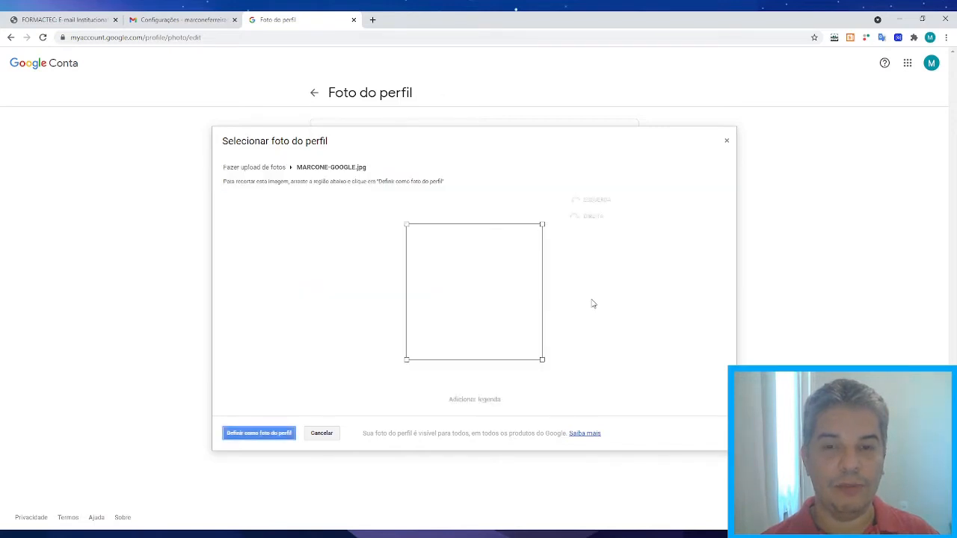
Crop the photo around the face, set it as profile picture, and return to Gmail.
left_click_drag(523, 267, 523, 258)
left_click_drag(429, 327, 402, 358)
left_click_drag(498, 323, 507, 320)
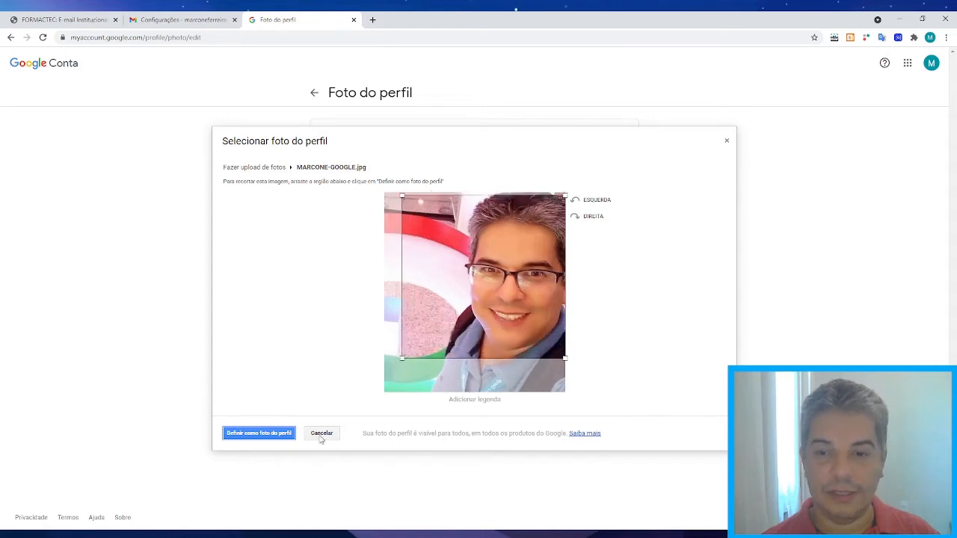
left_click(278, 434)
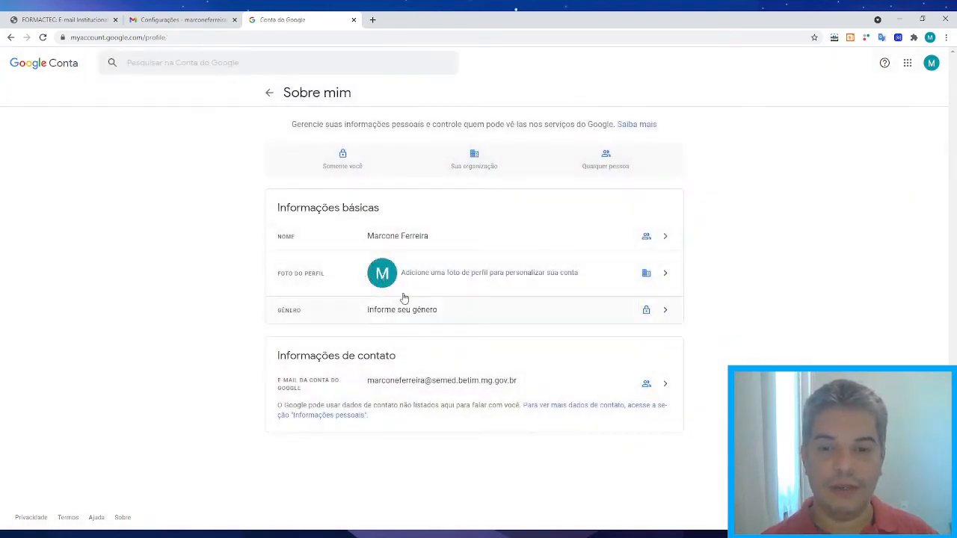
left_click(354, 20)
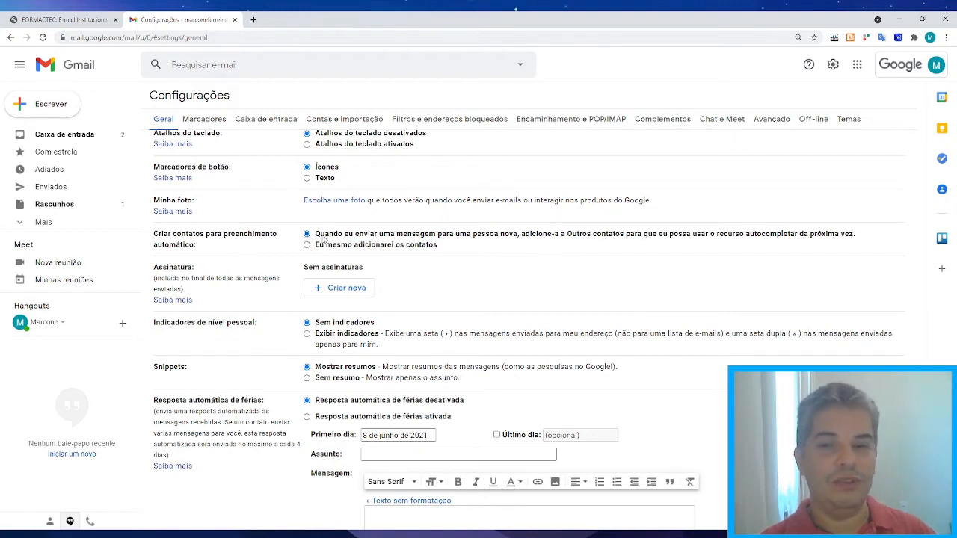
scroll(471, 284, "down", 1)
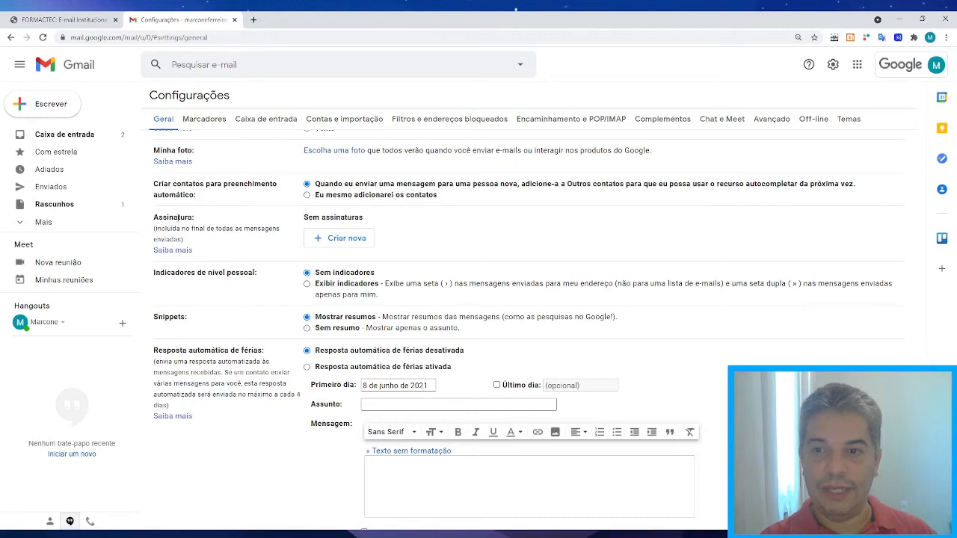
Create a new signature named 'Principal'.
left_click(329, 238)
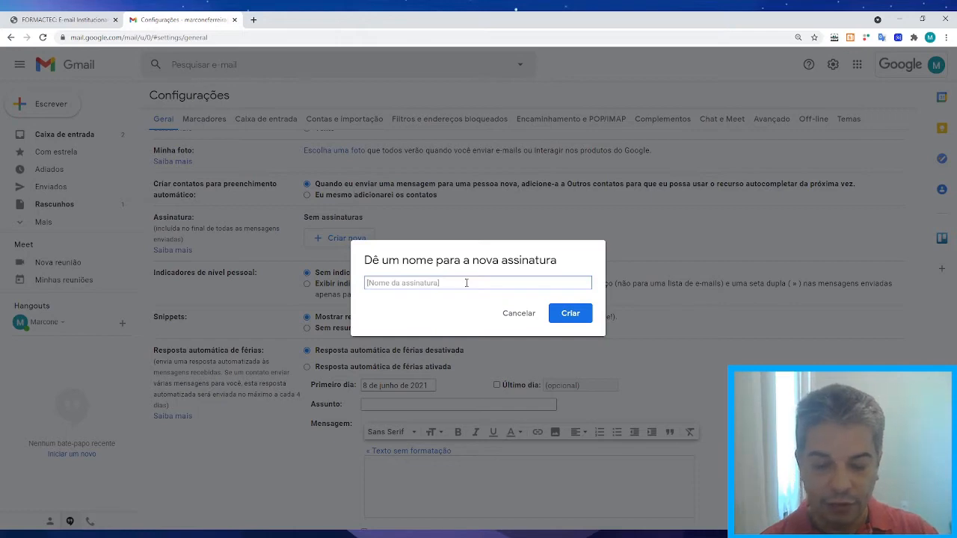
type("Principal")
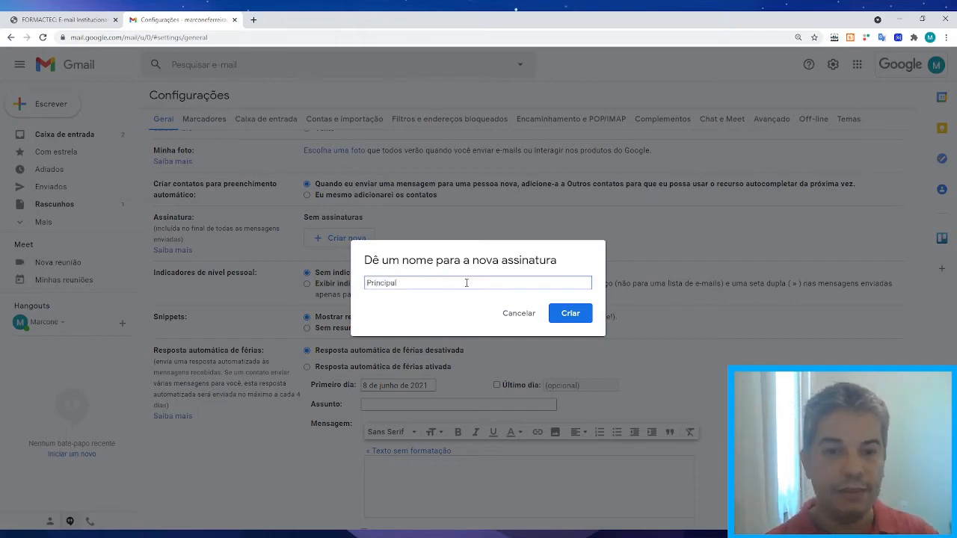
left_click(573, 315)
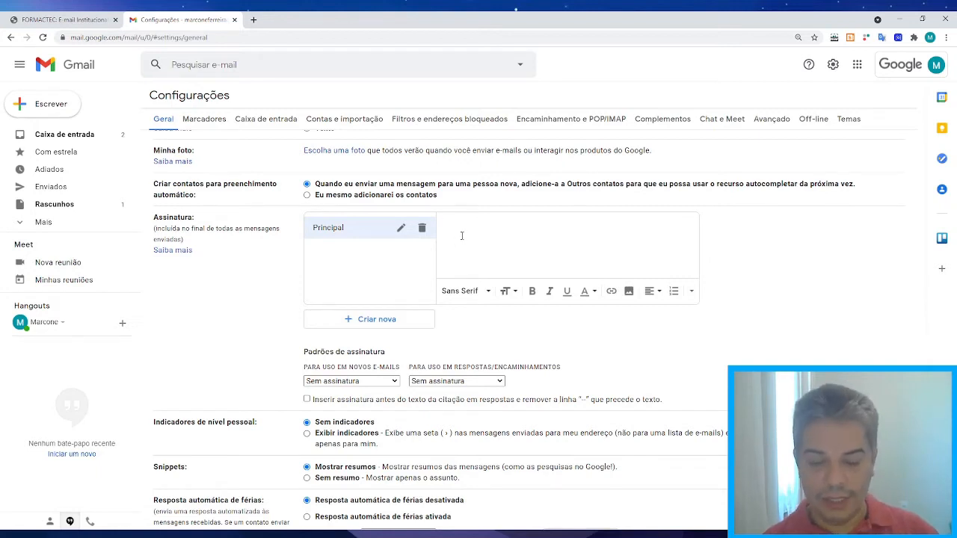
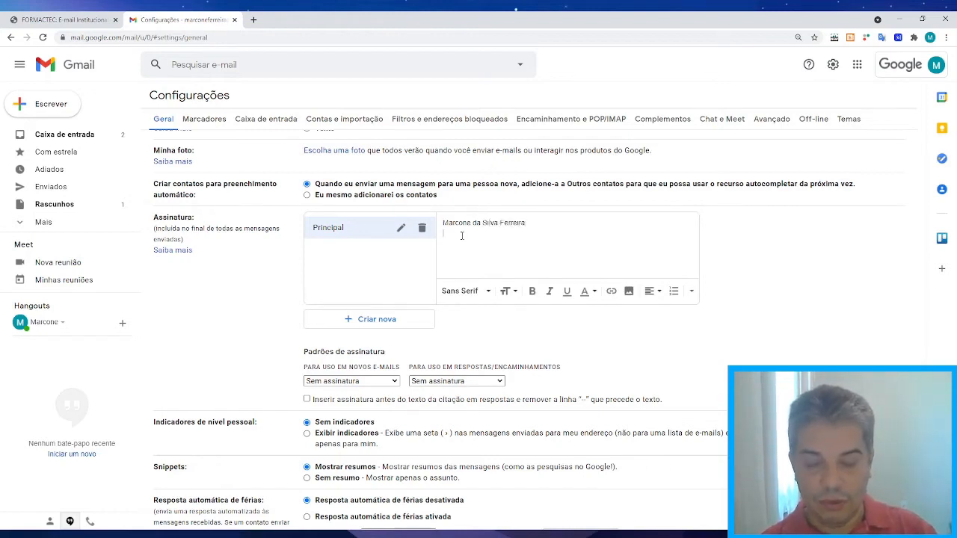
Enter the user's name, job title, 'Secretaria Municipal de Educação' and the office phone number.
type("Coorde")
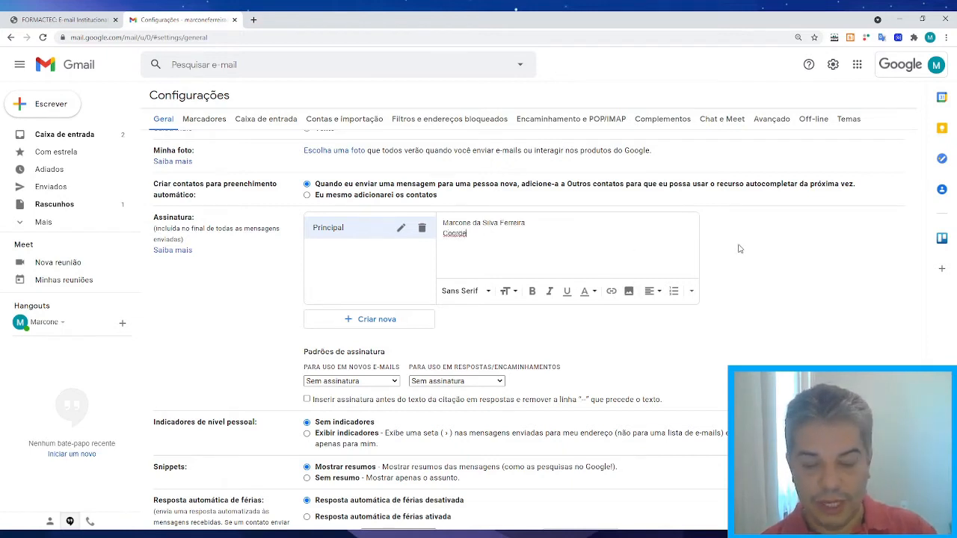
type("nna")
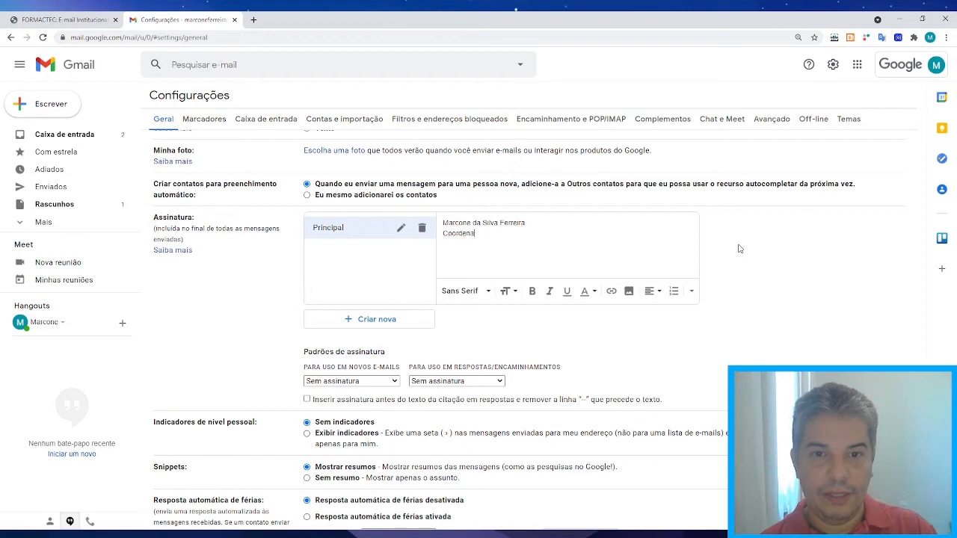
type("doria de Te")
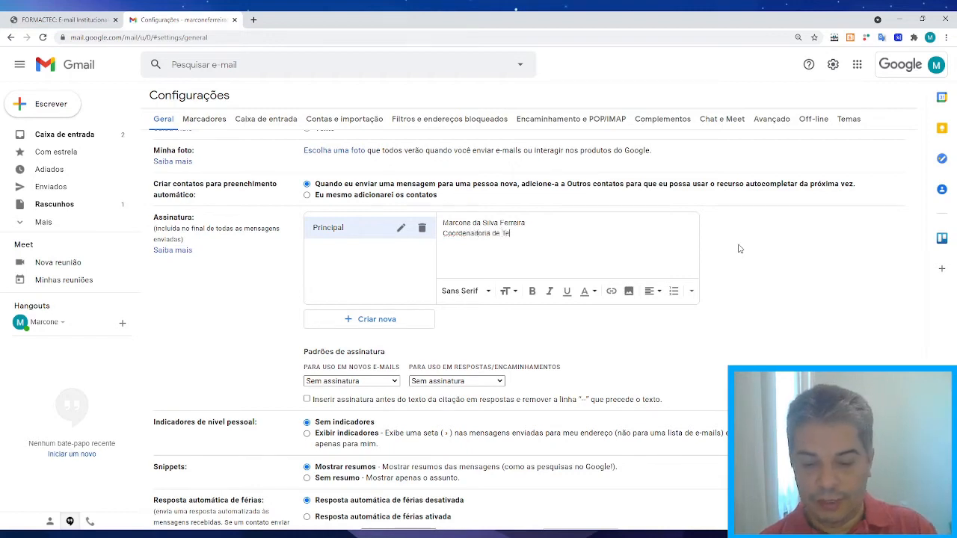
type("cnologia e E")
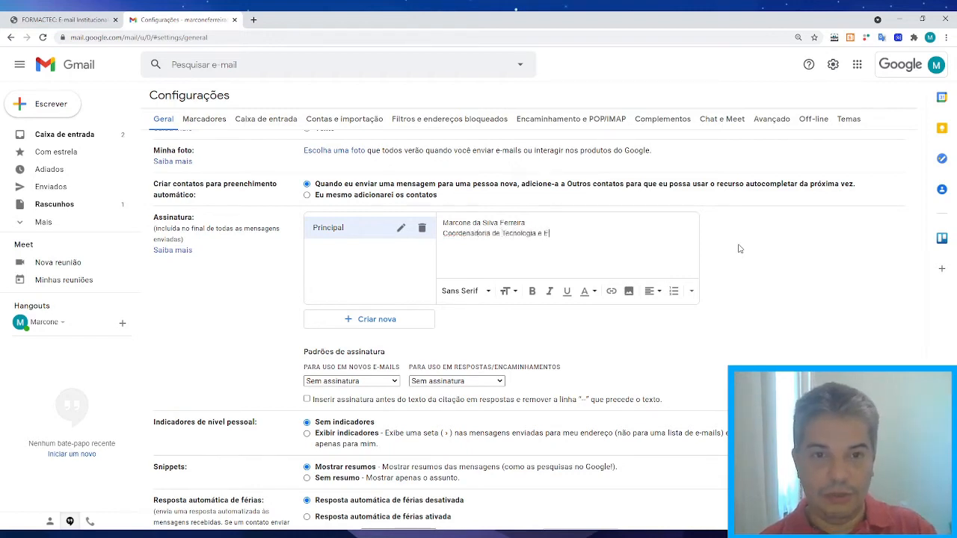
type("ducação")
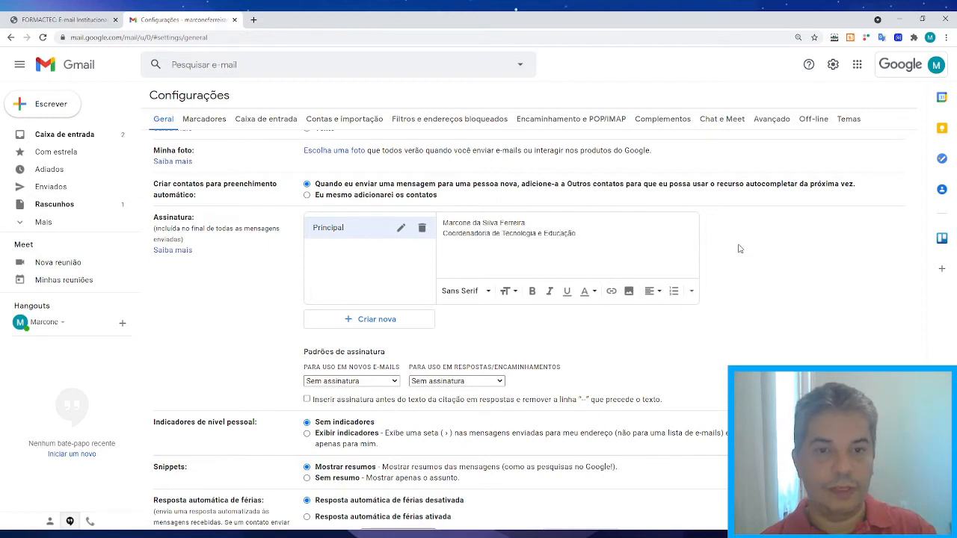
type("Se")
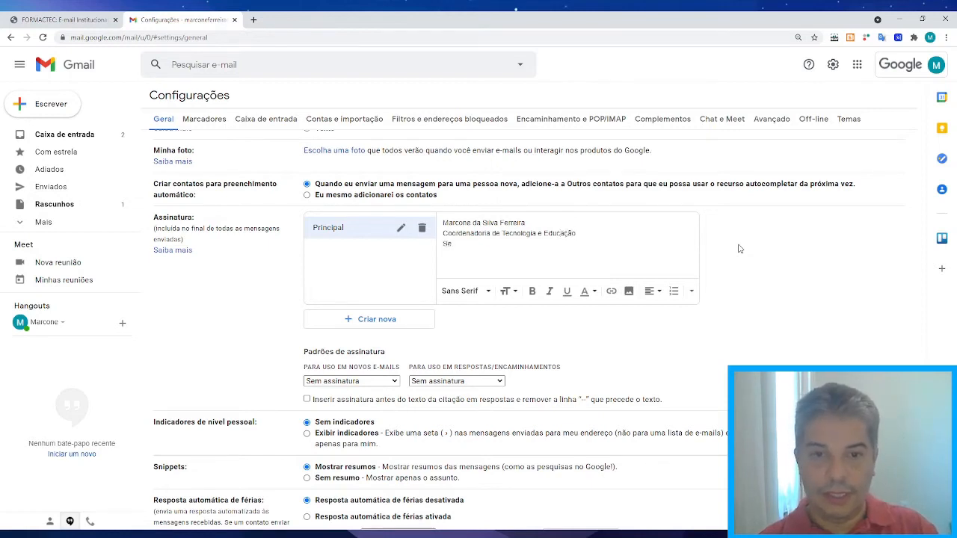
type("cretar")
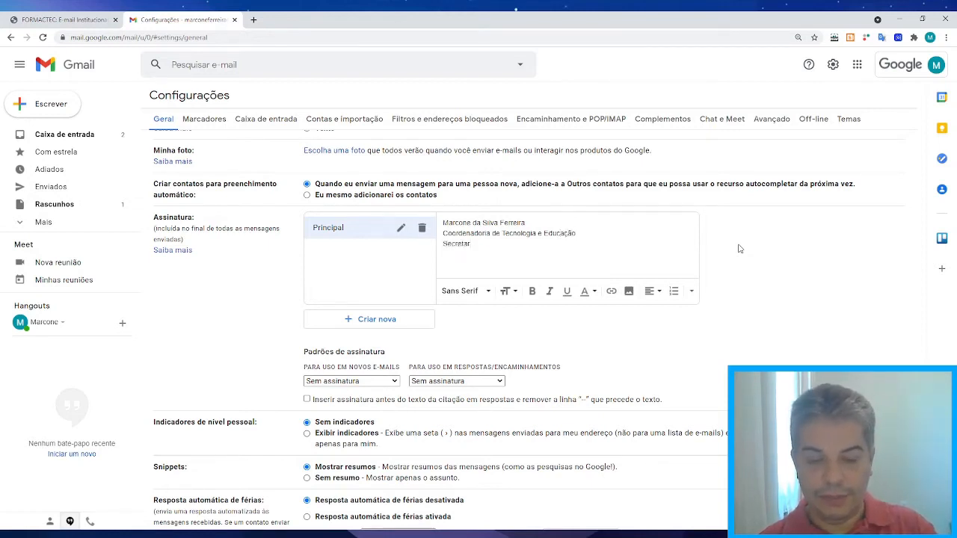
type("ia mUNI")
key("BackSpace")
key("BackSpace")
key("BackSpace")
key("BackSpace")
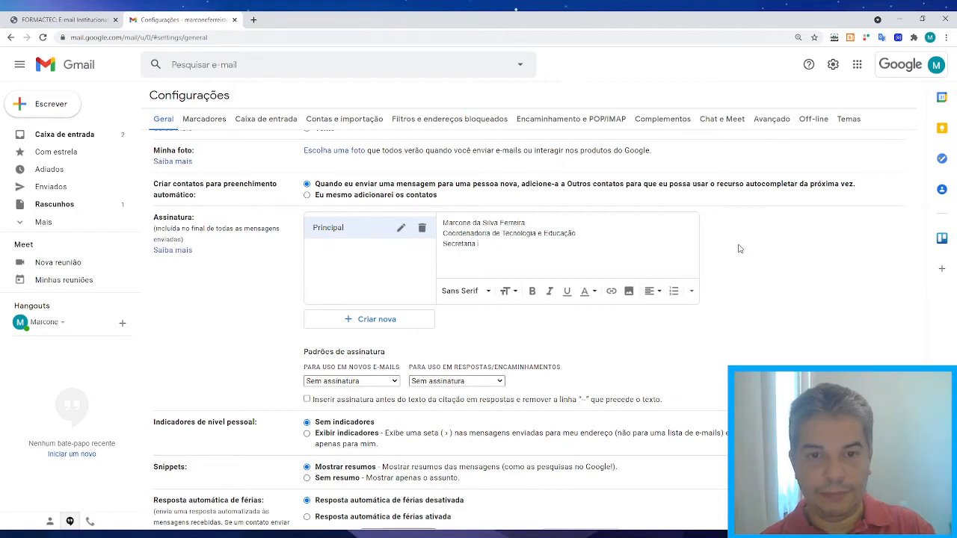
type("Mu")
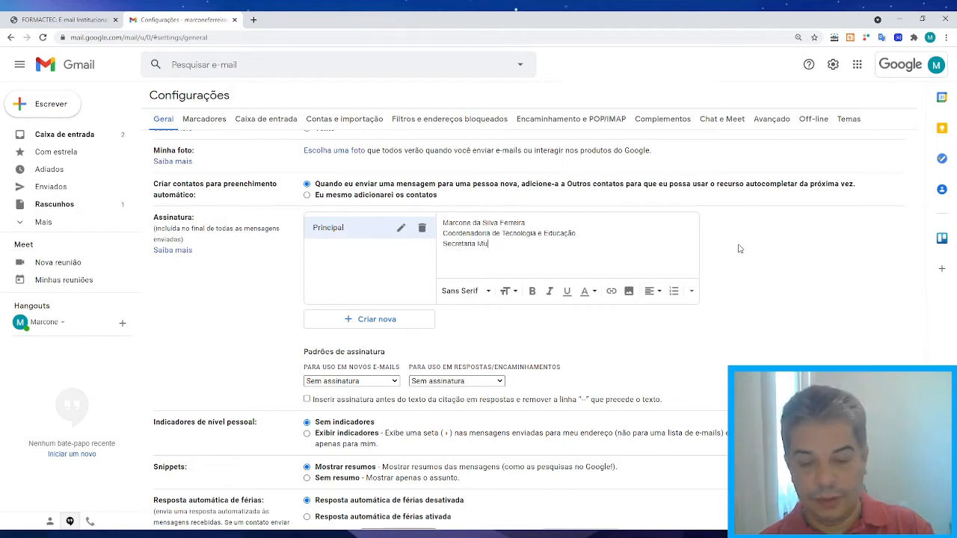
type("nicipal de E3du")
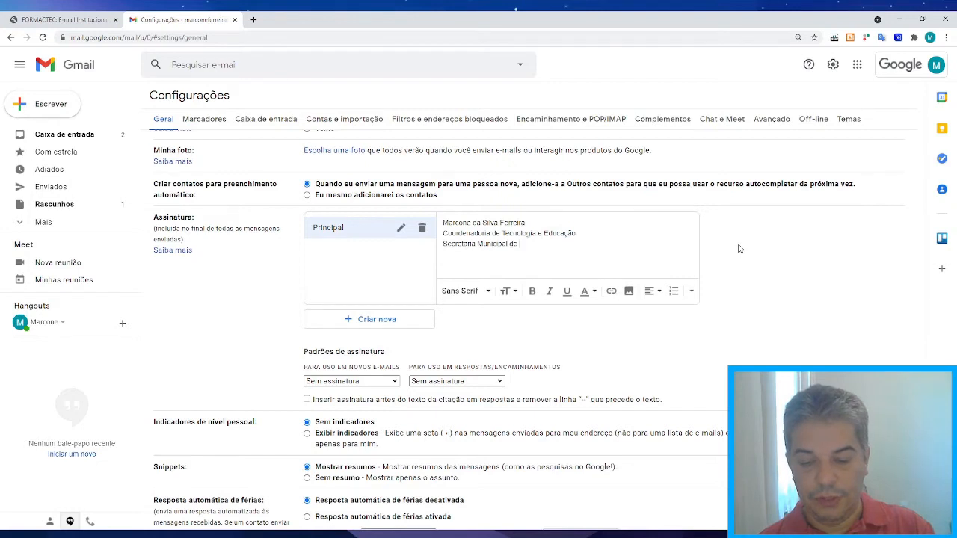
key("BackSpace")
type("d")
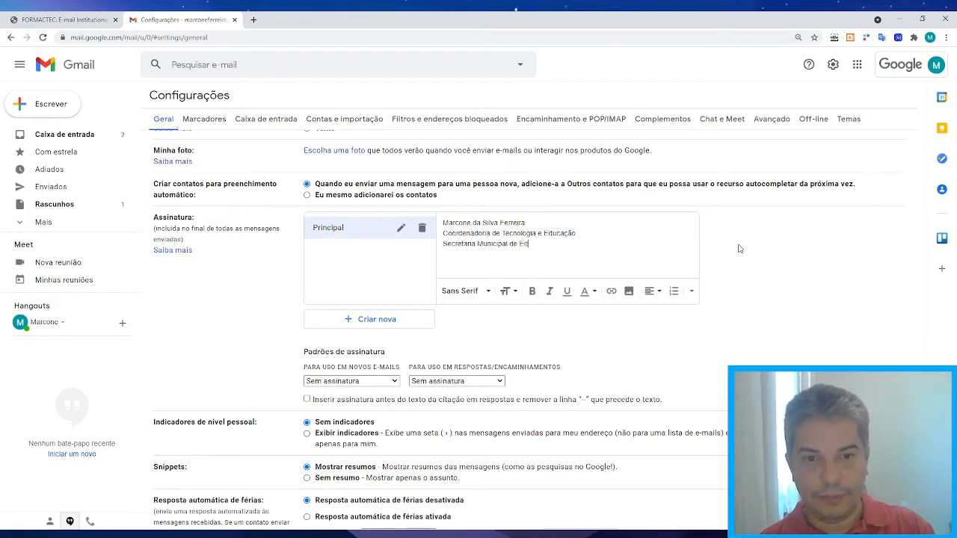
type("ucação")
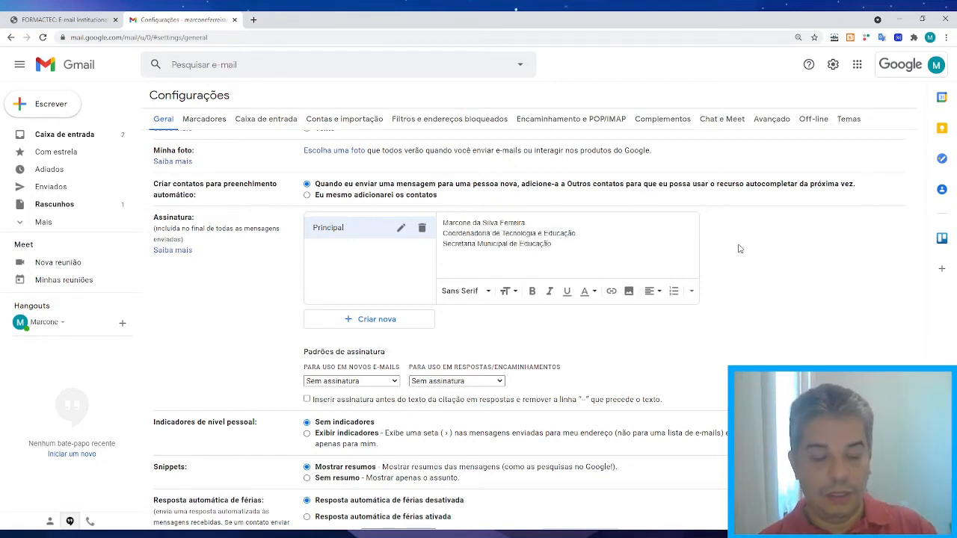
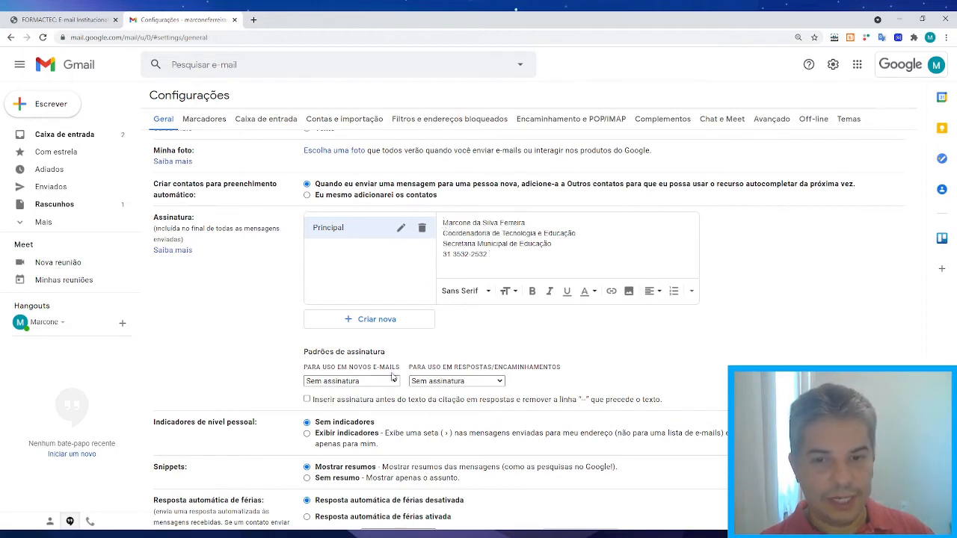
Make the name line bold italic and set the other three lines in Estreito font.
left_click_drag(445, 223, 526, 223)
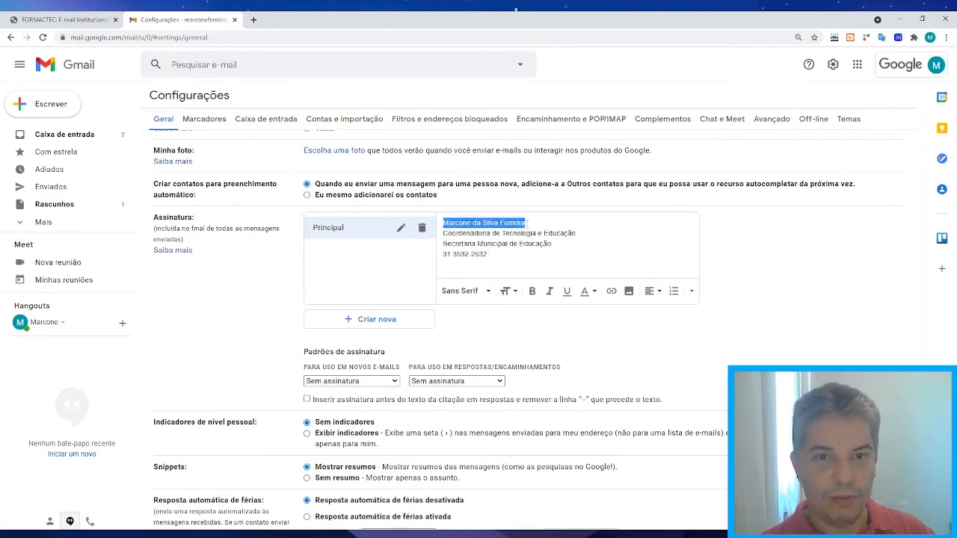
left_click(533, 292)
left_click(550, 291)
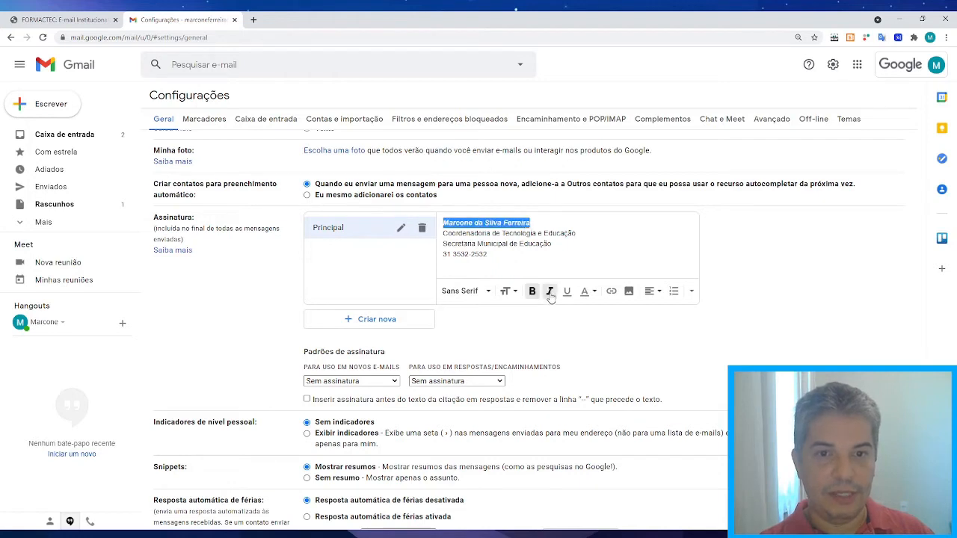
left_click(543, 254)
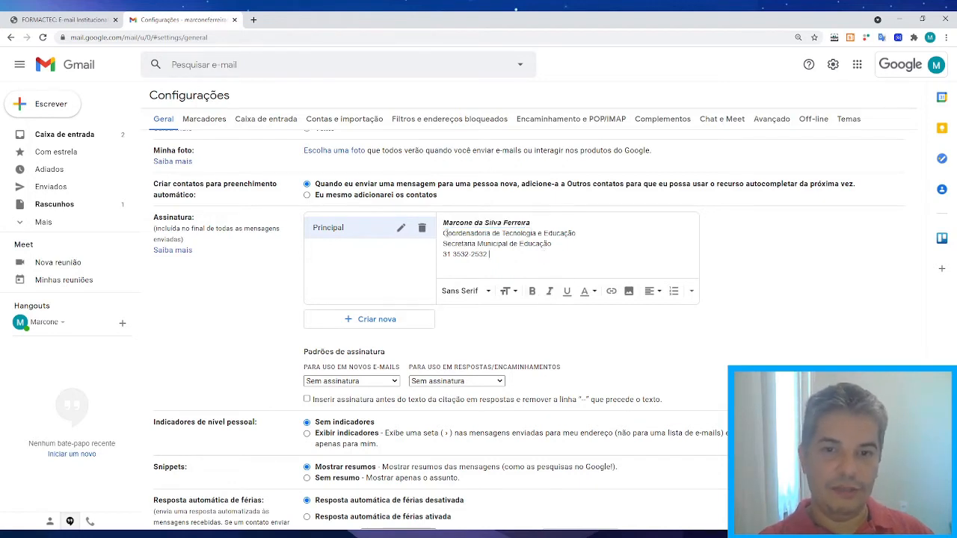
left_click_drag(444, 233, 488, 255)
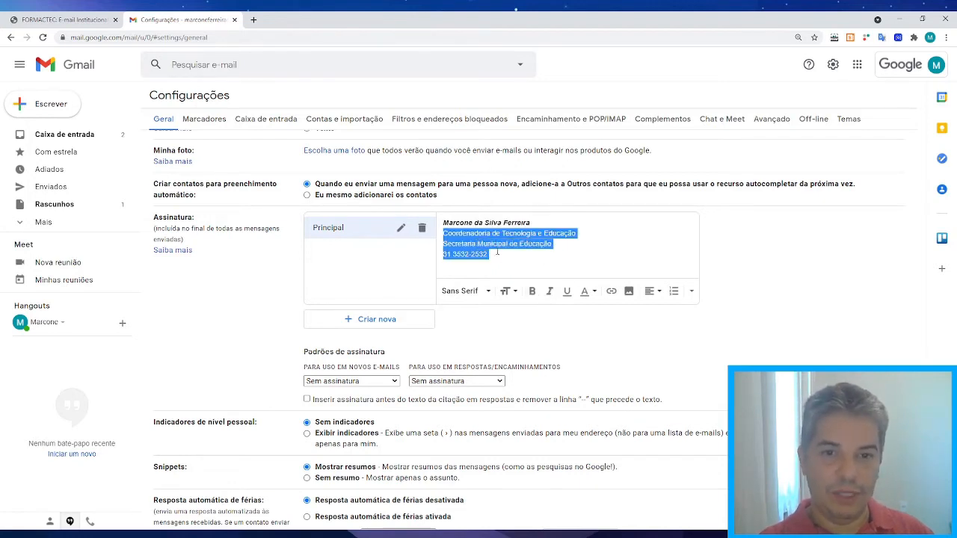
left_click(489, 291)
left_click(477, 169)
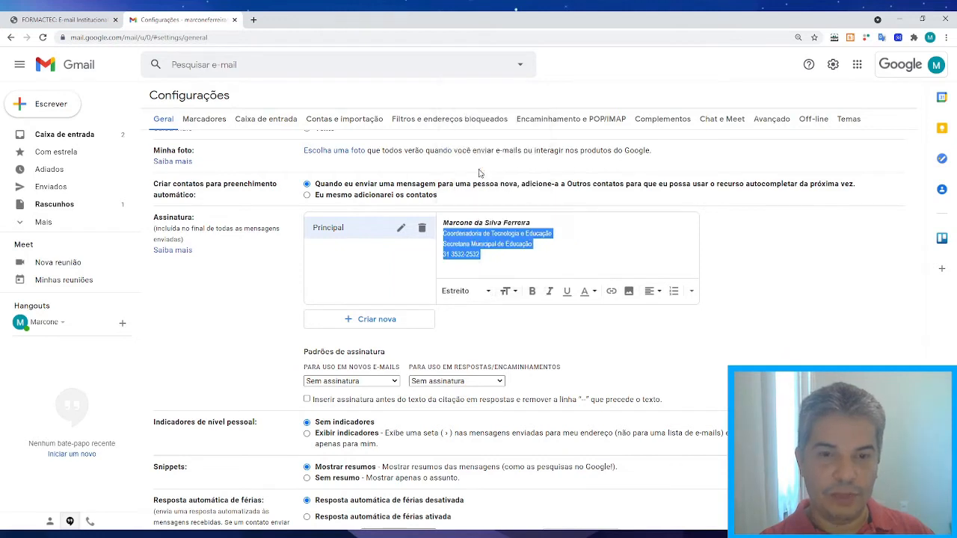
left_click(541, 228)
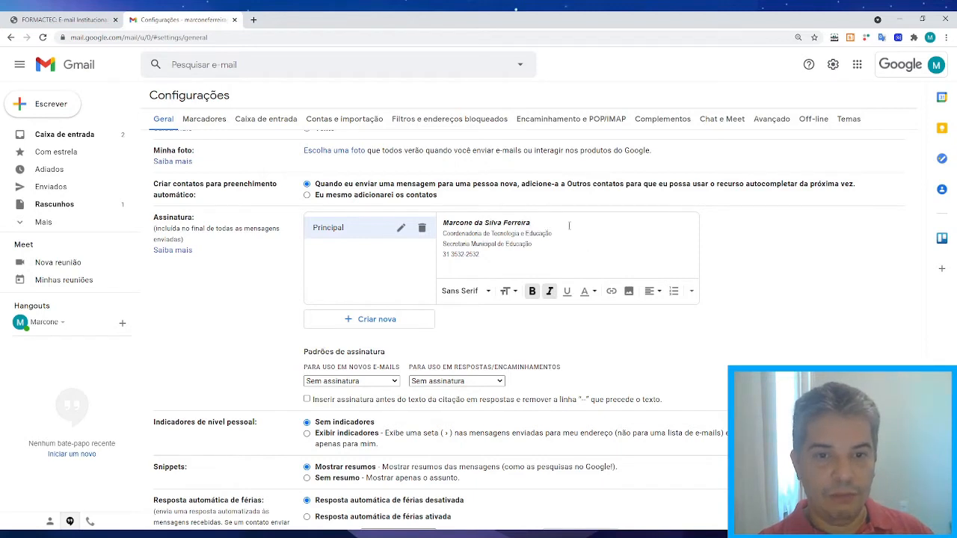
Try the image tool and a blue name background, then cancel and remove both.
left_click(629, 293)
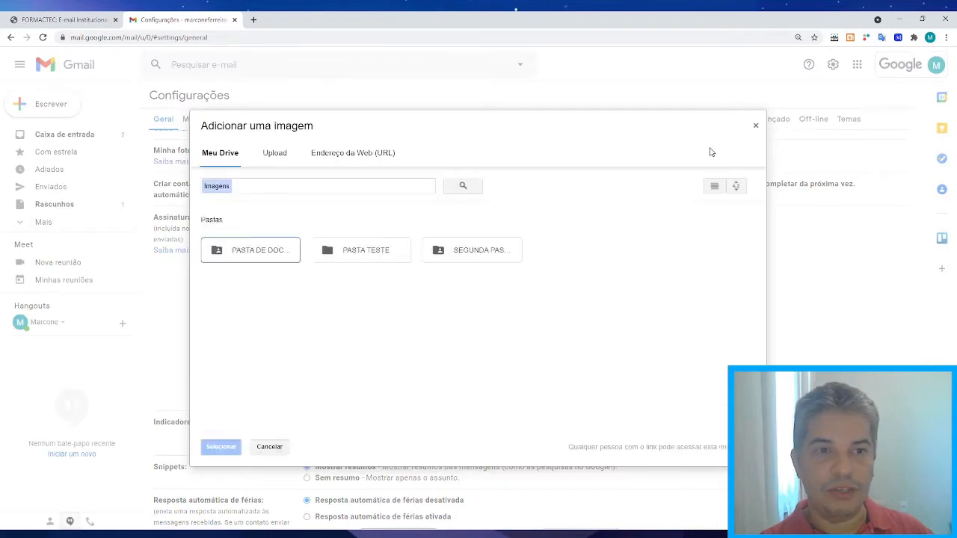
left_click(755, 126)
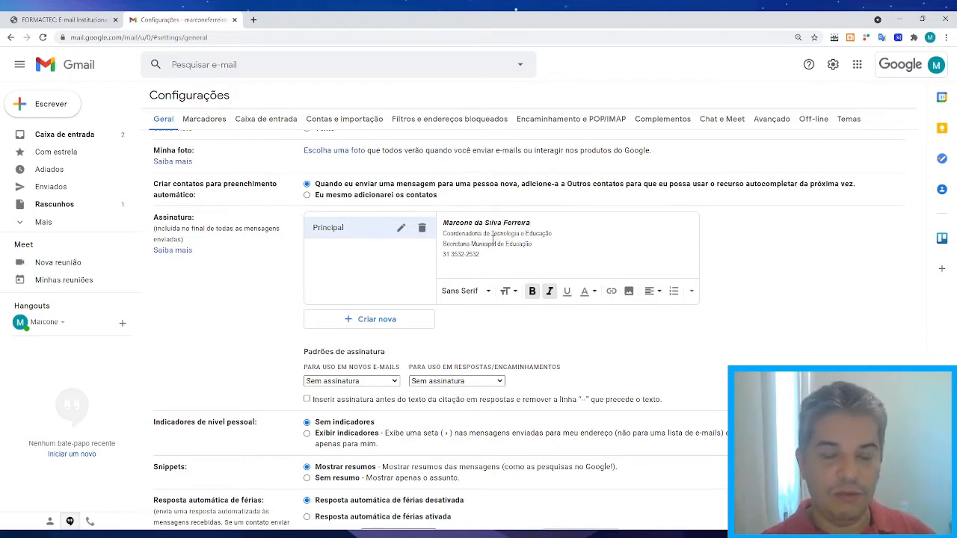
left_click_drag(443, 223, 530, 223)
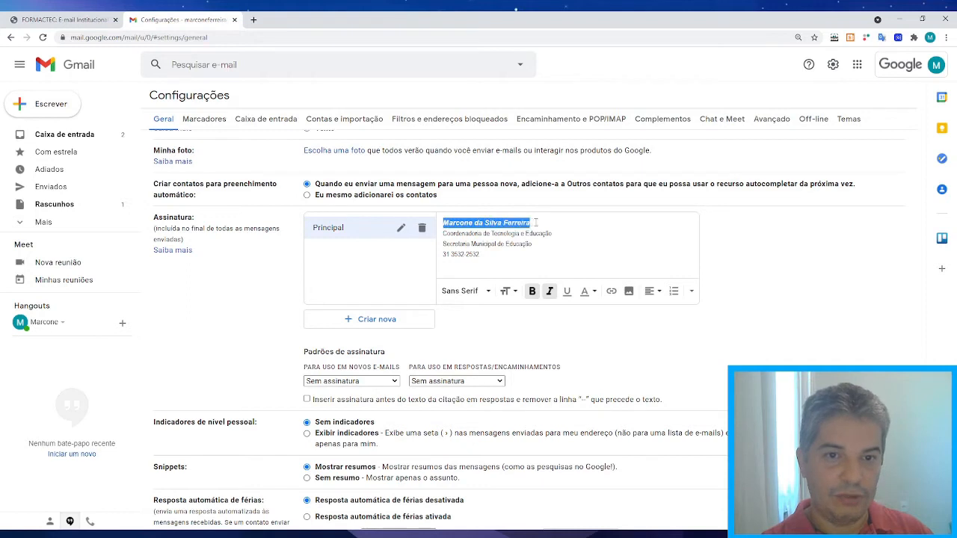
left_click(592, 292)
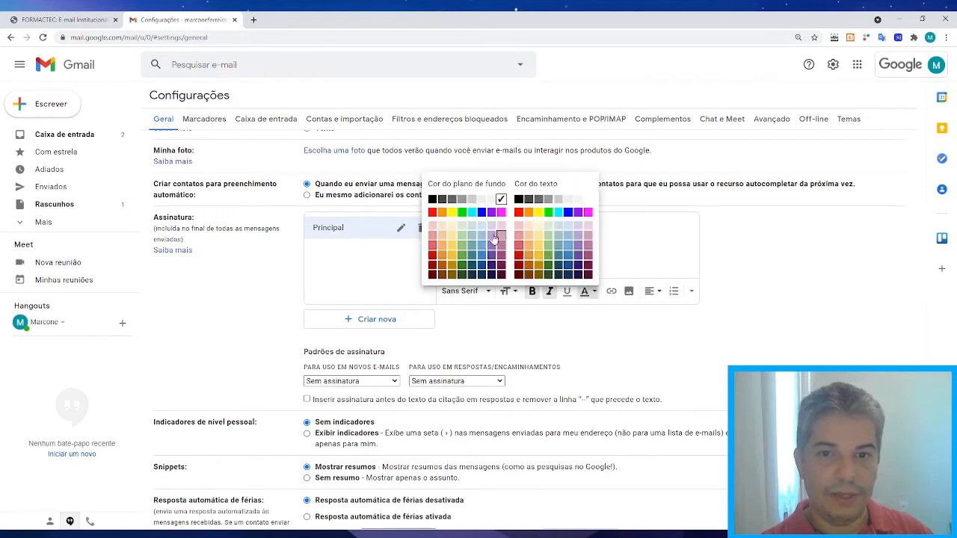
left_click(483, 213)
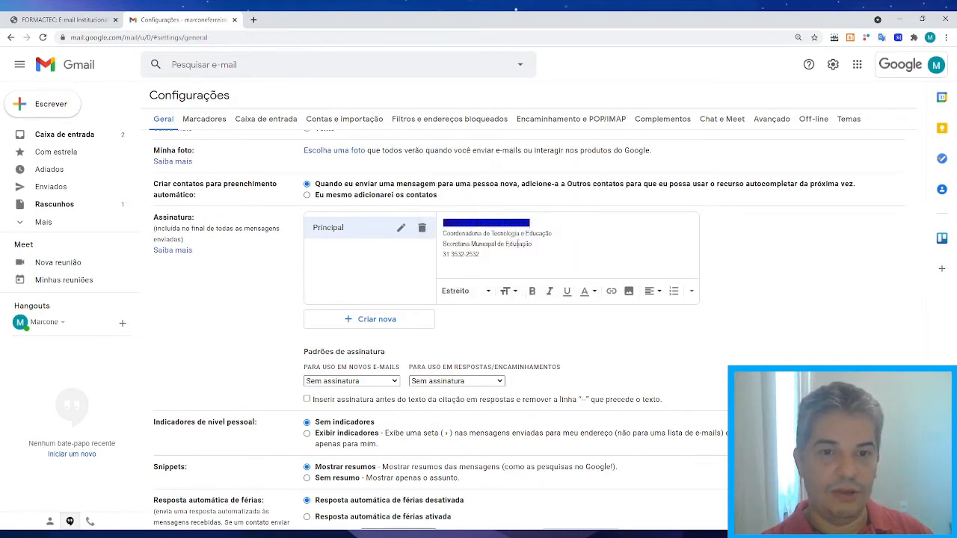
left_click_drag(444, 223, 533, 223)
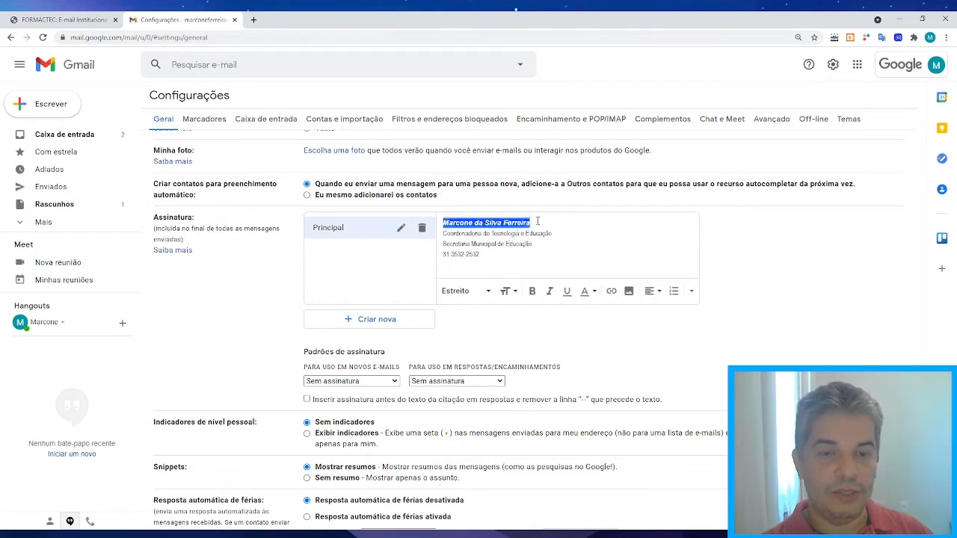
left_click(592, 291)
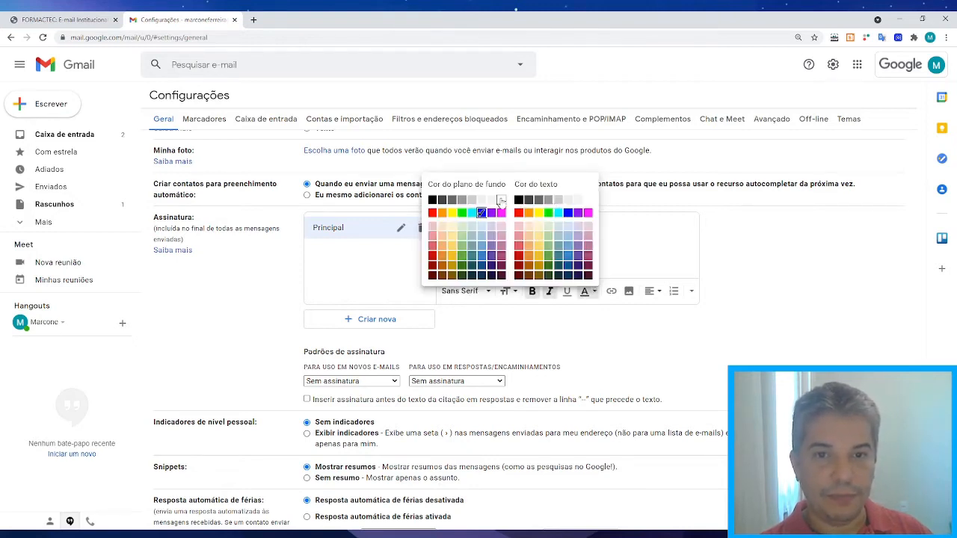
left_click(501, 199)
left_click(562, 223)
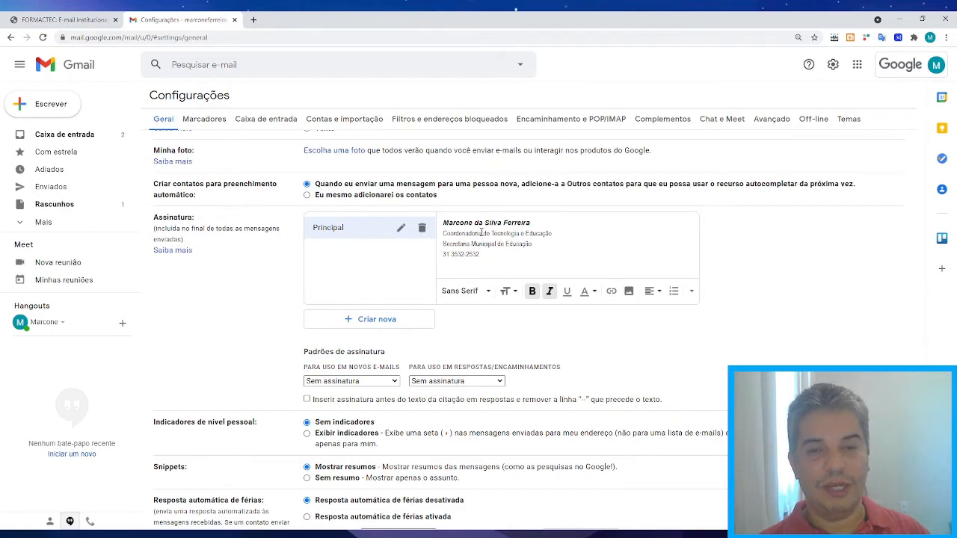
Add an empty 'Projetos' signature and compare it with Principal before reselecting it.
left_click(357, 323)
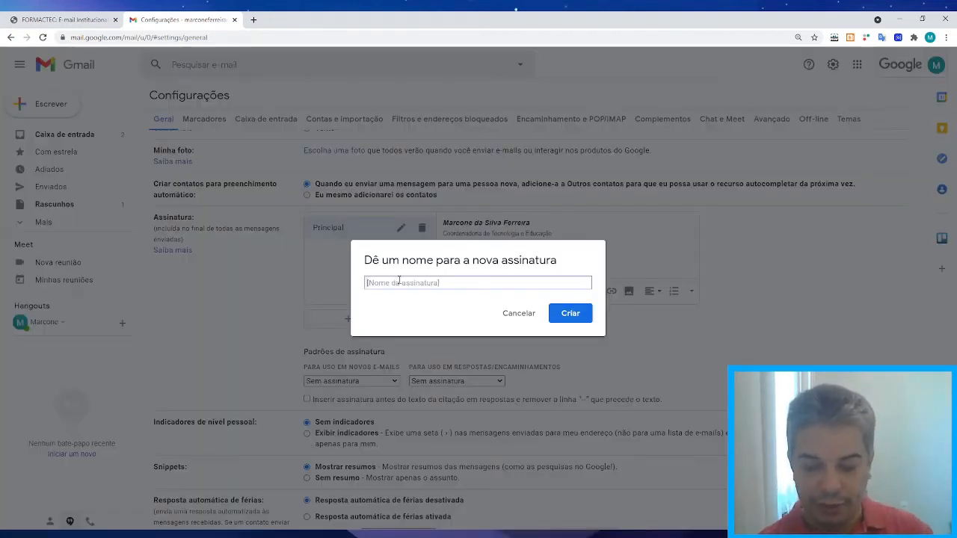
type("Projetos")
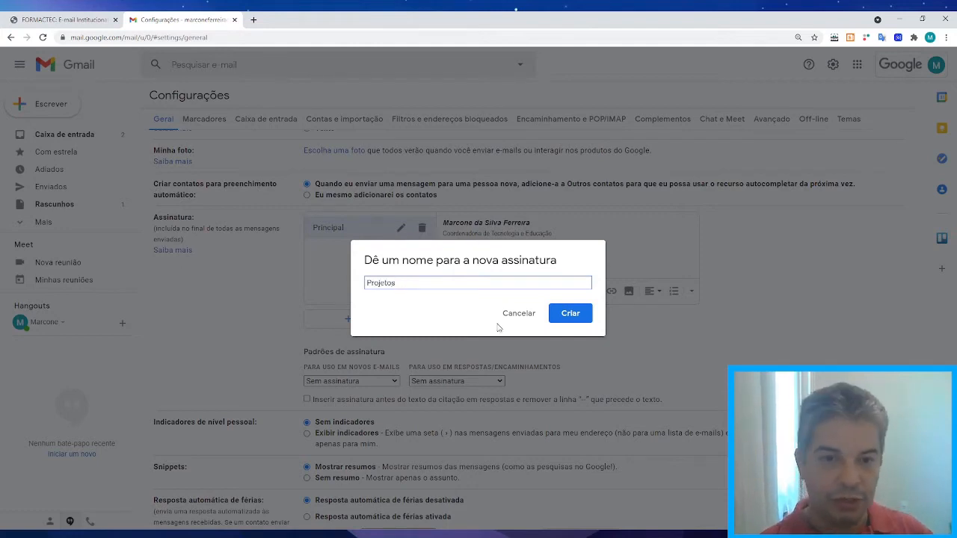
left_click(569, 314)
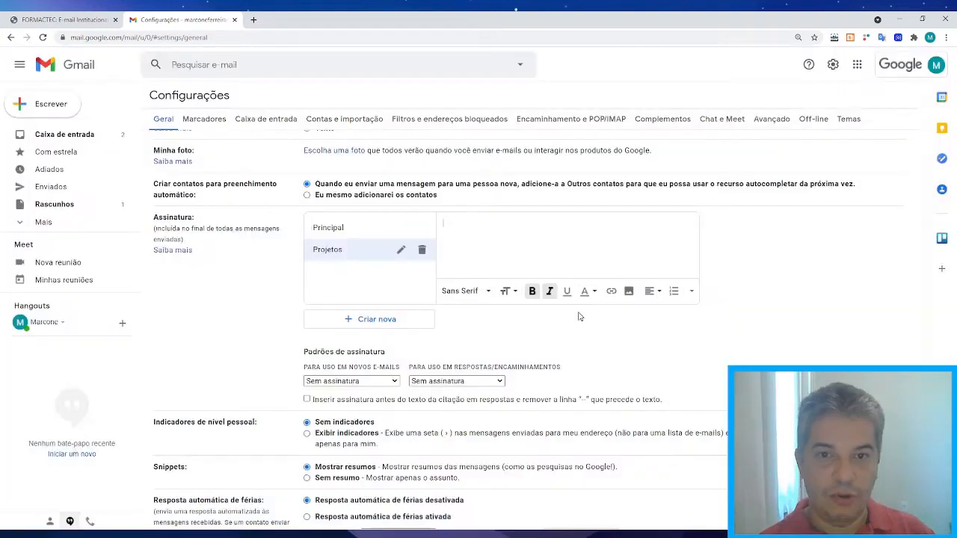
left_click(332, 226)
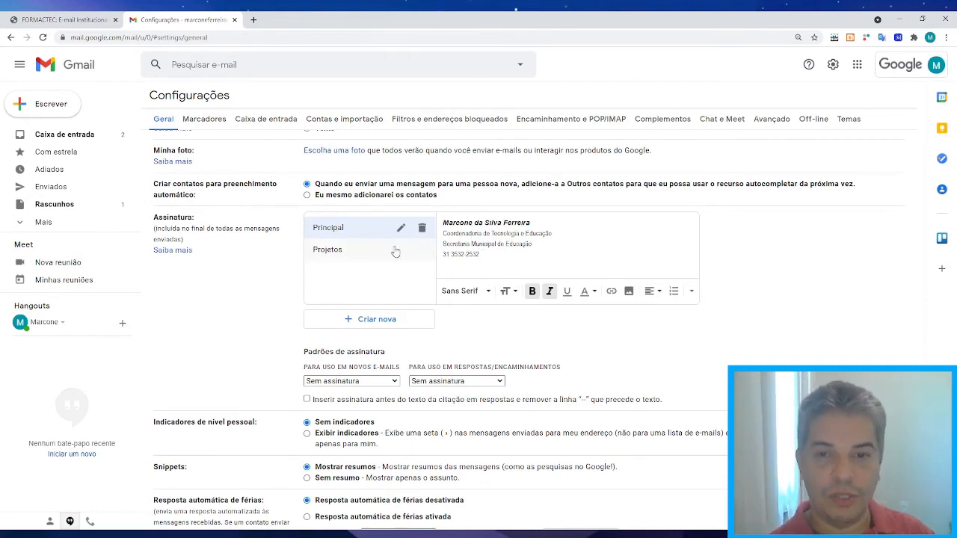
left_click(337, 253)
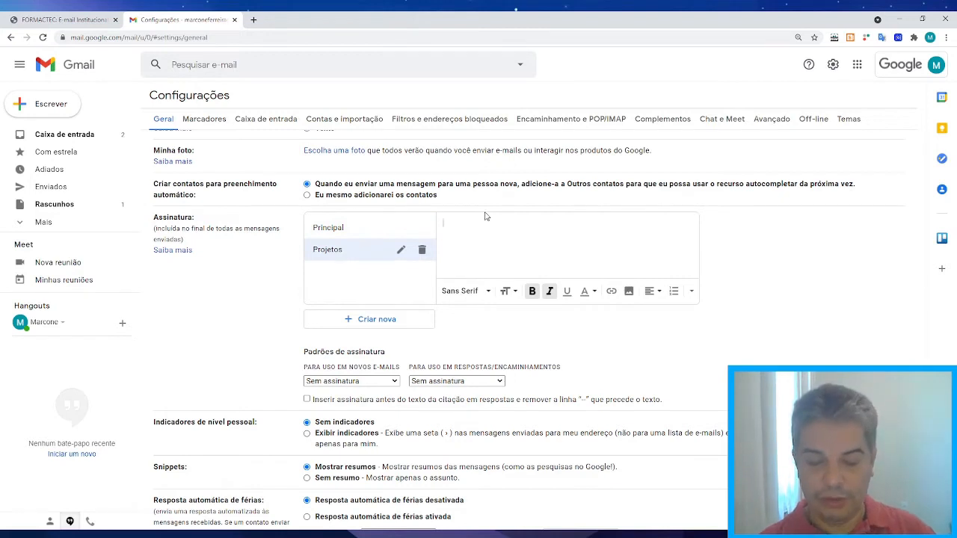
Type the professor's name, 'SEMED Betim' and a 'Contato para projetos' phone line.
type("Marcone")
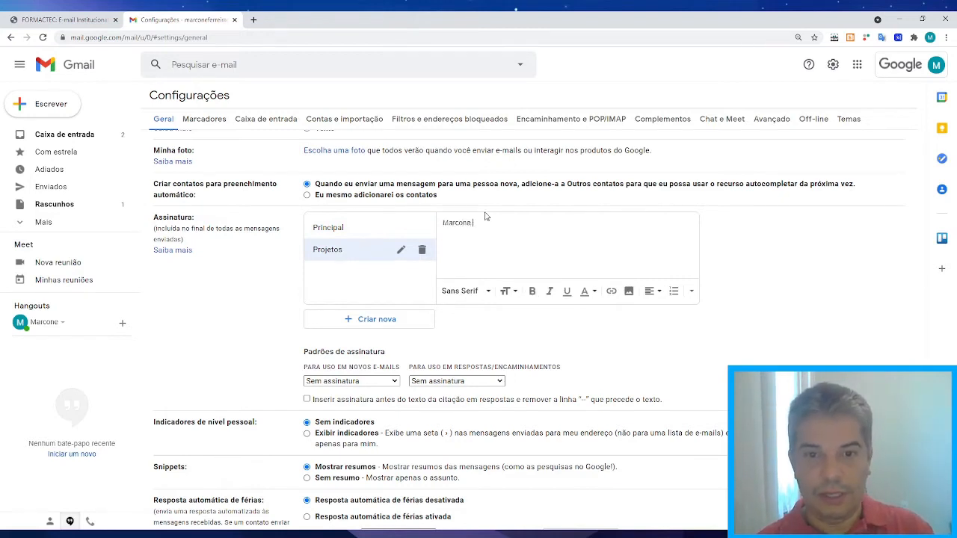
key("BackSpace")
key("BackSpace")
key("BackSpace")
key("BackSpace")
key("BackSpace")
key("BackSpace")
key("BackSpace")
key("BackSpace")
type("P")
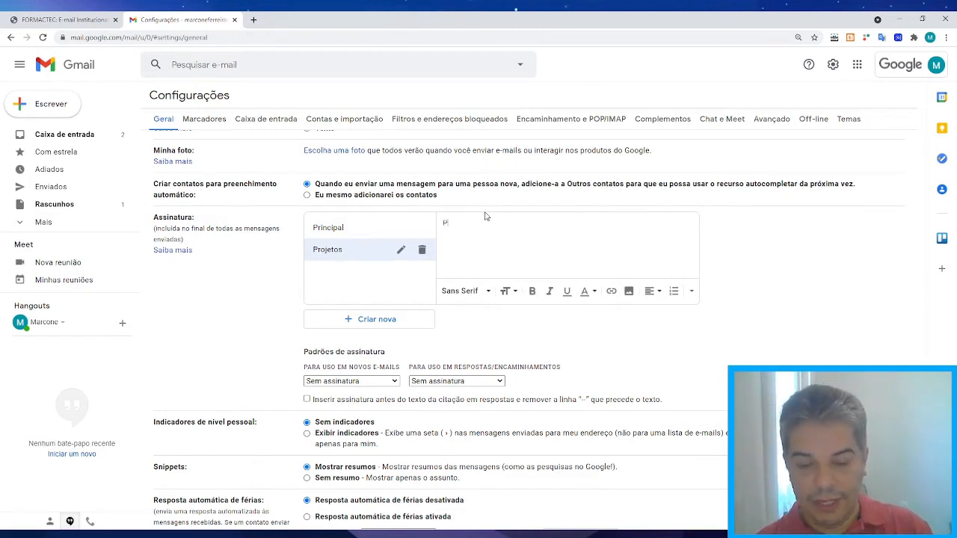
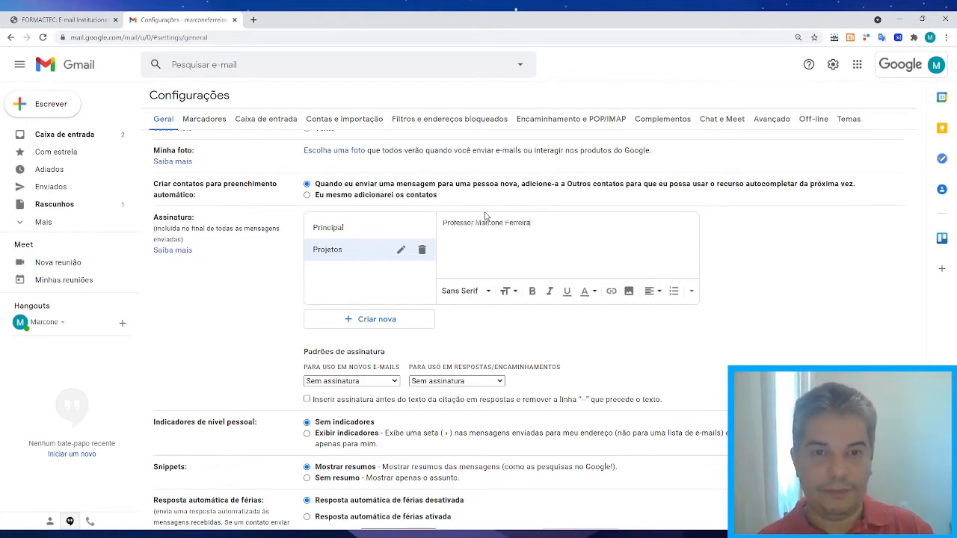
key("Return")
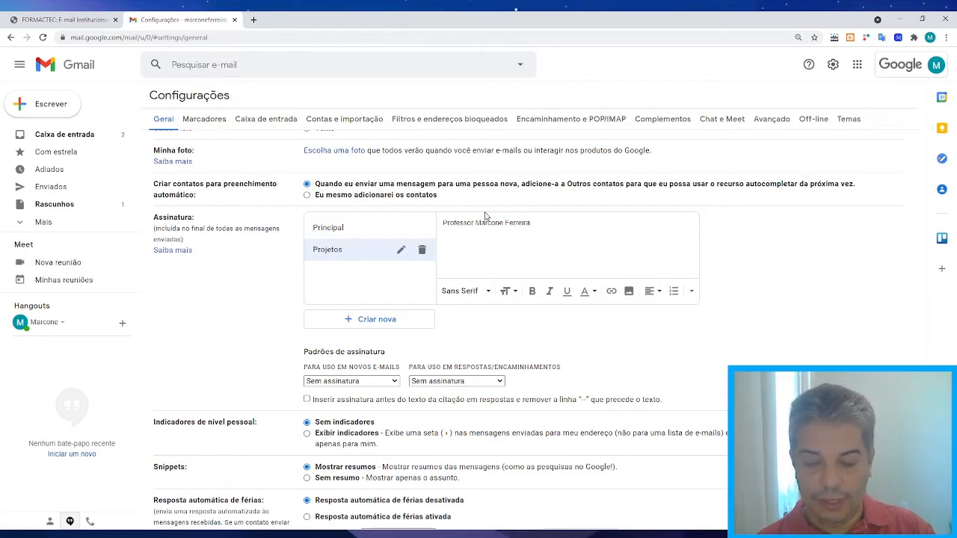
type("SEMED BETI")
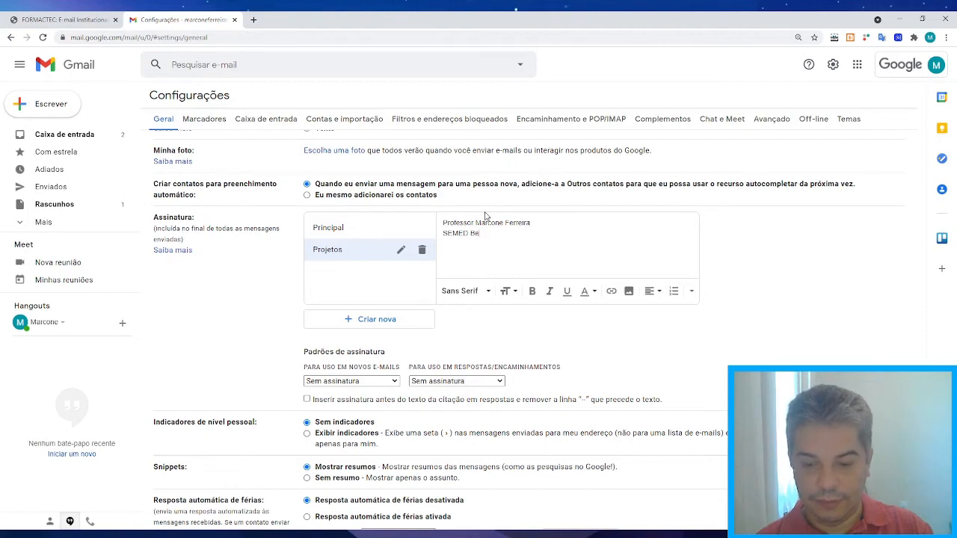
type("m")
key("Return")
type("Con")
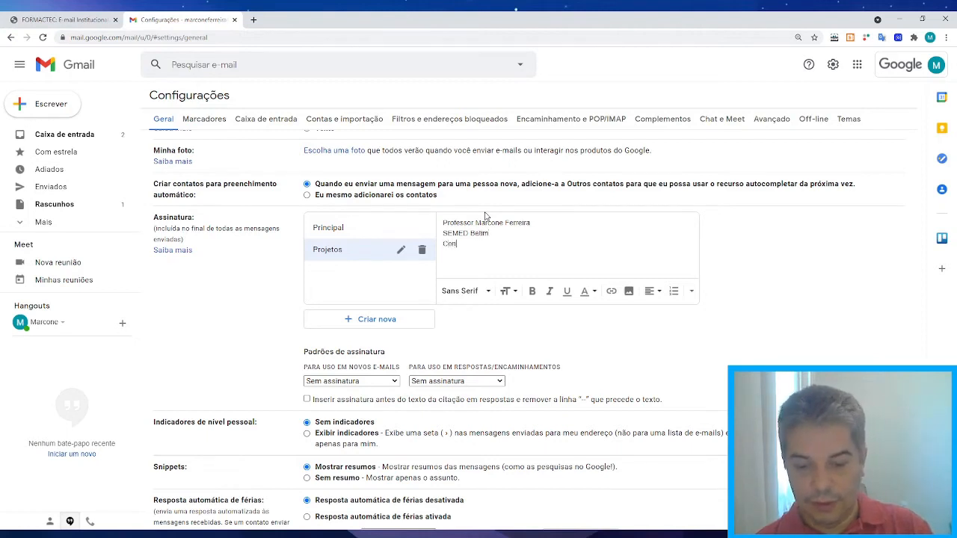
type("tato para pro")
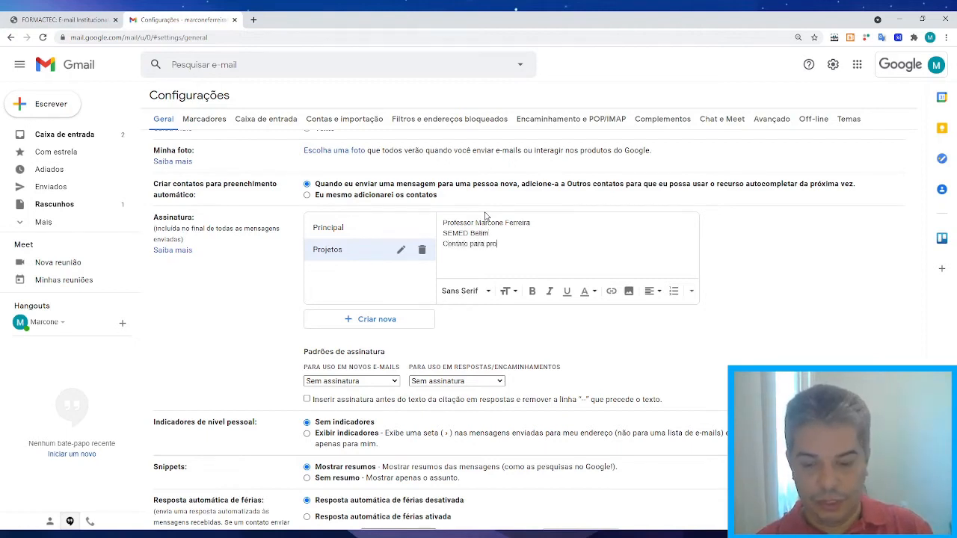
type("jetos")
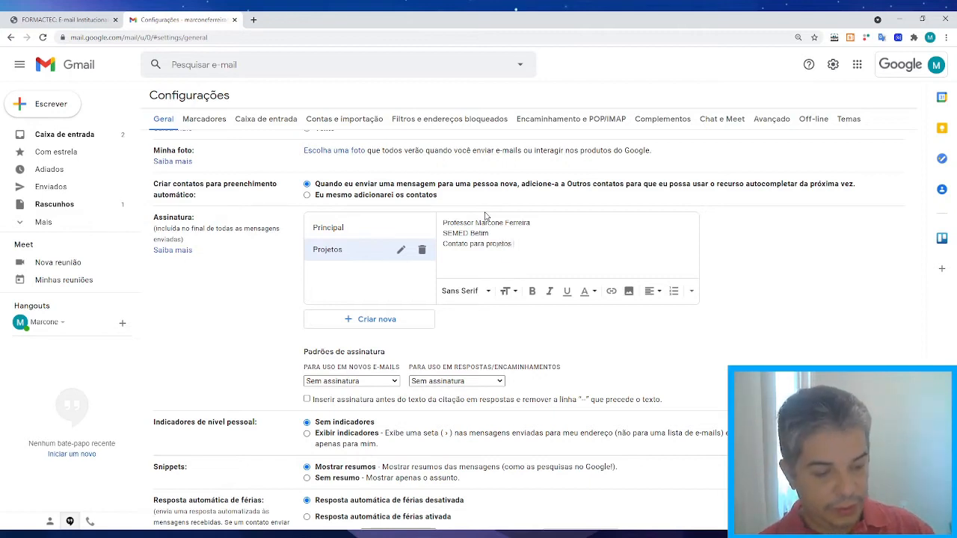
type(" 31")
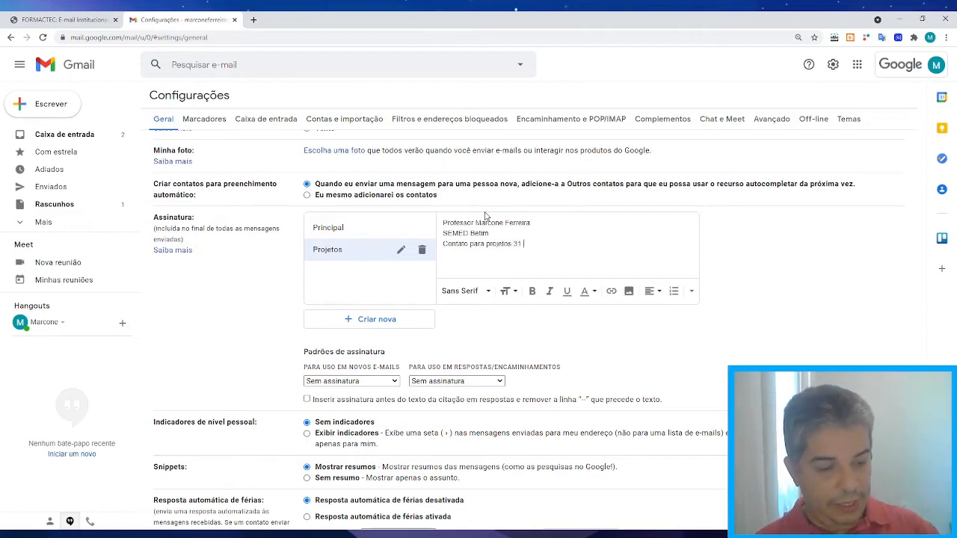
type(" 9999-")
type("9999")
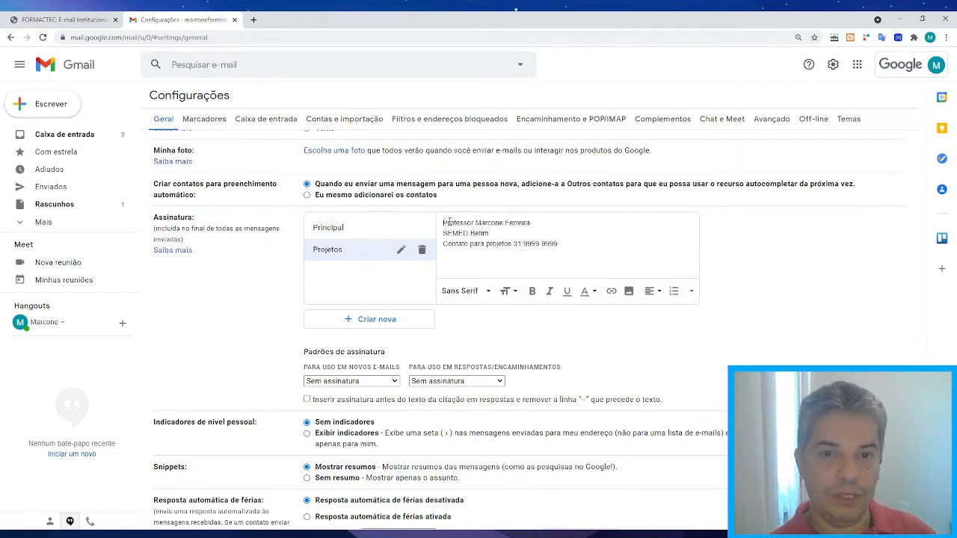
Make the Projetos name line bold italic, then check Principal and return to Projetos.
left_click_drag(446, 222, 536, 223)
left_click(531, 291)
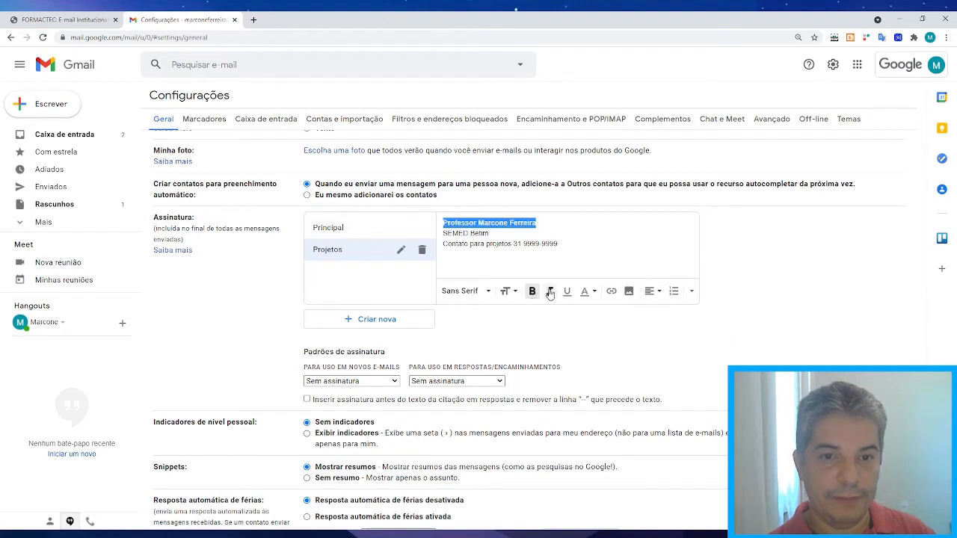
left_click(550, 292)
left_click(478, 248)
left_click(340, 231)
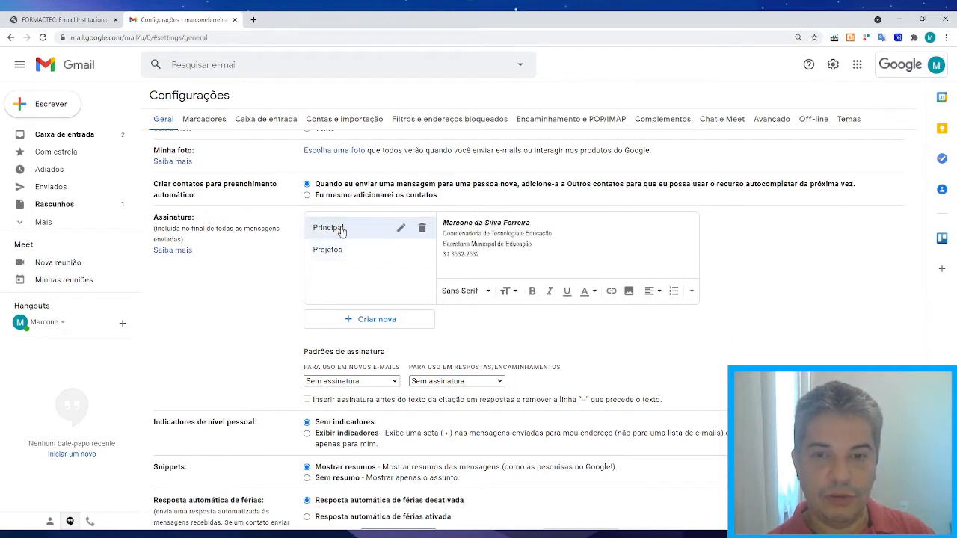
left_click(333, 251)
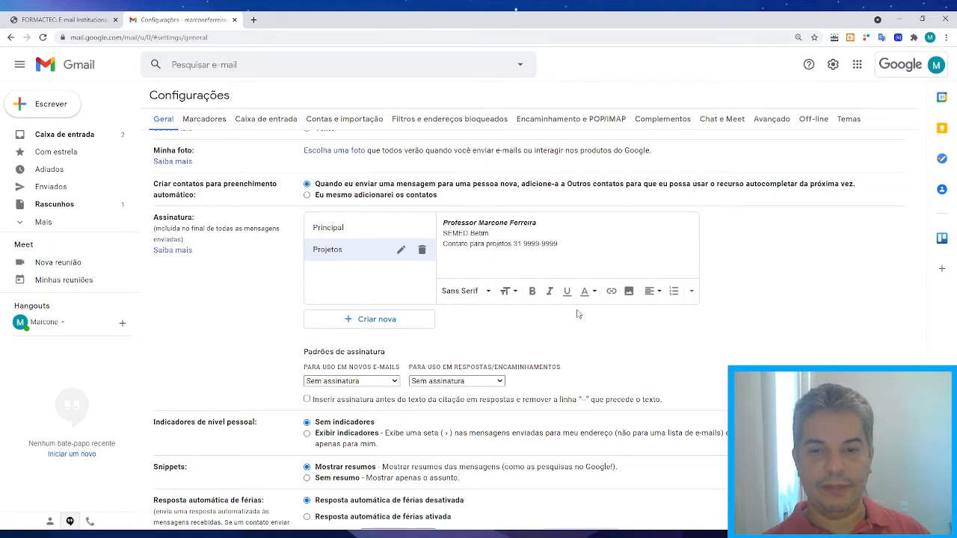
Scroll down to the vacation responder and select 'Resposta automática de férias ativada'.
scroll(576, 314, "down", 3)
scroll(606, 285, "down", 3)
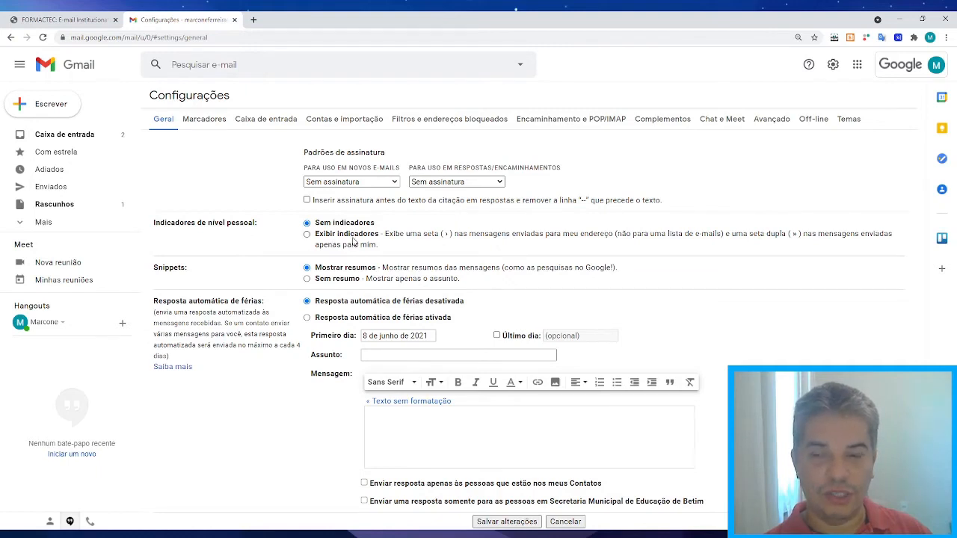
scroll(353, 242, "down", 2)
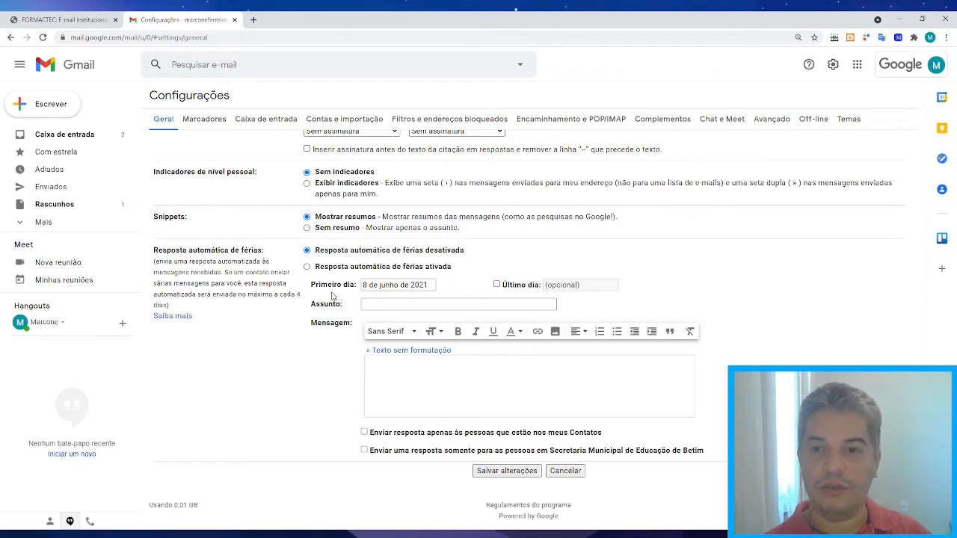
left_click(306, 268)
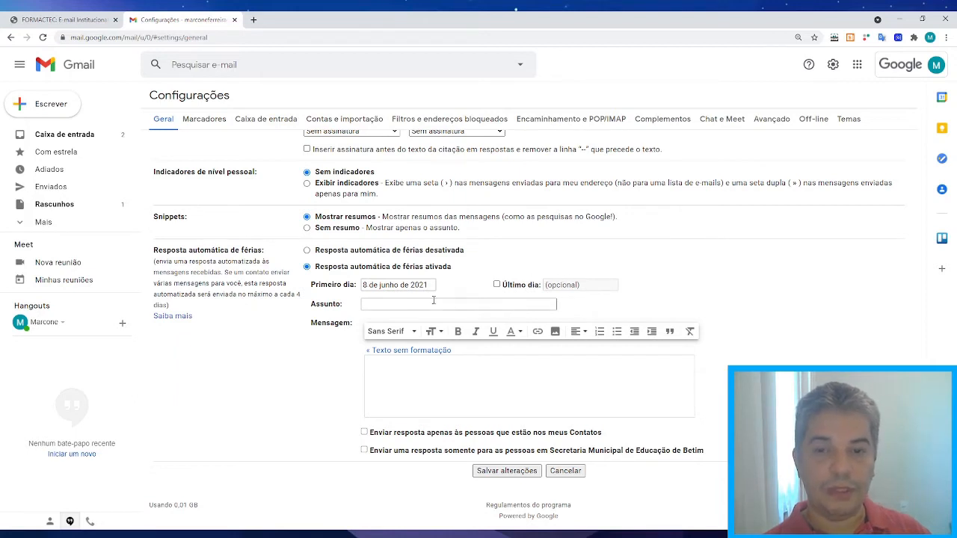
Set the auto-reply Primeiro dia to 1 July 2021 and Último dia to 31 July 2021.
left_click(371, 285)
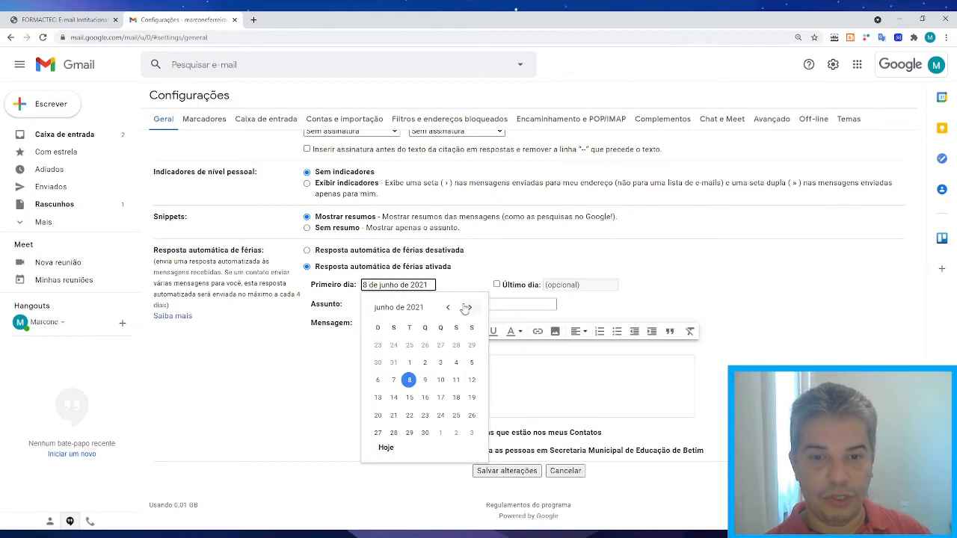
left_click(464, 308)
left_click(440, 345)
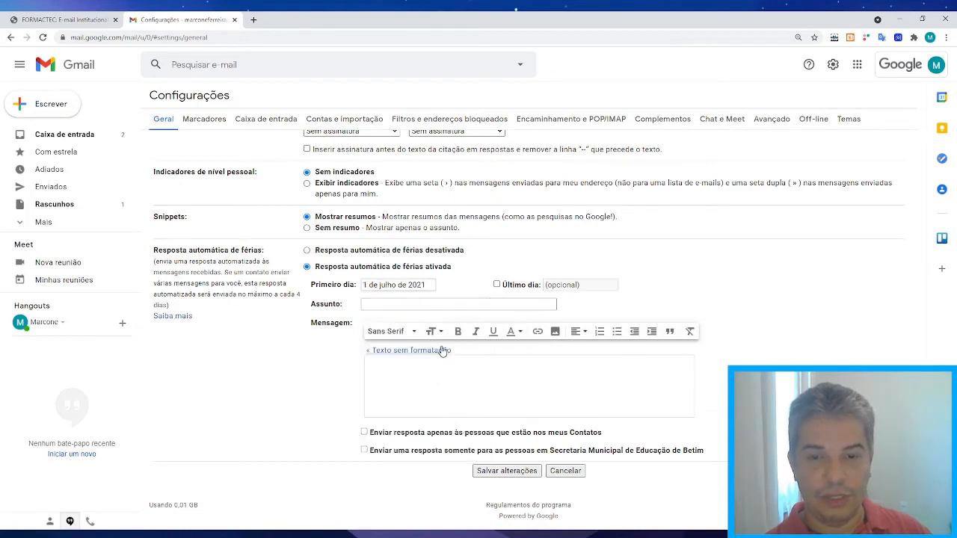
left_click(496, 285)
left_click(561, 285)
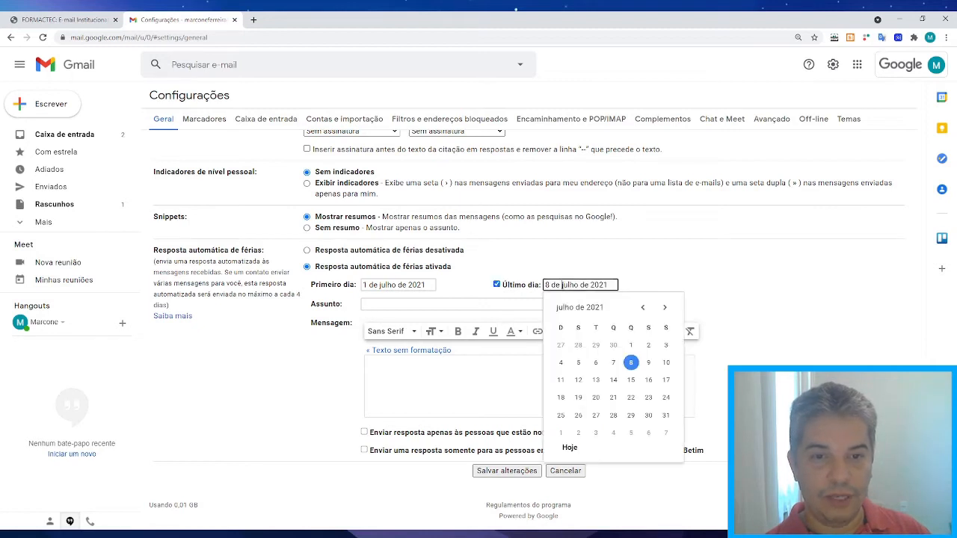
left_click(666, 416)
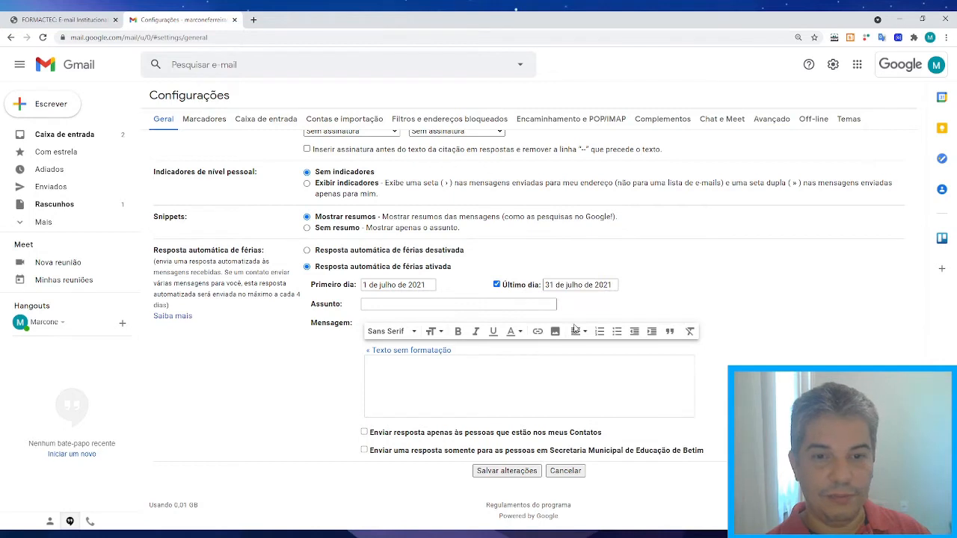
left_click(428, 305)
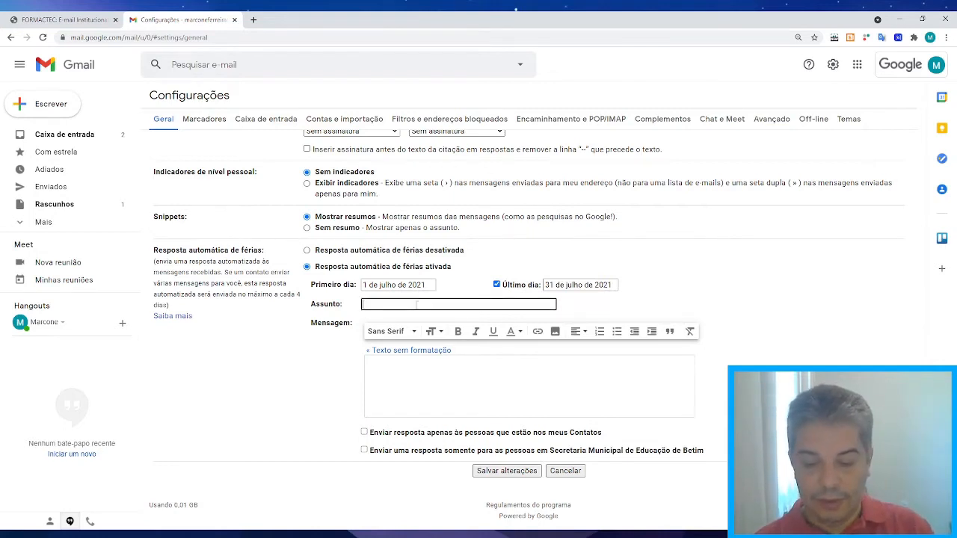
Enter 'Período de Férias' as the auto-reply subject.
type("Estou")
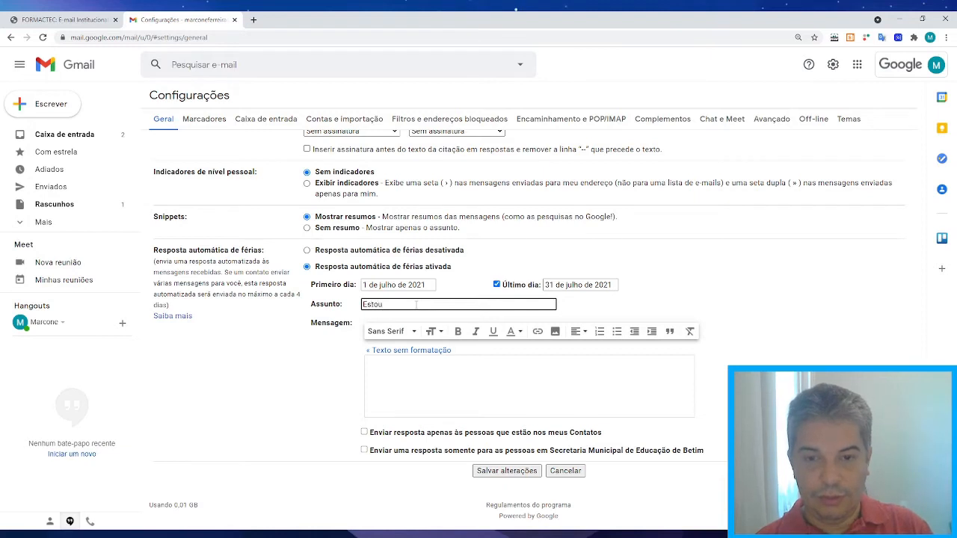
key("BackSpace")
key("BackSpace")
key("BackSpace")
type("Pe")
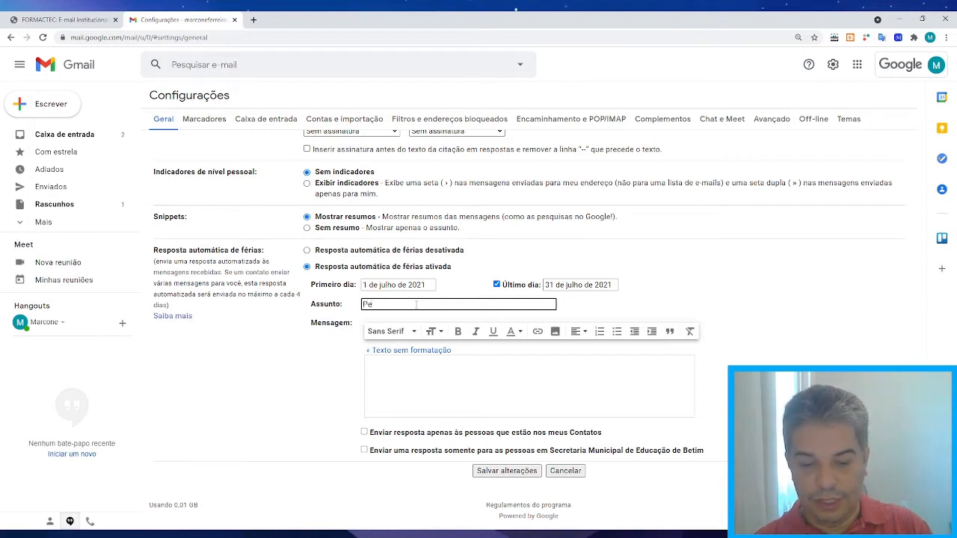
type("ríodo")
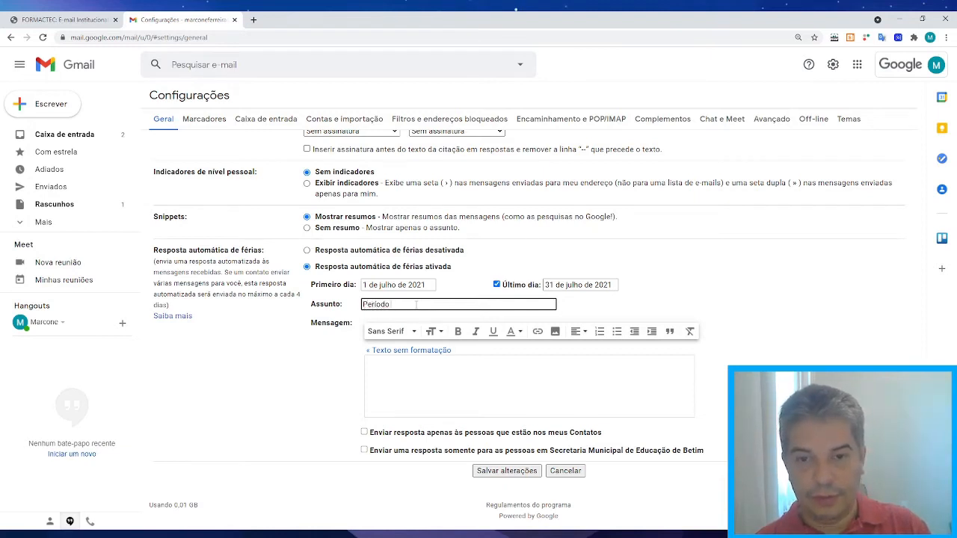
type(" de Férias")
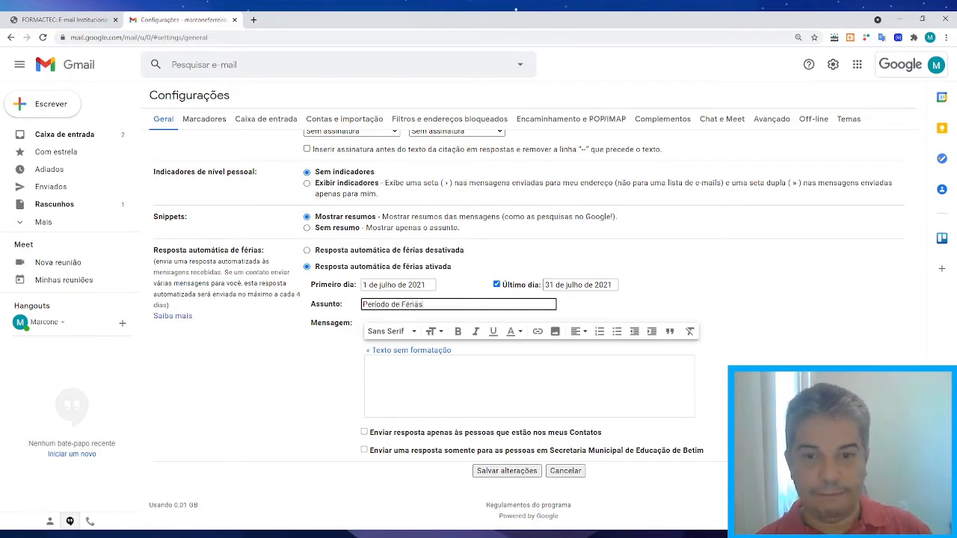
Write the message lines 'Estou em gozo de férias', 'Retorno em 01/08/2021' and 'Retornarei as mensagens após esta data'.
left_click(399, 379)
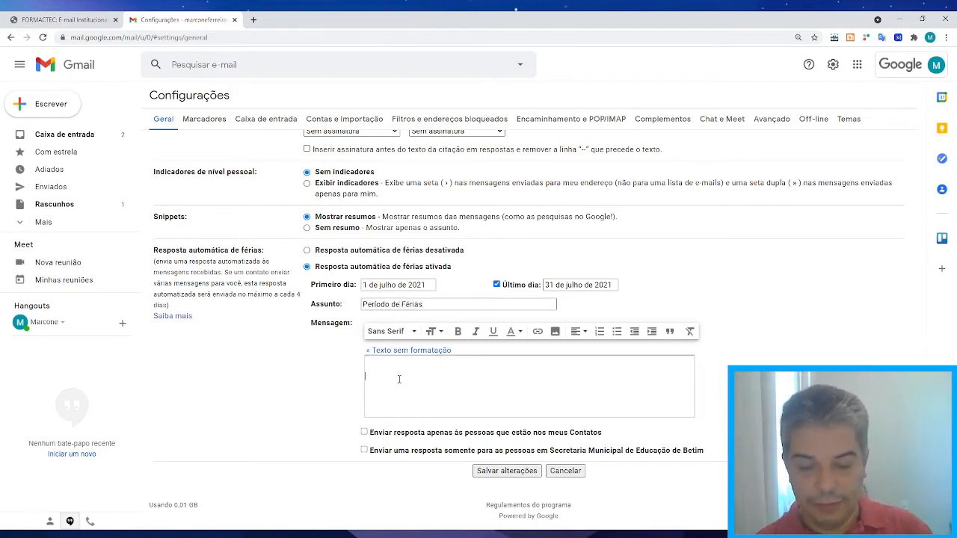
type("Estou")
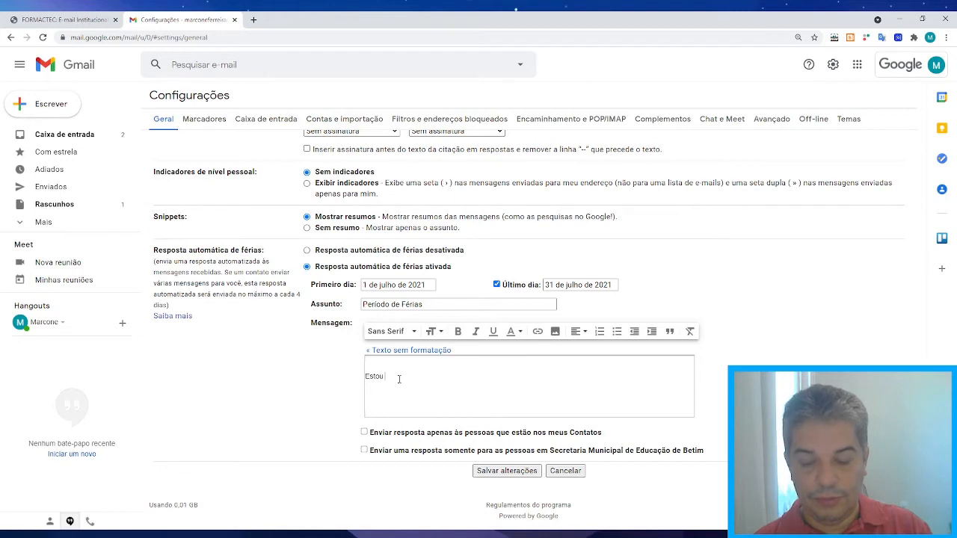
type(" e")
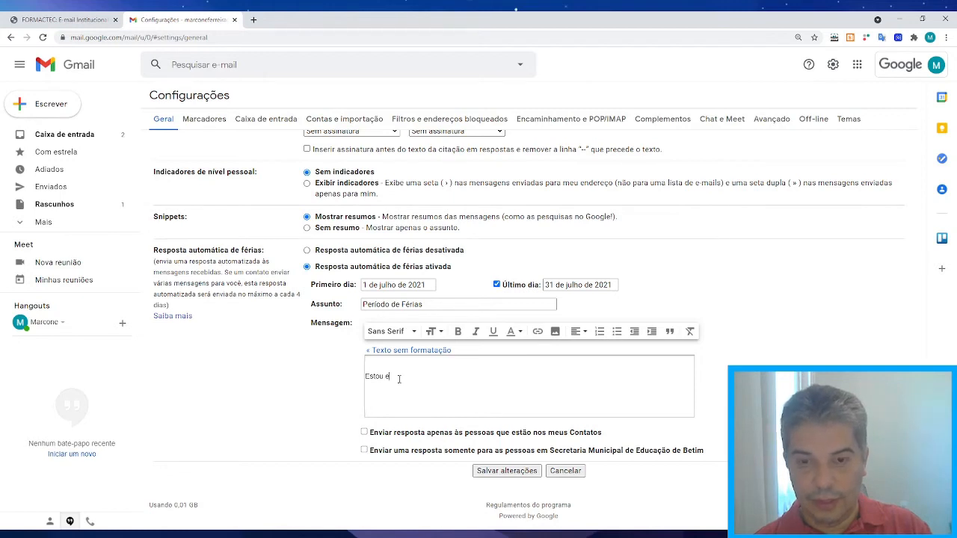
type("m goz")
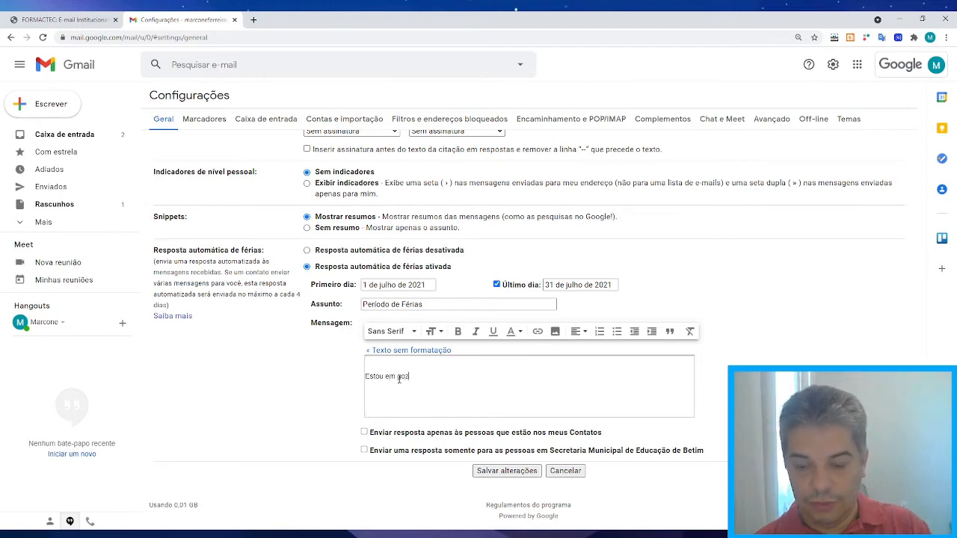
type("o de férias")
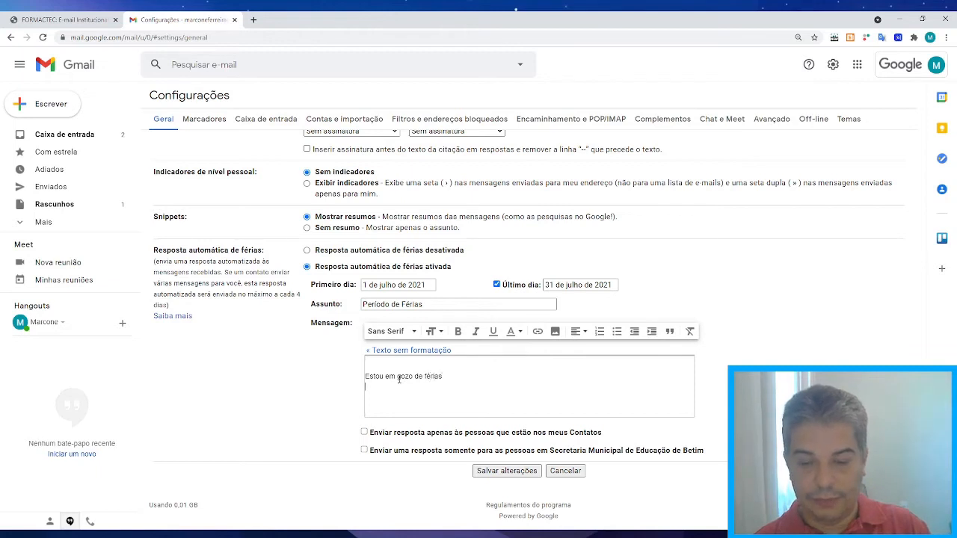
key("Return")
type("Red")
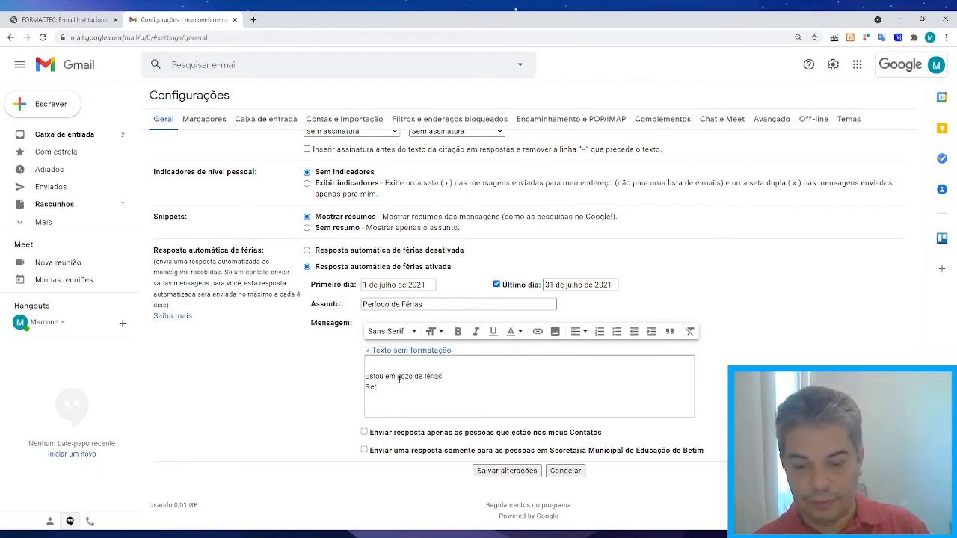
type("no em")
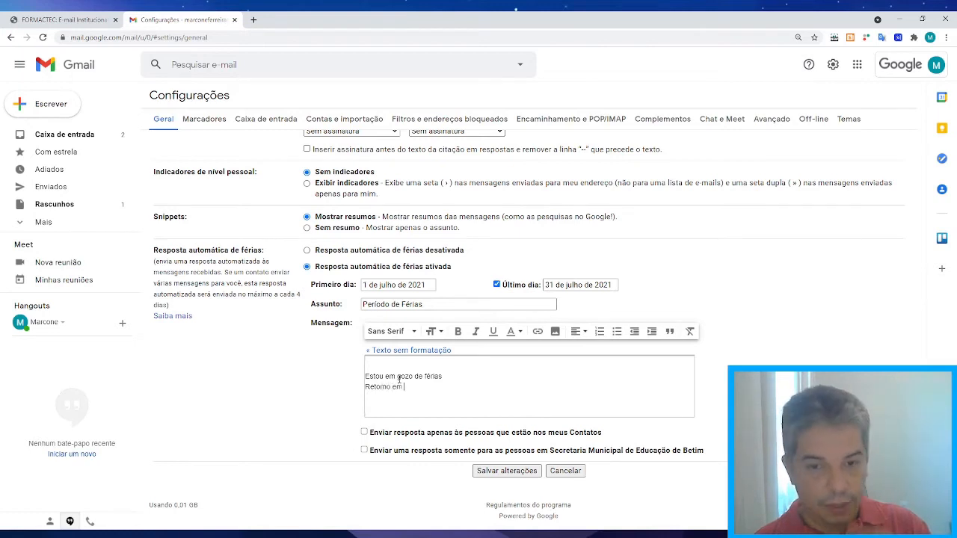
type(" 1")
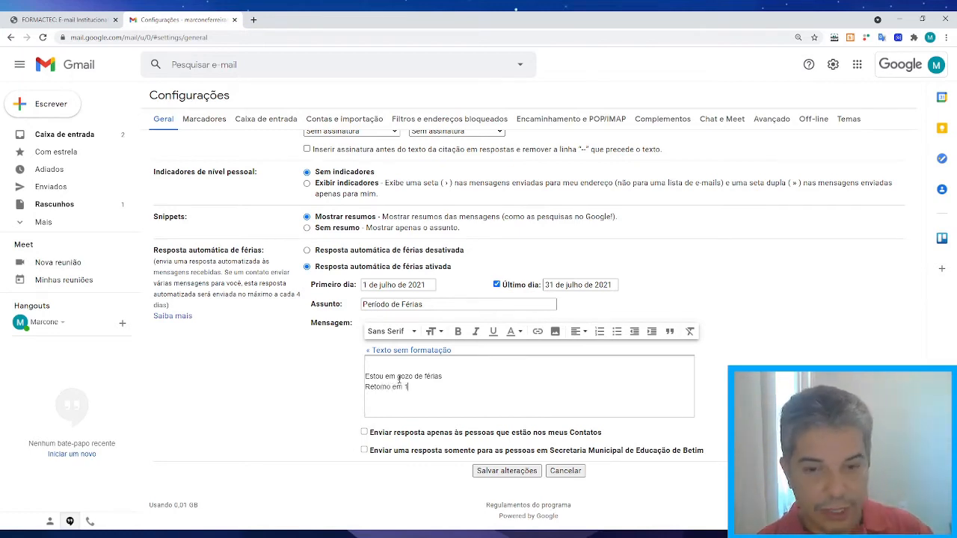
type("1/222")
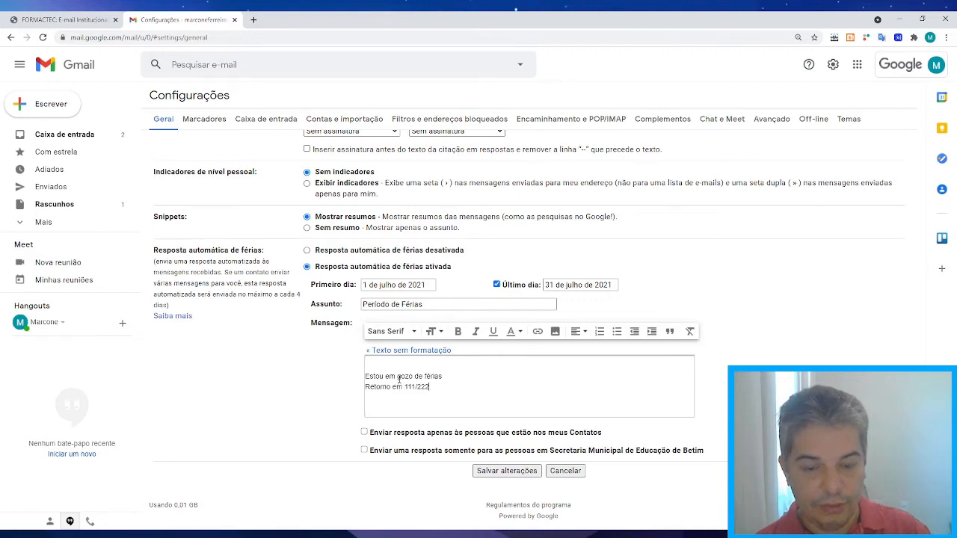
key("BackSpace")
key("BackSpace")
key("BackSpace")
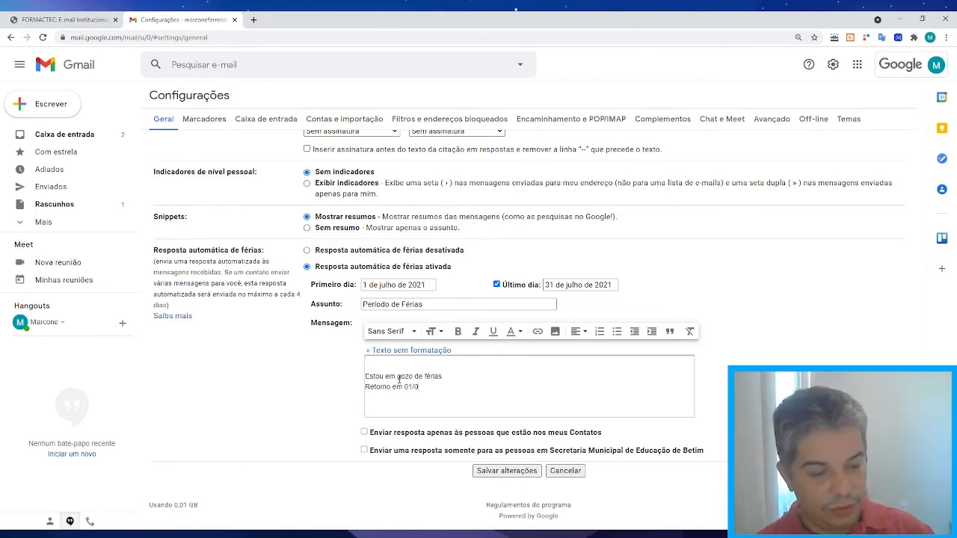
type("/08/2021")
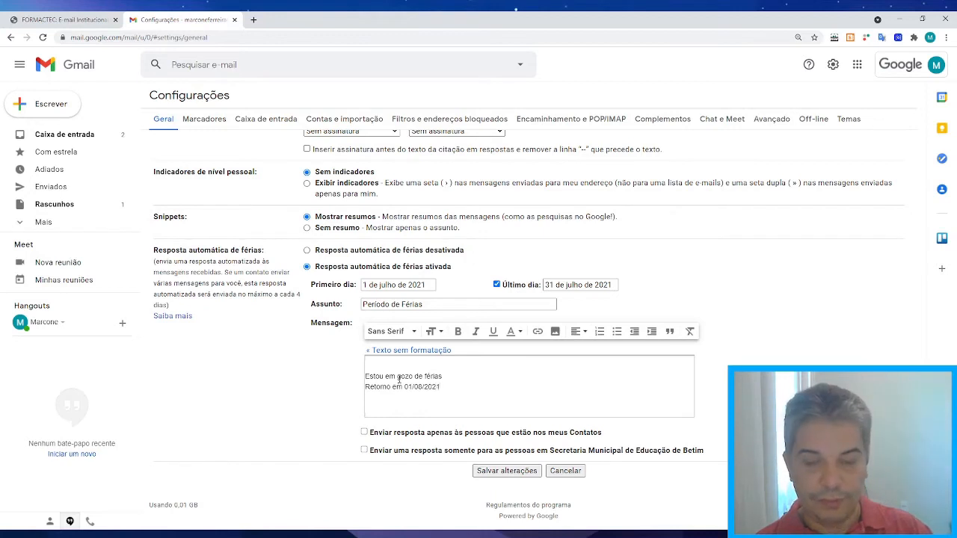
key("Return")
type("Ret")
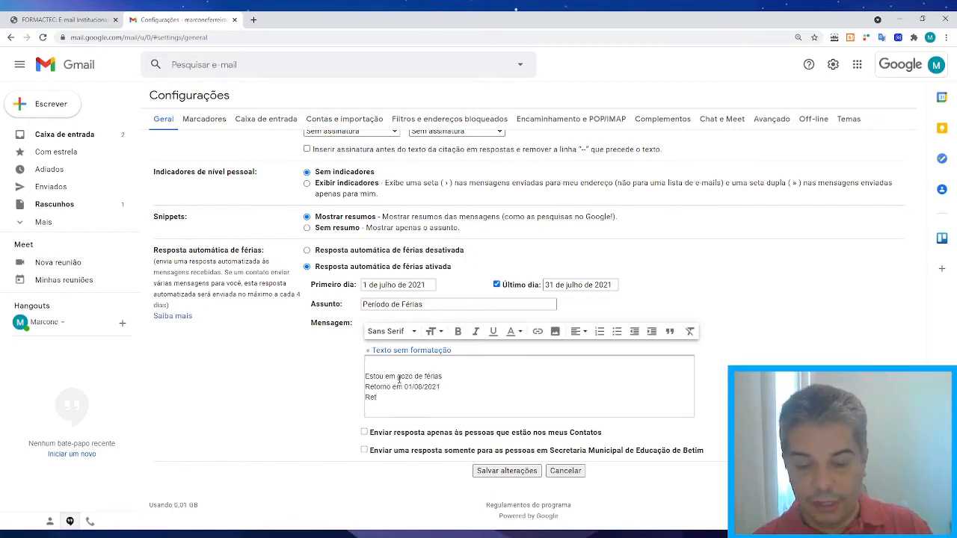
type("ornarei as me")
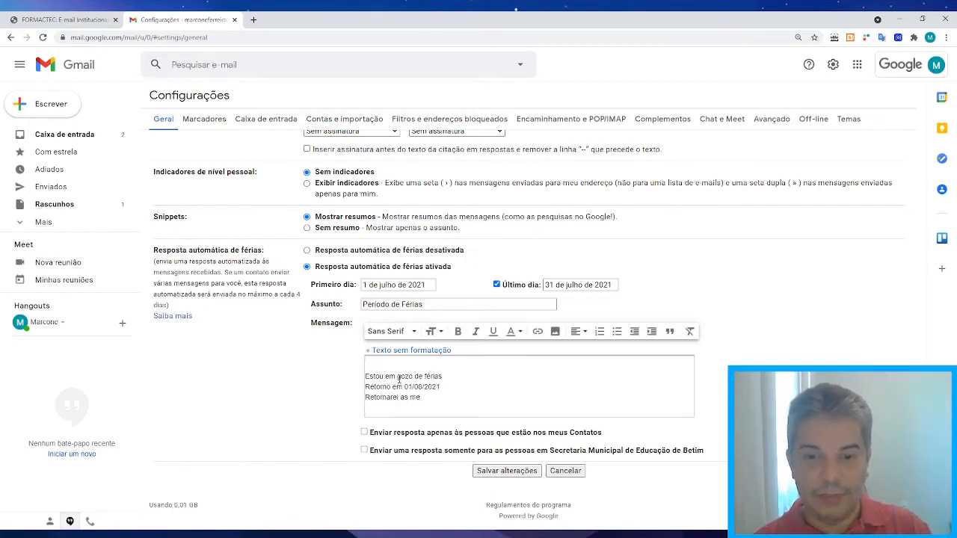
type("nsagens")
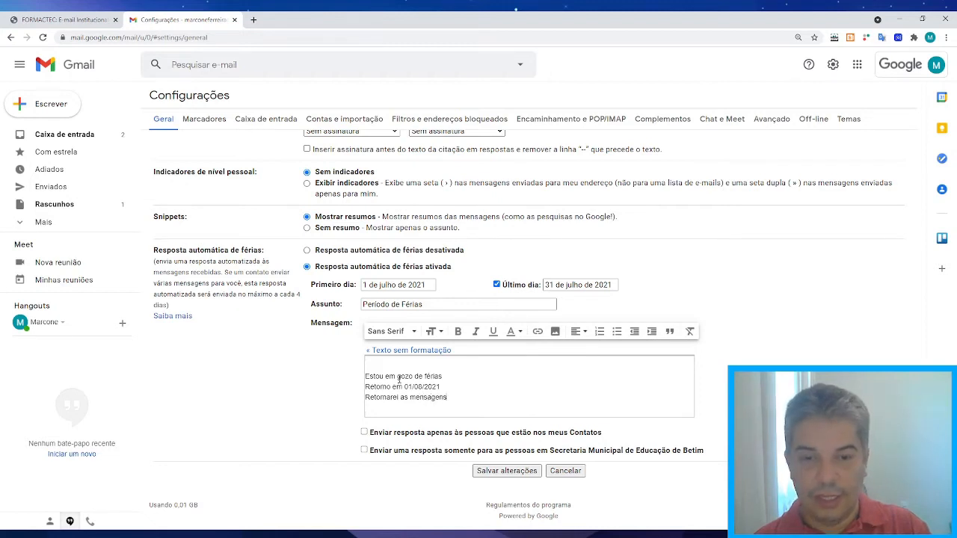
type(" após es")
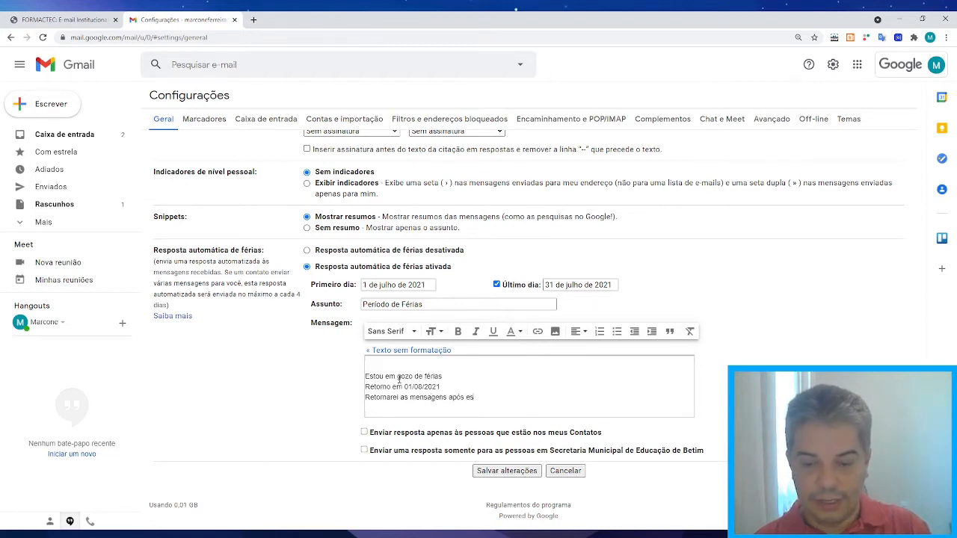
type("ta data")
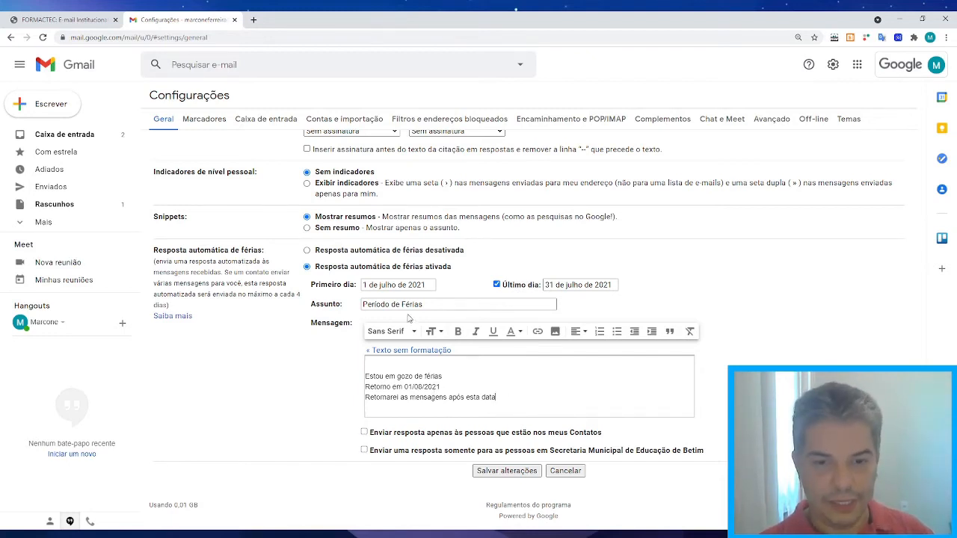
Save the vacation responder settings with Salvar alterações.
left_click(506, 471)
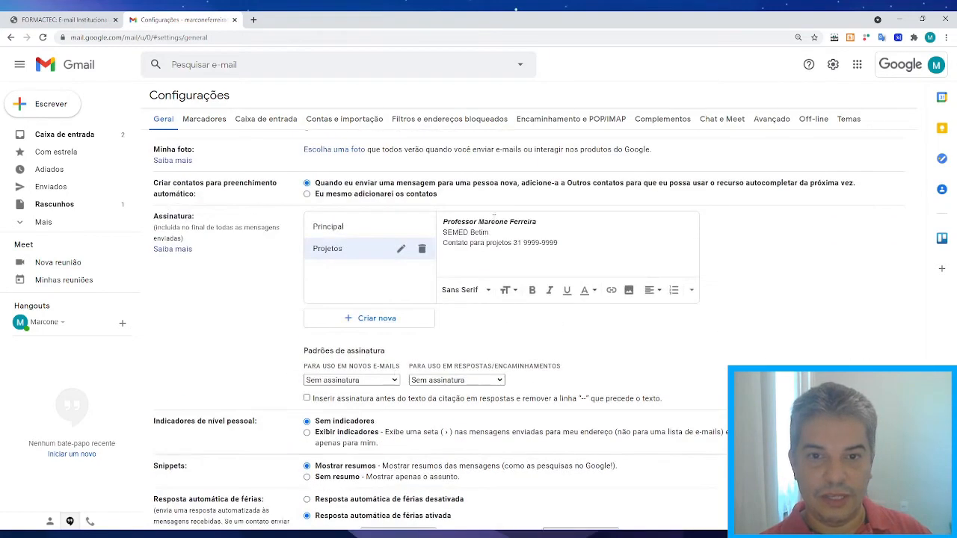
scroll(480, 250, "down", 3)
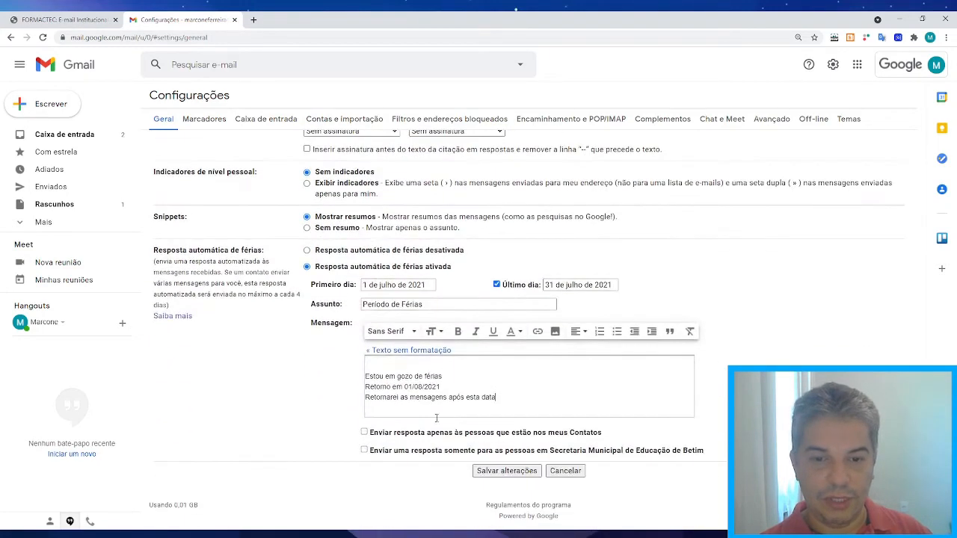
left_click(495, 473)
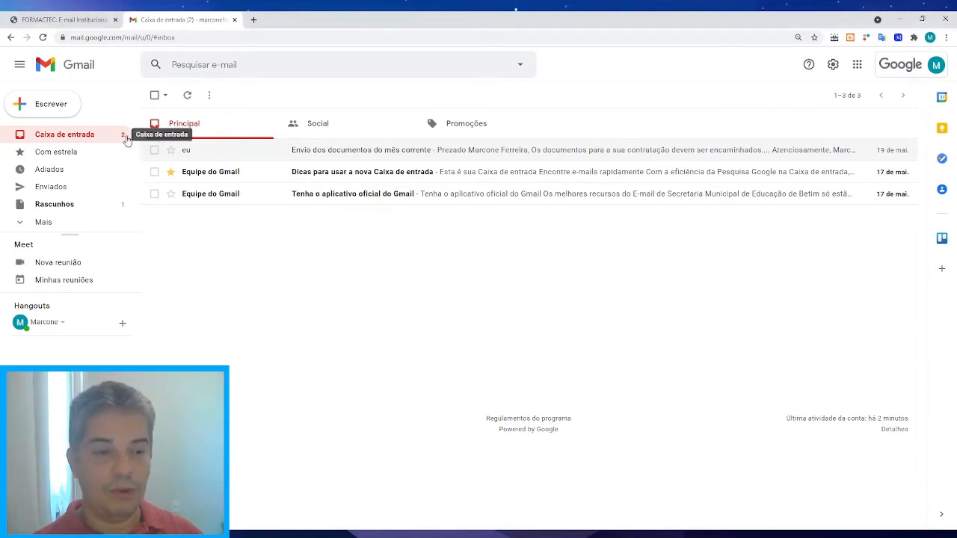
Insert the Principal signature into a new message, then close it as a draft.
left_click(32, 109)
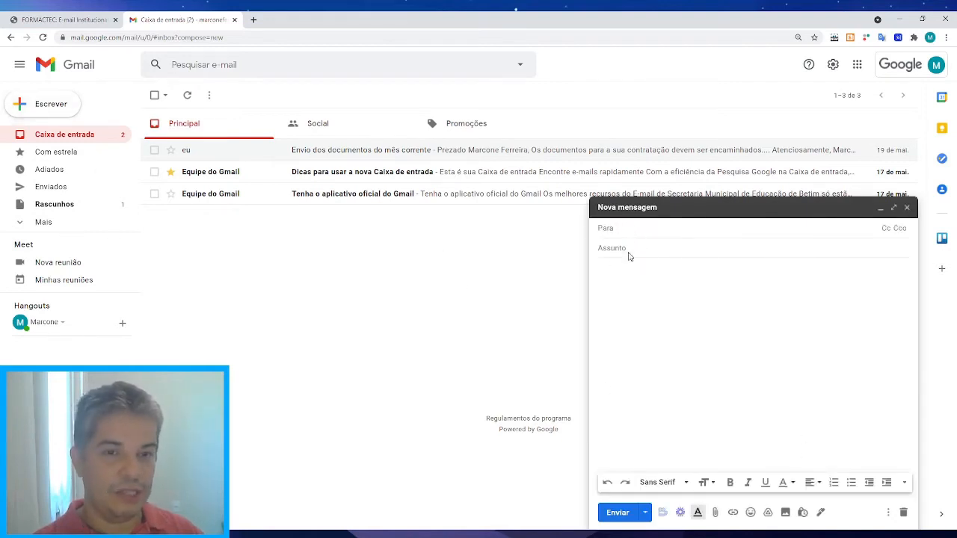
left_click(611, 294)
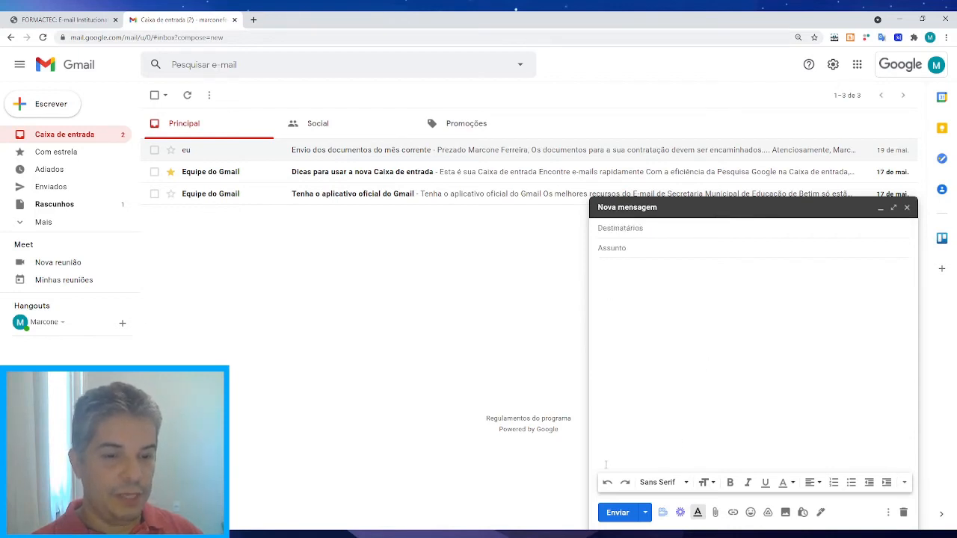
left_click(820, 513)
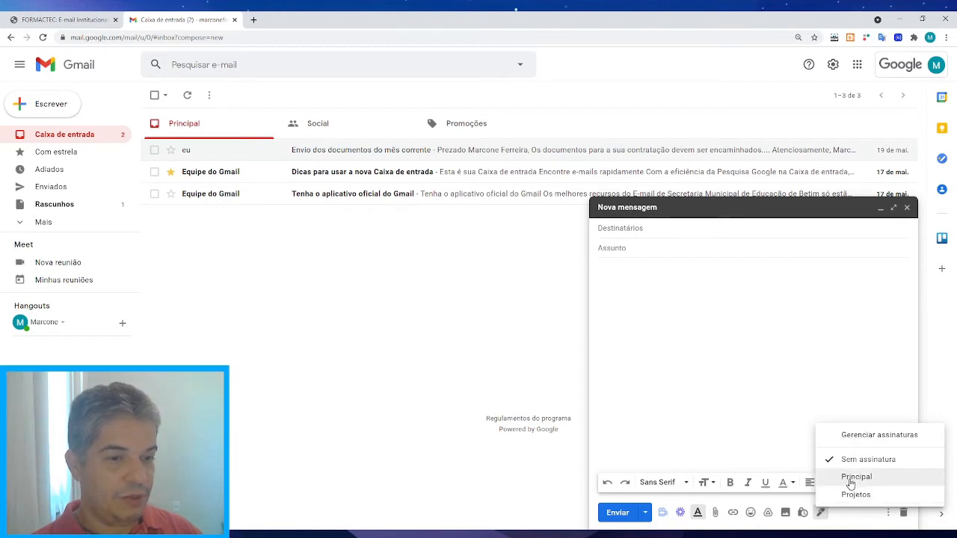
left_click(855, 476)
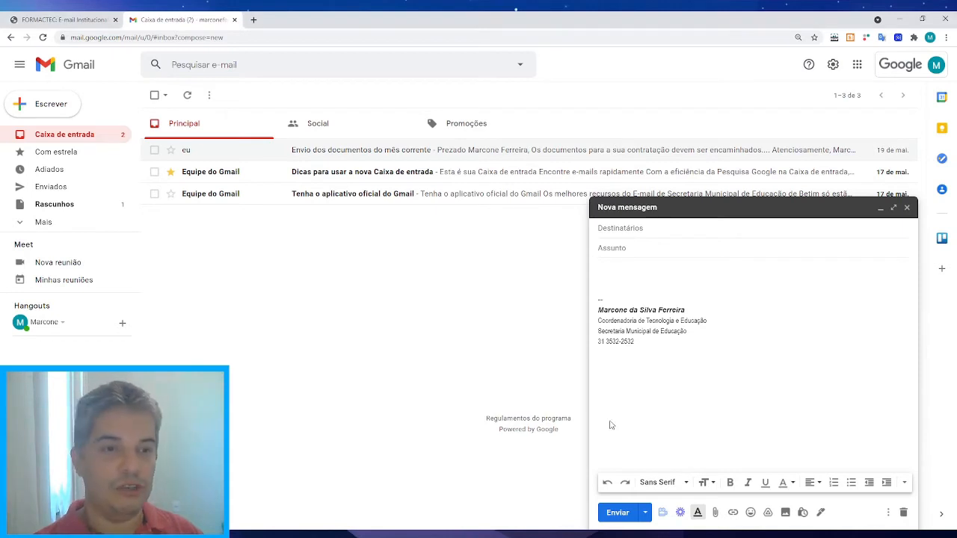
left_click(907, 207)
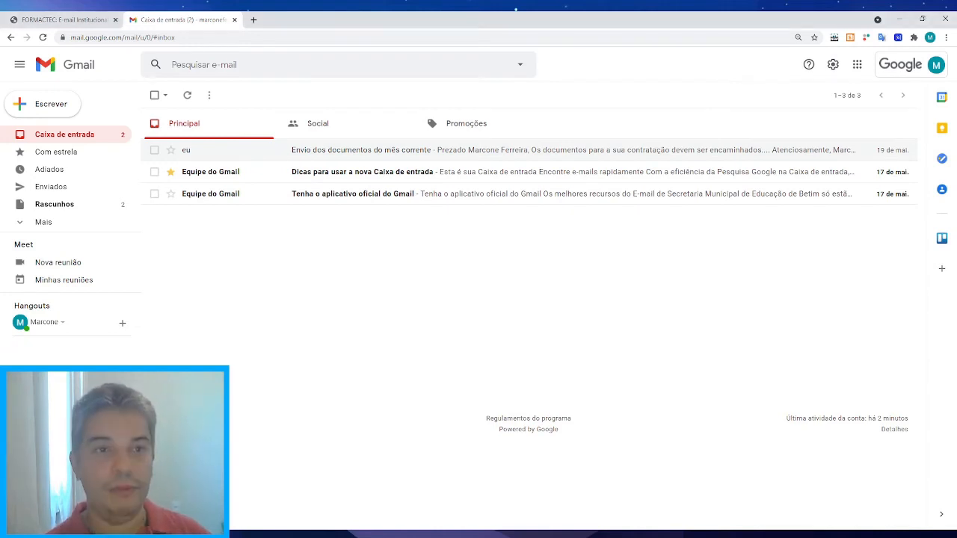
Open Ver todas as configurações and scroll through the Geral tab.
left_click(833, 66)
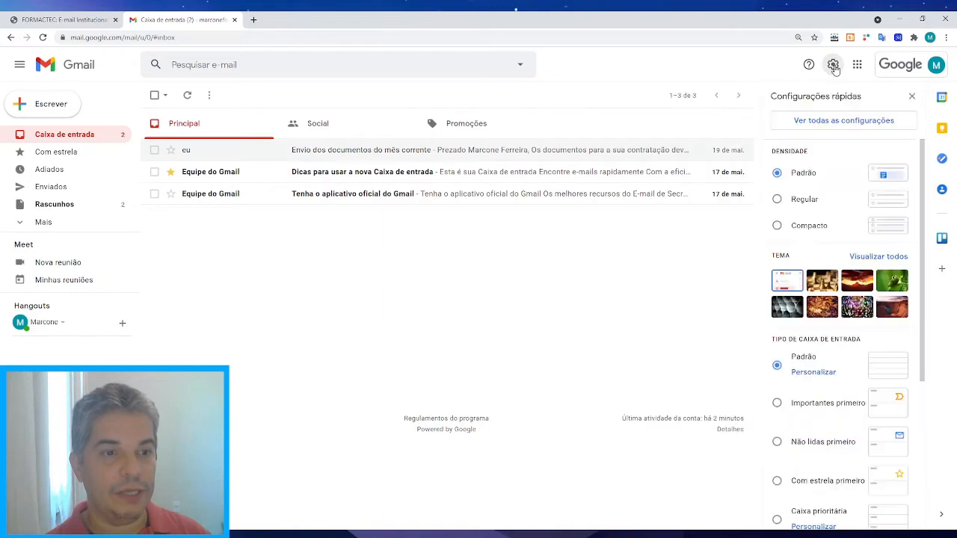
left_click(849, 124)
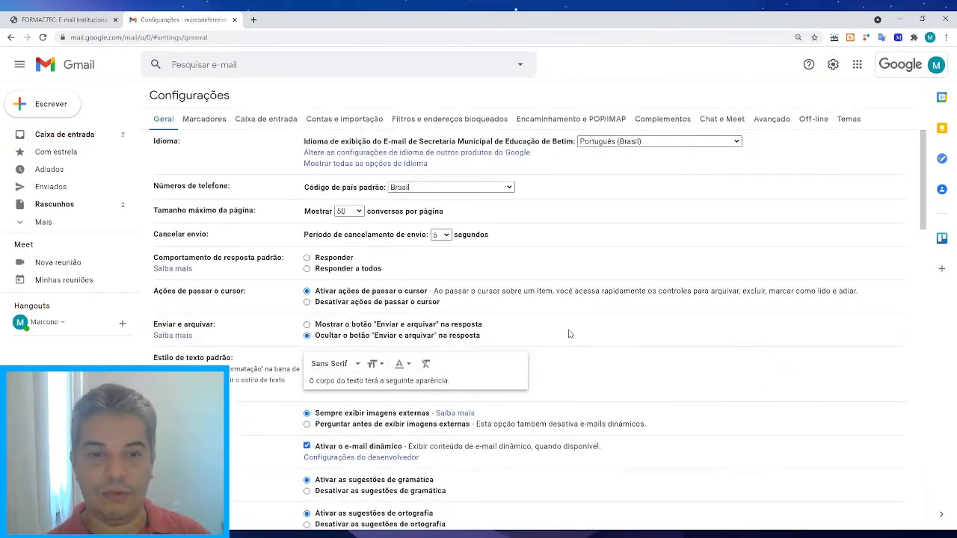
scroll(568, 333, "down", 15)
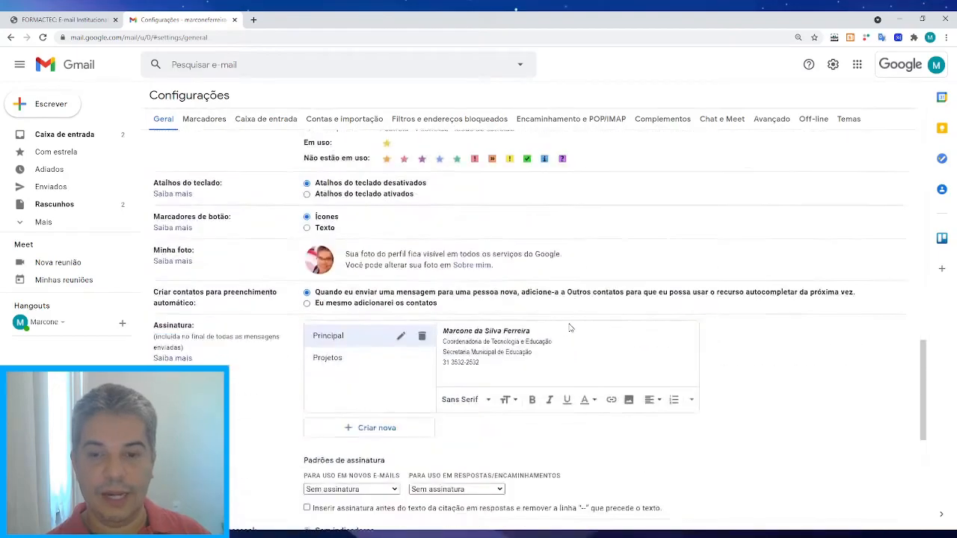
scroll(568, 327, "up", 9)
scroll(568, 328, "down", 4)
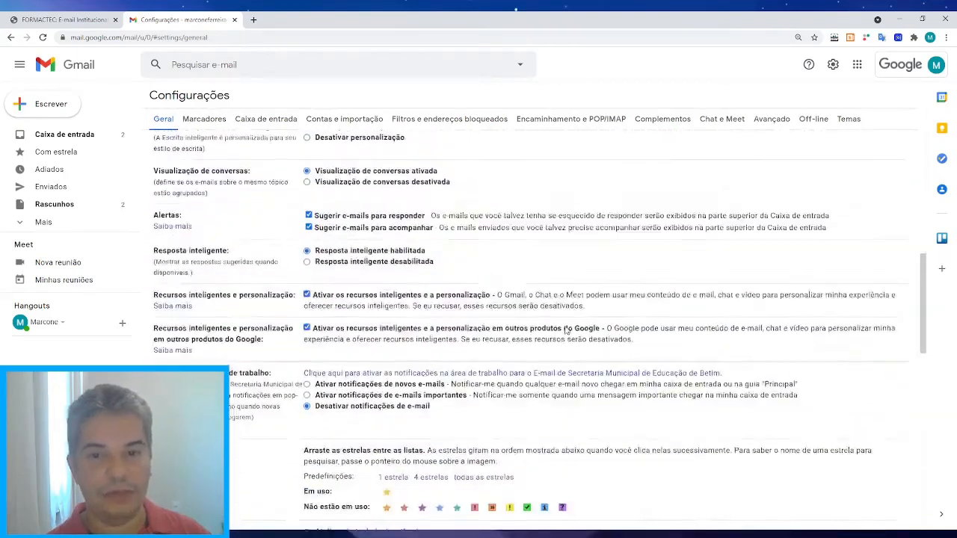
scroll(567, 332, "down", 8)
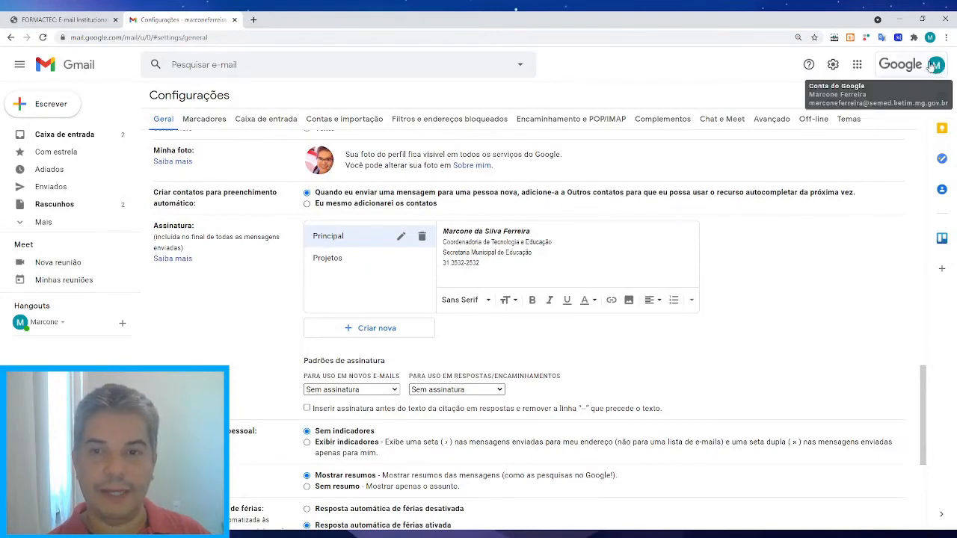
scroll(528, 290, "up", 2)
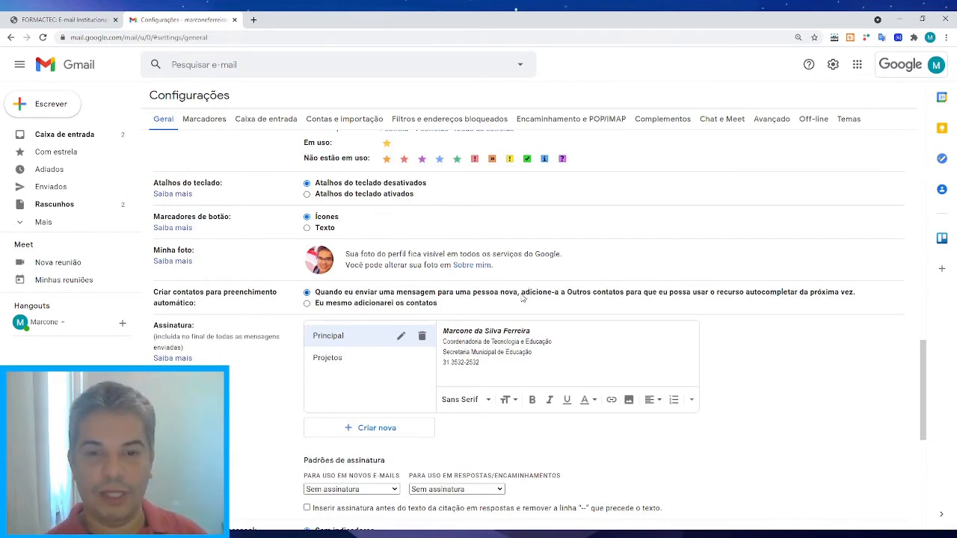
scroll(521, 298, "up", 15)
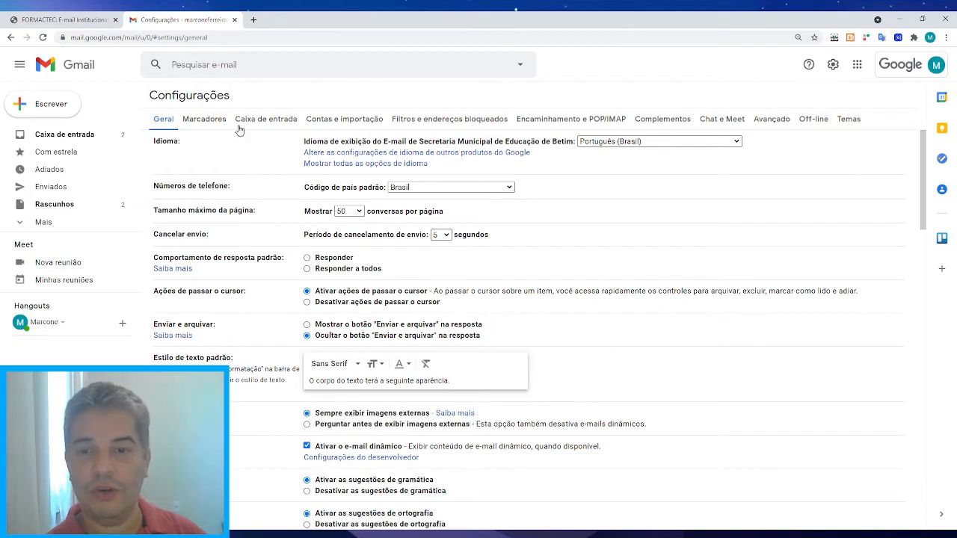
On the Marcadores tab, hide and then re-show the Adiados label.
left_click(203, 121)
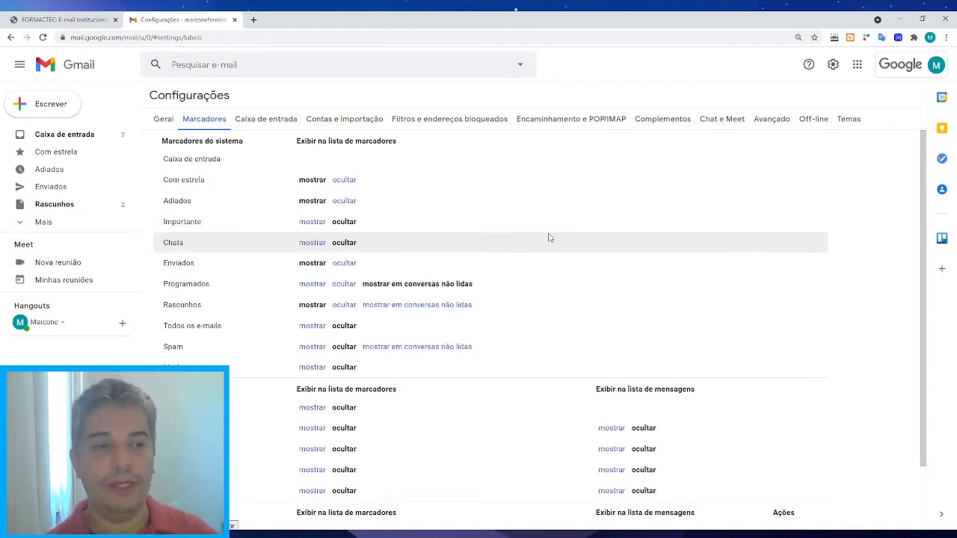
scroll(549, 238, "down", 1)
scroll(548, 239, "up", 1)
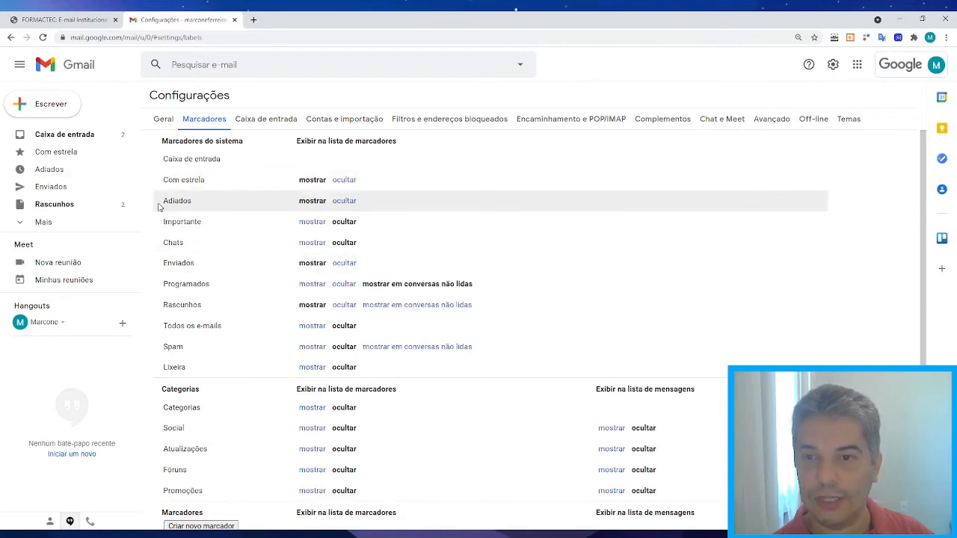
left_click(344, 201)
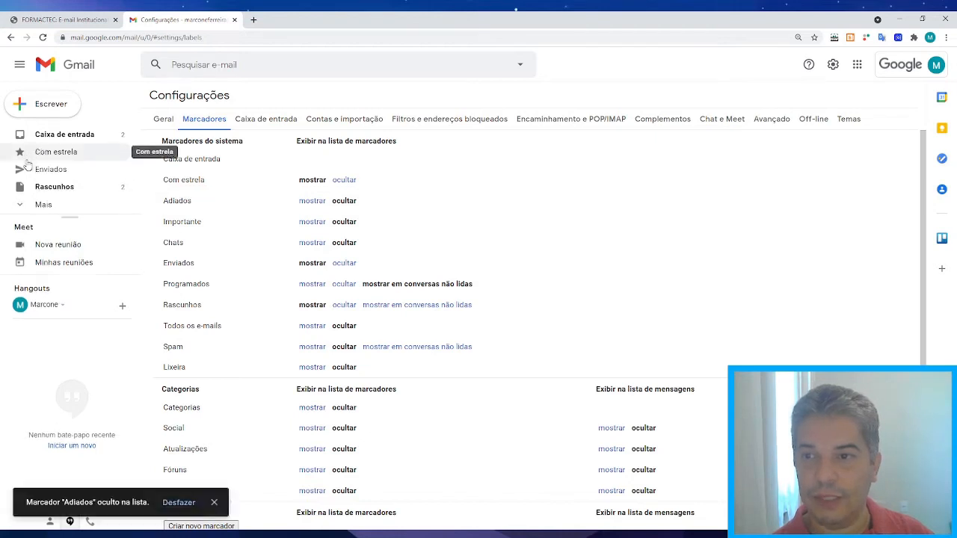
left_click(311, 204)
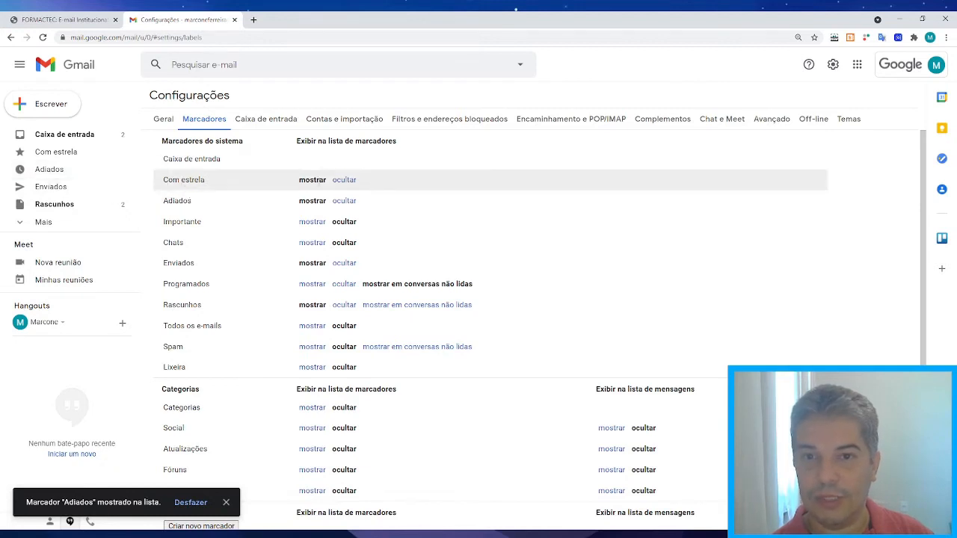
Hide and re-show Com estrela, then dismiss the desktop notifications prompt.
left_click(343, 180)
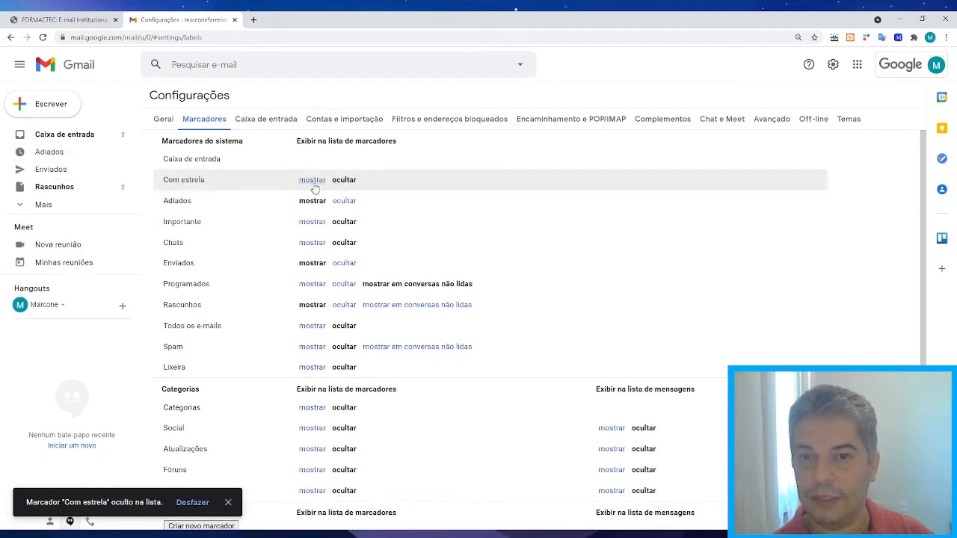
left_click(314, 181)
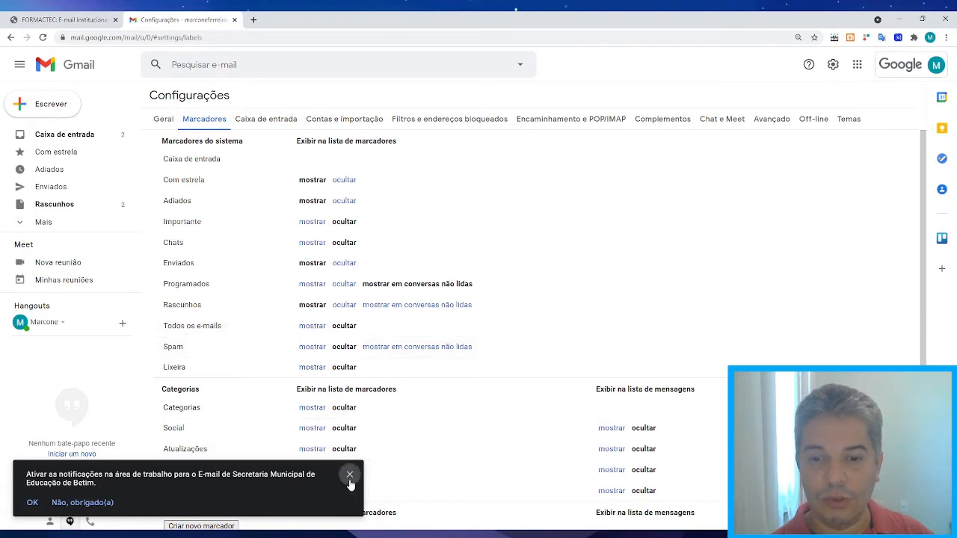
left_click(349, 475)
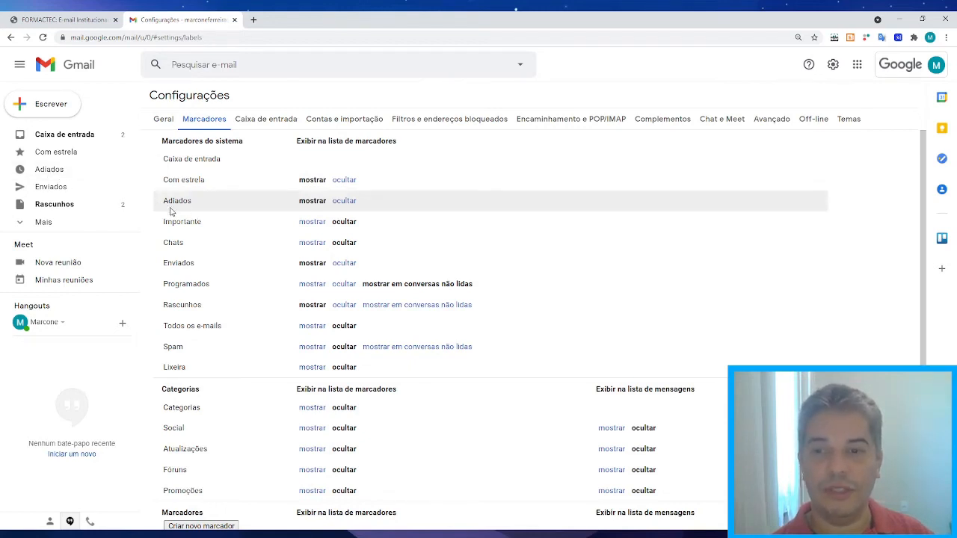
Toggle Adiados hidden and shown again, dismiss the notifications prompt, and return to Caixa de entrada.
left_click(344, 201)
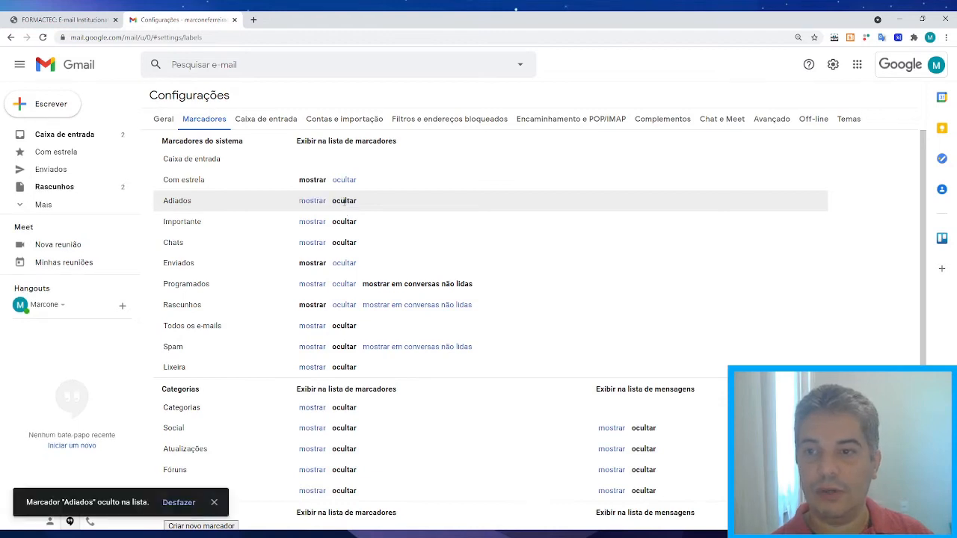
left_click(312, 201)
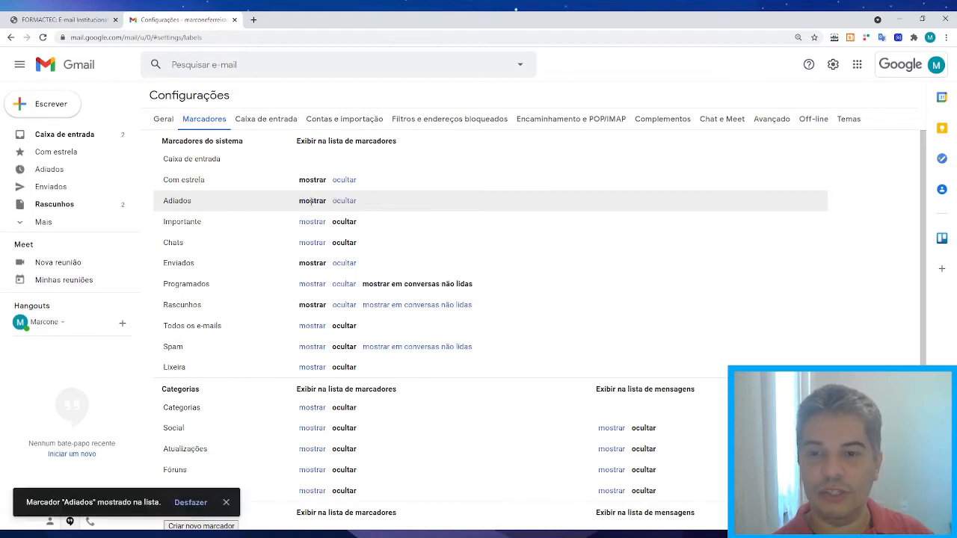
scroll(295, 233, "down", 2)
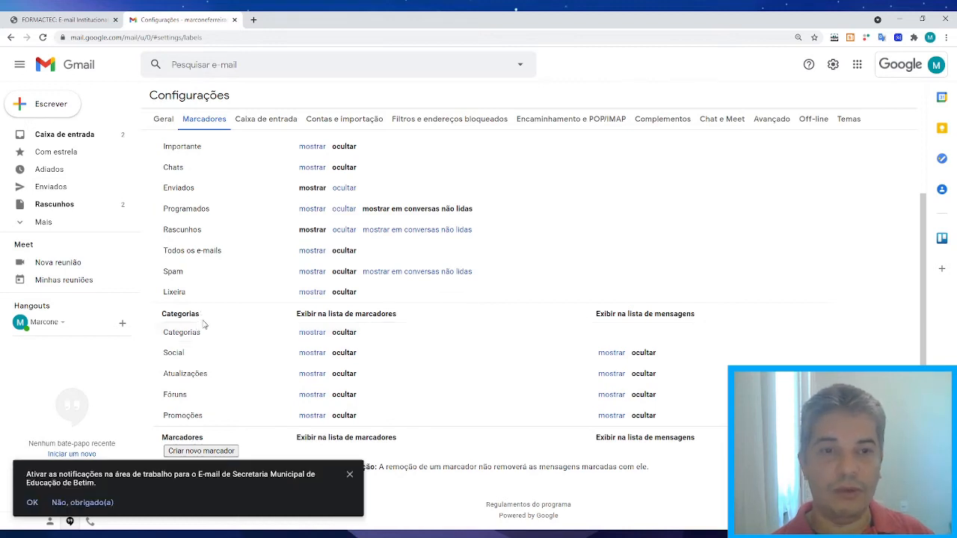
left_click(350, 474)
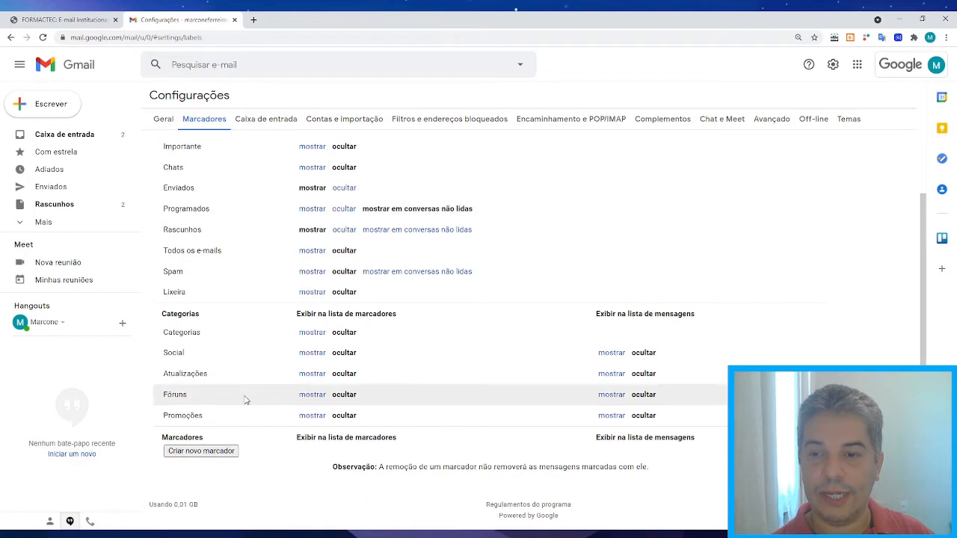
left_click(79, 139)
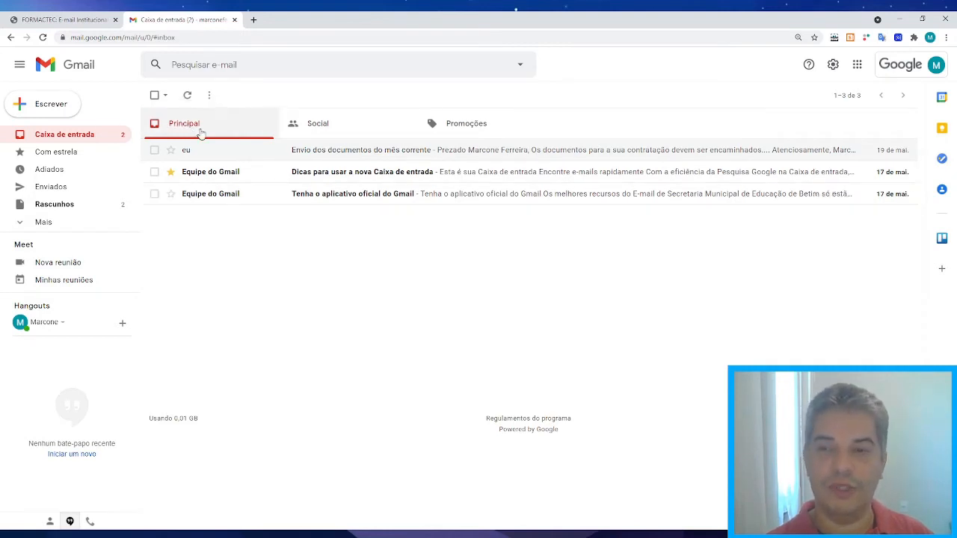
View the Social and Promoções categories, return to Principal, and open Configurações rápidas.
left_click(317, 131)
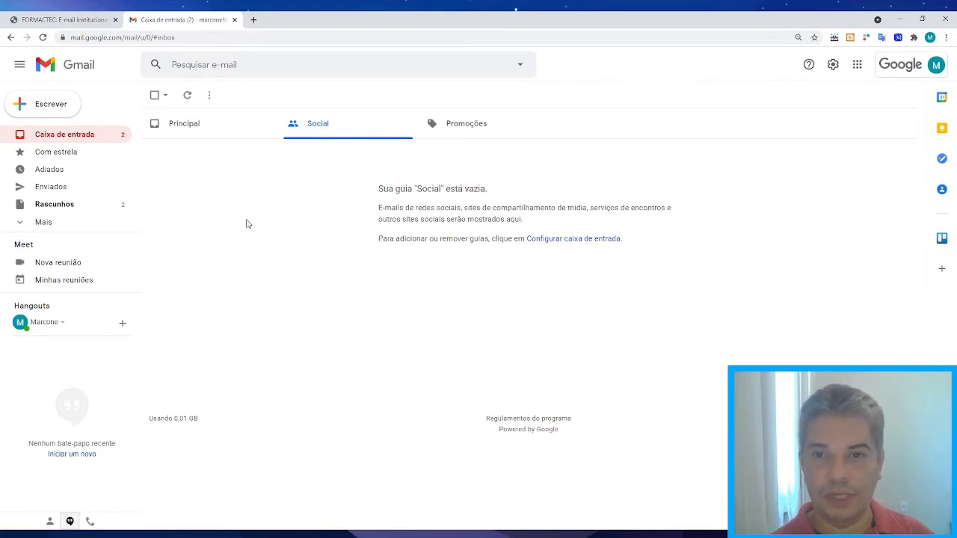
left_click(469, 131)
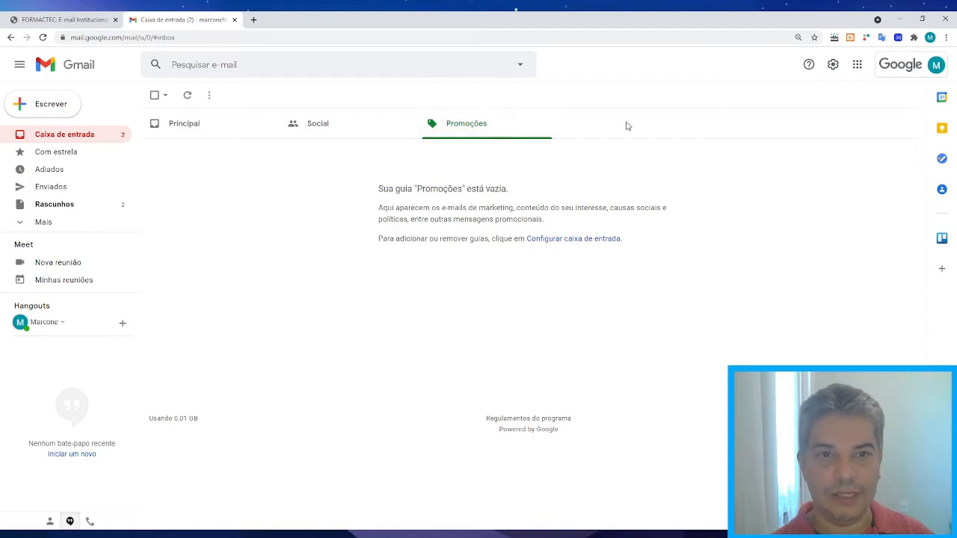
left_click(194, 127)
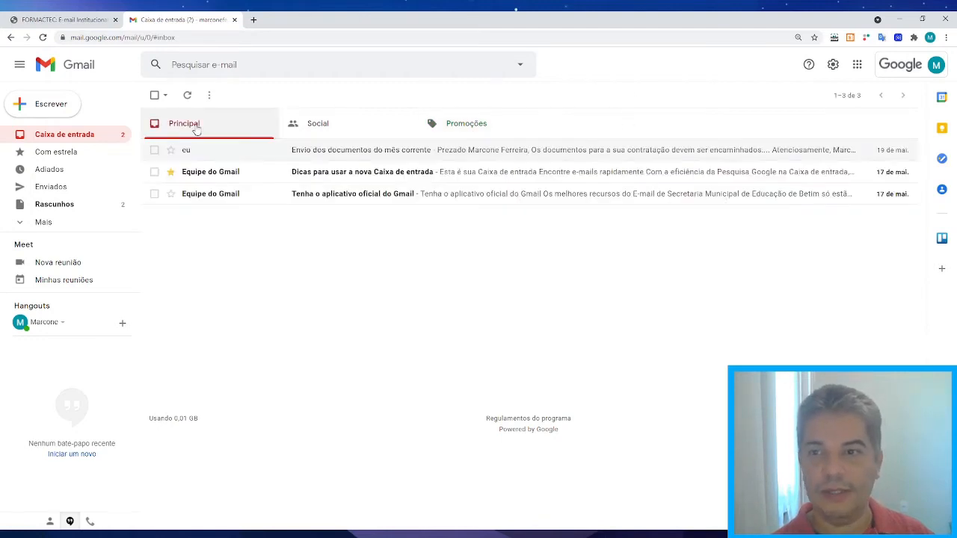
left_click(834, 66)
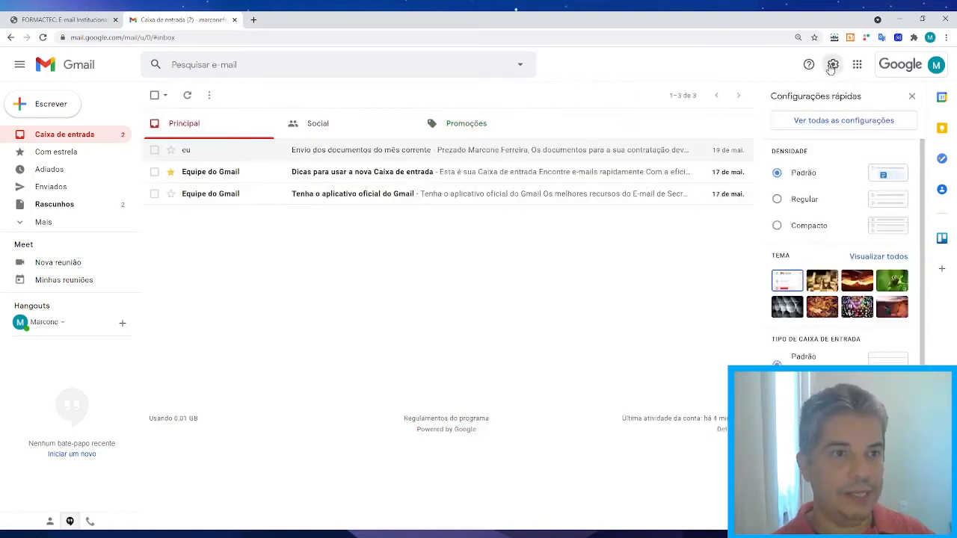
In the Marcadores settings, show and then hide again the Promoções category.
left_click(838, 121)
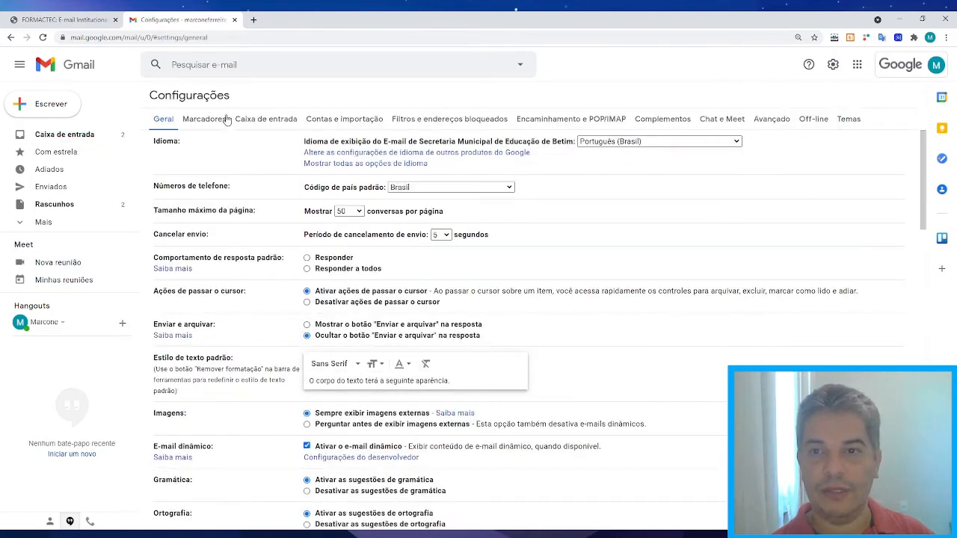
left_click(213, 122)
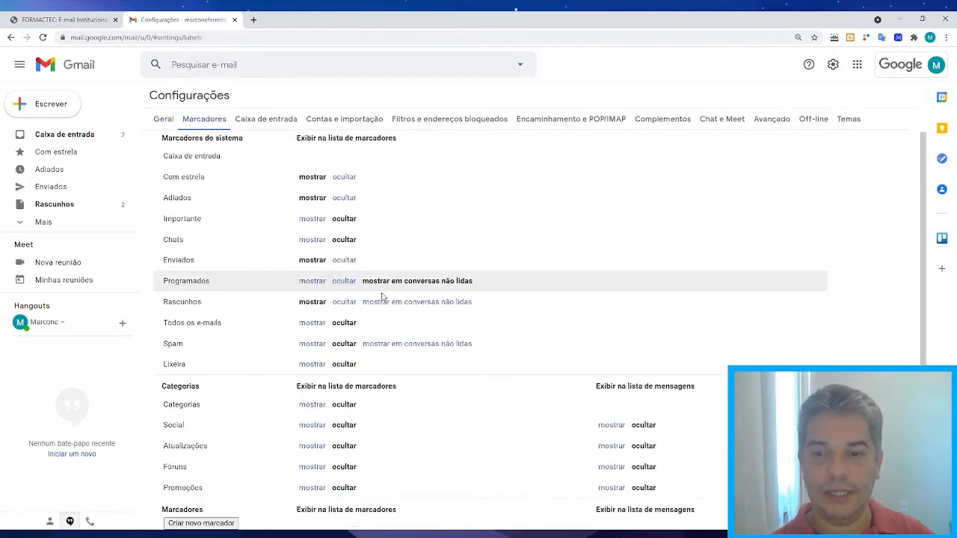
scroll(381, 299, "down", 2)
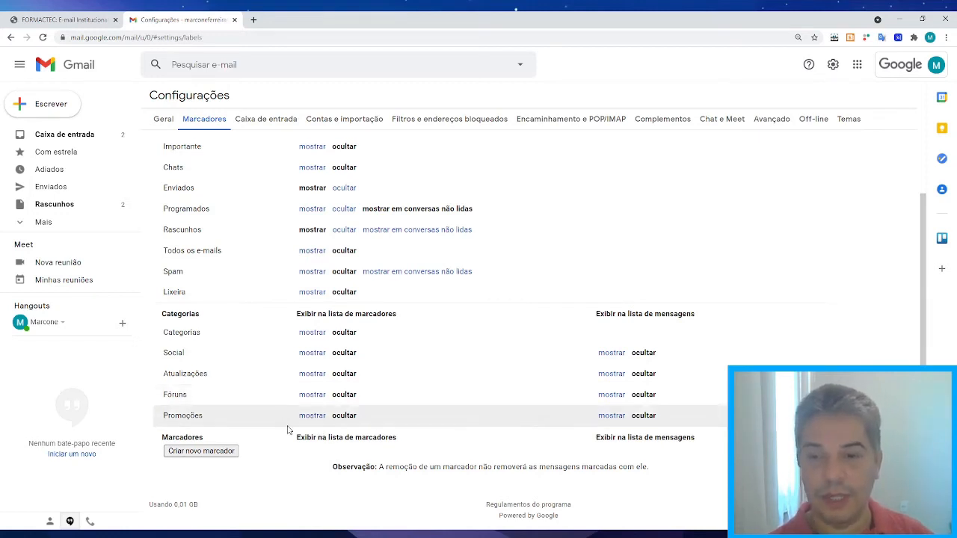
left_click(312, 416)
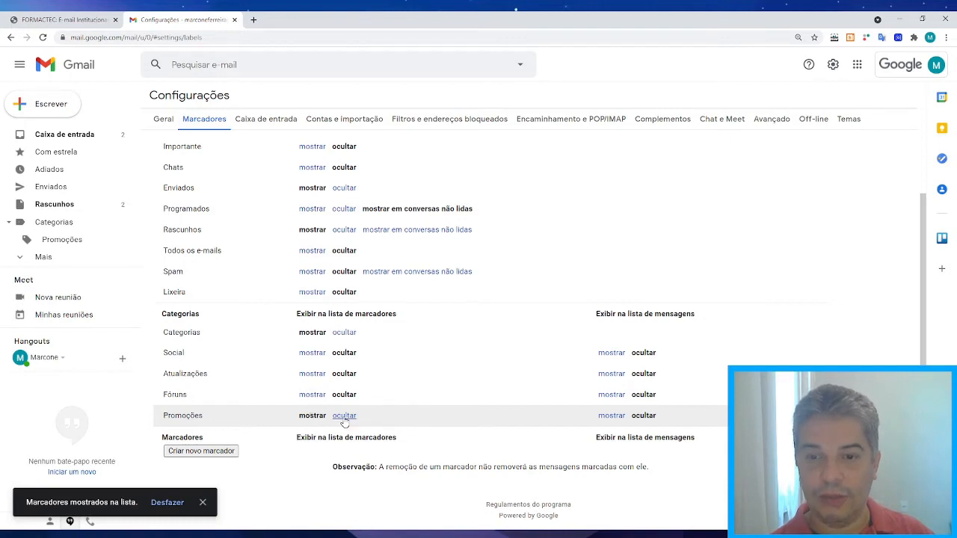
left_click(343, 417)
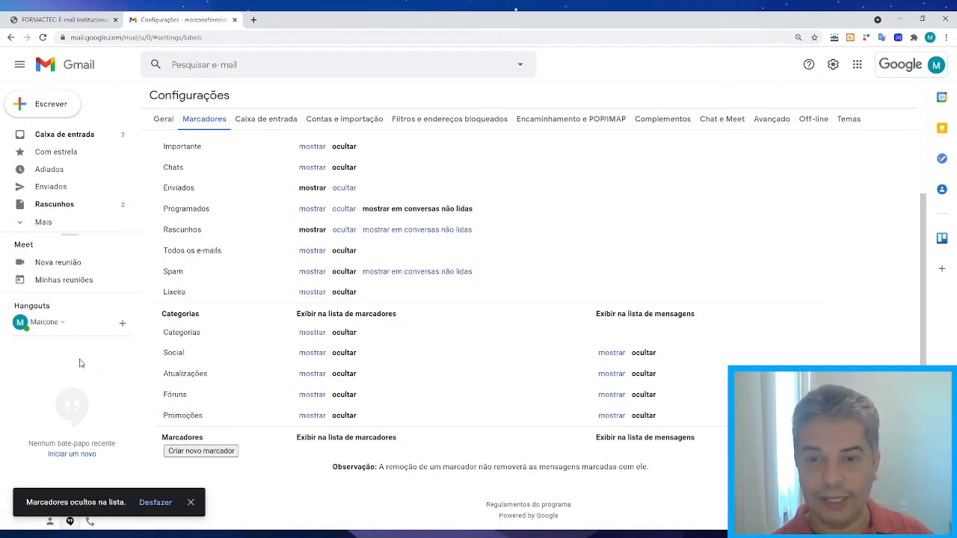
scroll(284, 393, "up", 1)
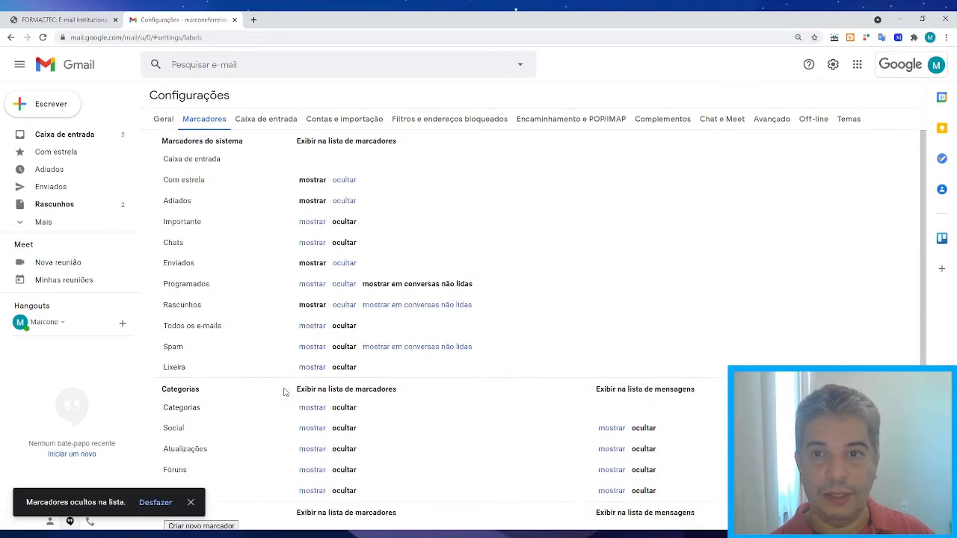
scroll(284, 393, "down", 1)
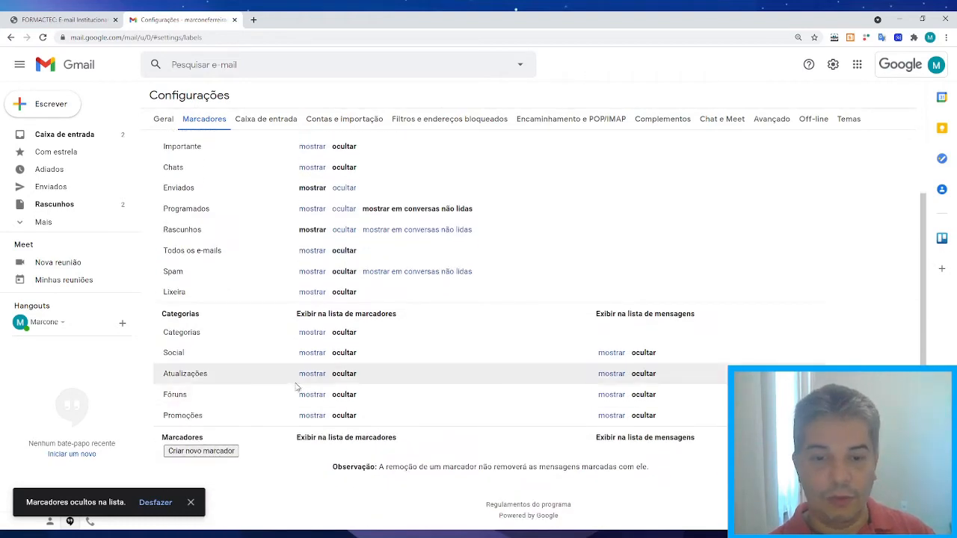
Create a new label named PROJETOS, replacing the initially typed 'EMAILS IMPO' name.
left_click(208, 454)
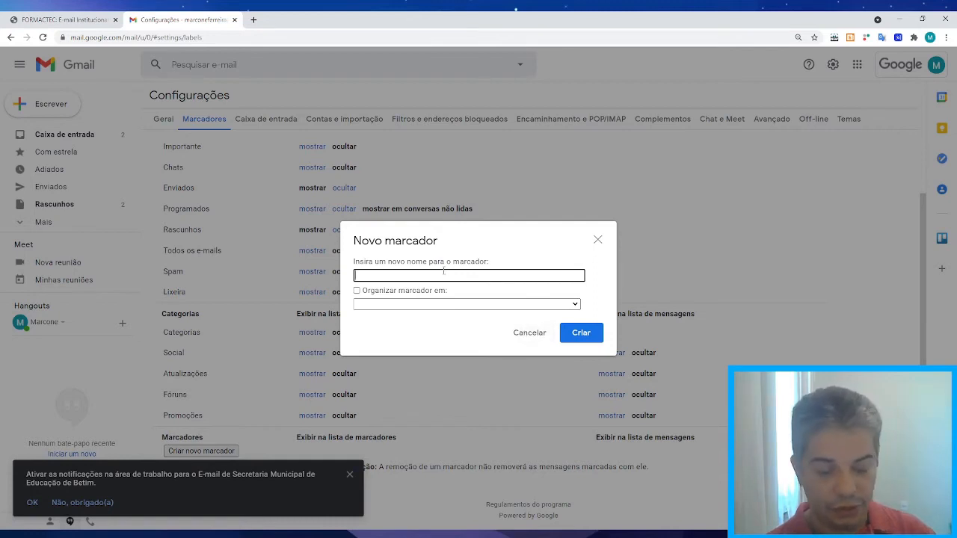
type("EMAILS")
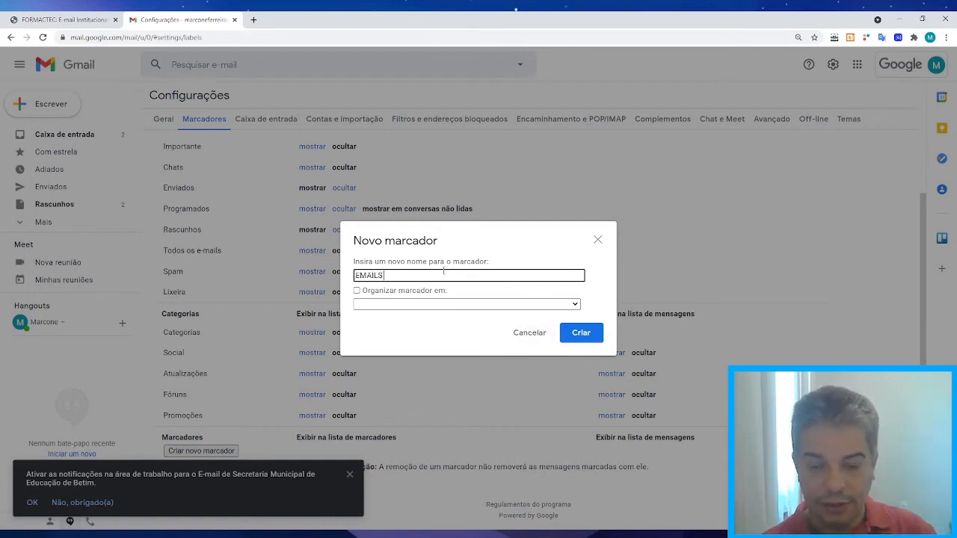
type(" IMPORTANTES PARA")
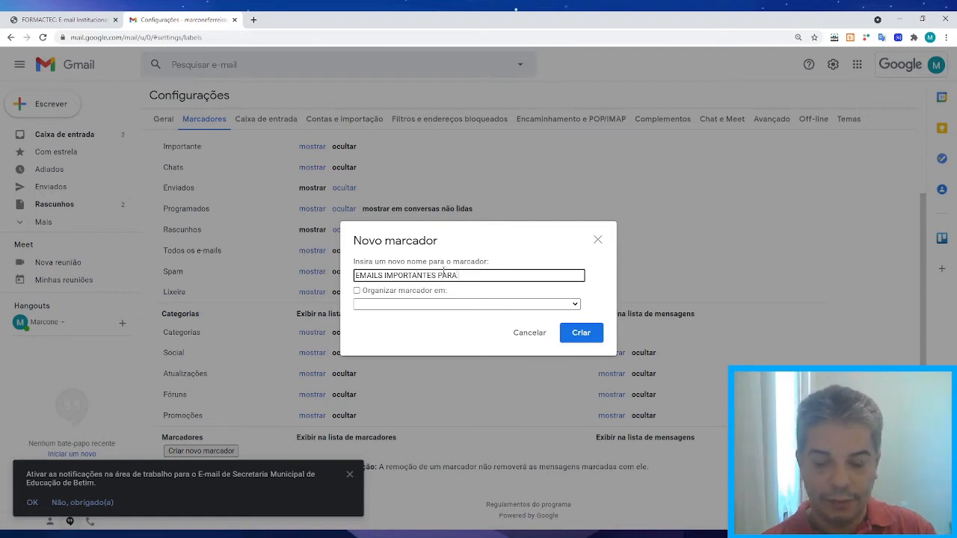
key("BackSpace")
key("BackSpace")
key("BackSpace")
key("BackSpace")
key("BackSpace")
key("BackSpace")
key("BackSpace")
key("BackSpace")
key("BackSpace")
key("BackSpace")
key("BackSpace")
key("BackSpace")
key("BackSpace")
key("BackSpace")
key("BackSpace")
key("BackSpace")
key("BackSpace")
key("BackSpace")
key("BackSpace")
key("BackSpace")
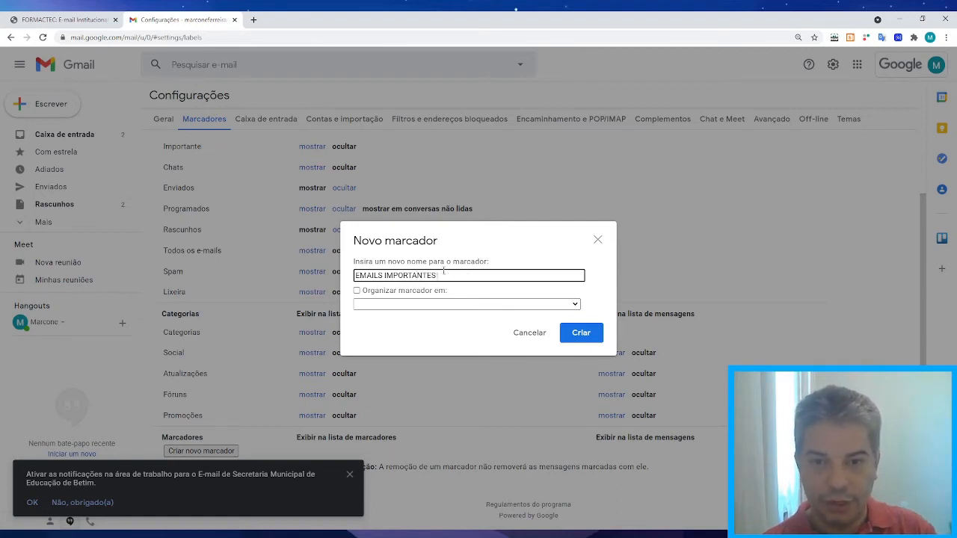
type("PROJET")
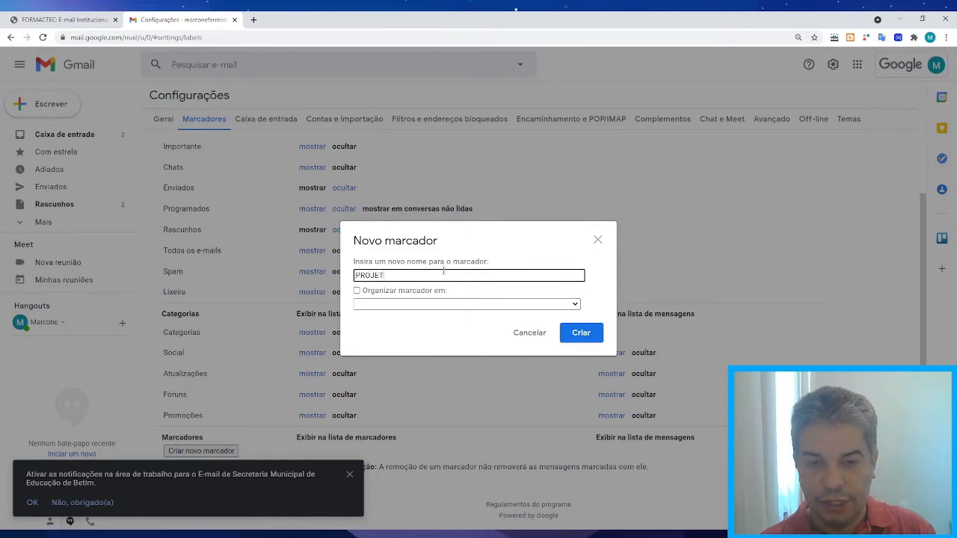
type("OS")
left_click(581, 333)
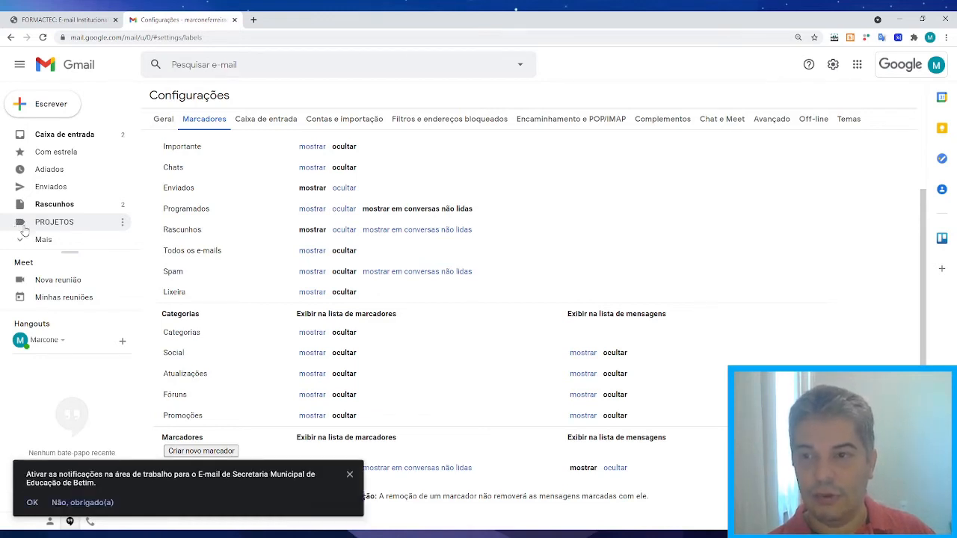
Set the PROJETOS label colour to blue.
left_click(123, 223)
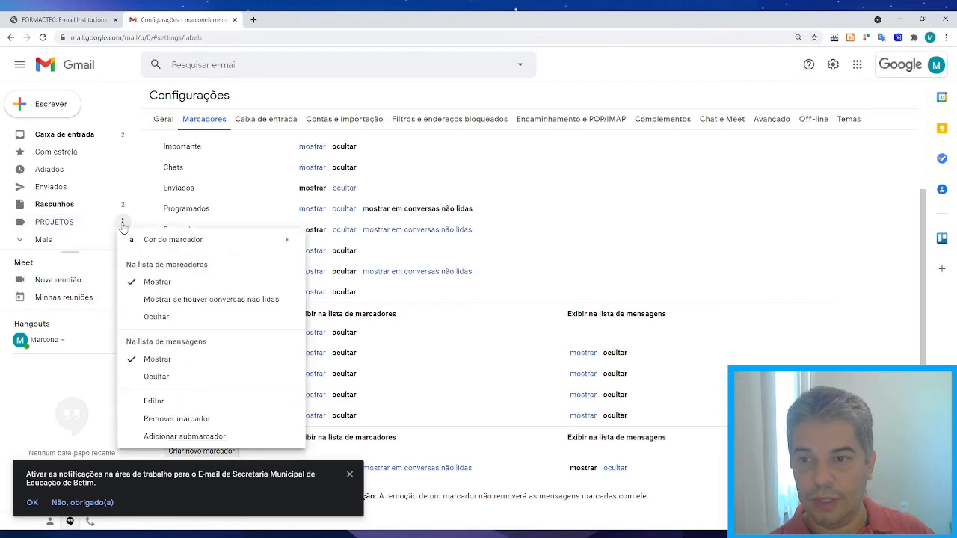
mouse_move(182, 245)
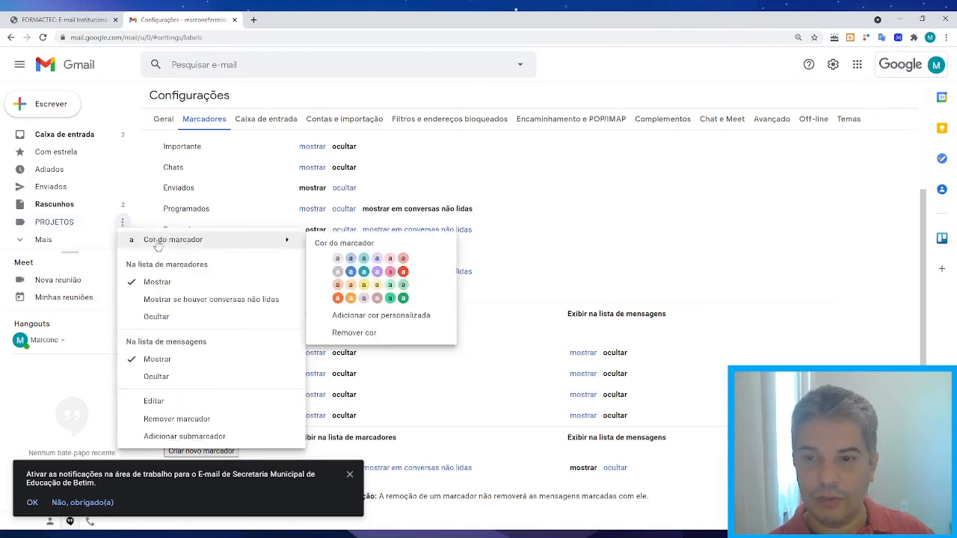
left_click(353, 271)
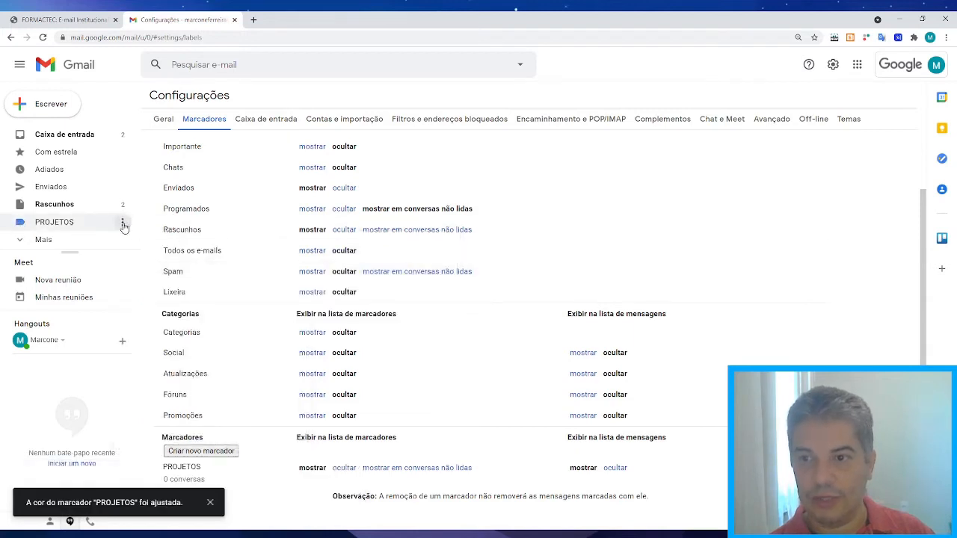
Open the PROJETOS label's edit dialog and cancel without changing its name or nesting.
left_click(123, 224)
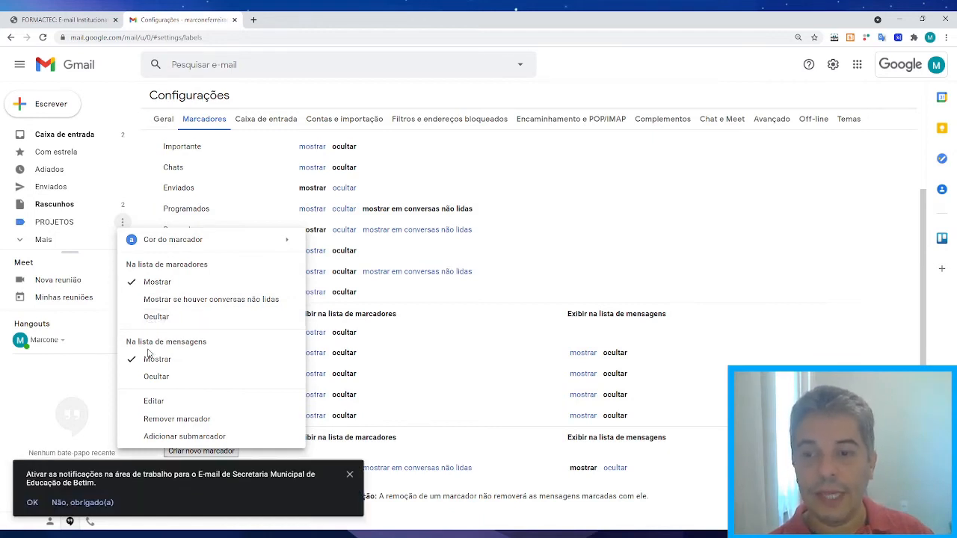
left_click(154, 401)
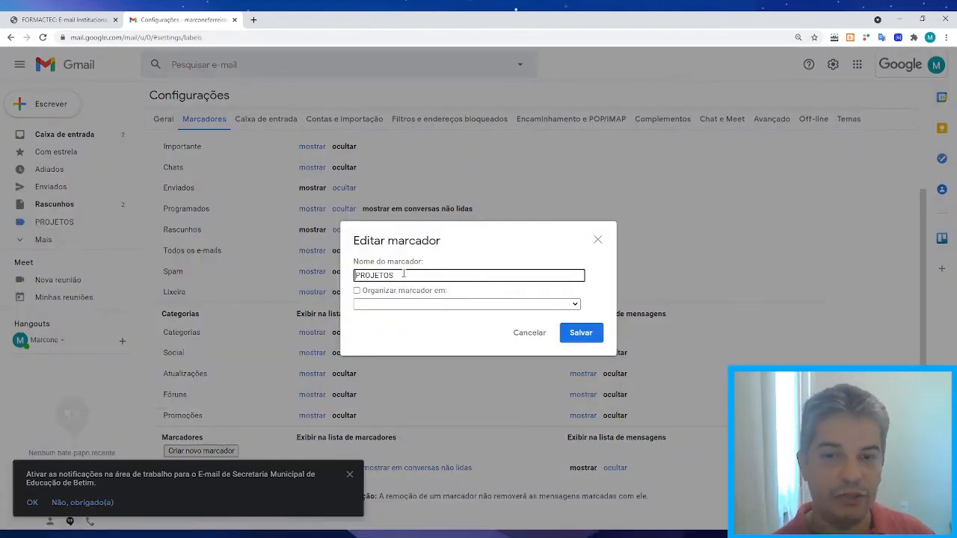
double_click(404, 275)
left_click(576, 304)
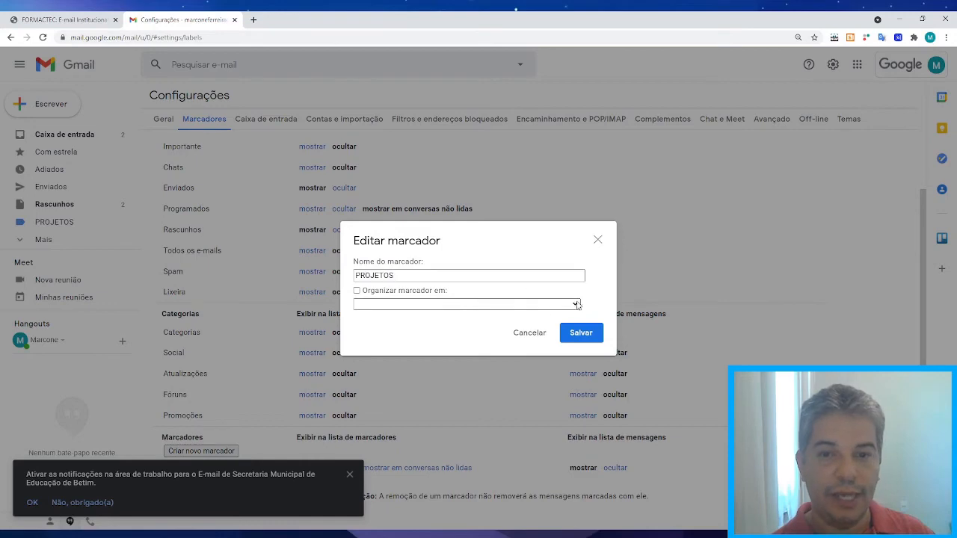
left_click(529, 334)
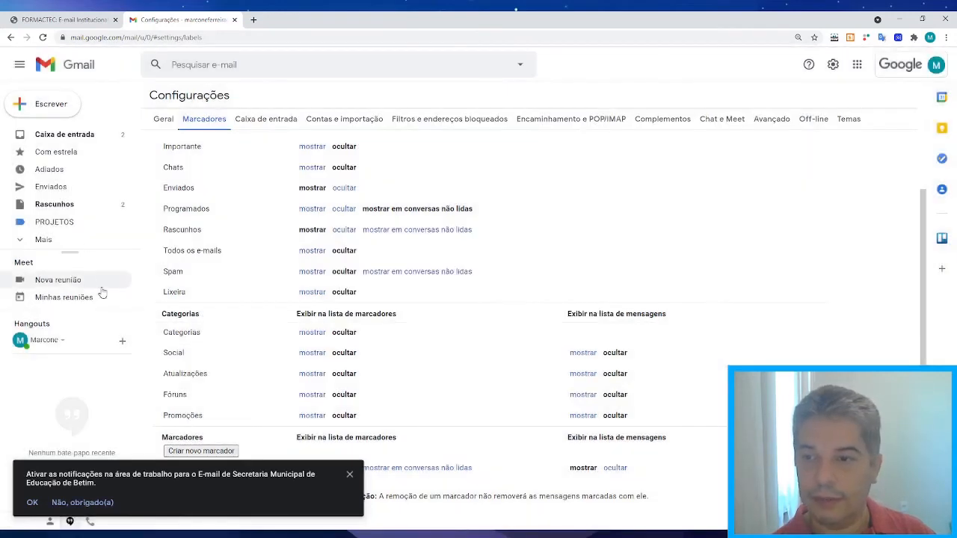
left_click(121, 222)
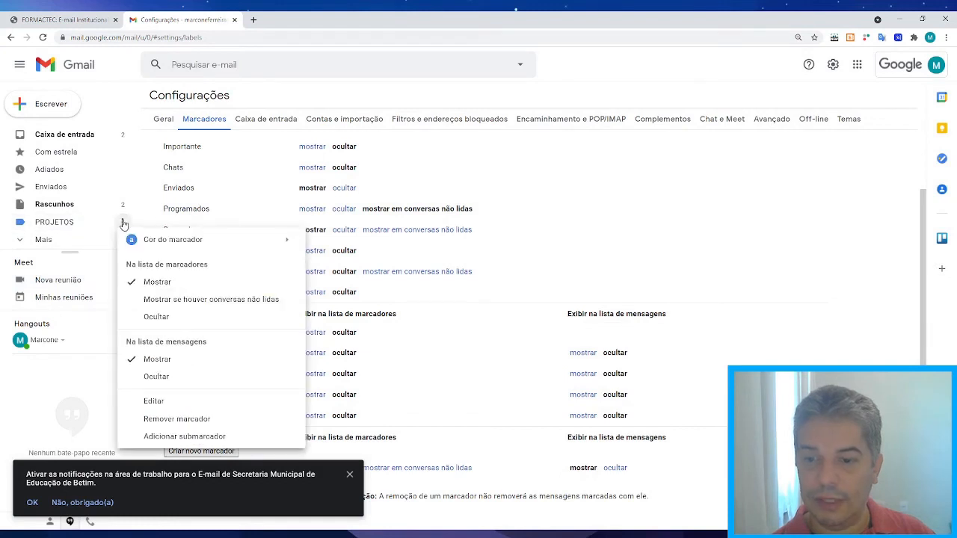
left_click(187, 436)
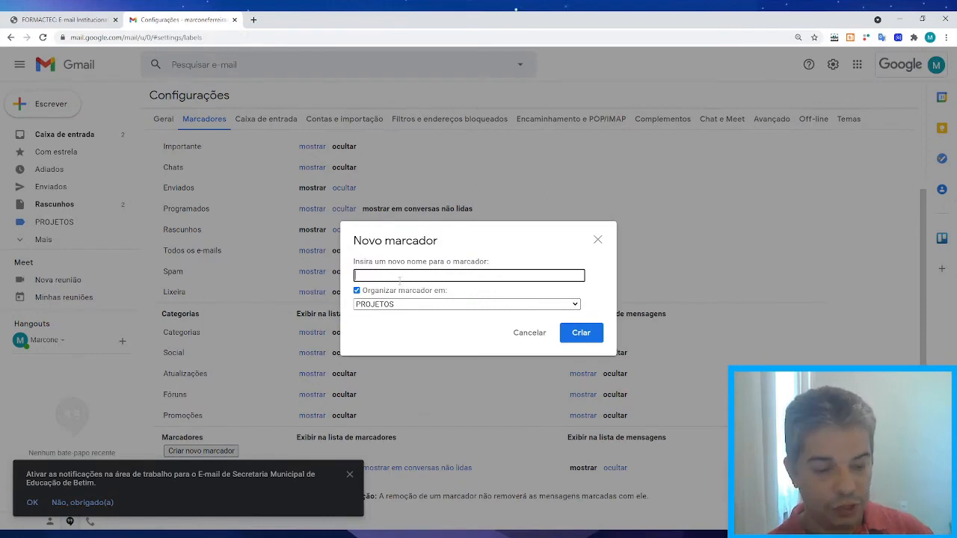
type("MATEM")
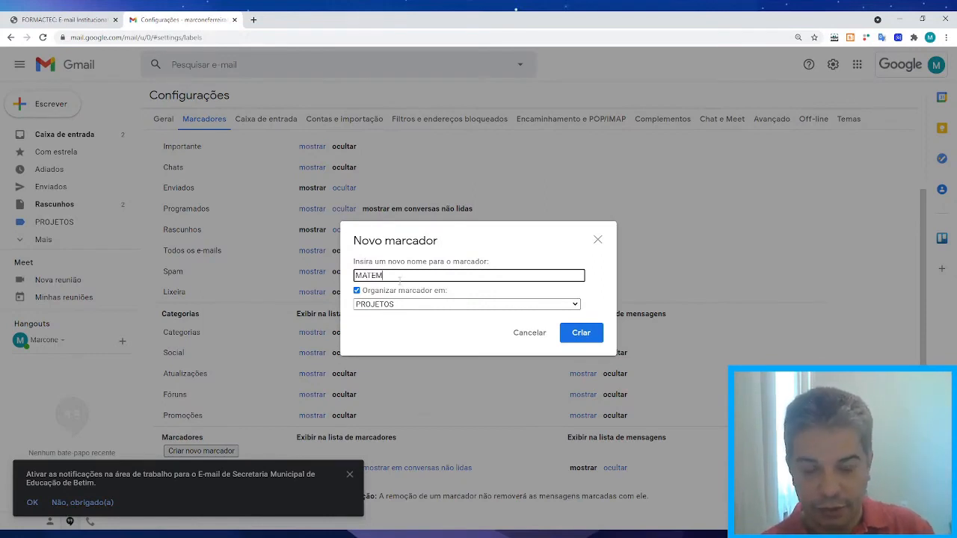
type("ÁTICA")
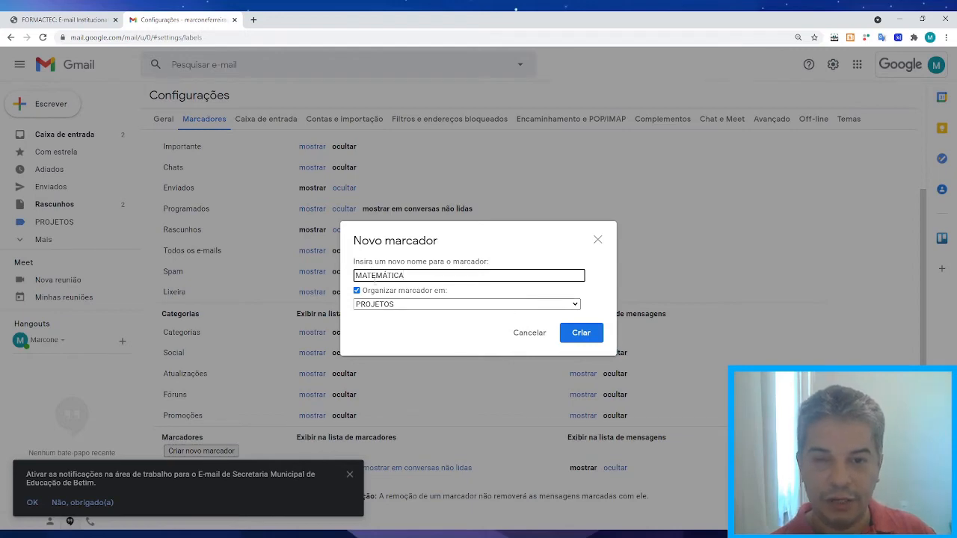
left_click(582, 333)
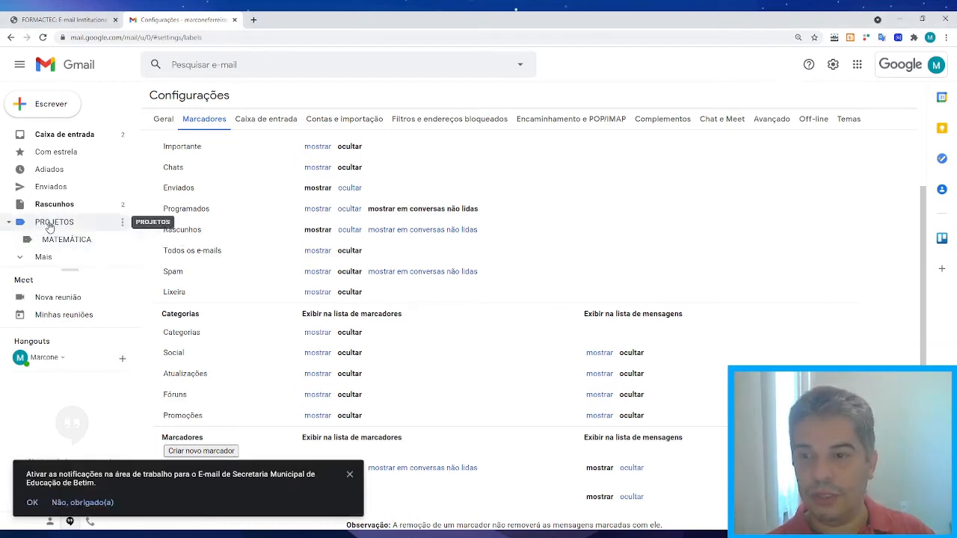
left_click(8, 223)
left_click(8, 224)
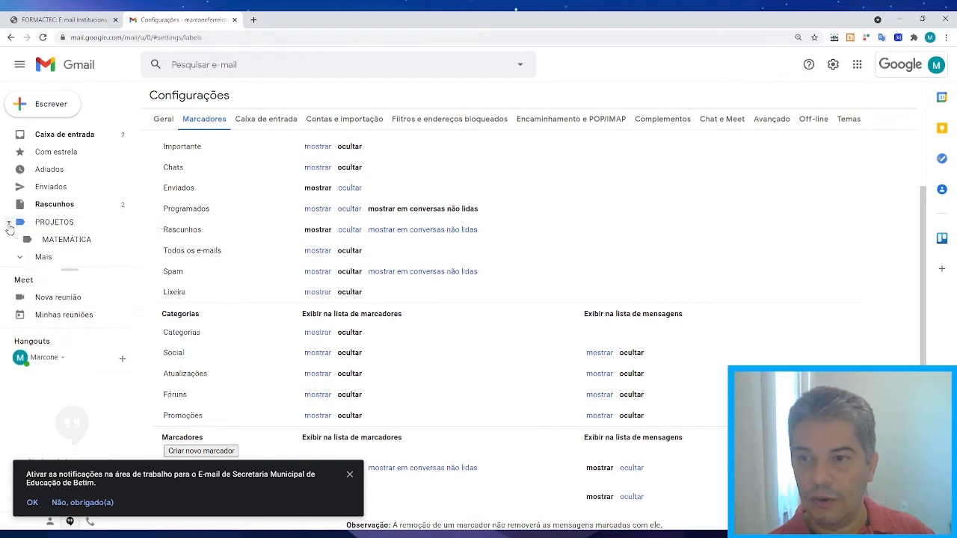
Browse the PROJETOS and MATEMÁTICA label views, then return to the inbox.
left_click(51, 225)
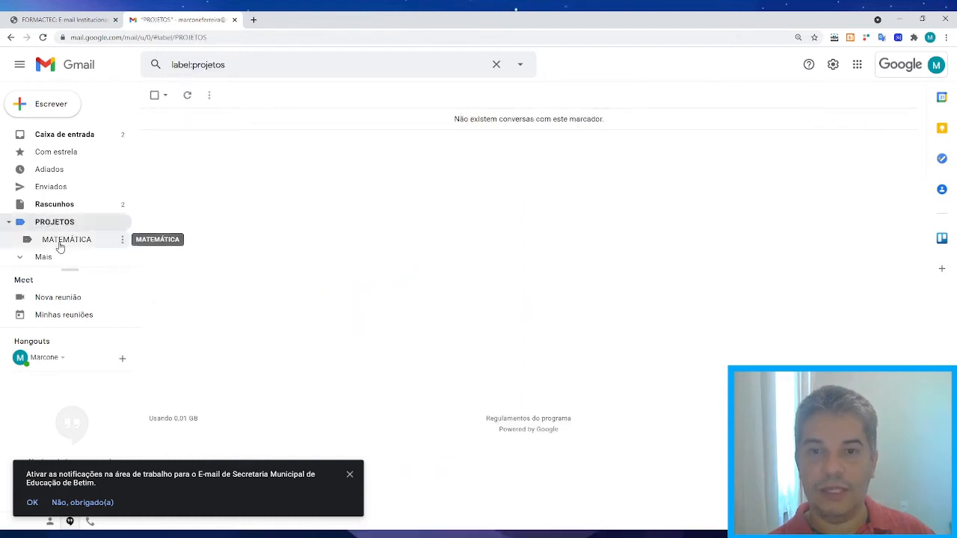
left_click(59, 241)
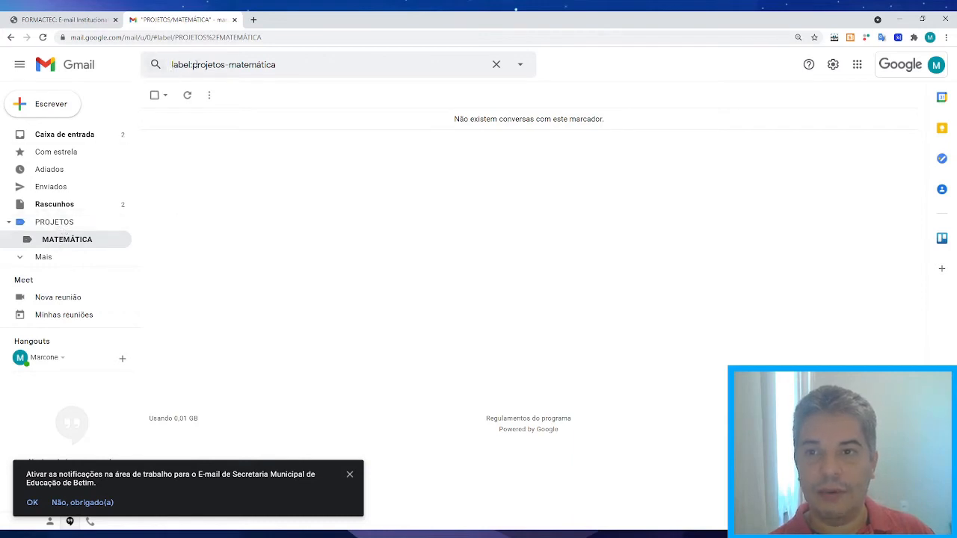
left_click(56, 222)
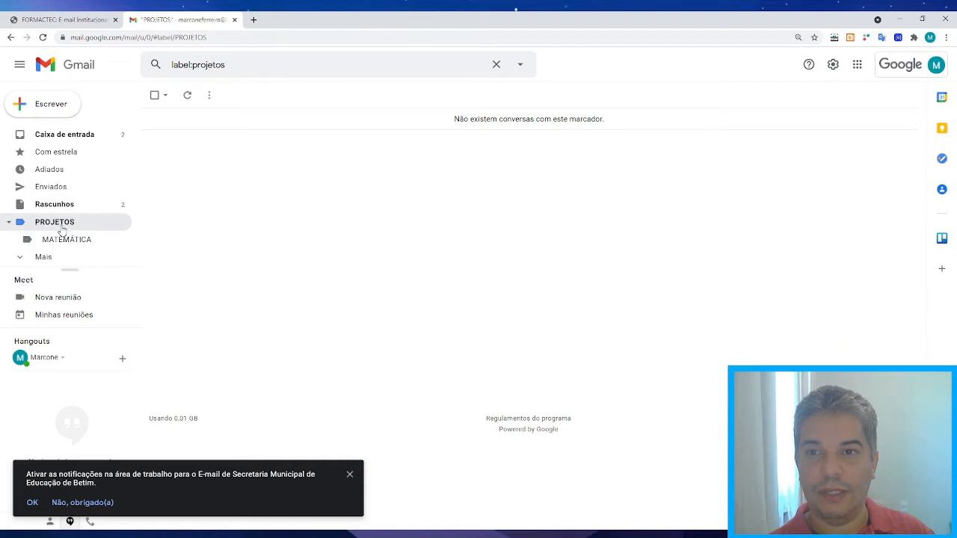
left_click(64, 134)
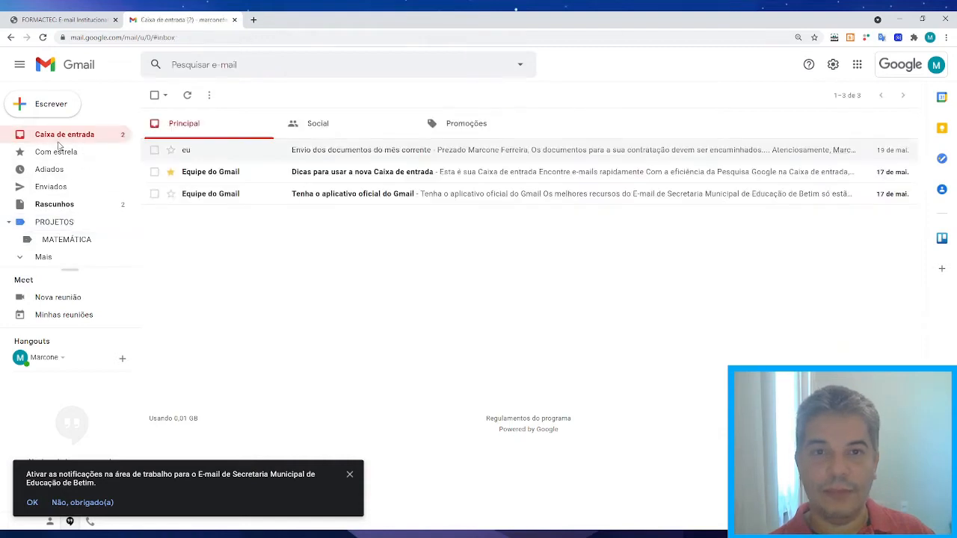
Open the Marcadores settings tab, dismiss the desktop-notification prompt, and scroll to the user labels.
left_click(834, 66)
left_click(835, 122)
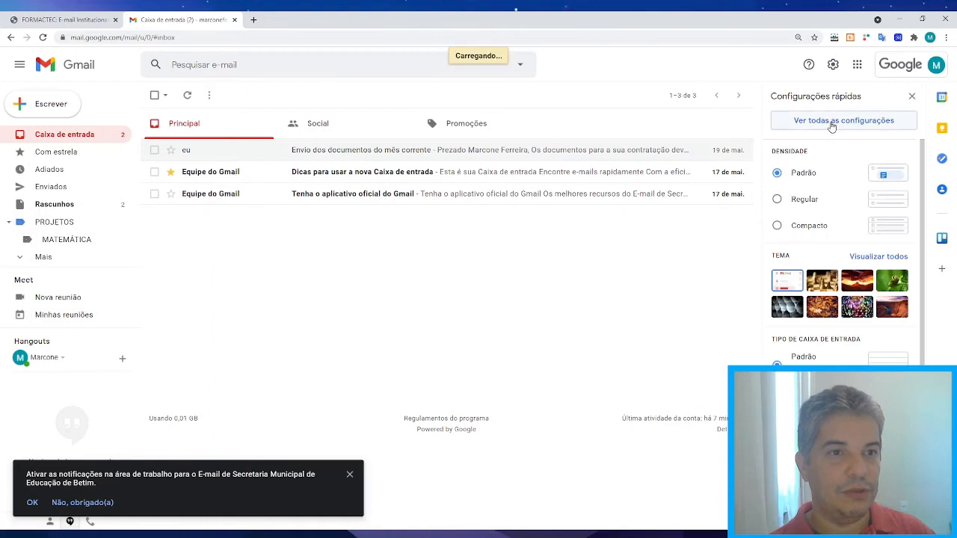
left_click(198, 119)
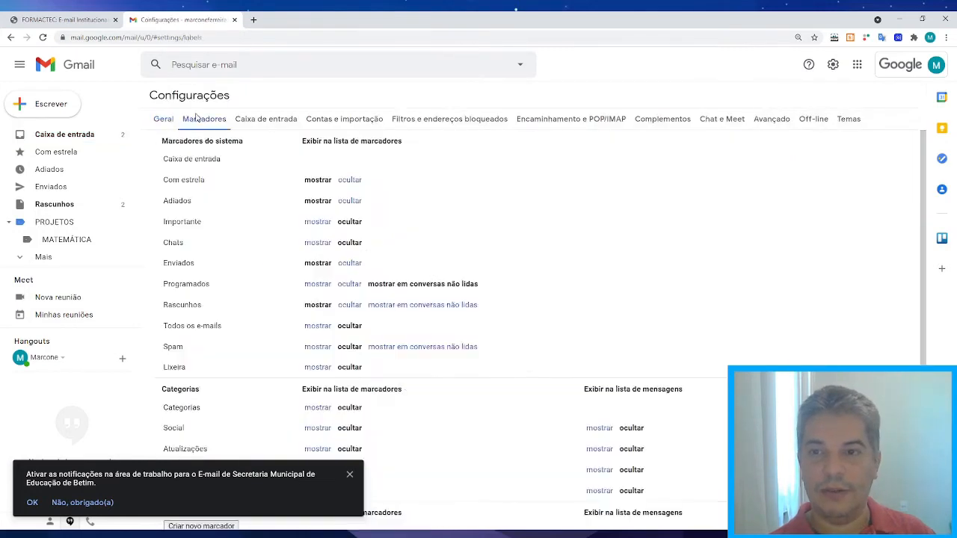
left_click(349, 474)
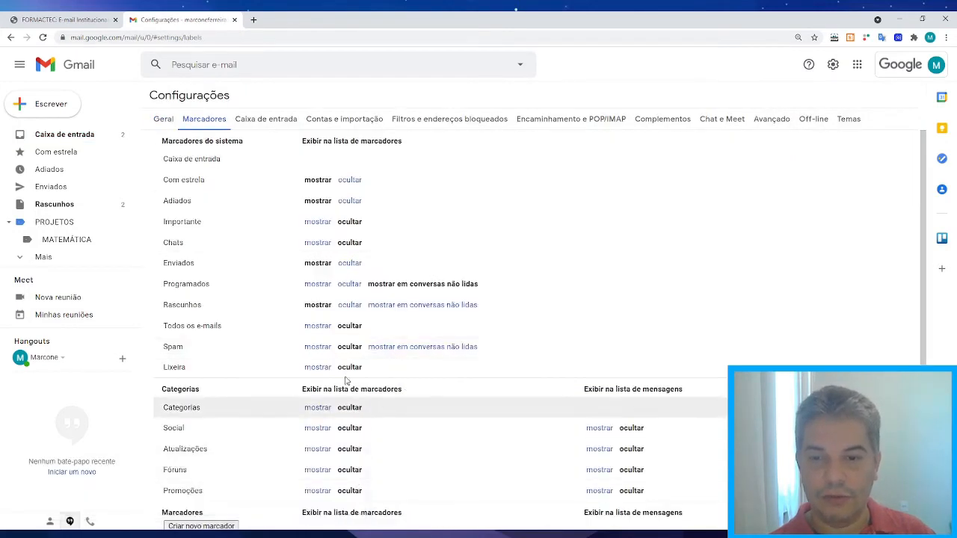
scroll(312, 331, "down", 2)
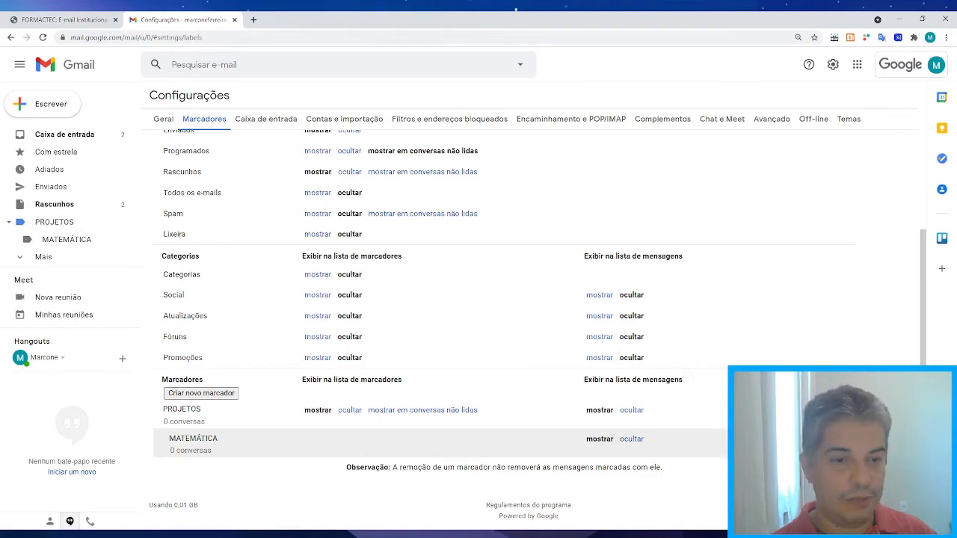
Remove the MATEMÁTICA sublabel in Marcadores settings, confirming with Excluir.
left_click(746, 438)
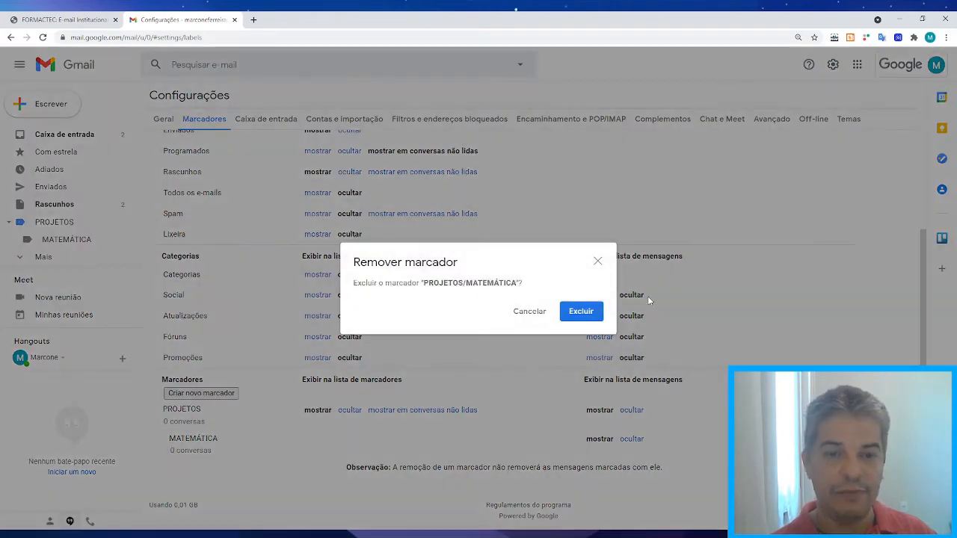
left_click(574, 312)
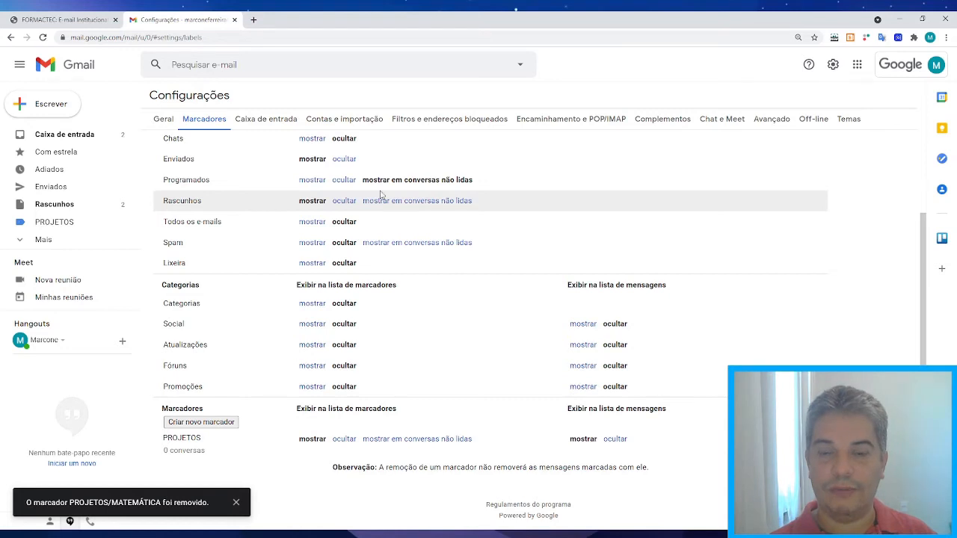
scroll(296, 411, "up", 3)
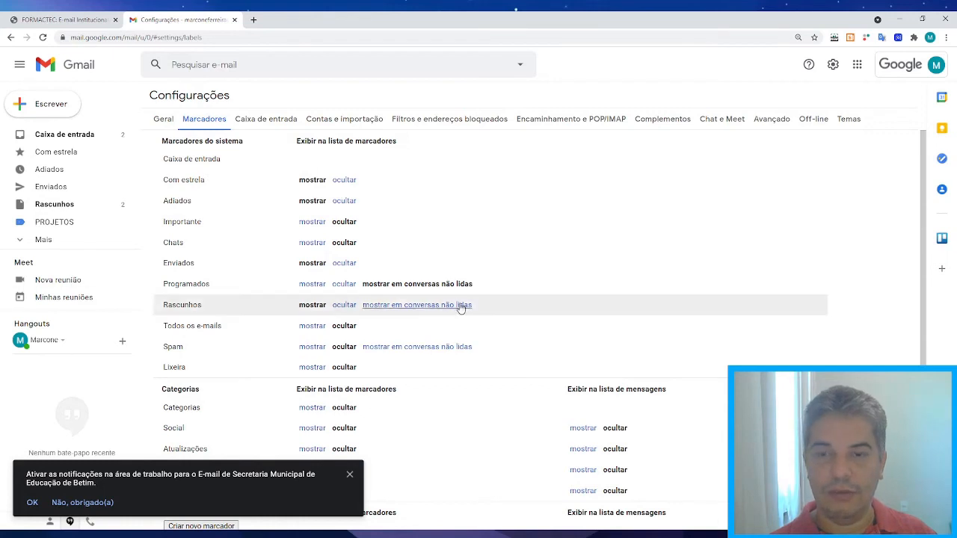
scroll(461, 307, "down", 3)
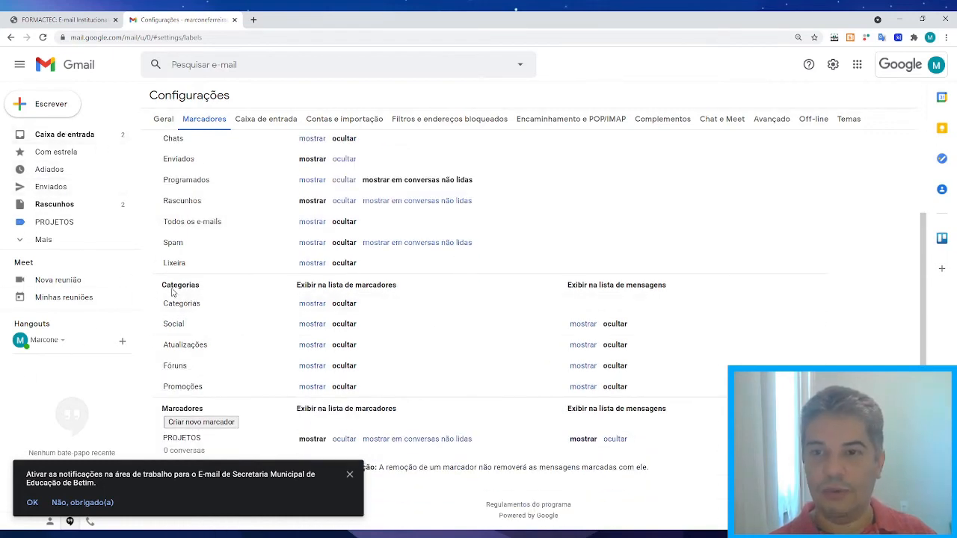
scroll(314, 263, "up", 3)
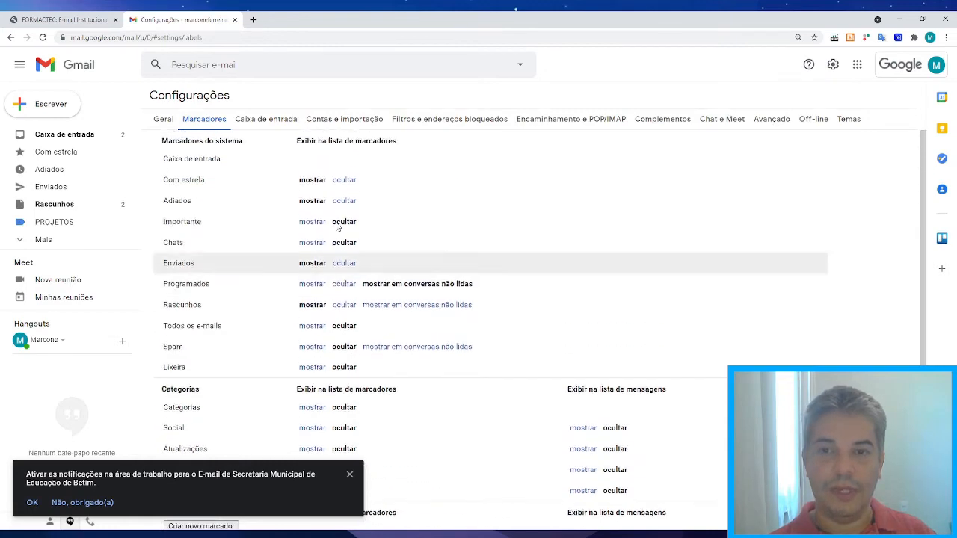
Uncheck the Social and Promoções categories in Caixa de entrada settings and save the changes.
left_click(258, 119)
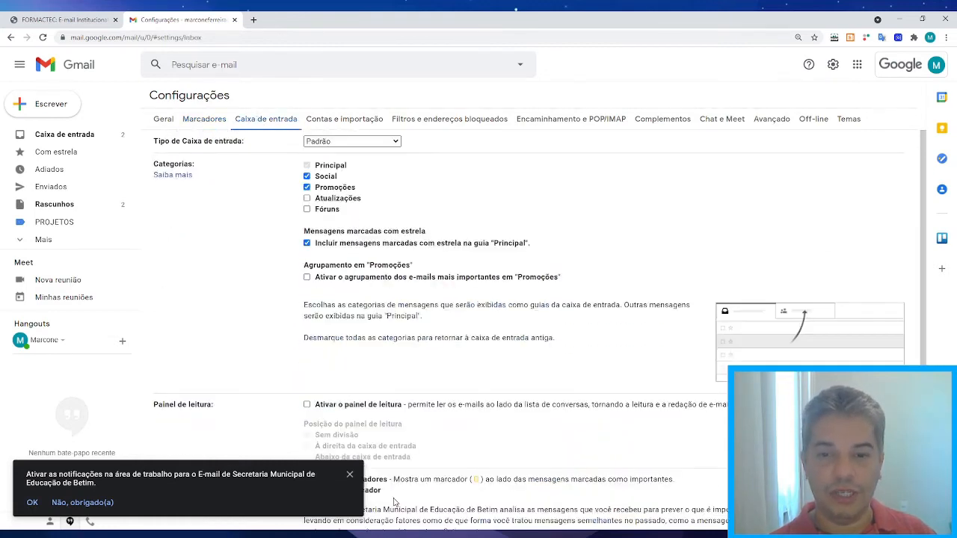
left_click(349, 474)
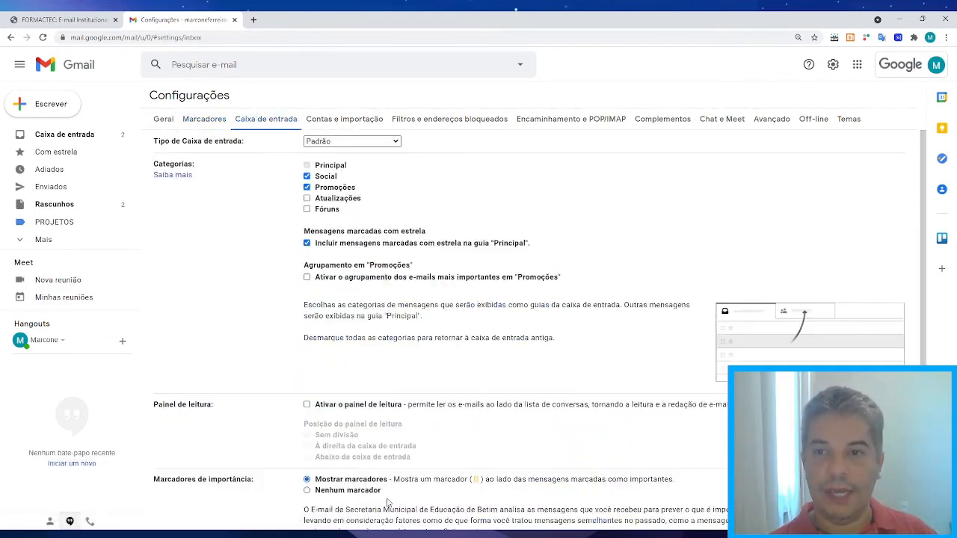
left_click(213, 121)
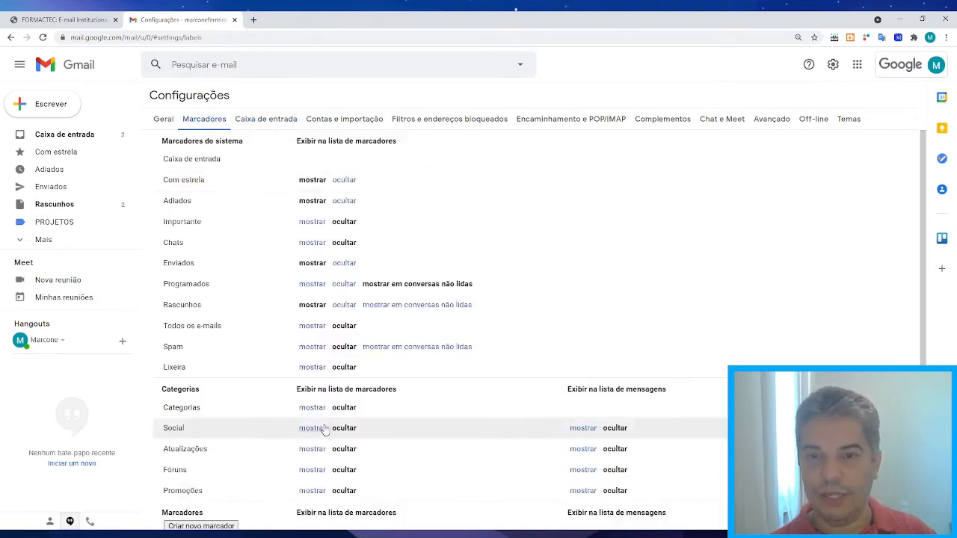
left_click(261, 118)
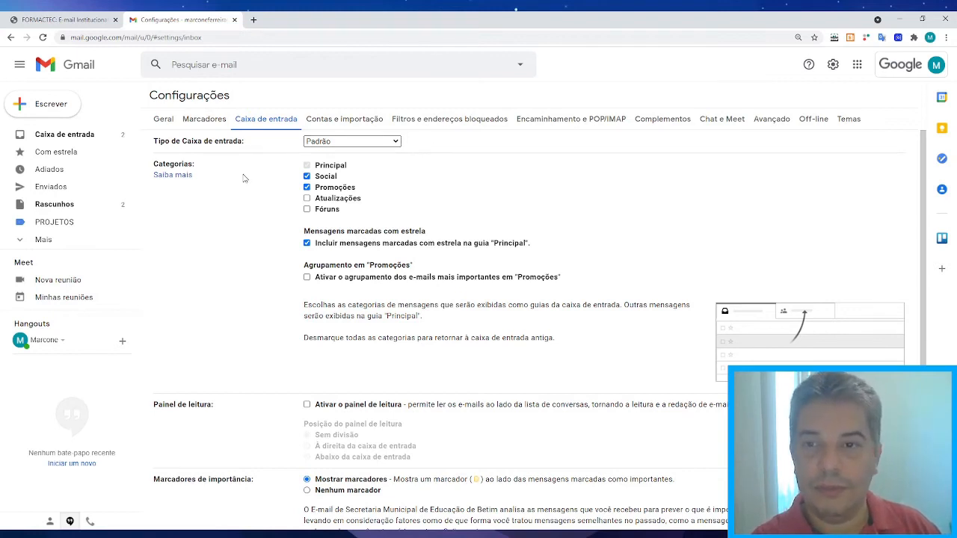
left_click(307, 188)
left_click(307, 176)
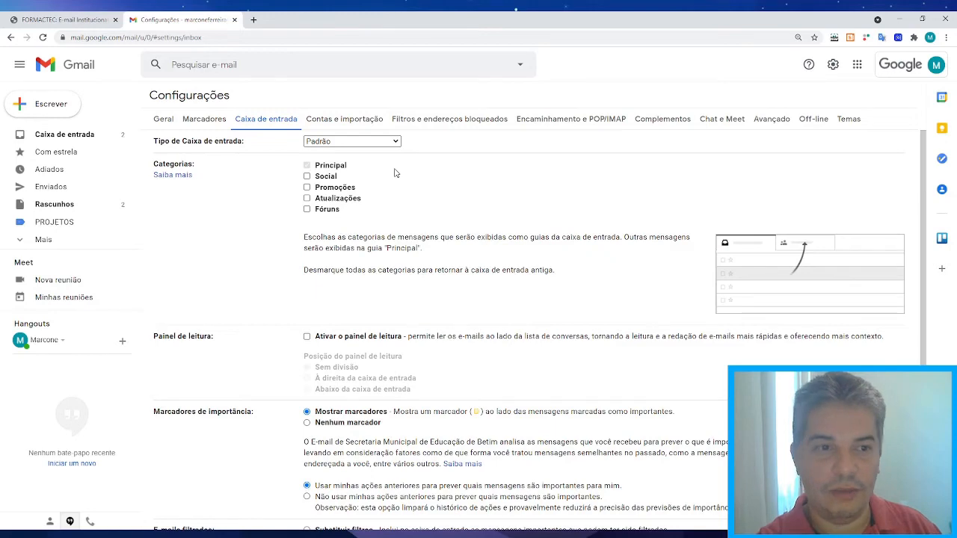
left_click(63, 135)
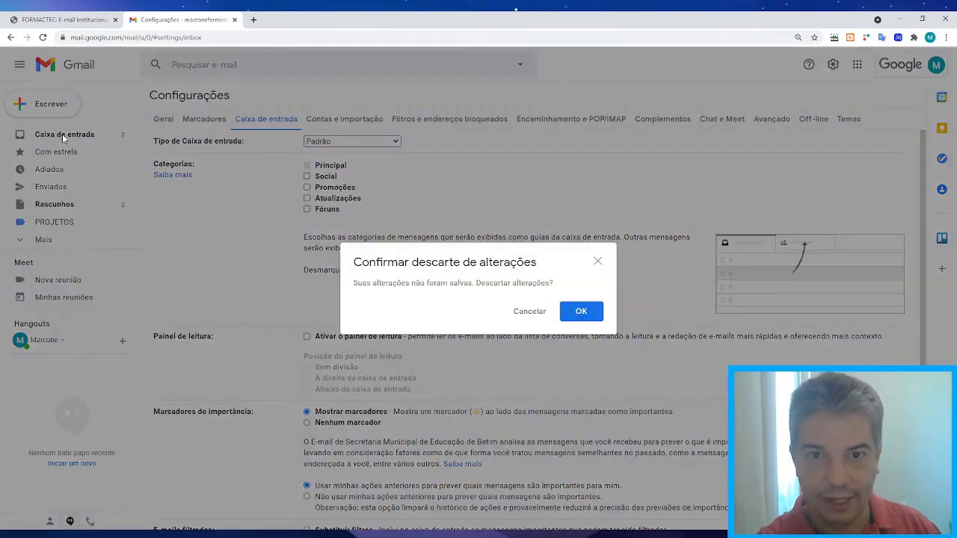
left_click(532, 311)
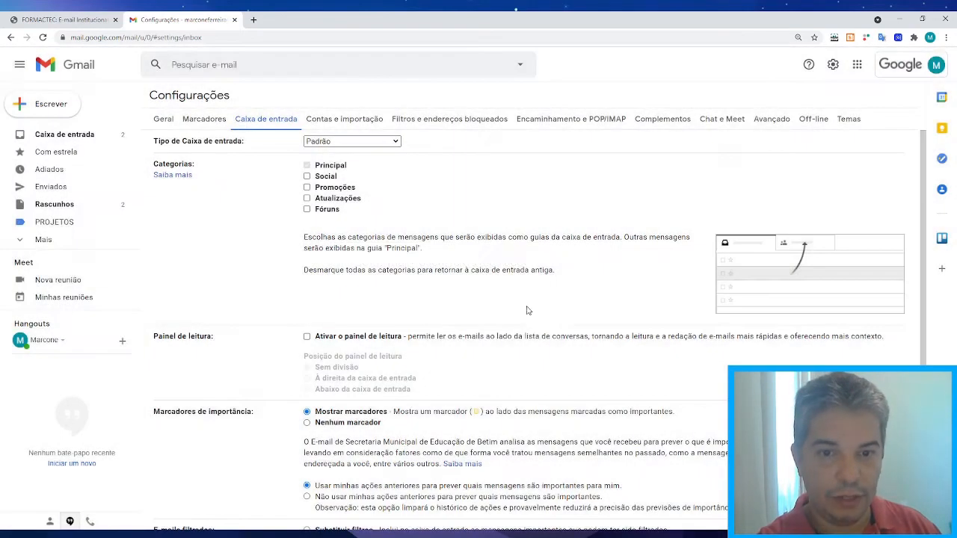
scroll(536, 303, "down", 1)
scroll(535, 303, "down", 1)
left_click(498, 471)
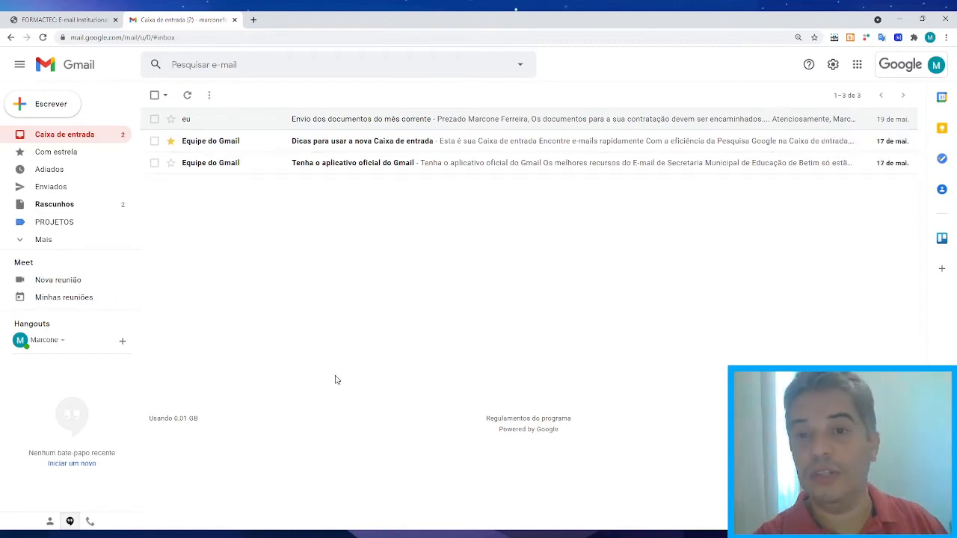
Tick Social, Promoções and Fóruns in Caixa de entrada settings so five category tabs appear, and save.
left_click(832, 64)
left_click(837, 121)
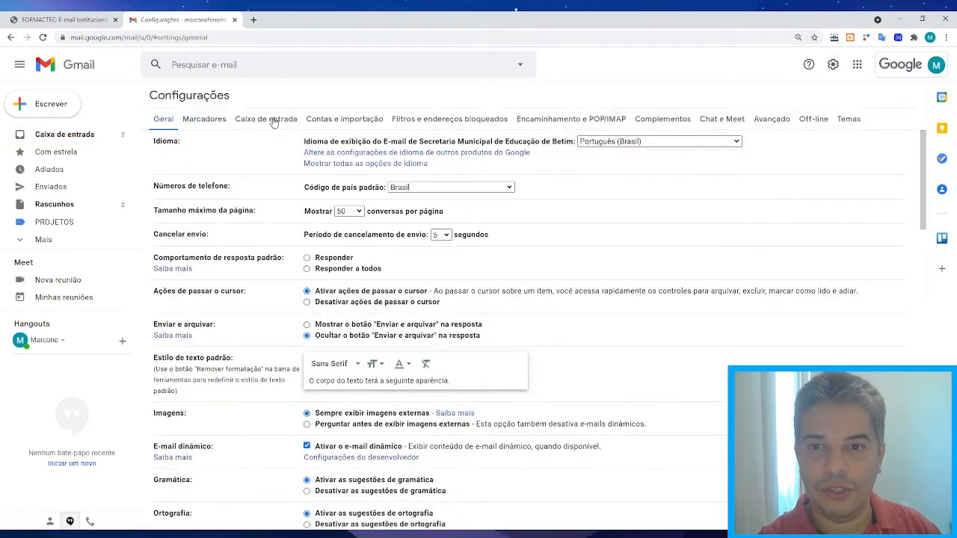
left_click(268, 119)
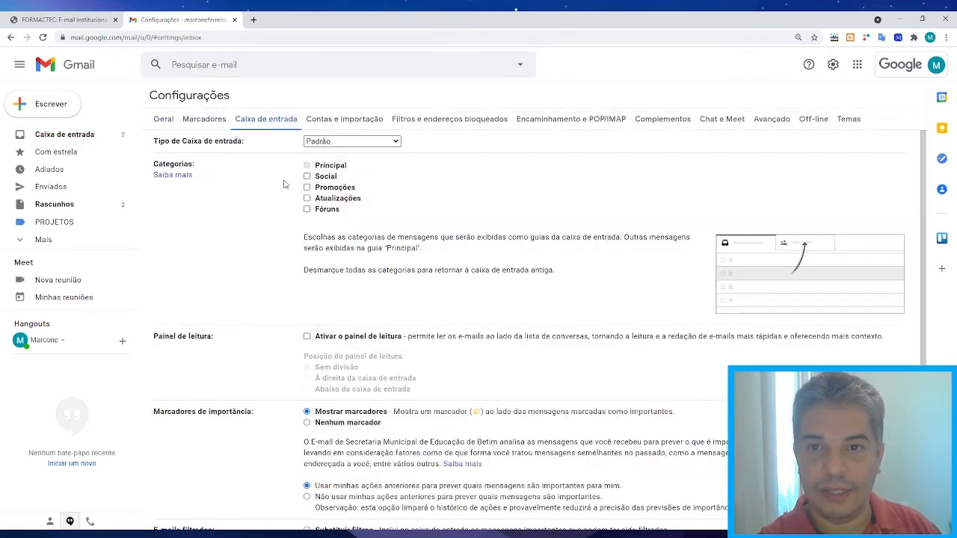
left_click(308, 176)
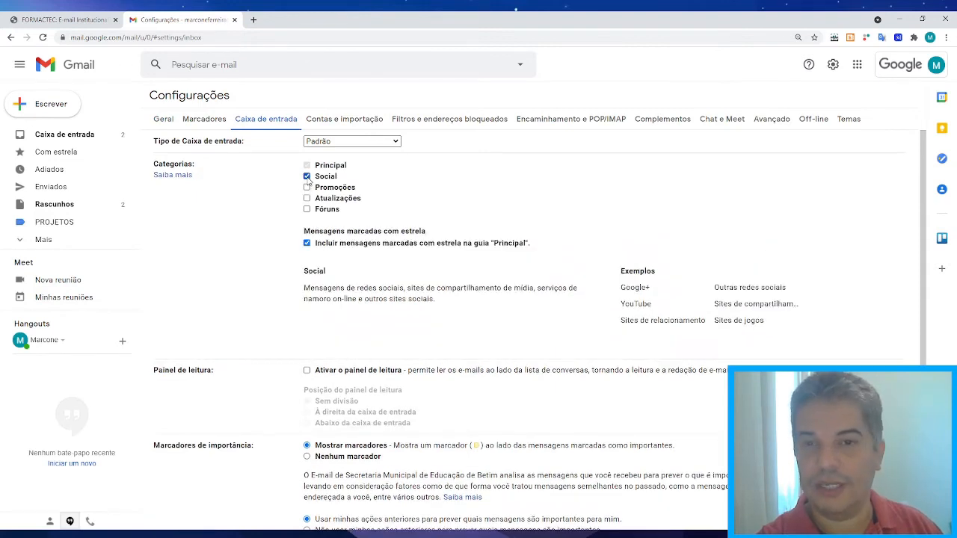
left_click(307, 189)
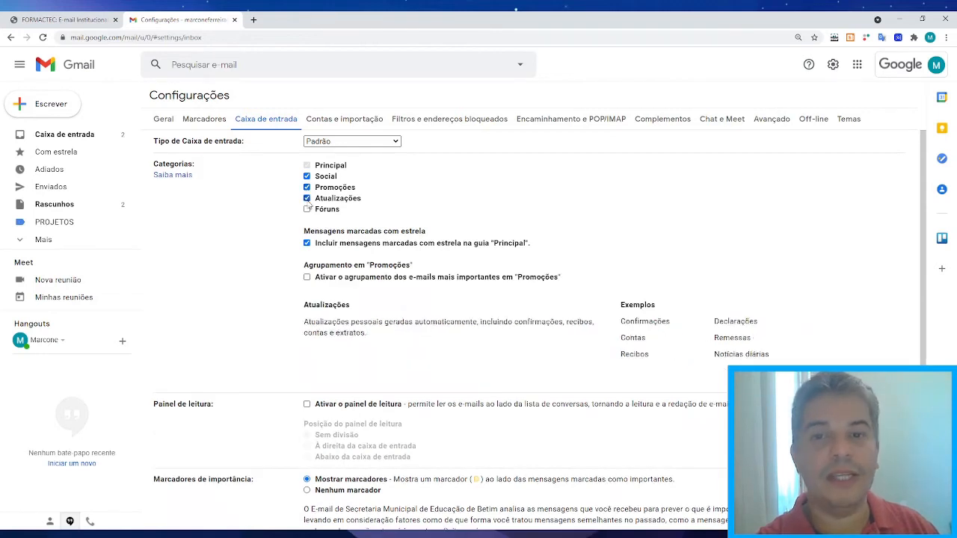
left_click(307, 209)
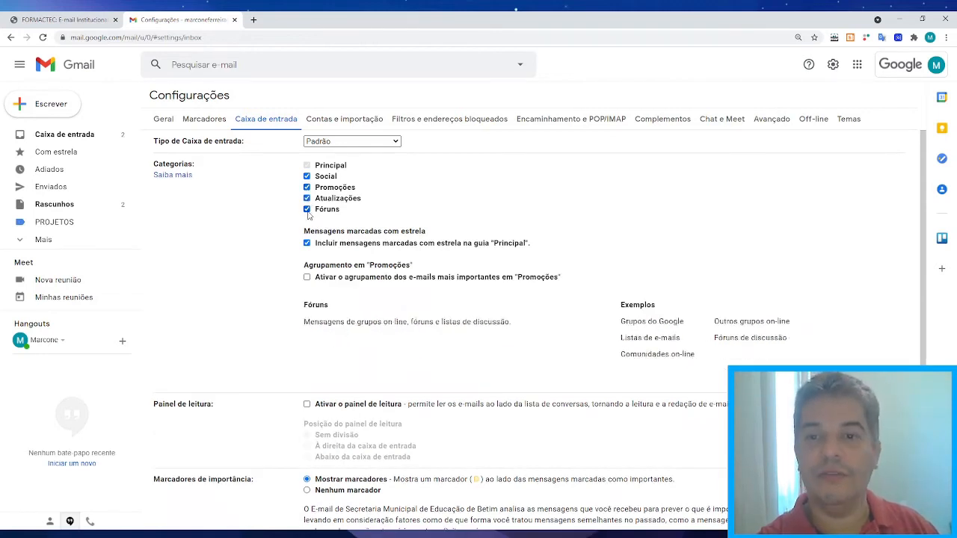
scroll(271, 218, "down", 2)
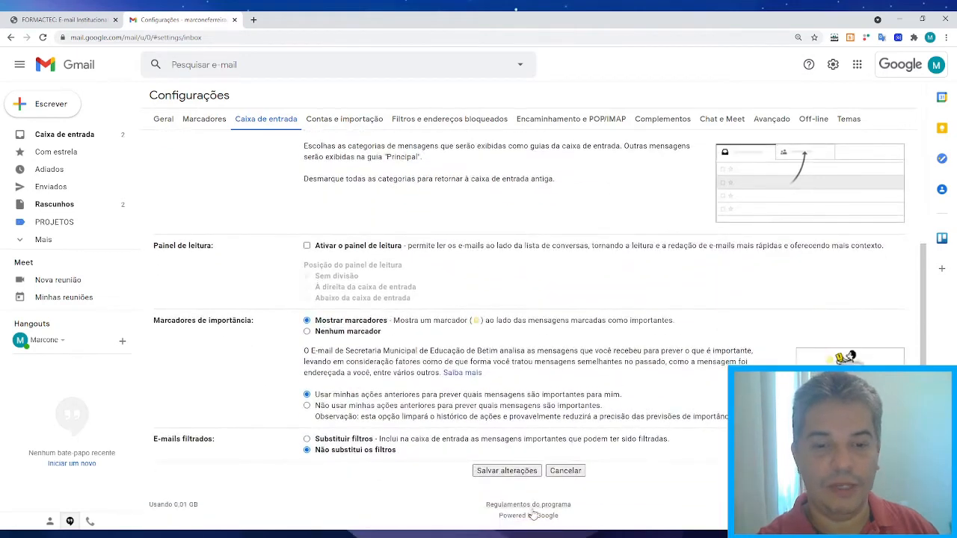
left_click(500, 471)
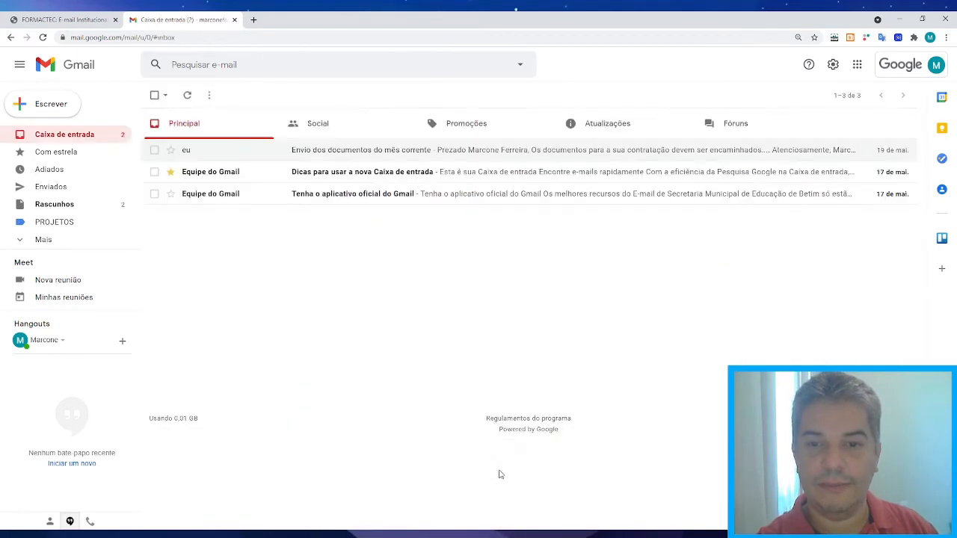
Browse the Social, Promoções, Atualizações and Fóruns tabs twice, returning to Principal each time.
left_click(327, 127)
left_click(462, 128)
left_click(617, 125)
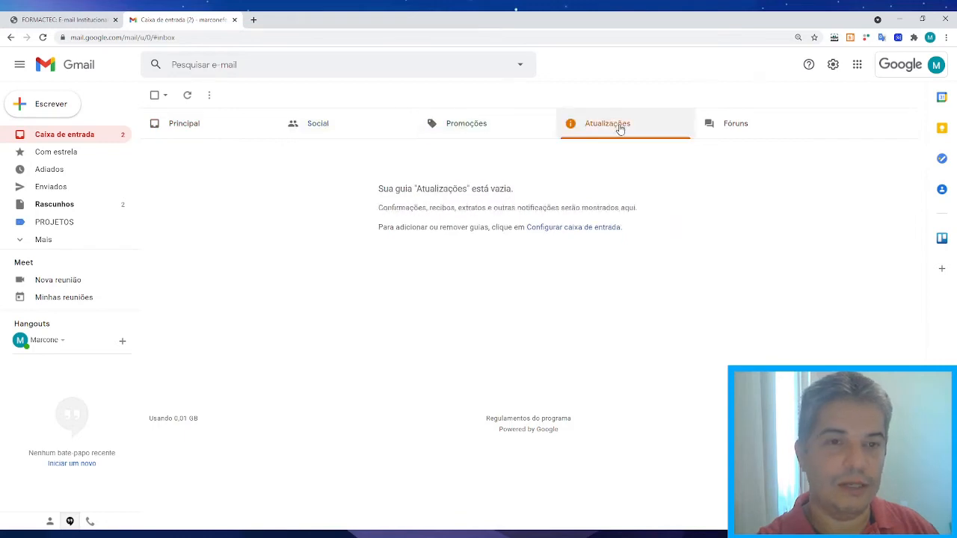
left_click(777, 130)
left_click(216, 126)
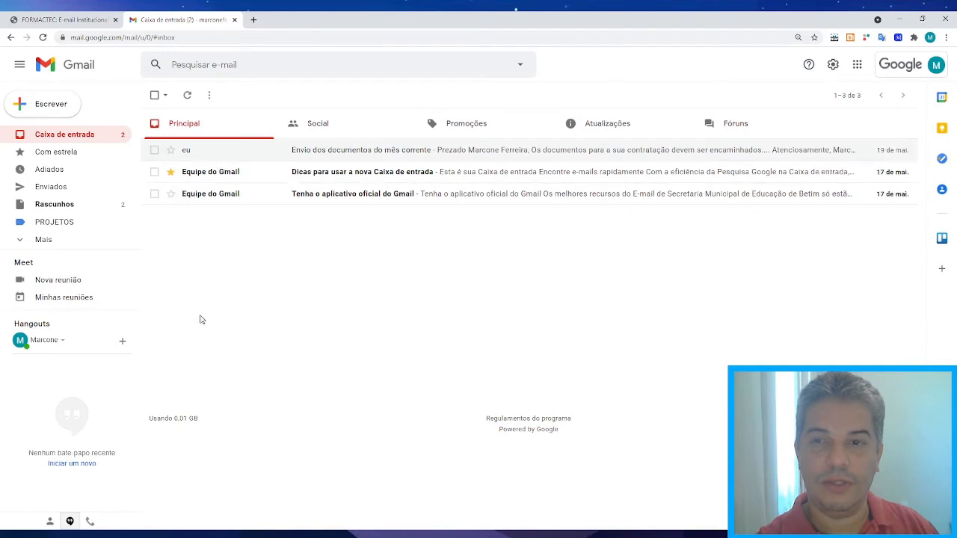
left_click(316, 124)
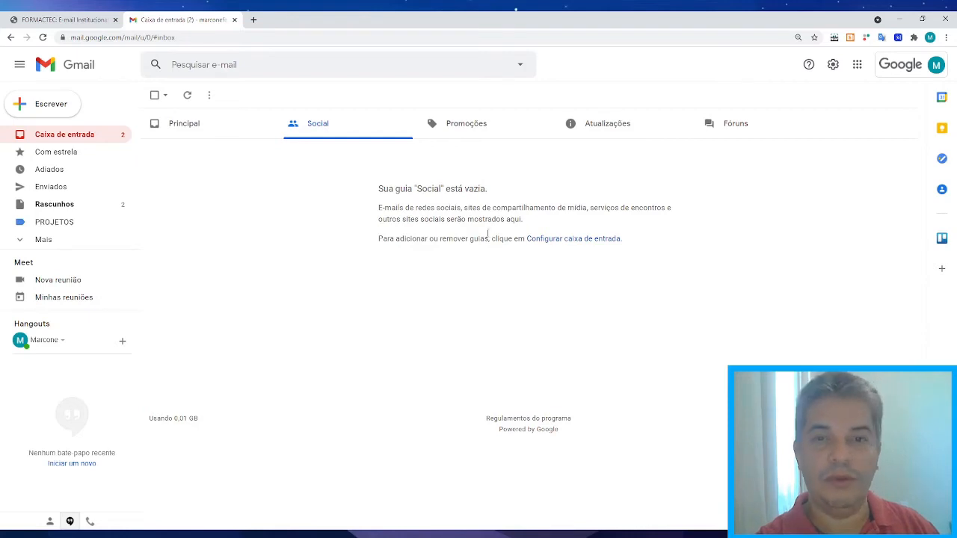
left_click(482, 125)
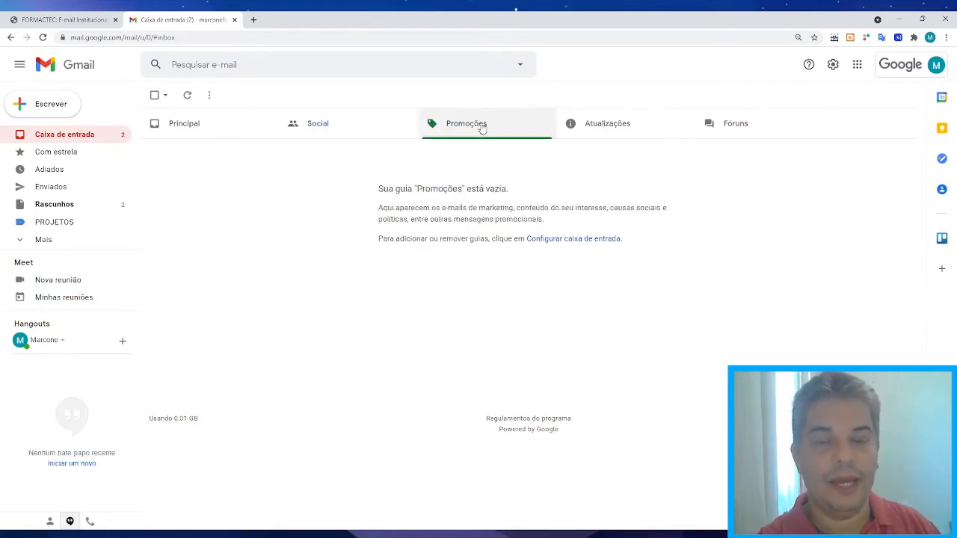
left_click(611, 122)
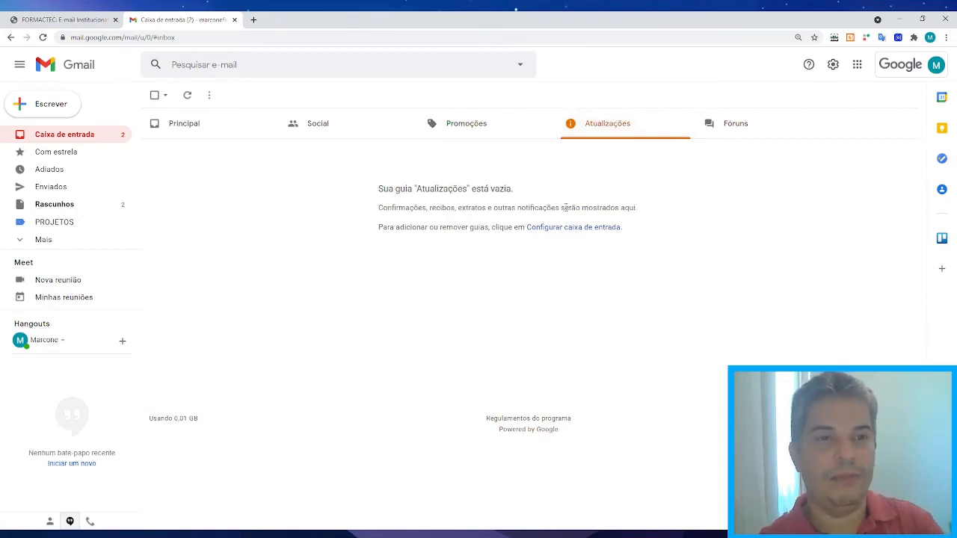
left_click(758, 124)
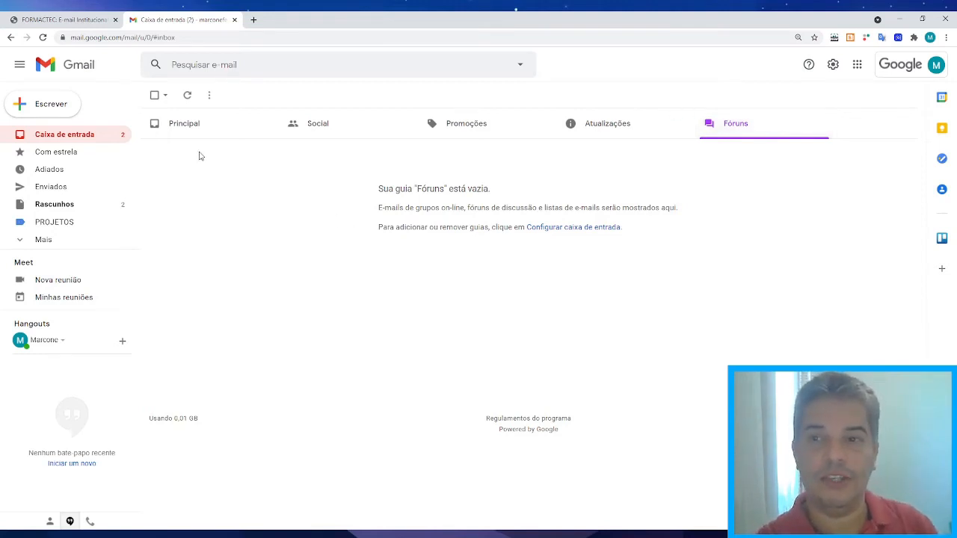
left_click(199, 127)
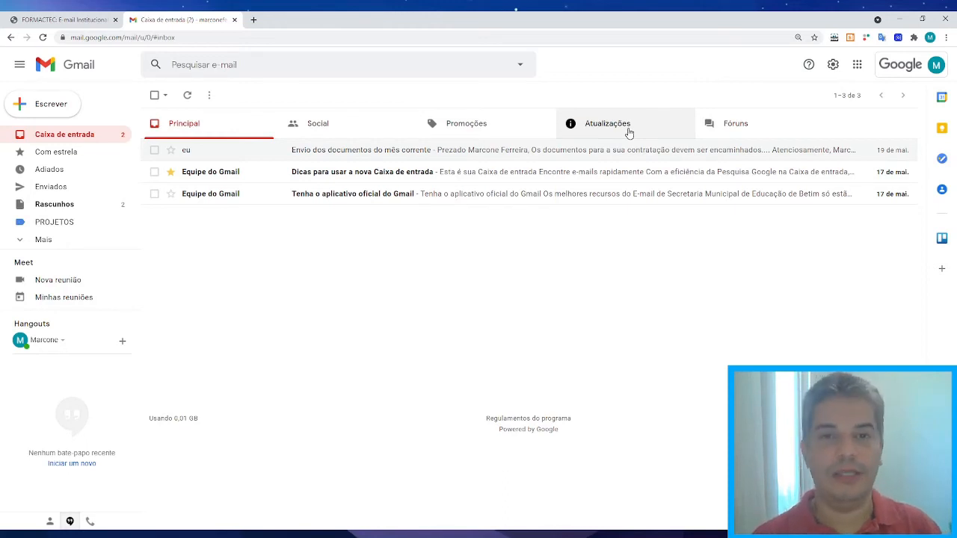
Revisit Social, Promoções and Atualizações, go back to Principal, and bring up the quick settings panel.
left_click(318, 128)
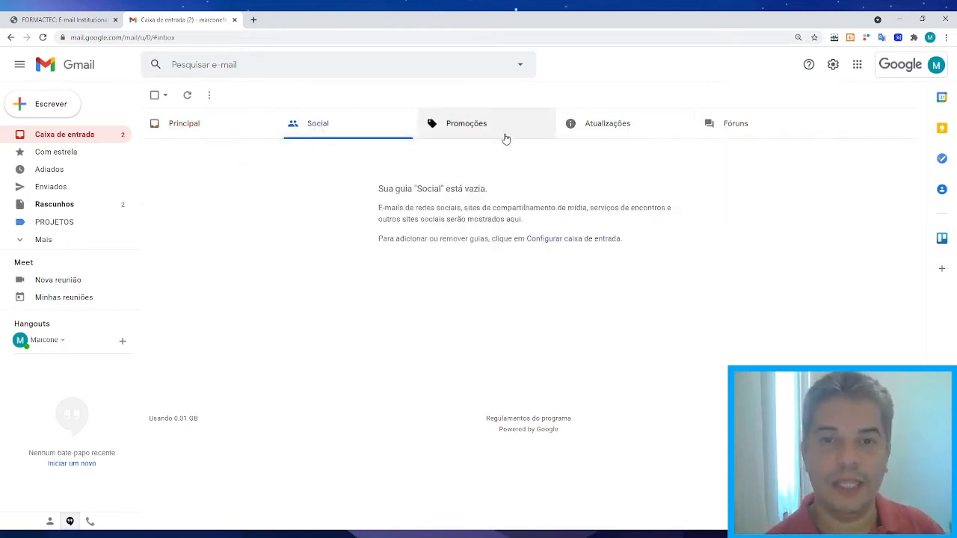
left_click(496, 133)
left_click(590, 130)
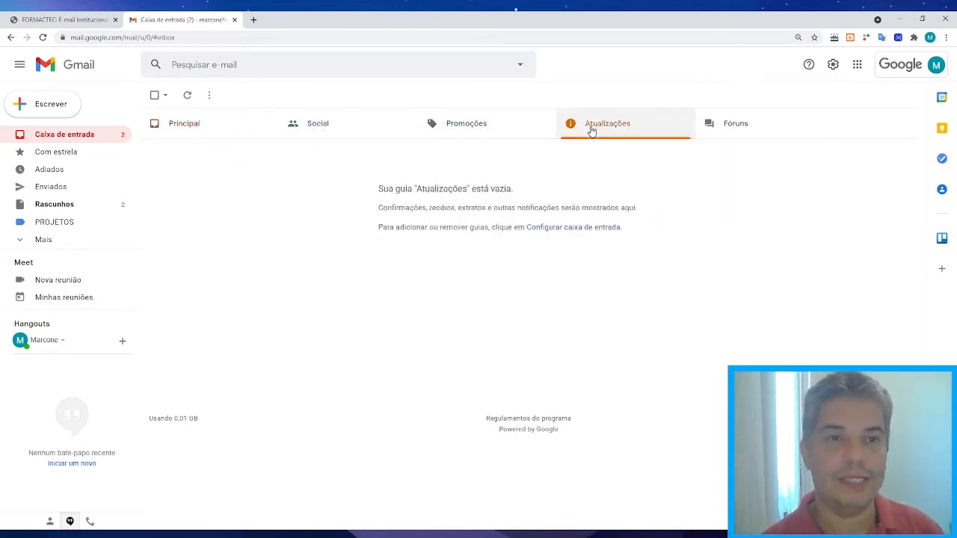
left_click(197, 132)
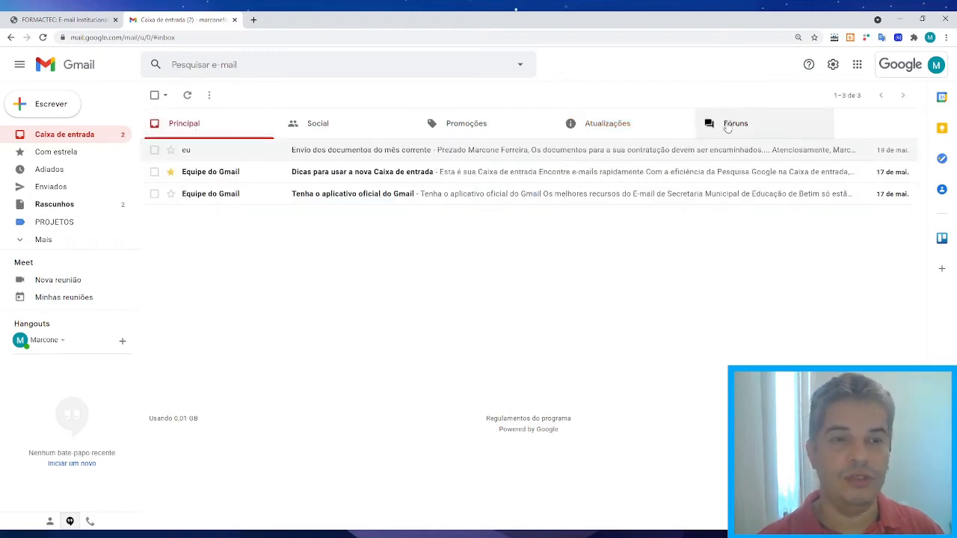
left_click(833, 65)
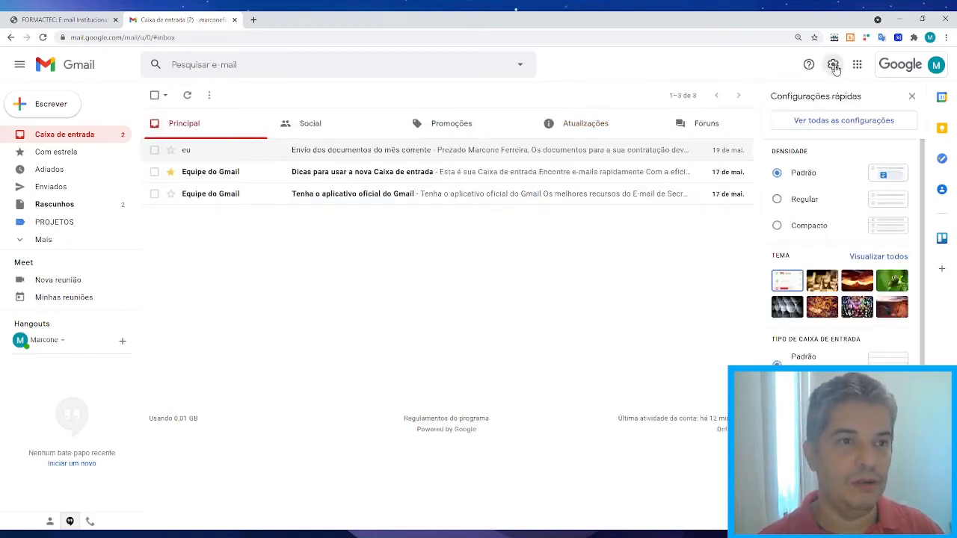
Untick Social, Promoções and Fóruns in Caixa de entrada settings, leaving no categories, and save.
left_click(835, 121)
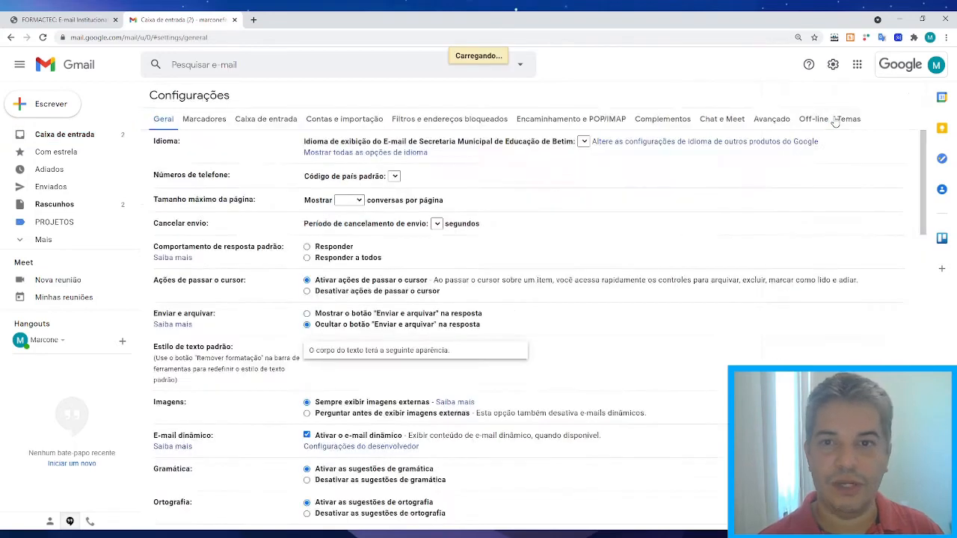
left_click(272, 119)
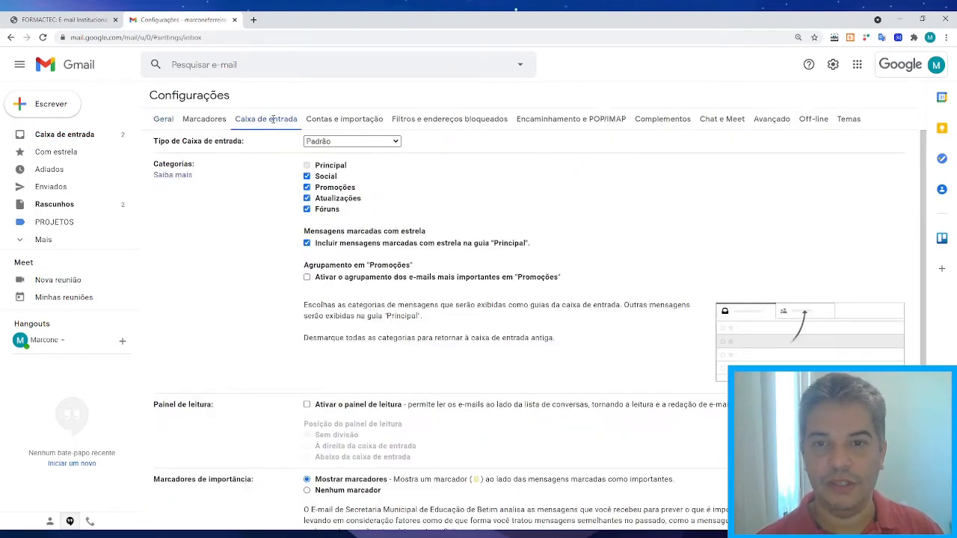
left_click(306, 175)
left_click(307, 187)
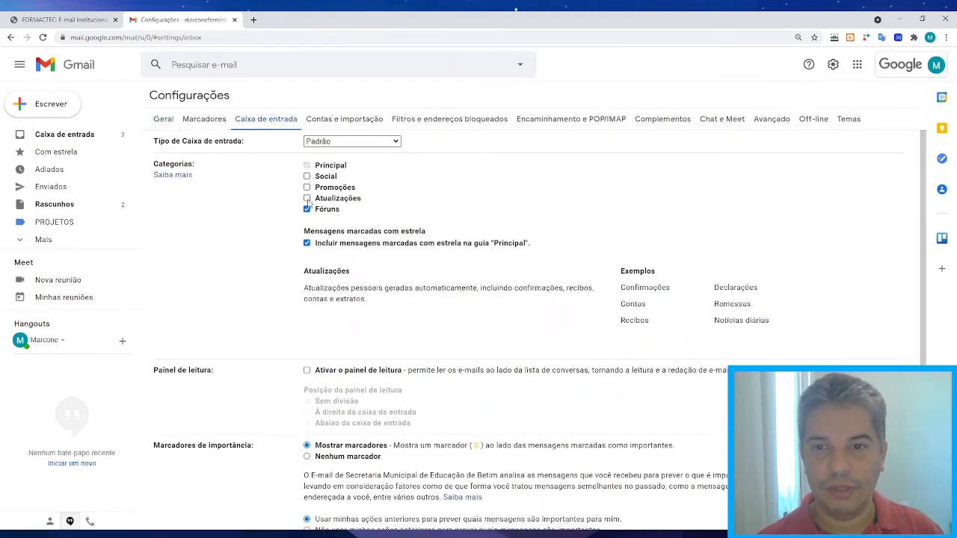
left_click(306, 209)
scroll(463, 304, "down", 1)
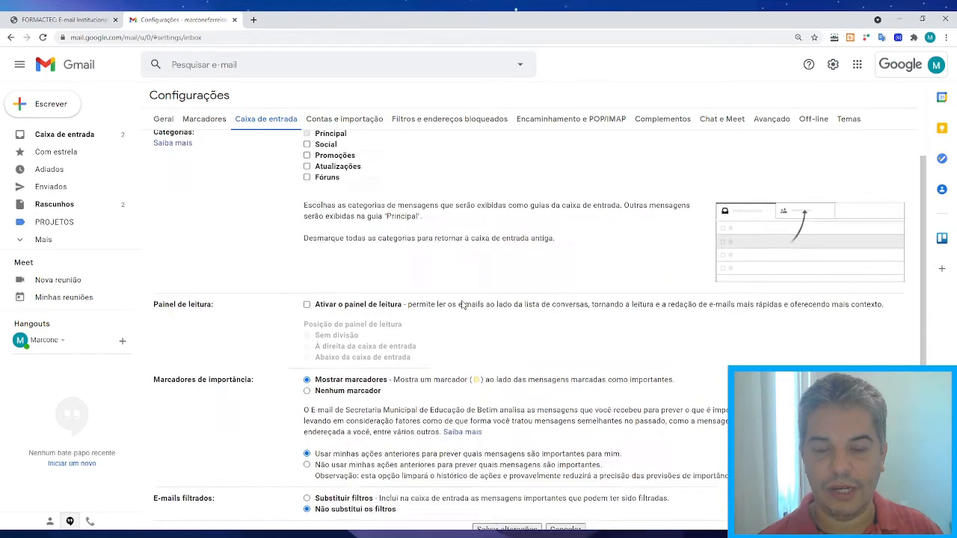
scroll(464, 304, "down", 2)
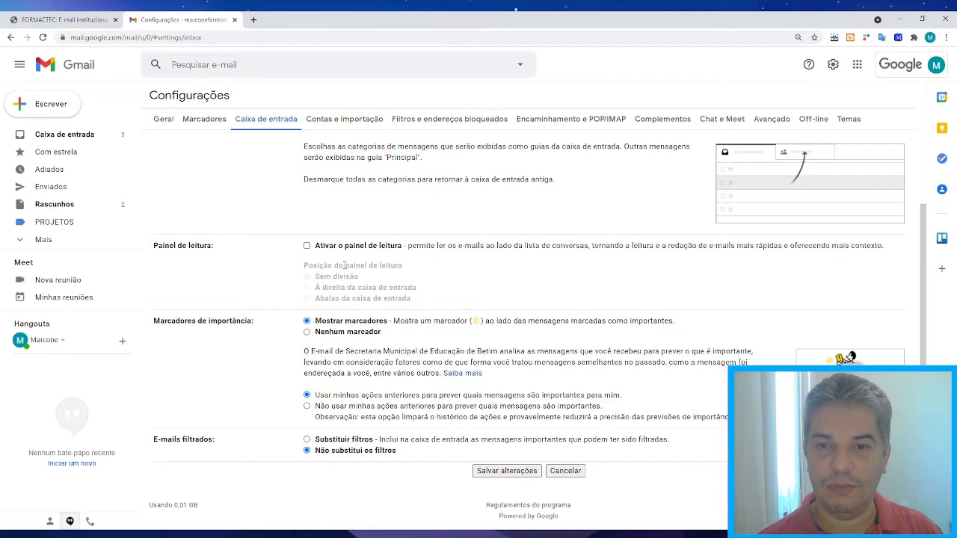
left_click(513, 471)
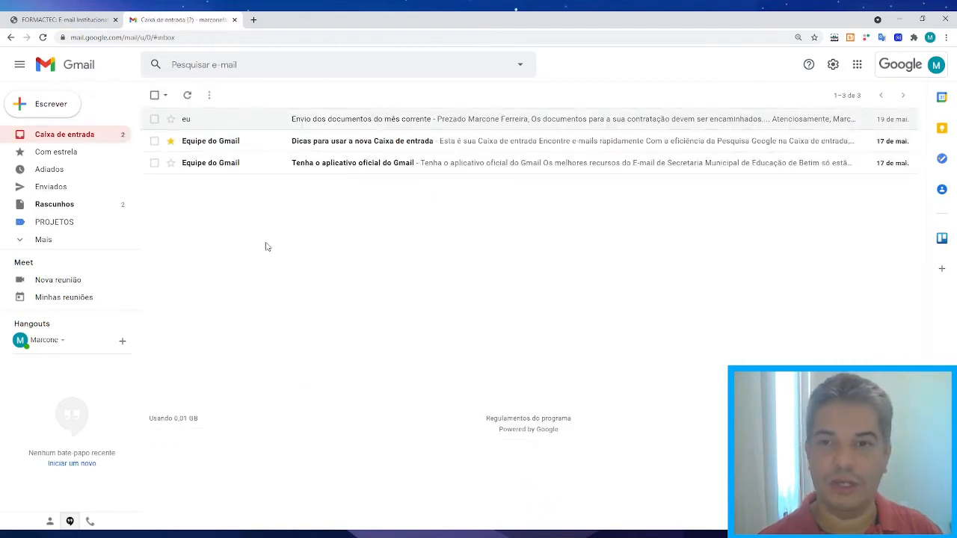
Enable the reading pane below the inbox in Caixa de entrada settings and save.
left_click(834, 65)
left_click(839, 119)
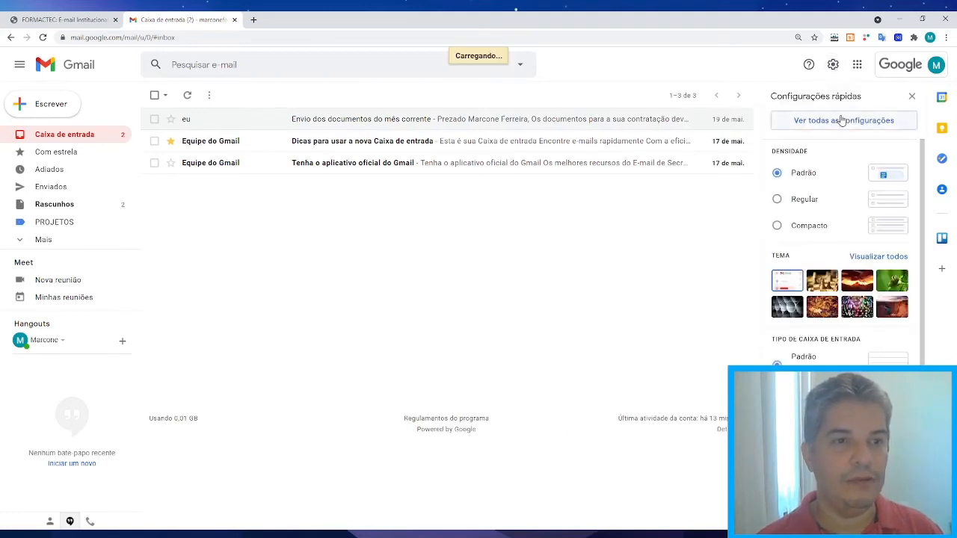
left_click(257, 120)
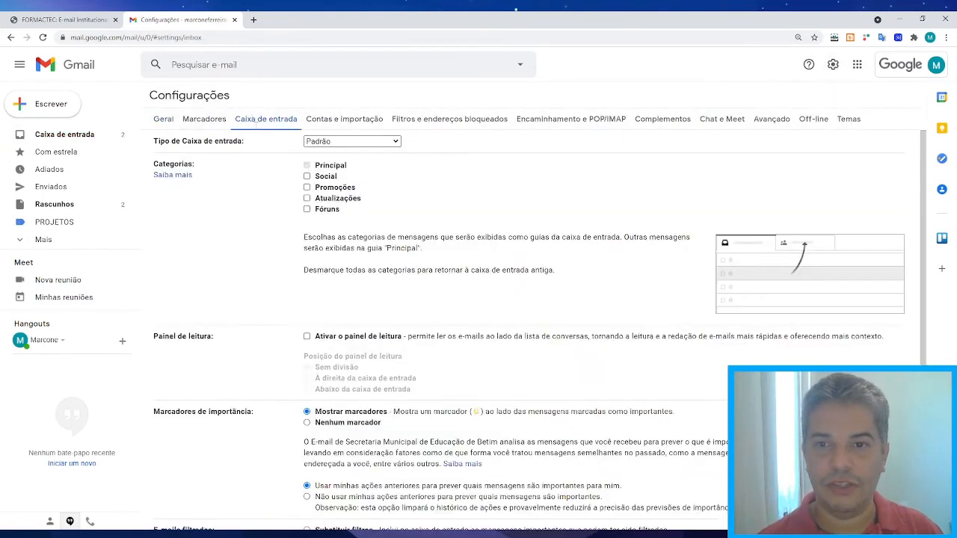
scroll(299, 213, "down", 2)
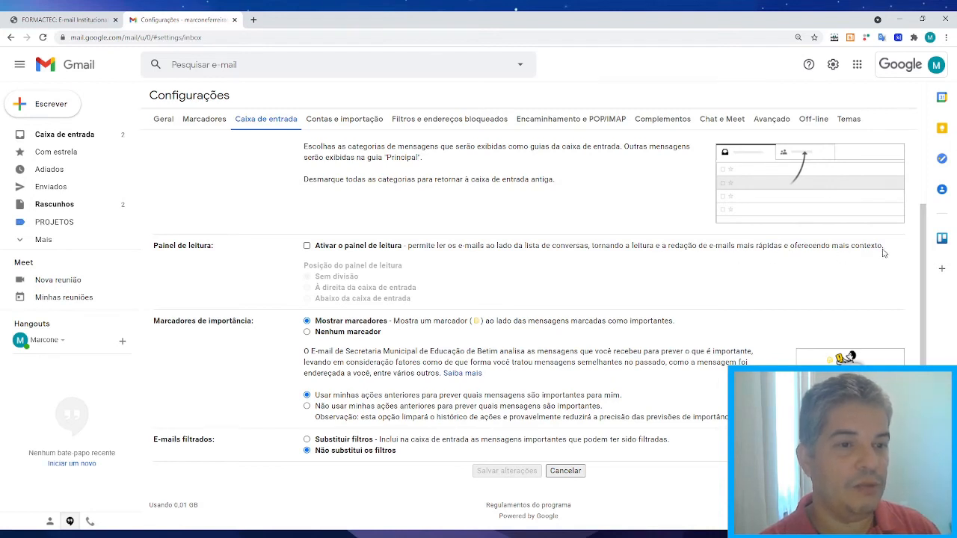
left_click(307, 246)
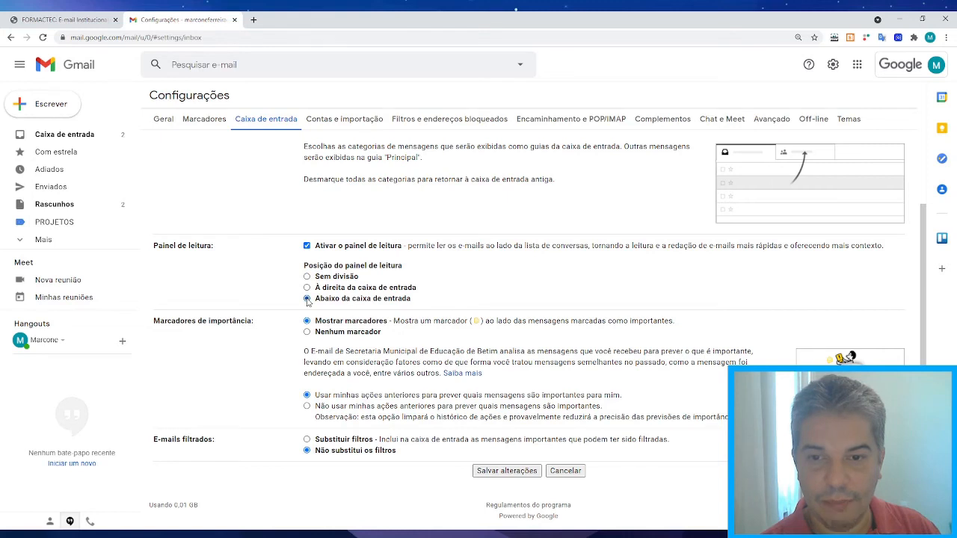
left_click(499, 472)
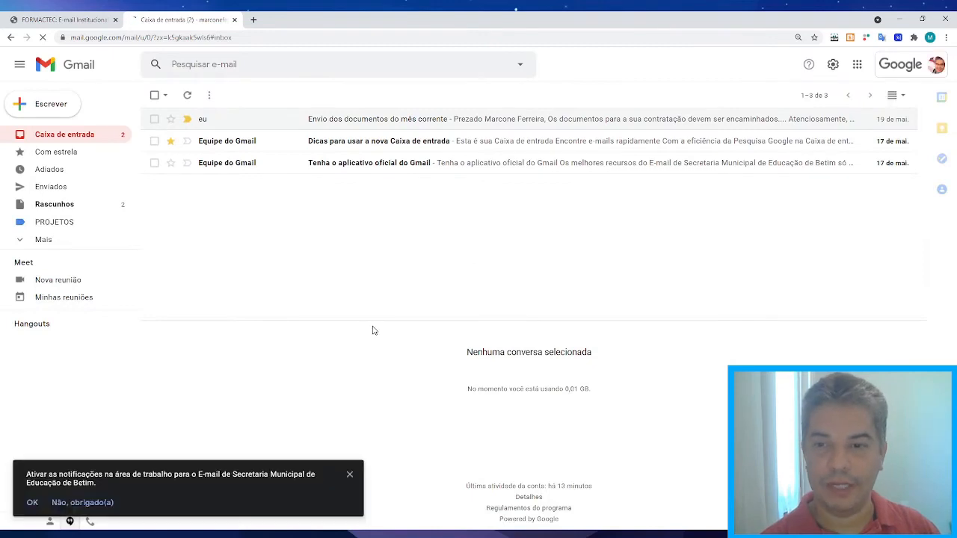
Close the notifications prompt, preview 'Envio dos documentos do mês corrente', and enlarge the reading pane.
left_click(349, 474)
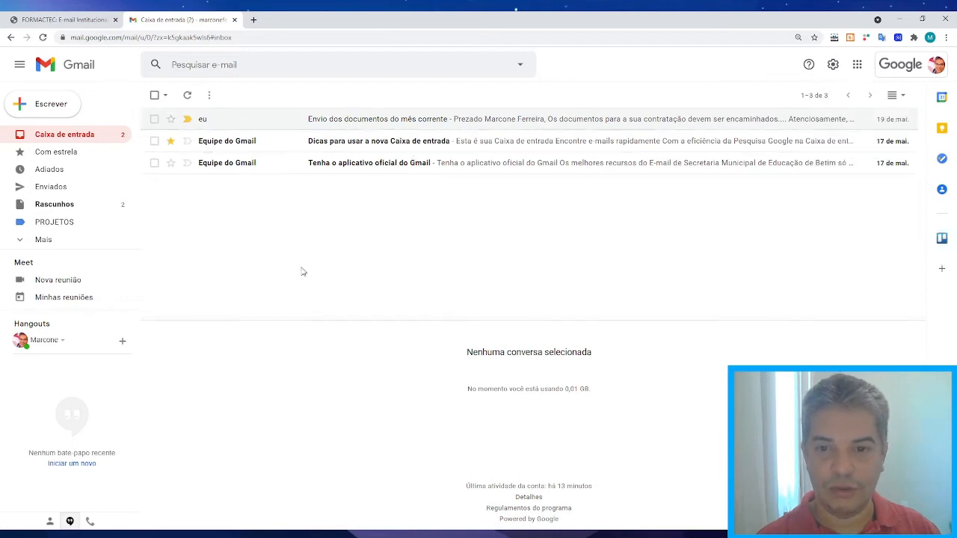
left_click(339, 122)
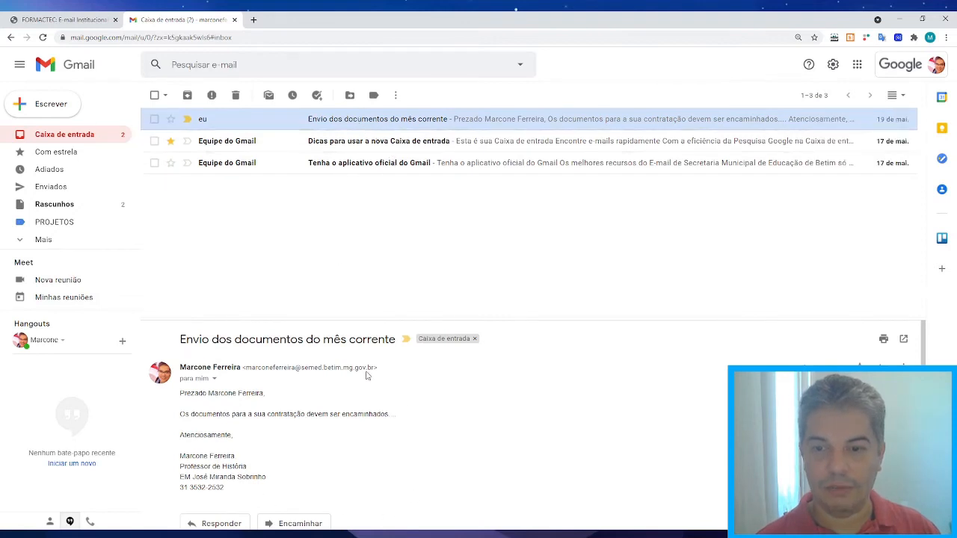
left_click_drag(332, 319, 359, 219)
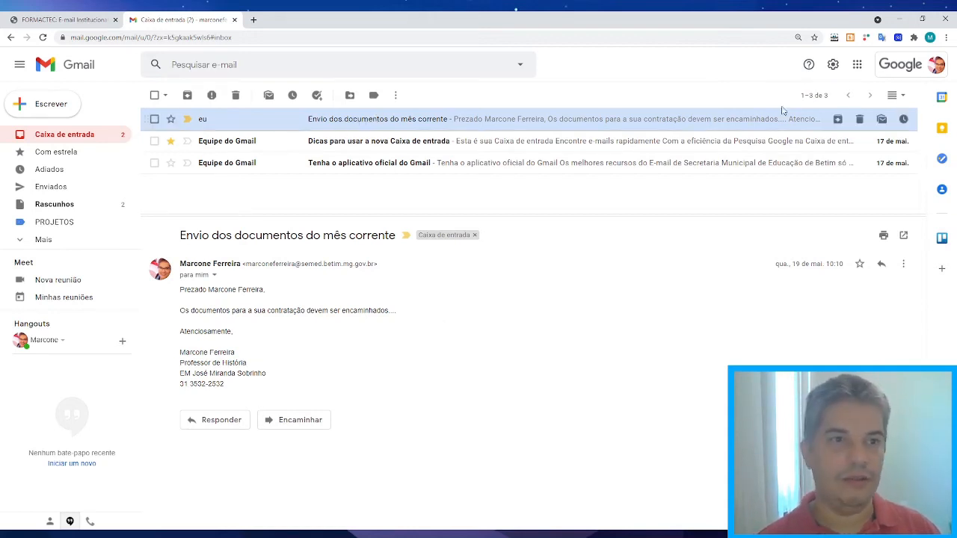
In the Caixa de entrada settings, untick Ativar o painel de leitura without saving.
left_click(833, 66)
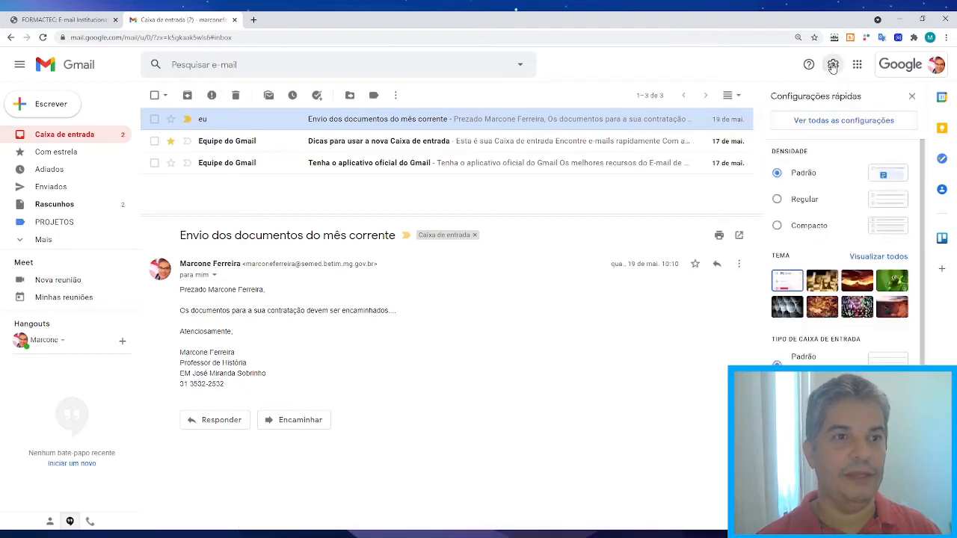
left_click(843, 122)
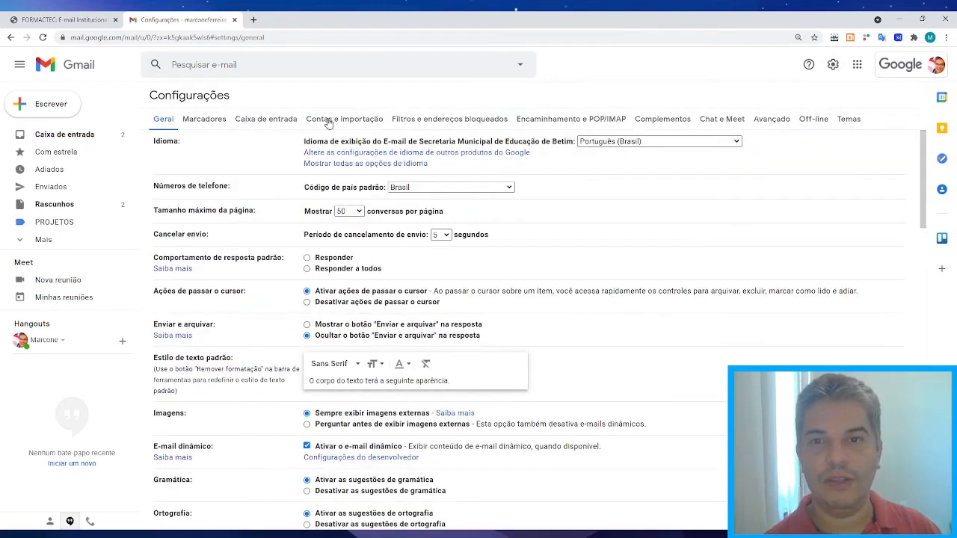
left_click(289, 121)
scroll(498, 347, "down", 1)
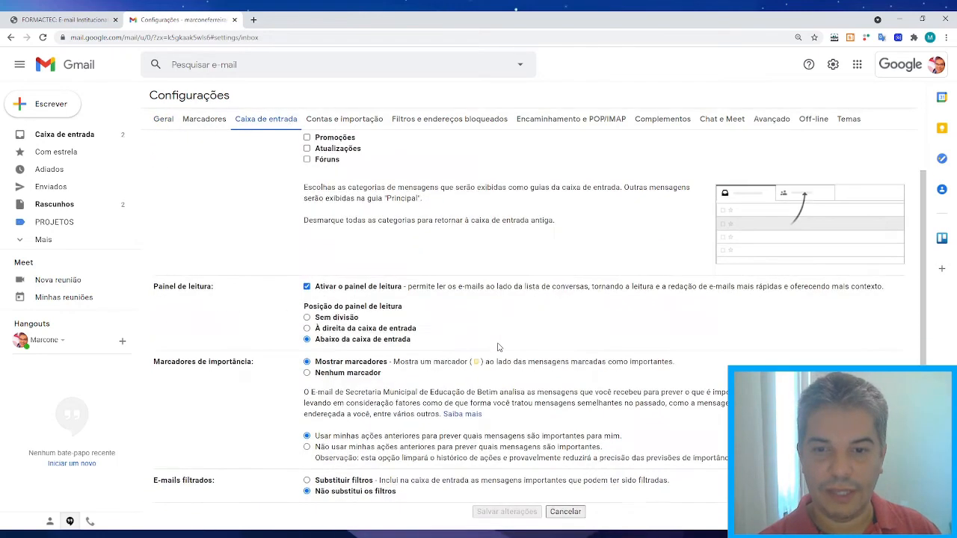
left_click(307, 286)
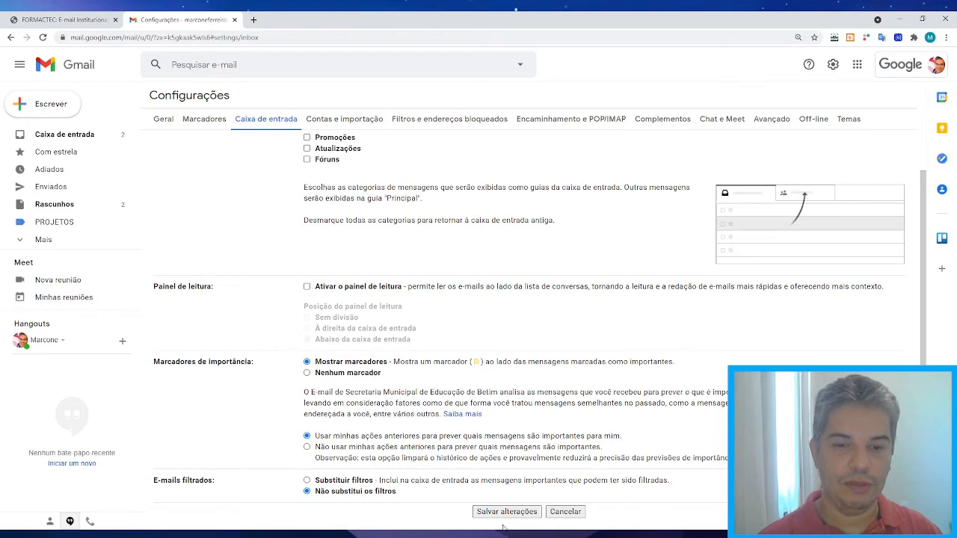
scroll(506, 508, "down", 1)
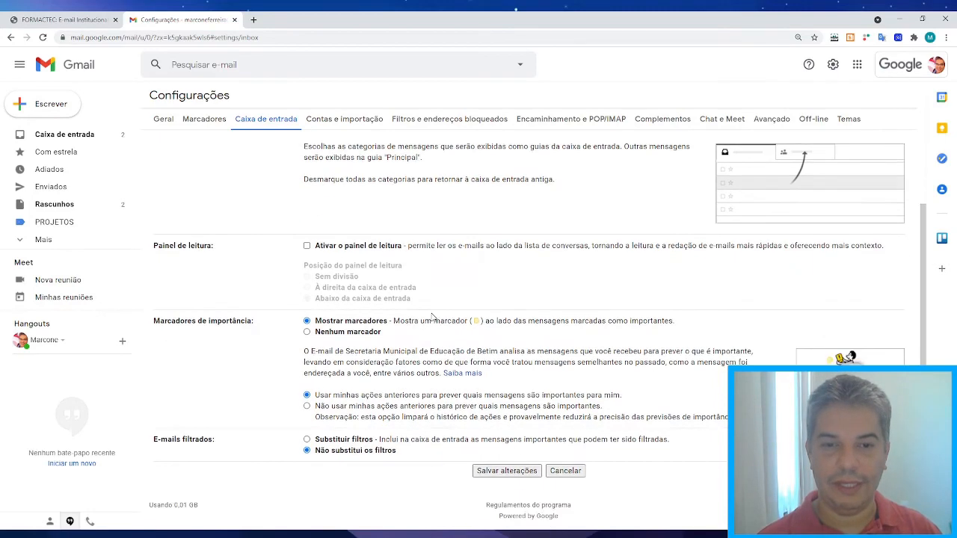
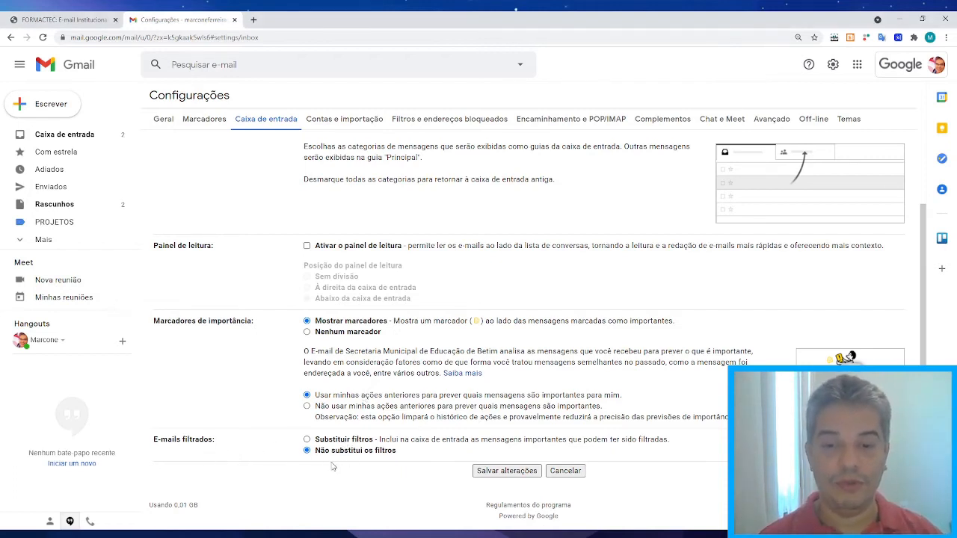
Scroll through the Caixa de entrada settings, then switch to the Contas e importação tab.
scroll(395, 299, "up", 2)
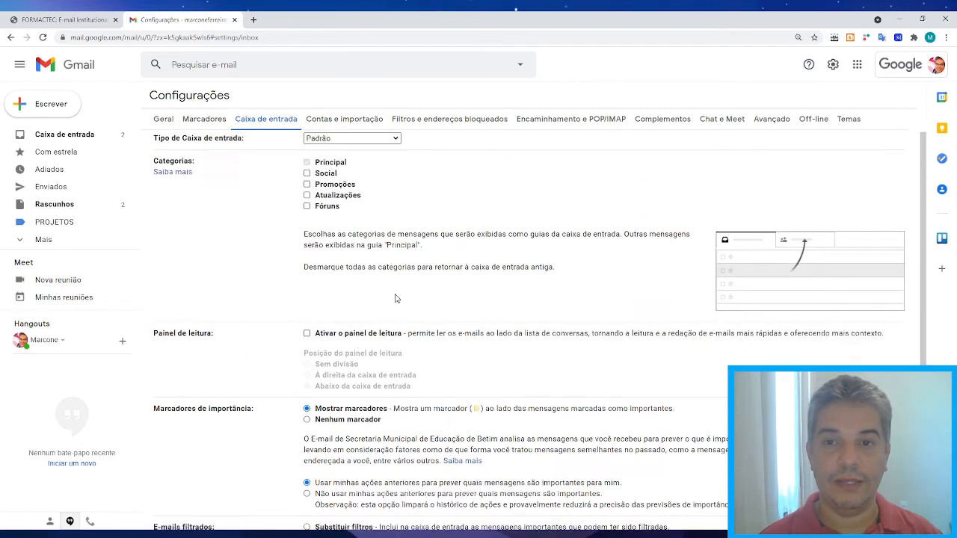
scroll(396, 299, "down", 2)
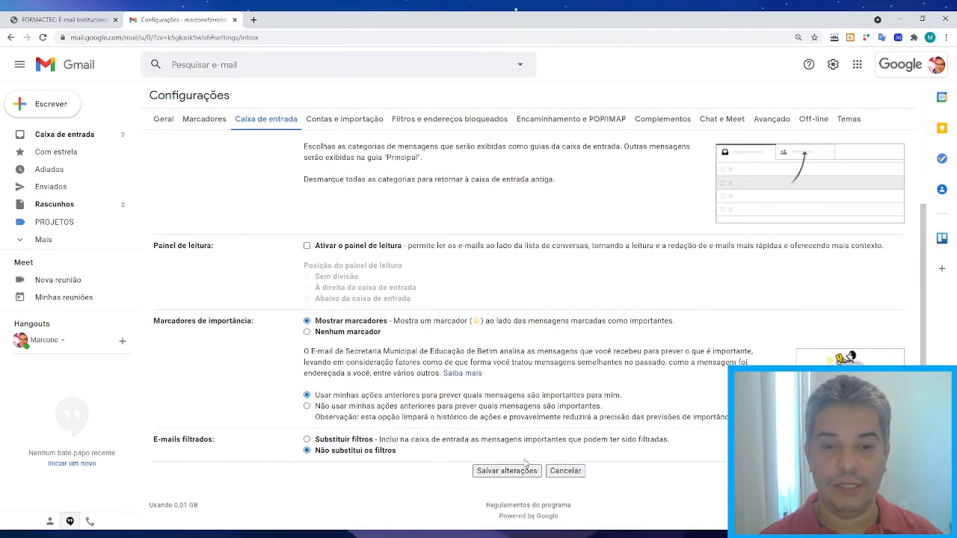
scroll(426, 286, "up", 2)
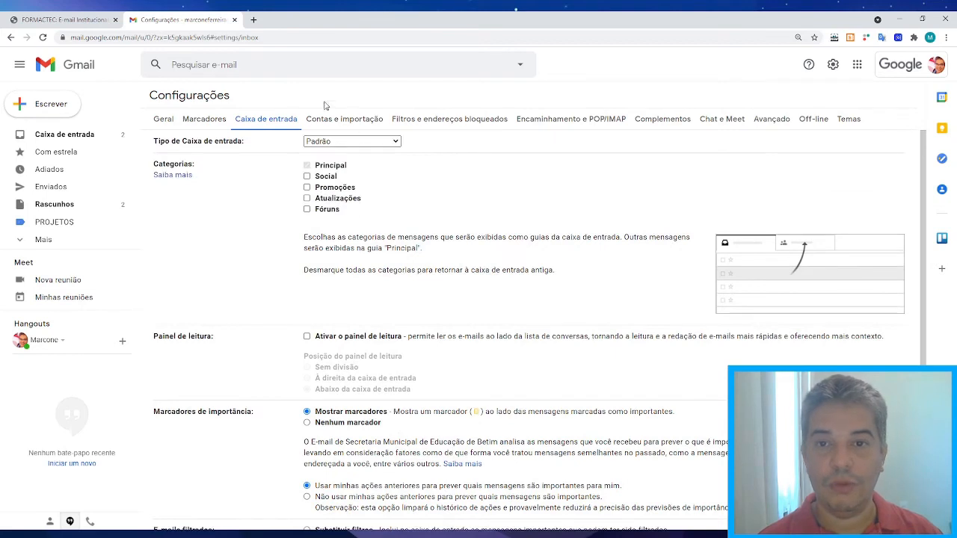
left_click(355, 124)
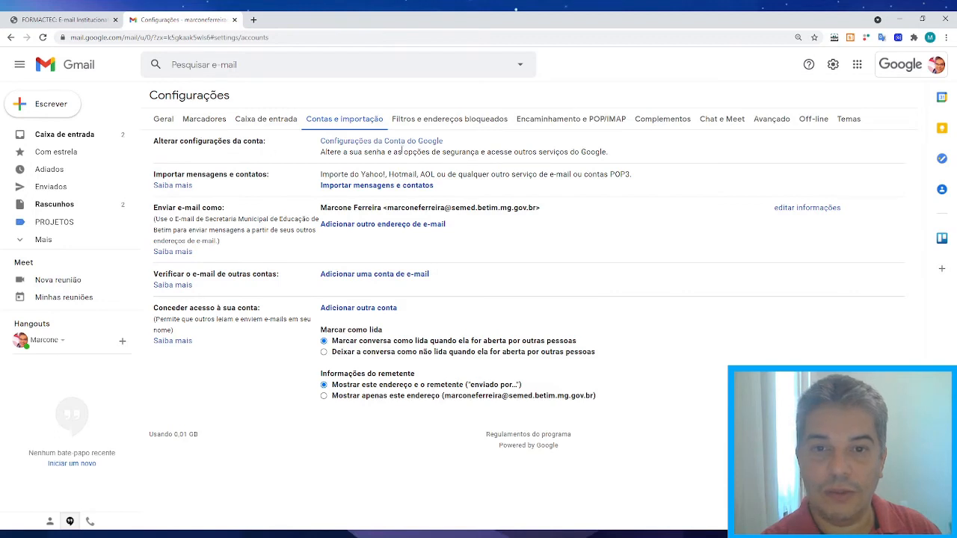
Open the Configurações da Conta do Google link from the Contas e importação tab.
left_click(394, 143)
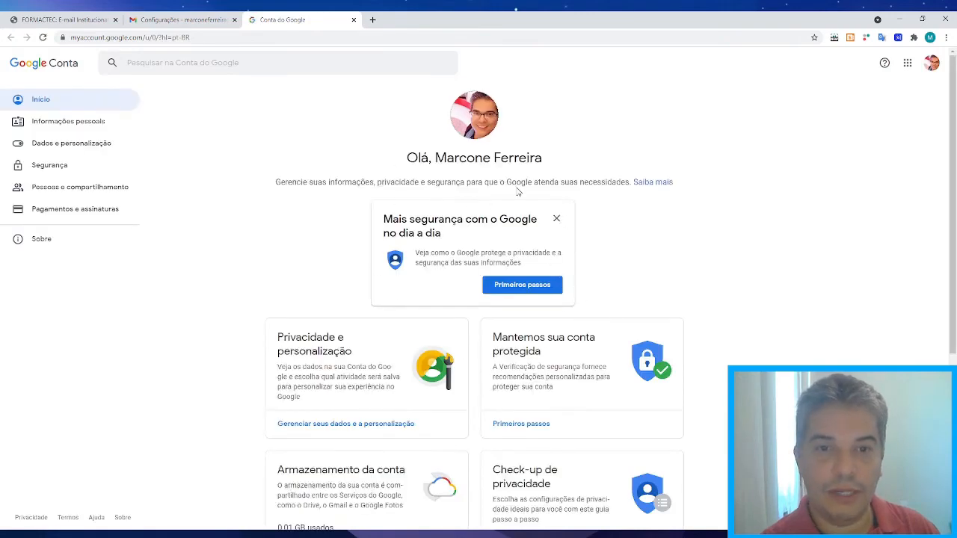
Look over the Conta do Google page, then close its tab to return to Gmail settings.
scroll(321, 306, "down", 3)
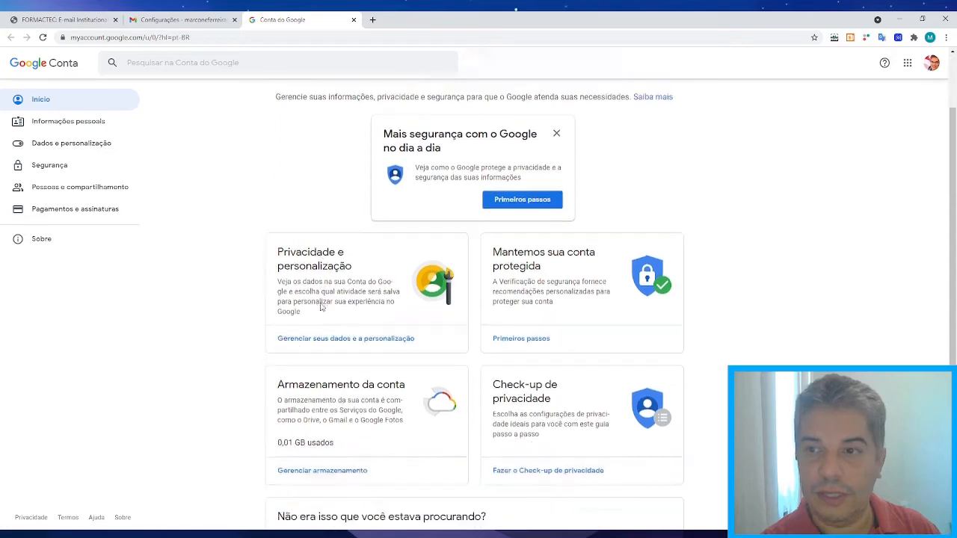
scroll(322, 306, "up", 5)
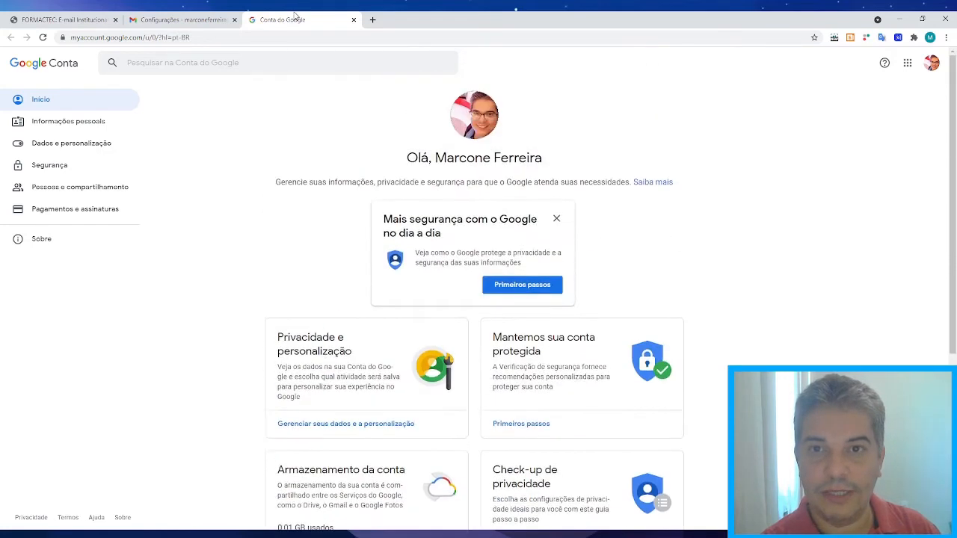
left_click(354, 20)
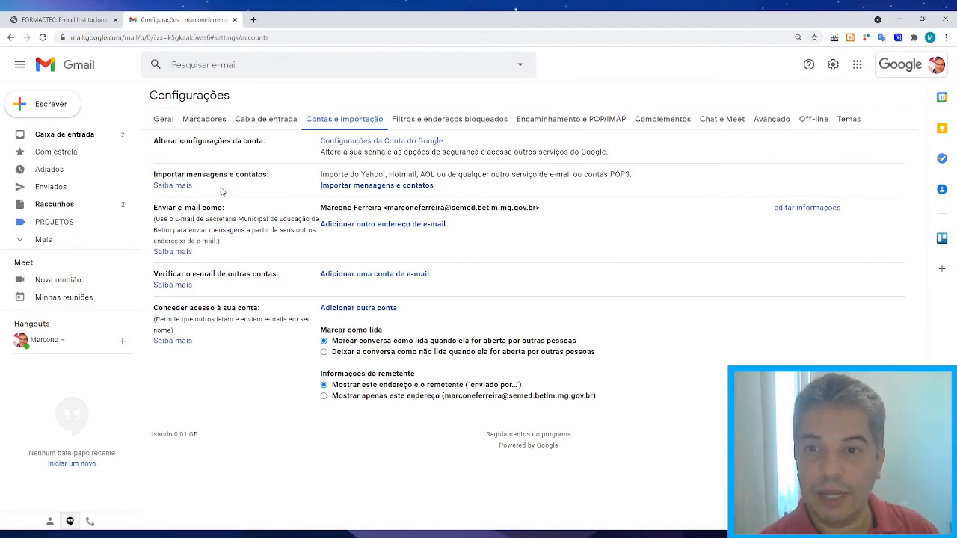
left_click(367, 187)
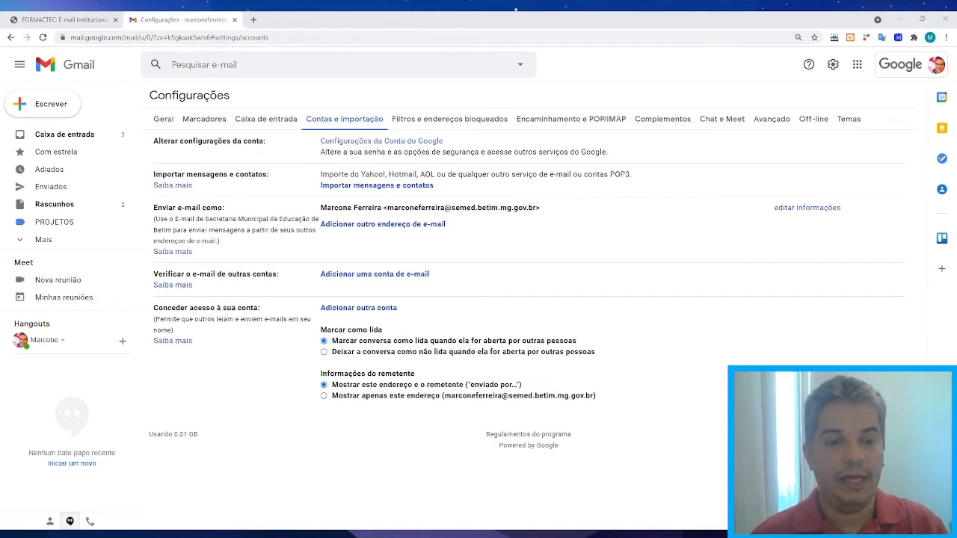
left_click(369, 225)
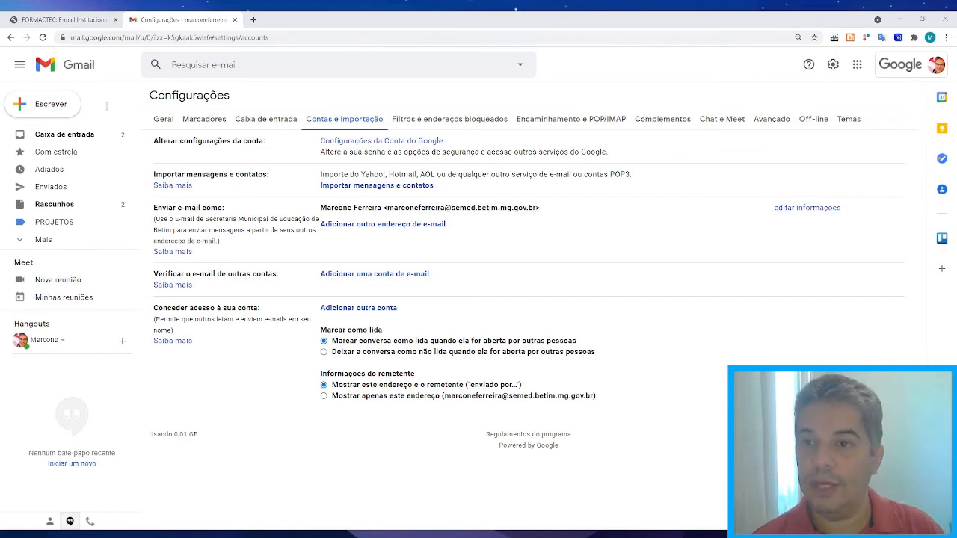
left_click(301, 19)
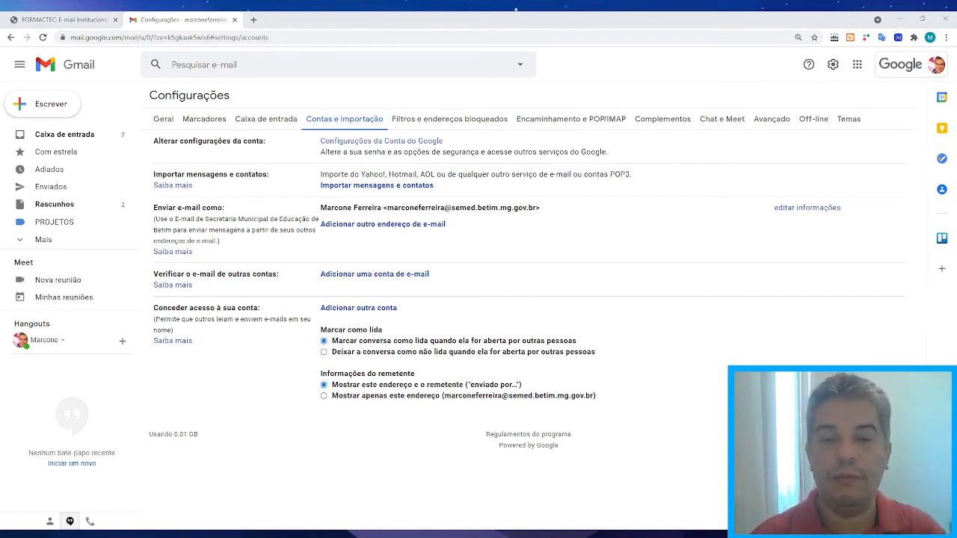
left_click(555, 301)
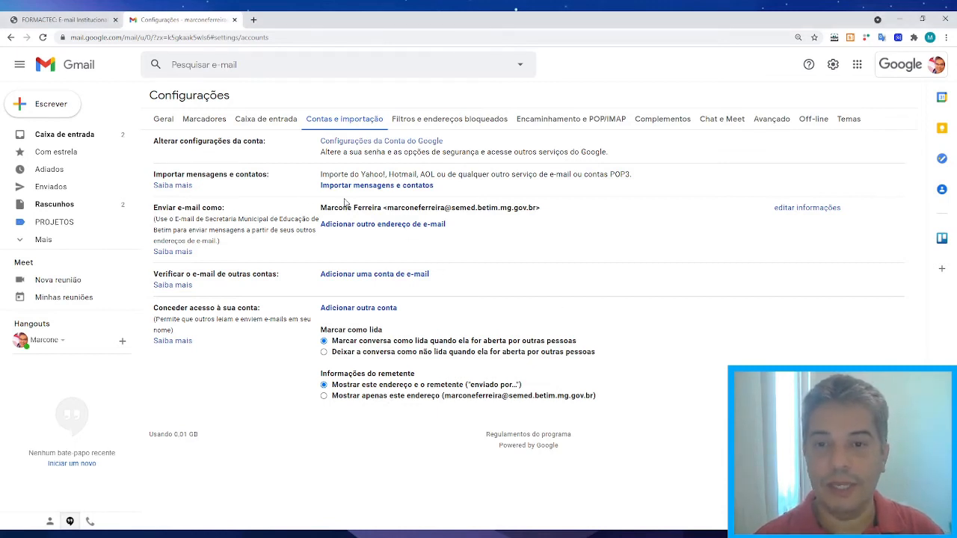
key("alt+Tab")
key("alt+Tab")
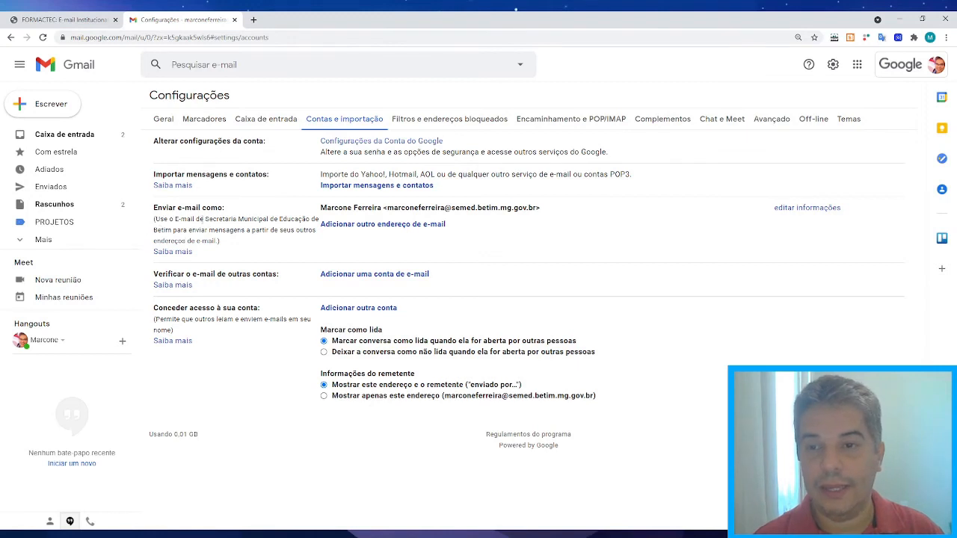
Highlight the Secretaria Municipal de Educação department name, then clear the highlight.
left_click_drag(205, 218, 173, 232)
key("alt+Tab")
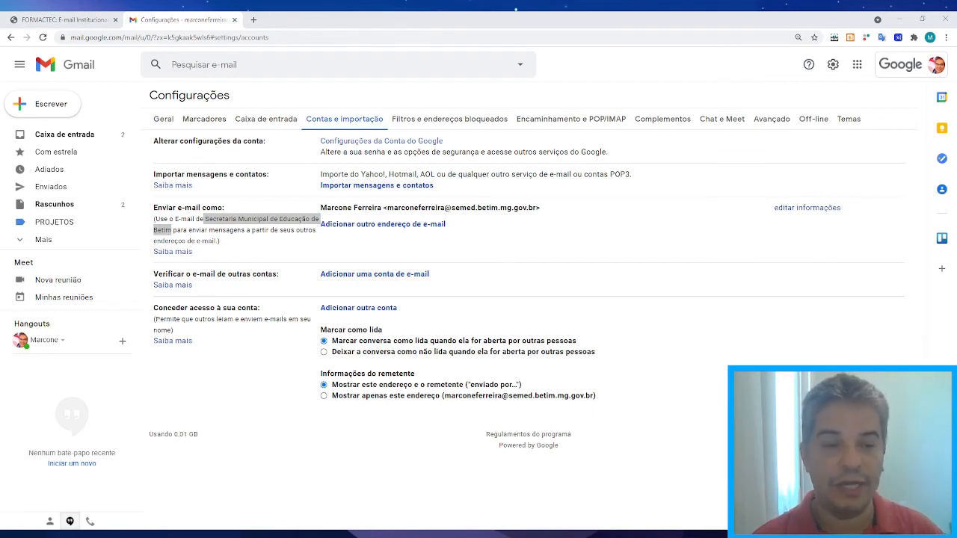
key("alt+Tab")
key("alt+Tab")
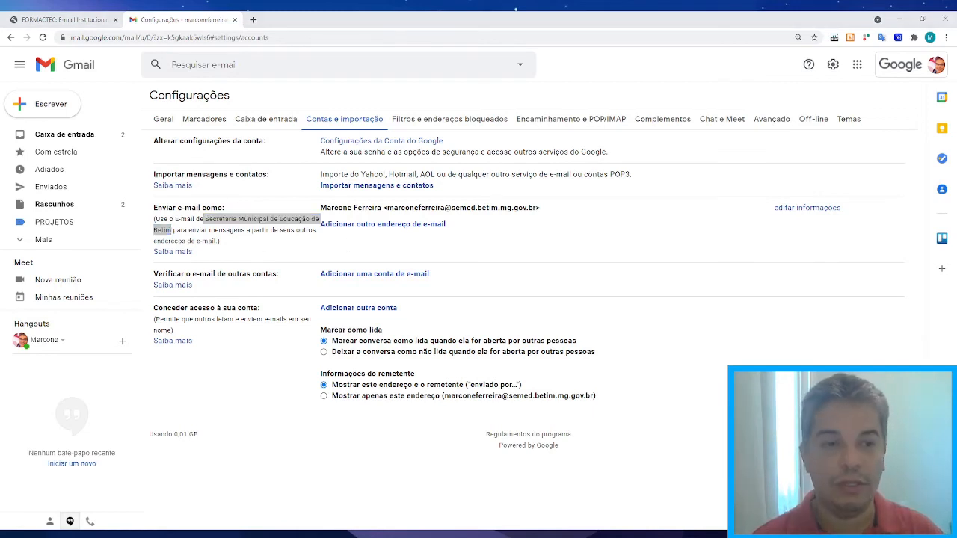
key("alt+Tab")
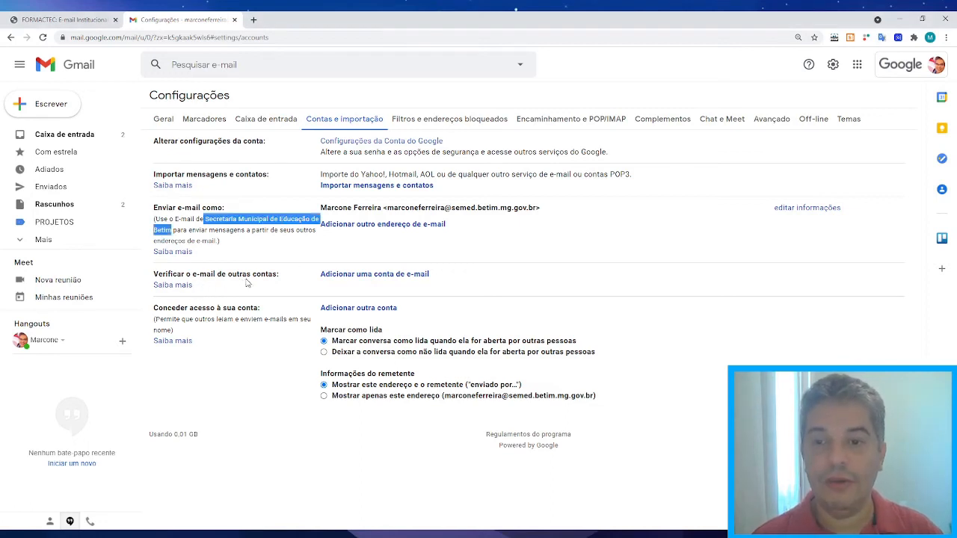
left_click(523, 261)
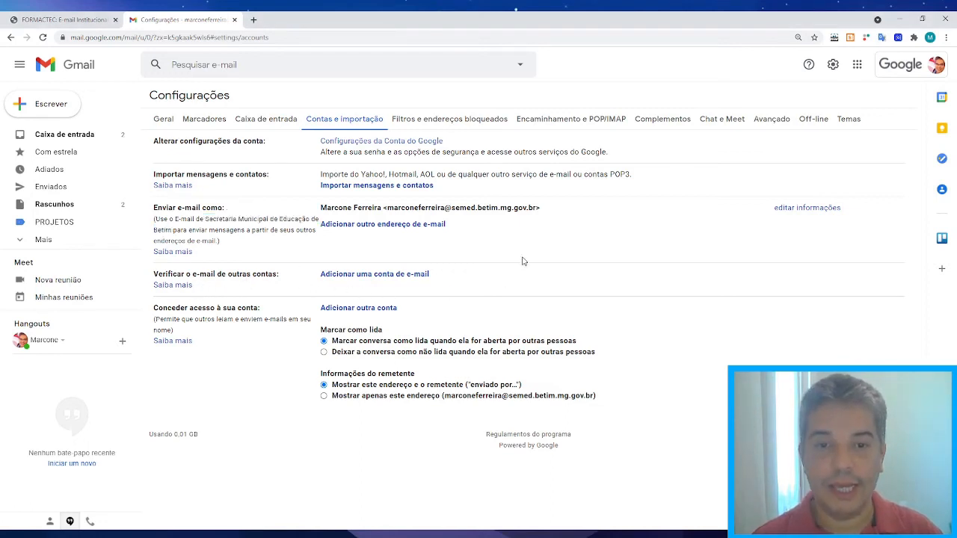
Preview the add-mail-account and add-sending-address windows, then go to Filtros e endereços bloqueados.
left_click(370, 277)
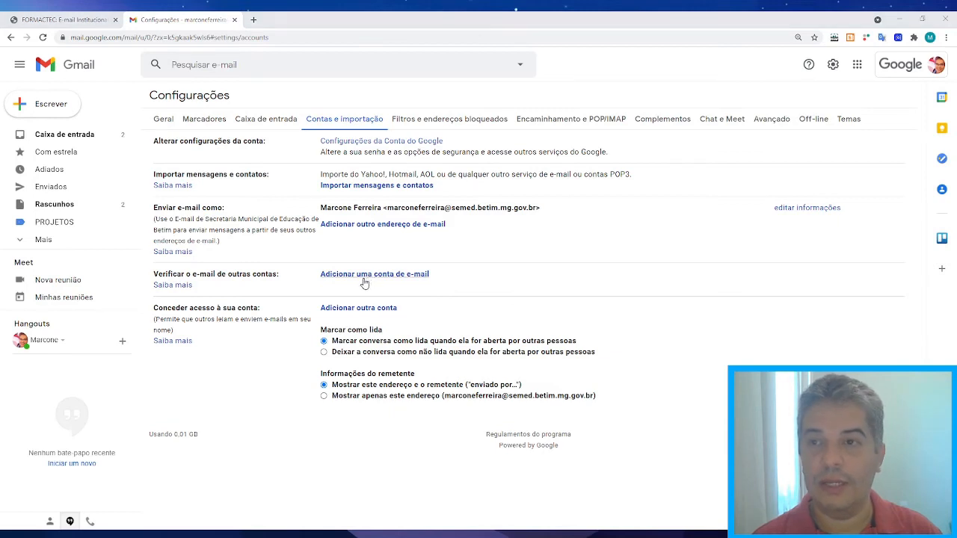
left_click(269, 23)
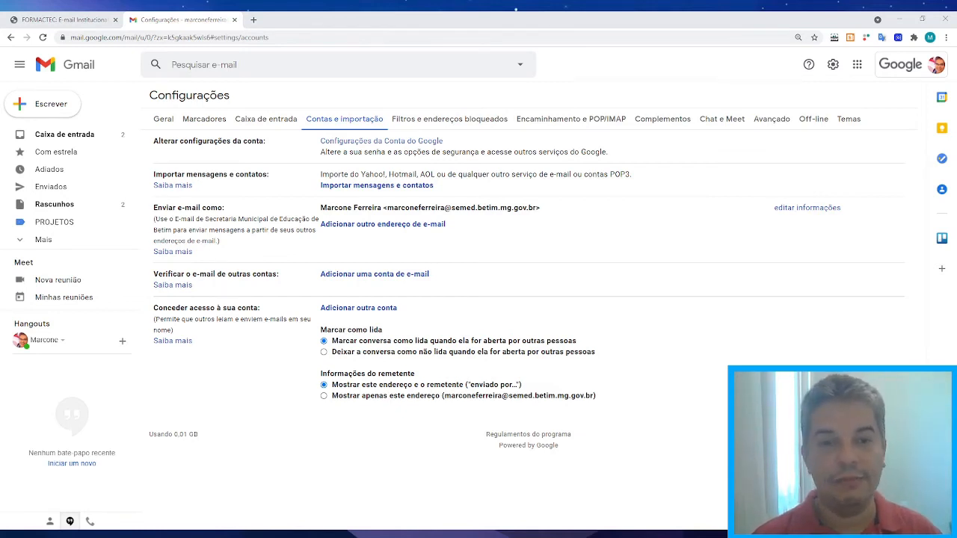
left_click(626, 197)
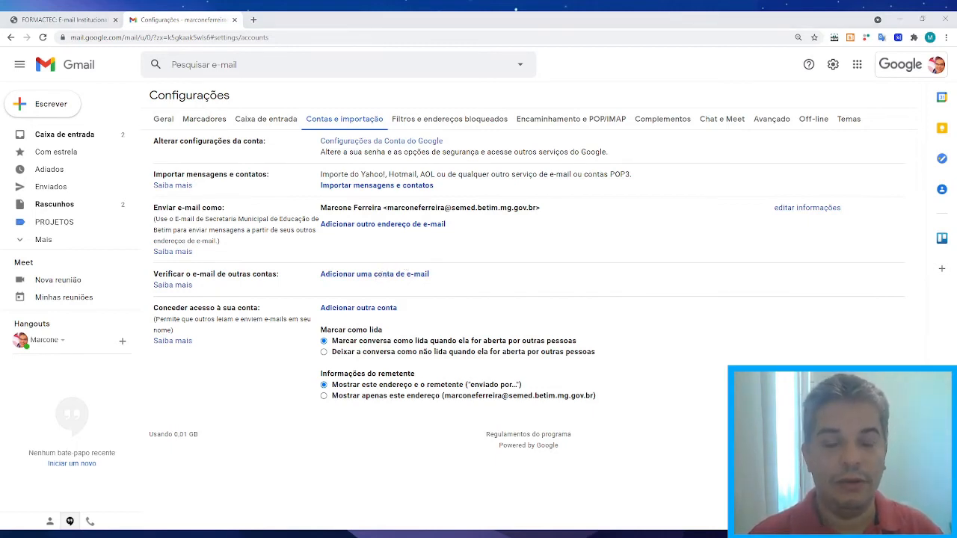
left_click(300, 272)
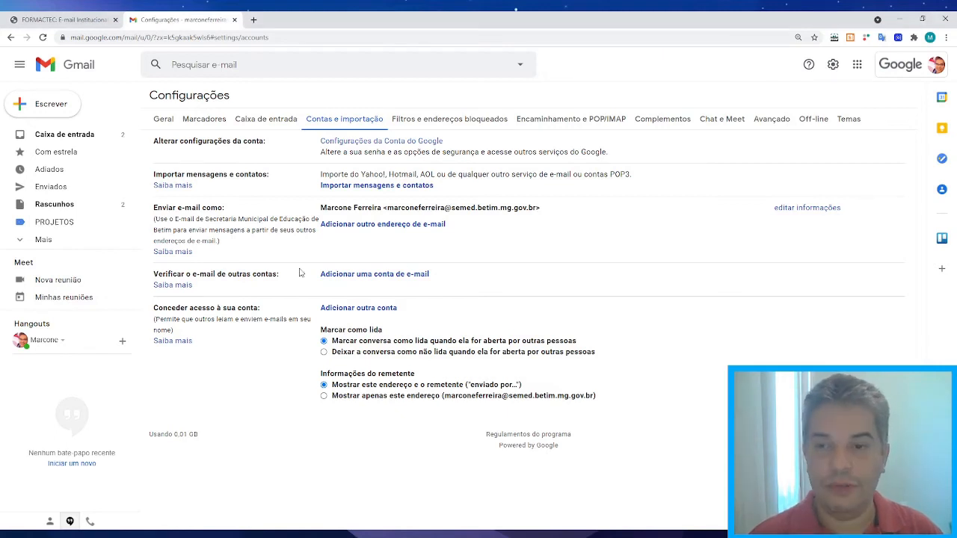
left_click(392, 277)
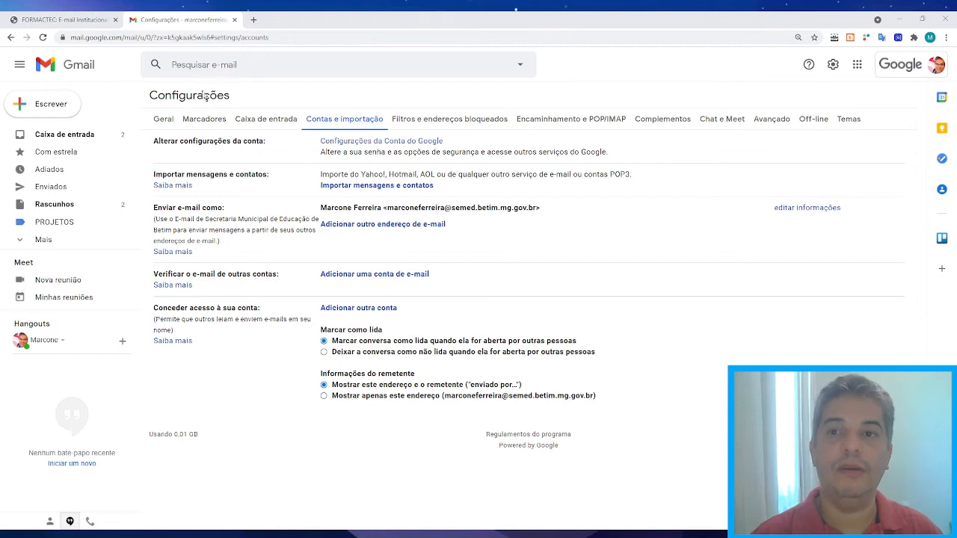
left_click(277, 19)
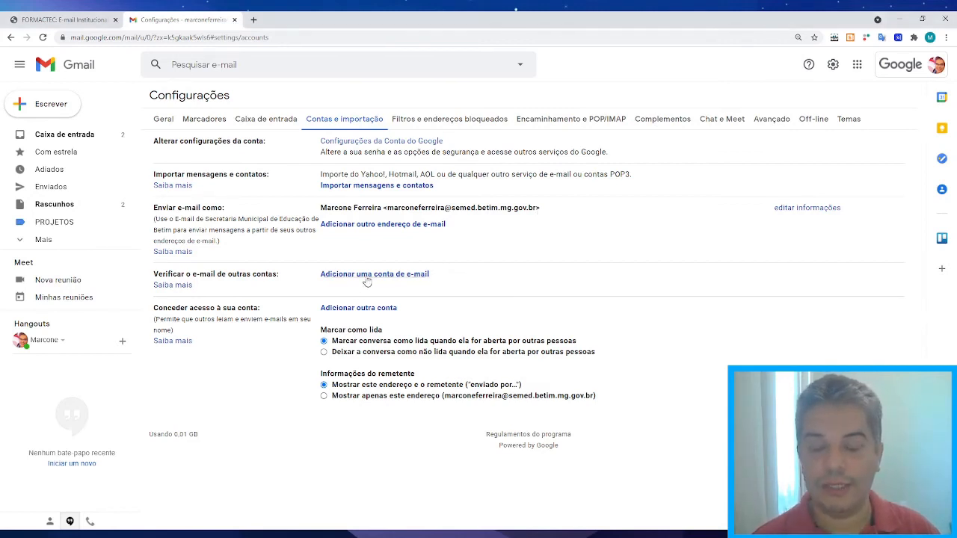
left_click(382, 225)
left_click(395, 236)
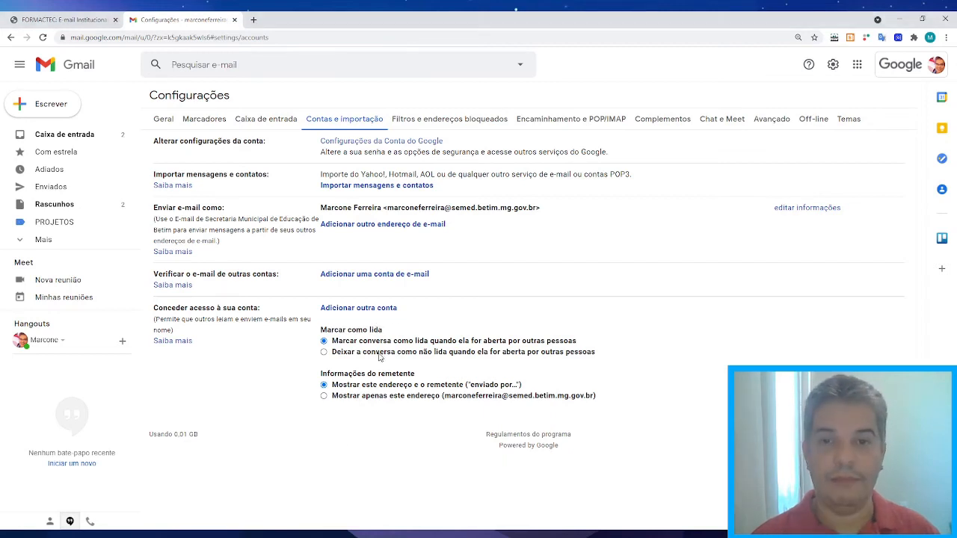
left_click(432, 123)
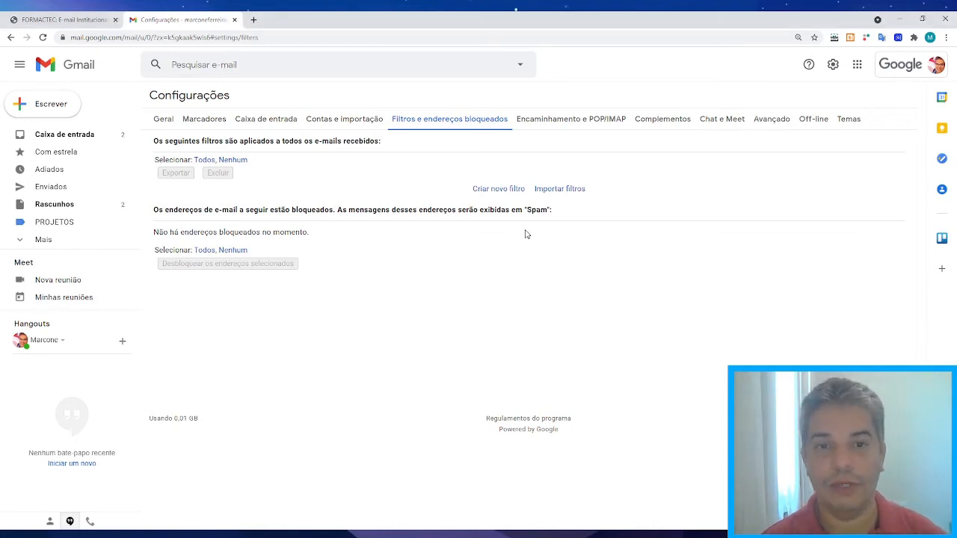
Start a new filter with Criar novo filtro.
left_click(499, 189)
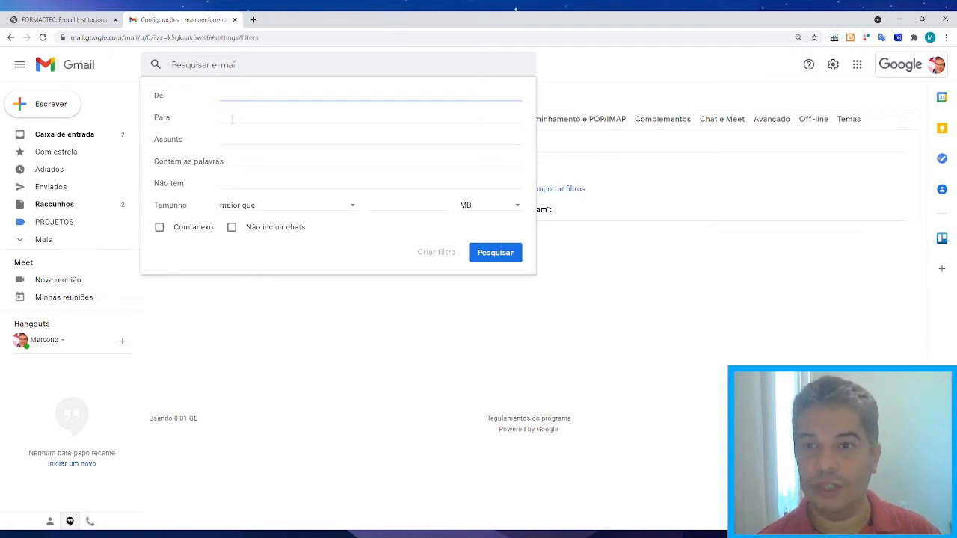
Enter Convocação as the filter's words criterion and continue to the filter actions.
left_click(234, 114)
left_click(236, 140)
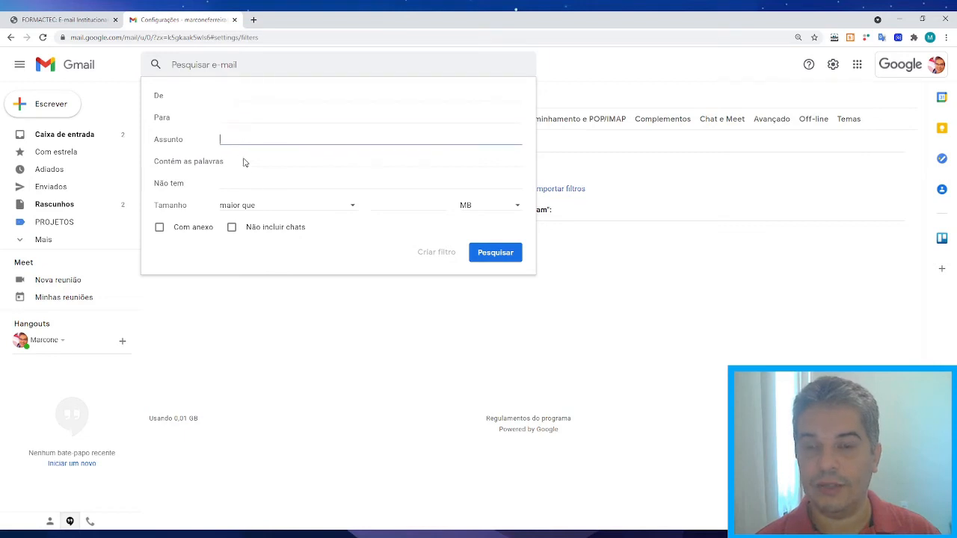
left_click(248, 160)
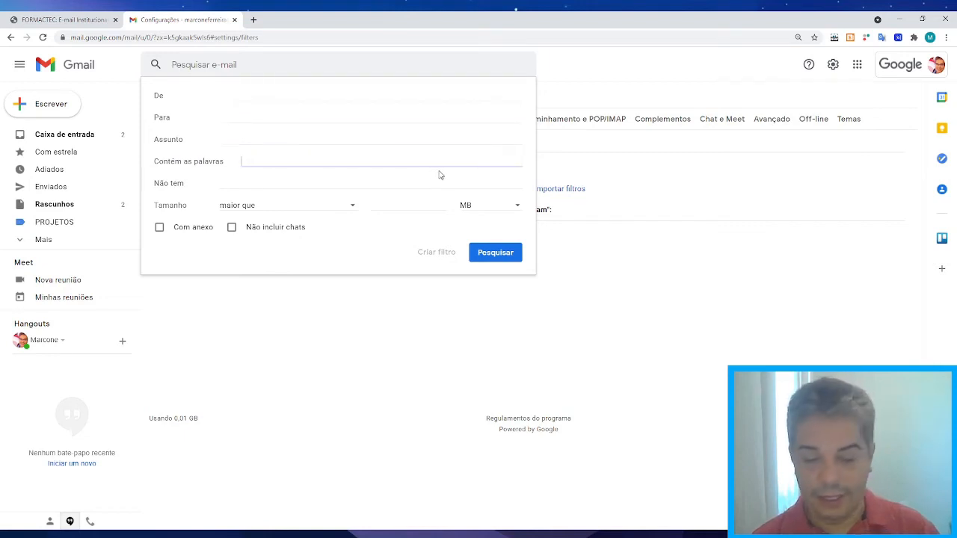
type("Convoc")
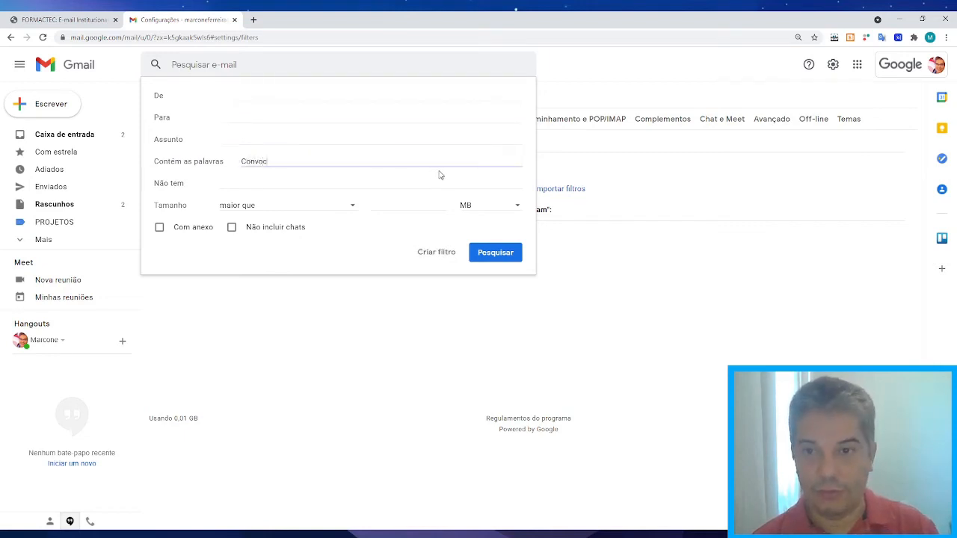
type("ação")
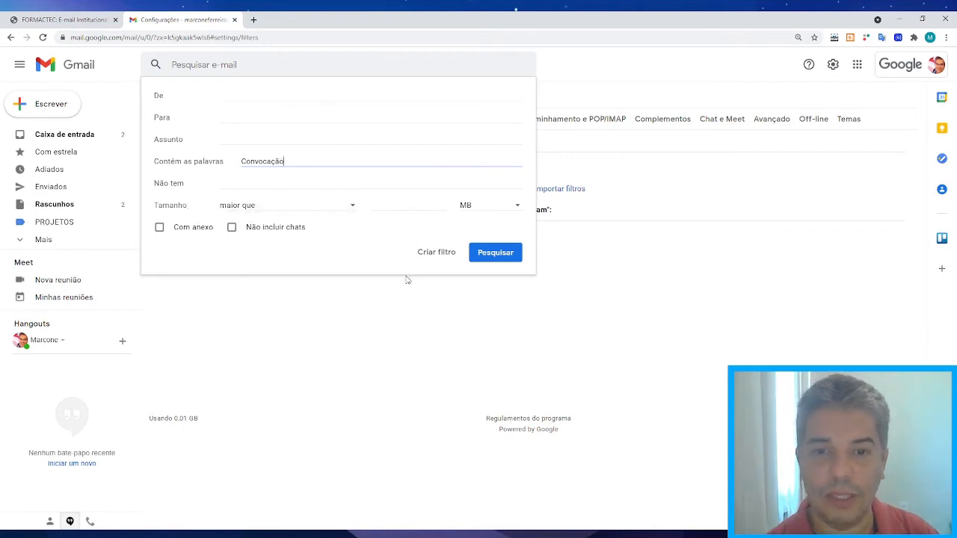
left_click(437, 254)
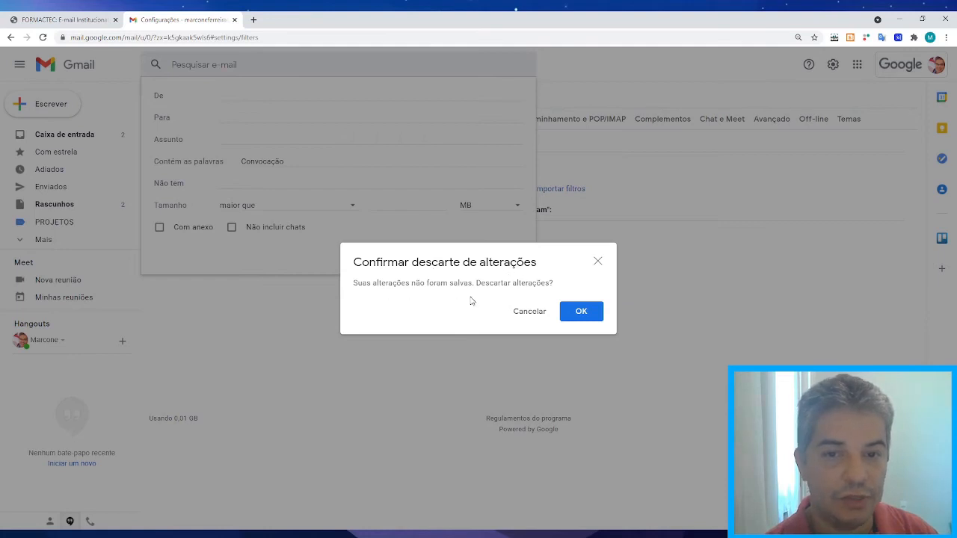
left_click(532, 311)
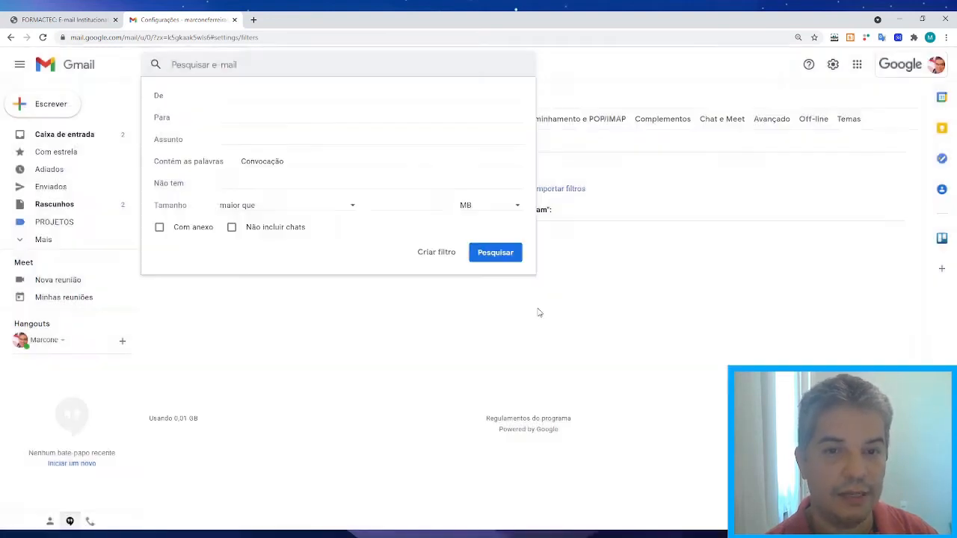
left_click(494, 258)
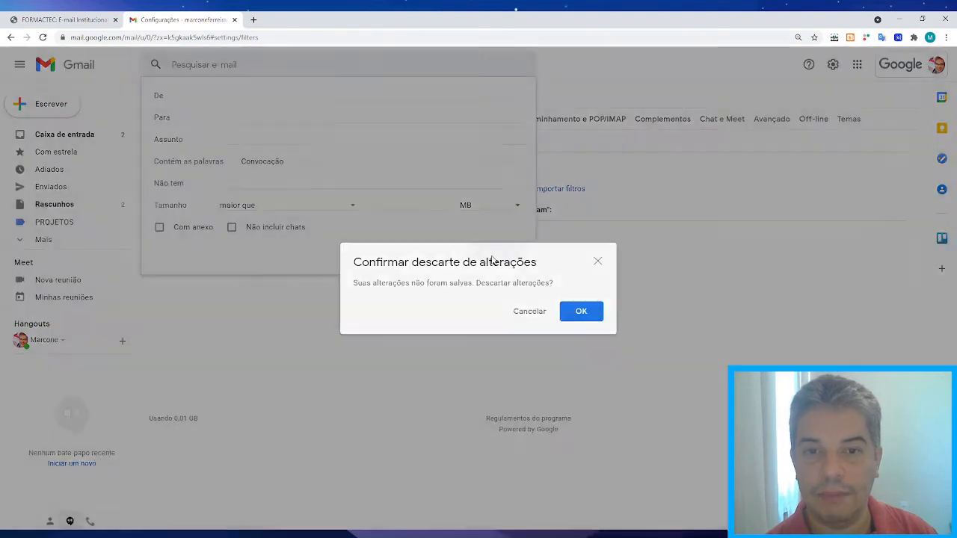
left_click(582, 311)
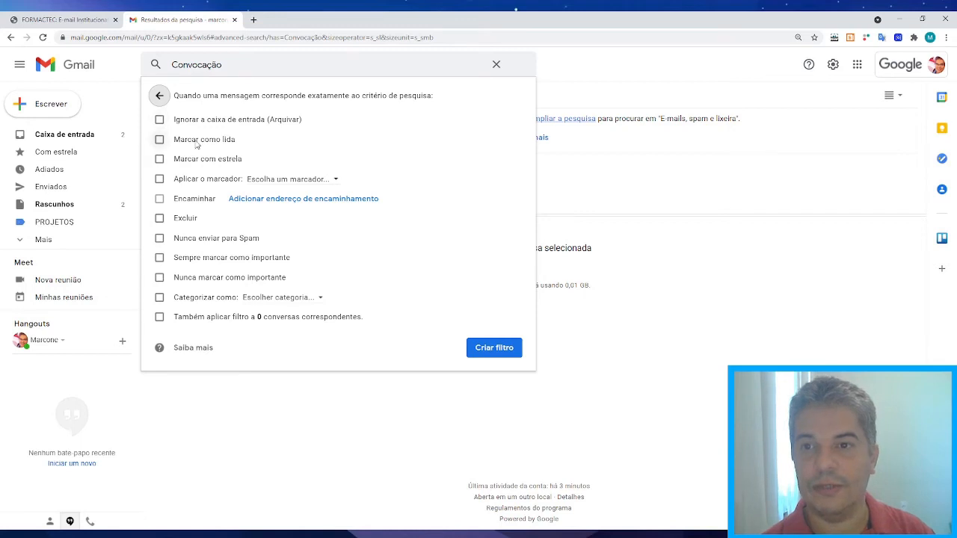
Have the filter apply a new label named CONVOCAÇÕES, then dismiss the notifications prompt.
left_click(160, 180)
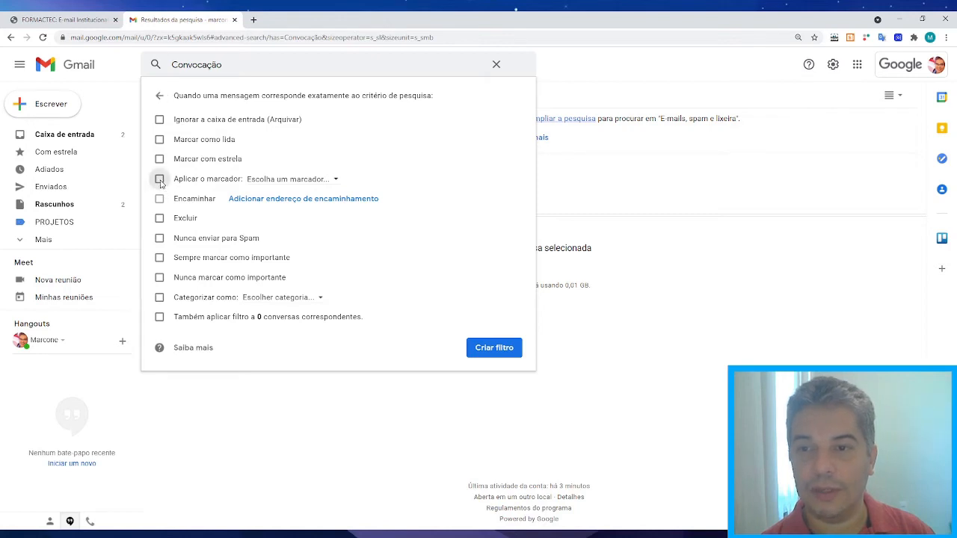
left_click(334, 181)
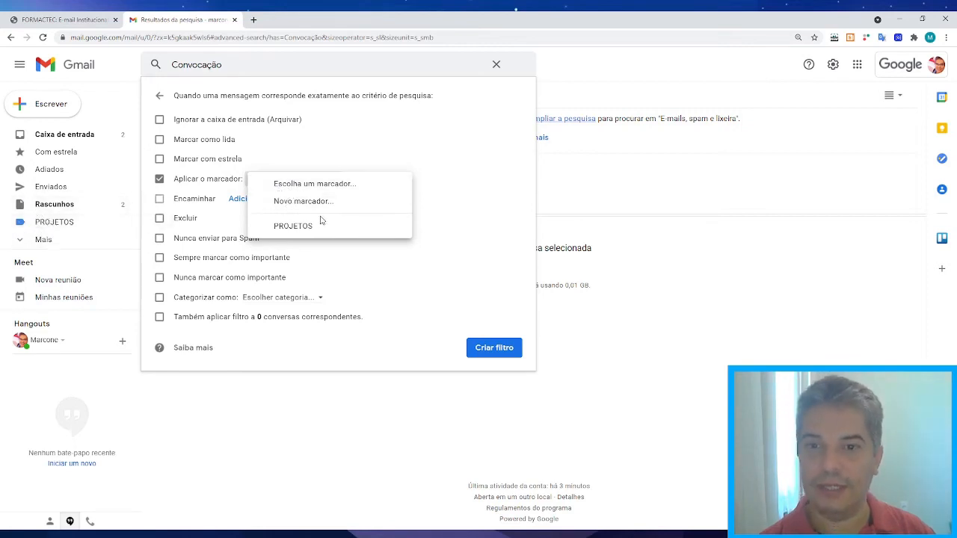
left_click(303, 202)
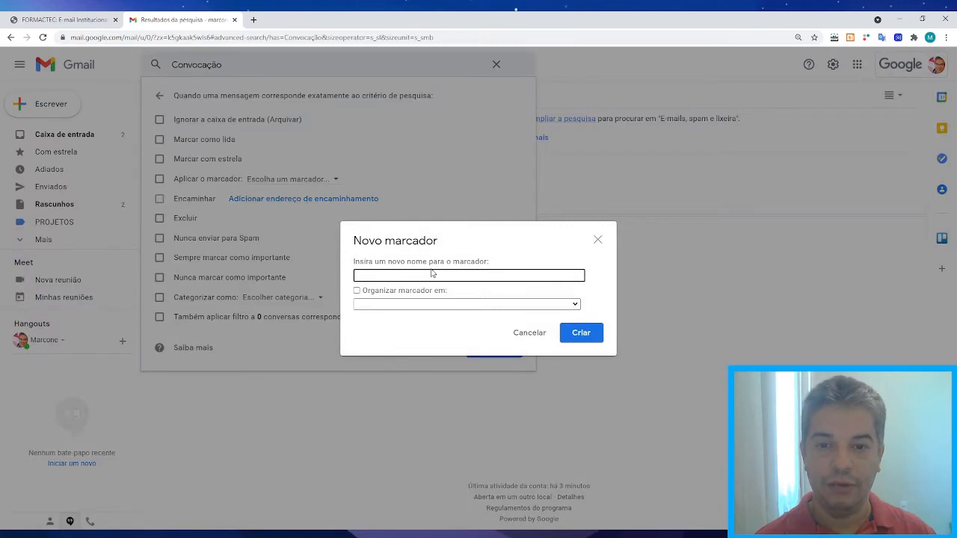
type("CON")
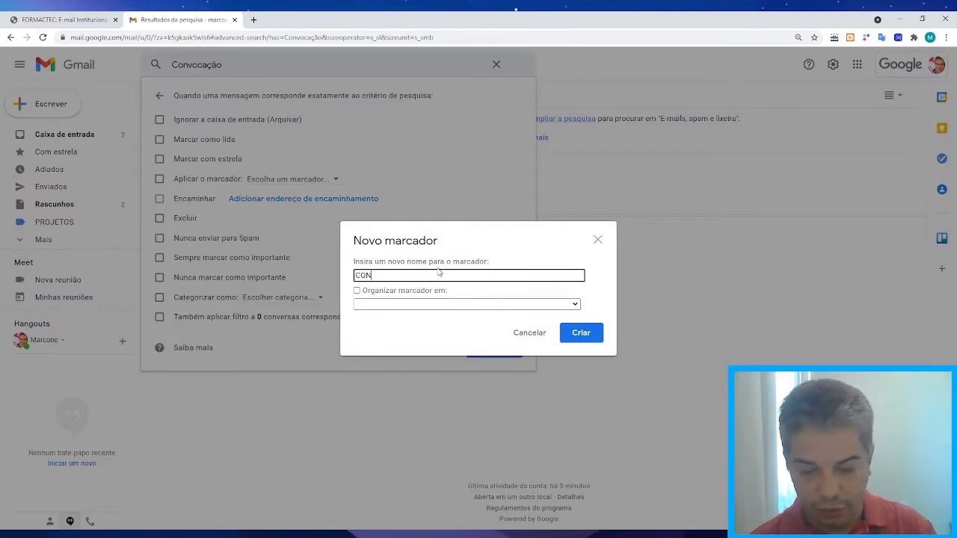
type("VOCAÇÕES")
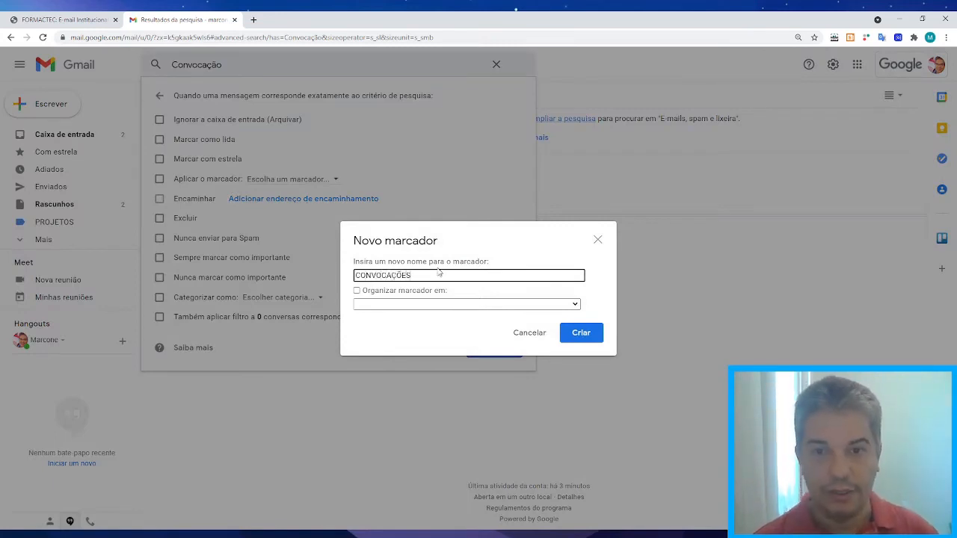
left_click(576, 339)
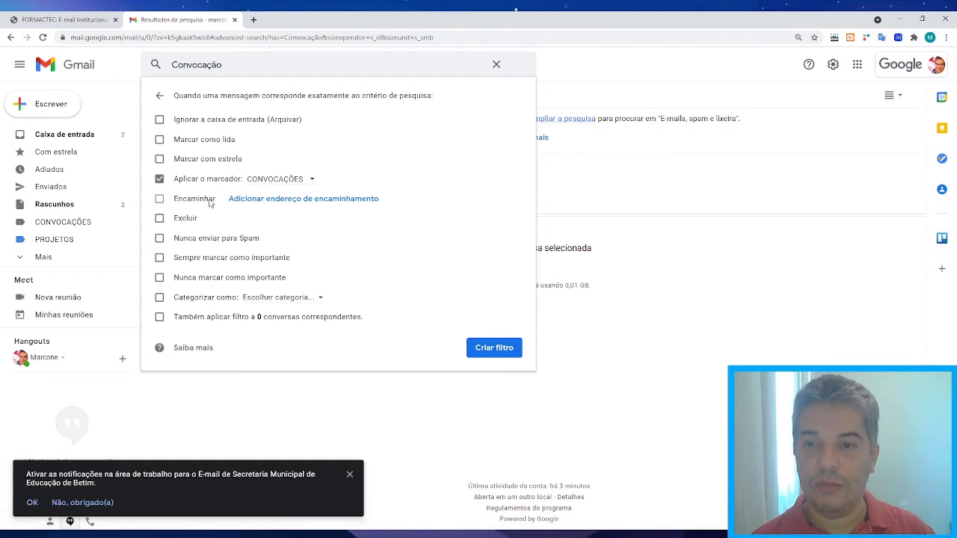
left_click(349, 474)
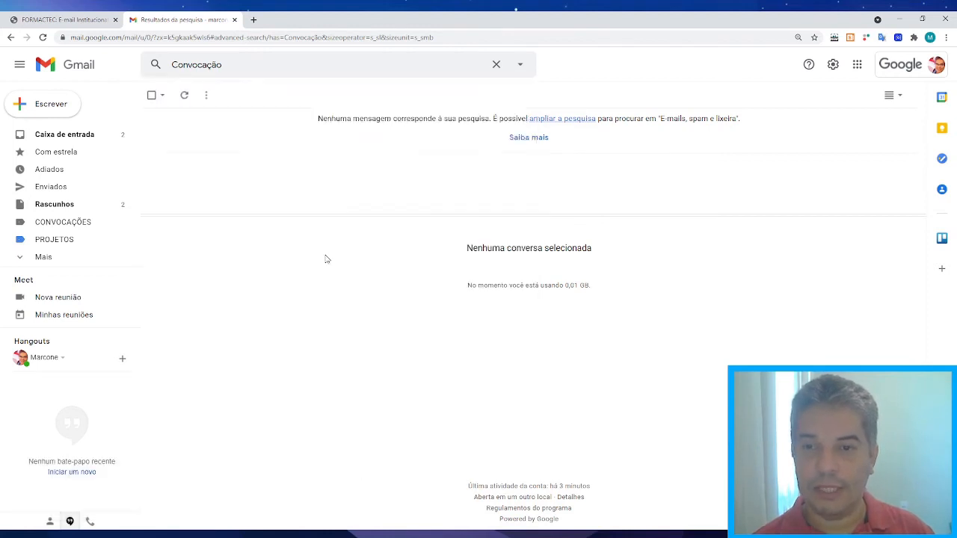
Clear the Convocação search and view the empty CONVOCAÇÕES label.
left_click(247, 64)
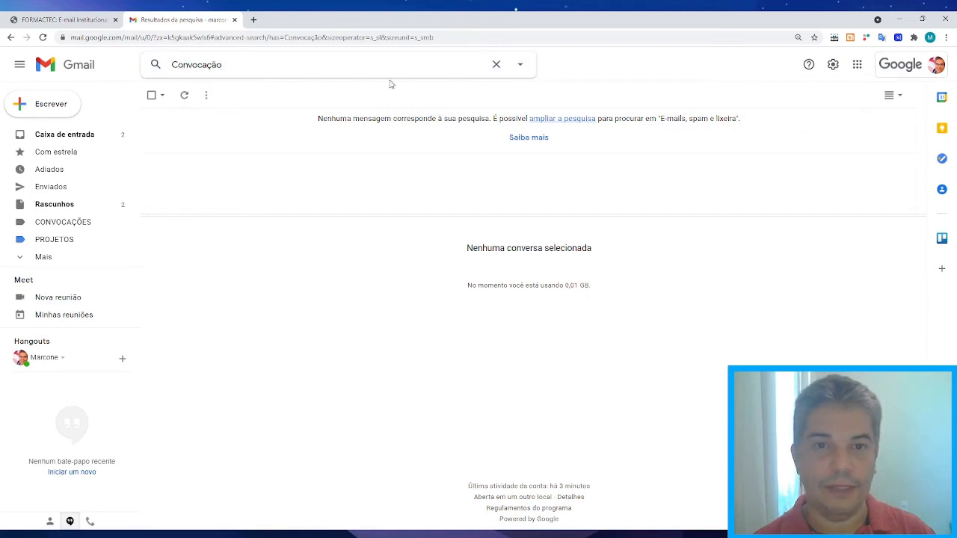
left_click(496, 64)
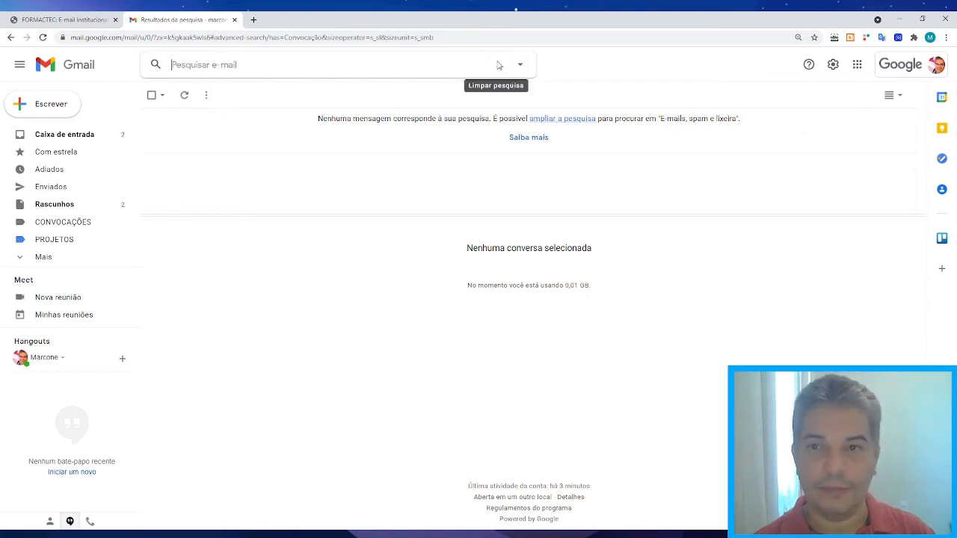
left_click(390, 232)
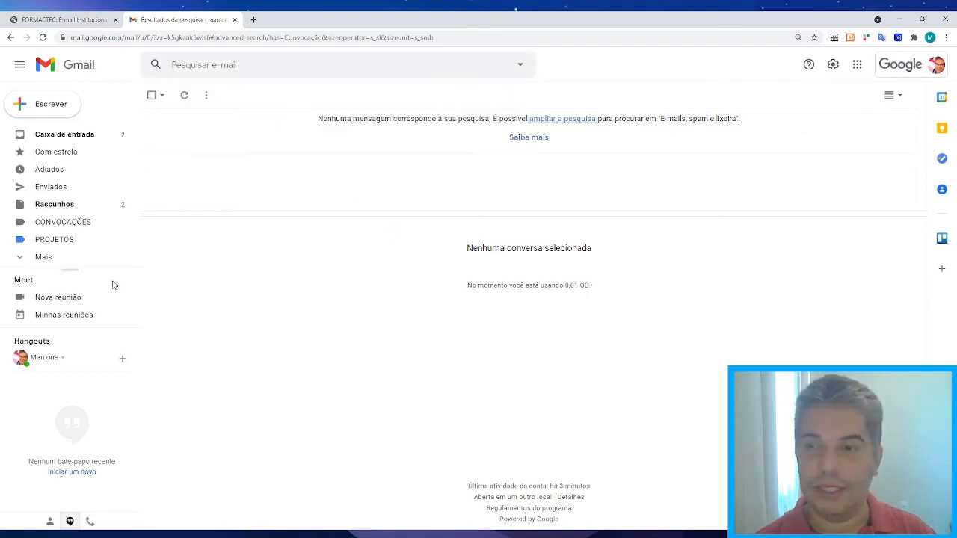
left_click(68, 224)
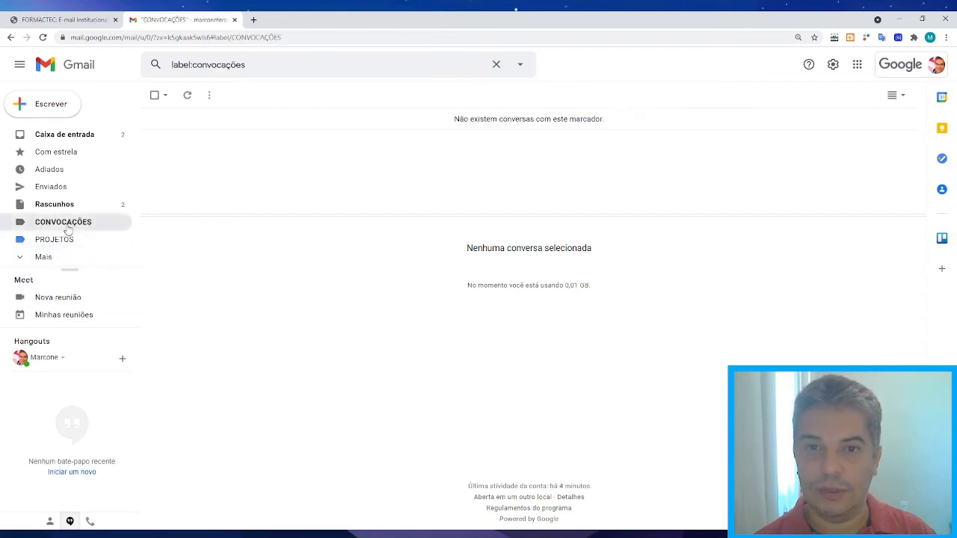
Open all settings on the Filtros e endereços bloqueados tab.
left_click(832, 65)
left_click(828, 123)
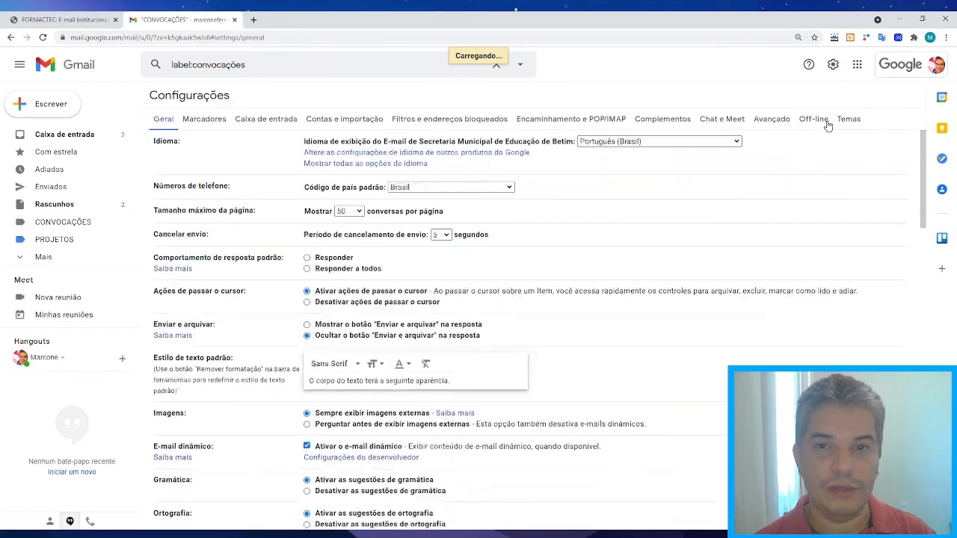
left_click(448, 118)
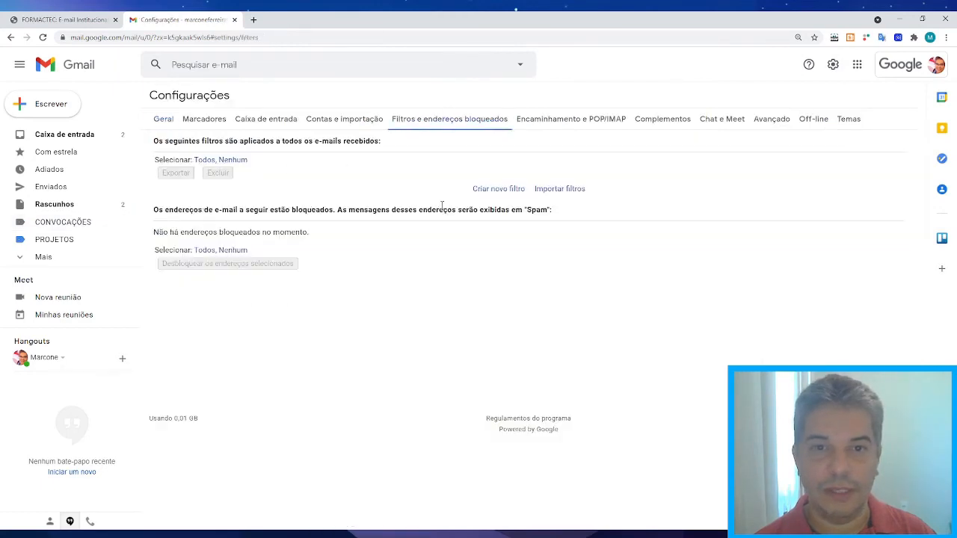
Start a new filter with CONVOCAÇÃO as the words to contain and run the search.
left_click(498, 188)
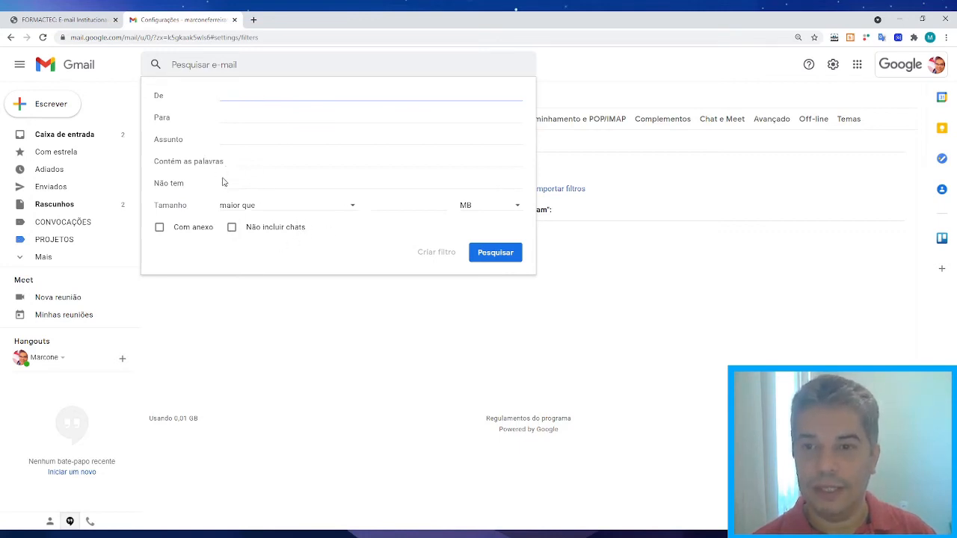
left_click(249, 164)
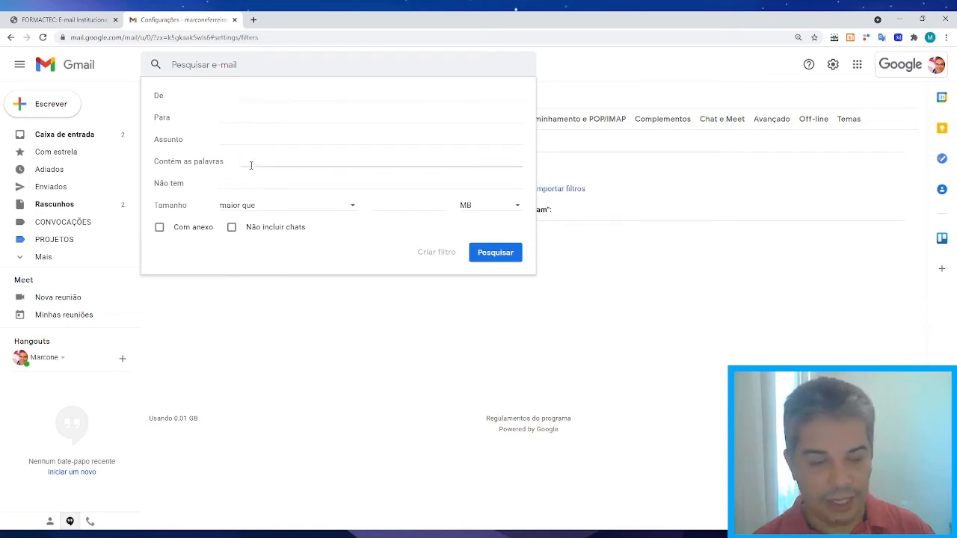
type("CONVO")
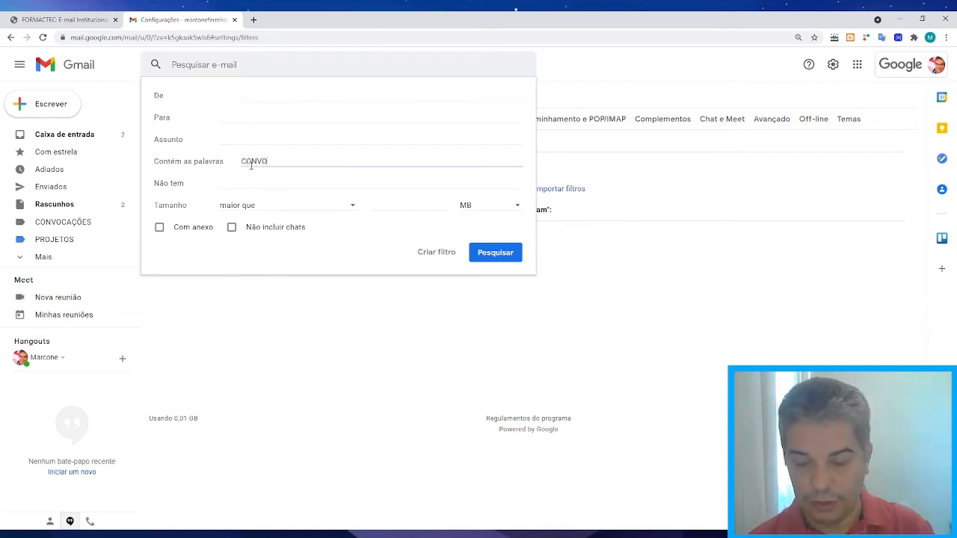
type("CAÇÃO")
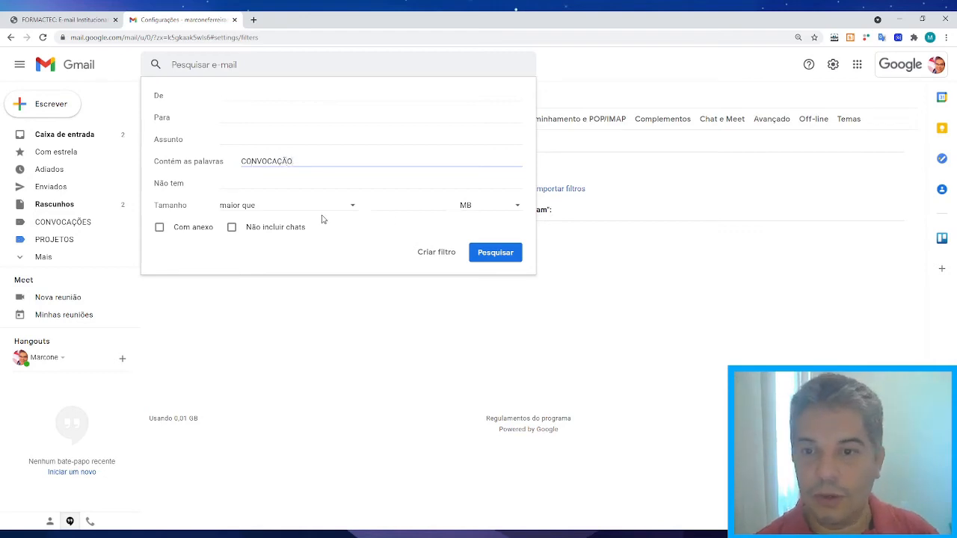
left_click(483, 253)
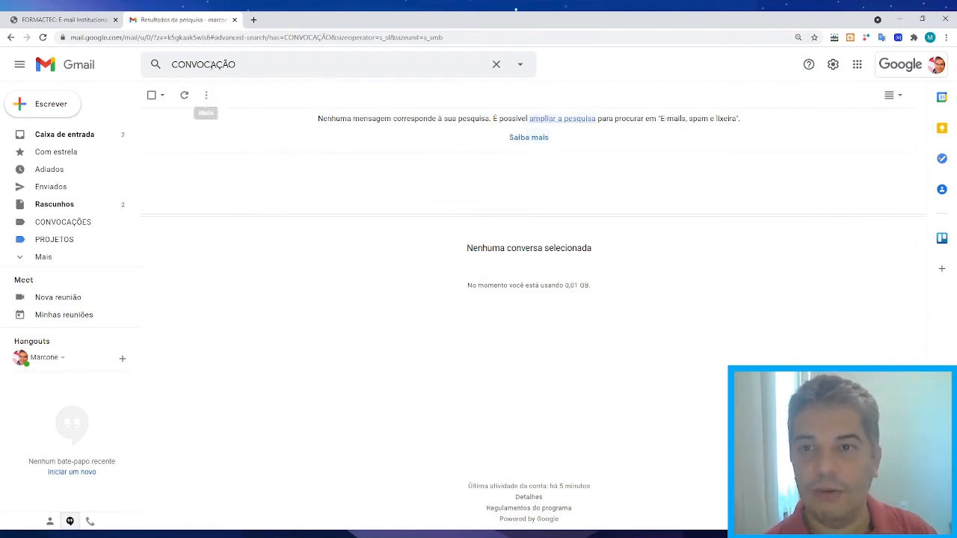
left_click(246, 65)
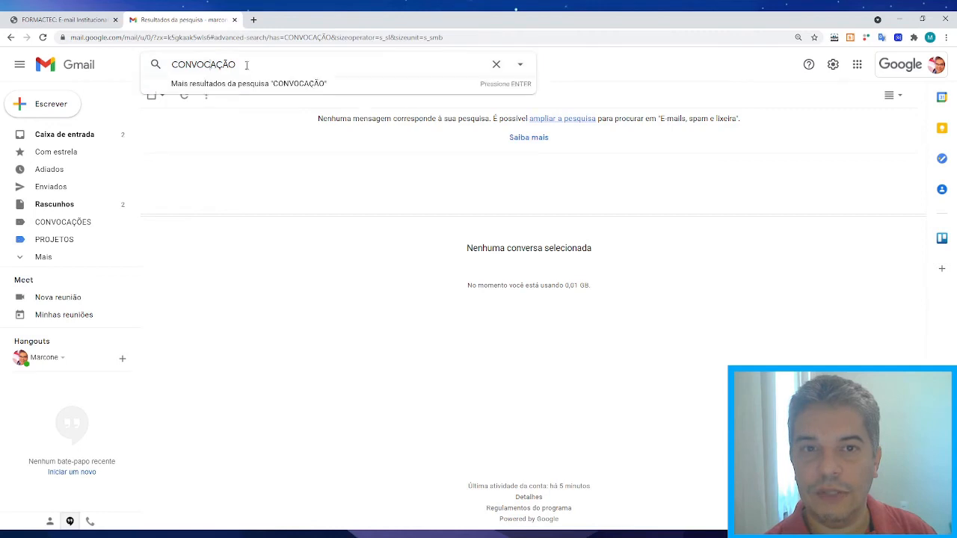
left_click(306, 87)
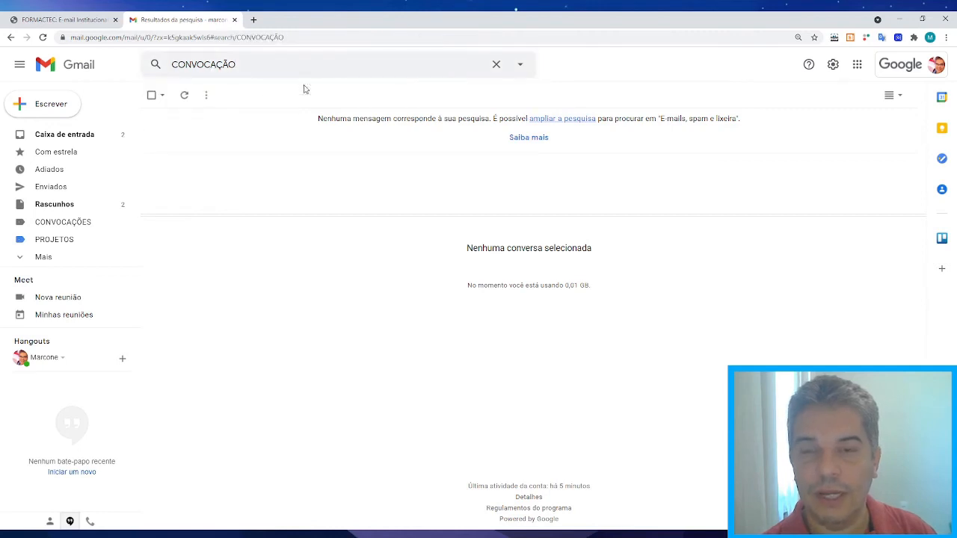
Retype CONVOCAÇÃO in the search box and open the detailed search options at the words field.
left_click(518, 66)
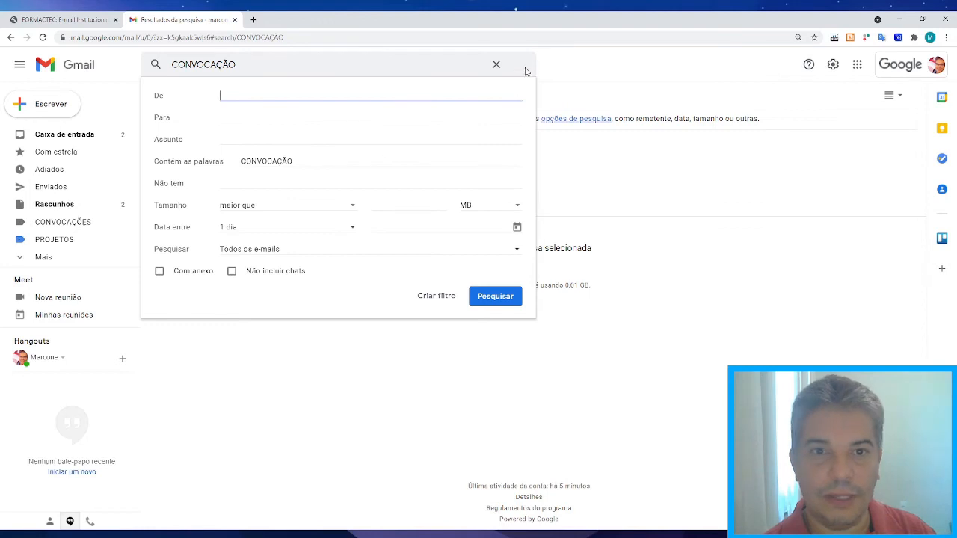
left_click(495, 65)
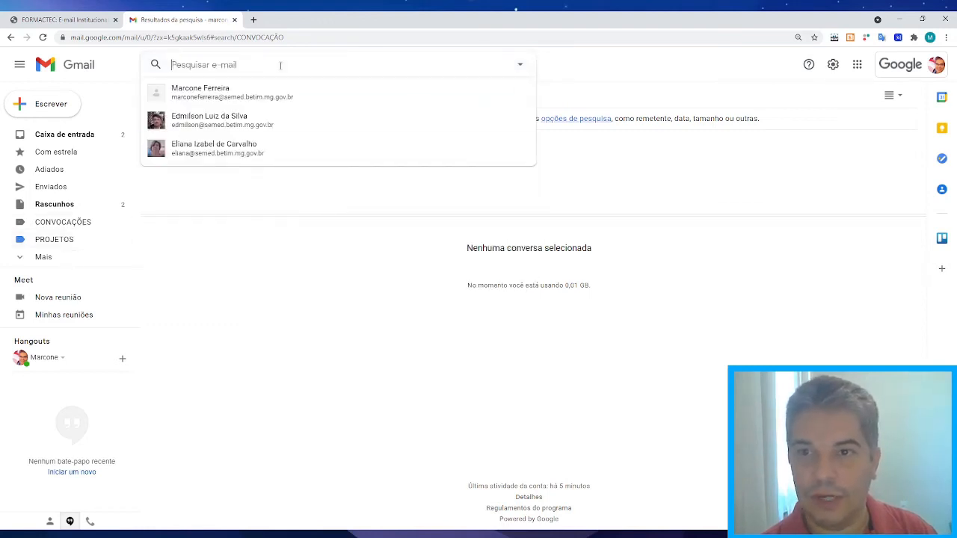
type("CONOV")
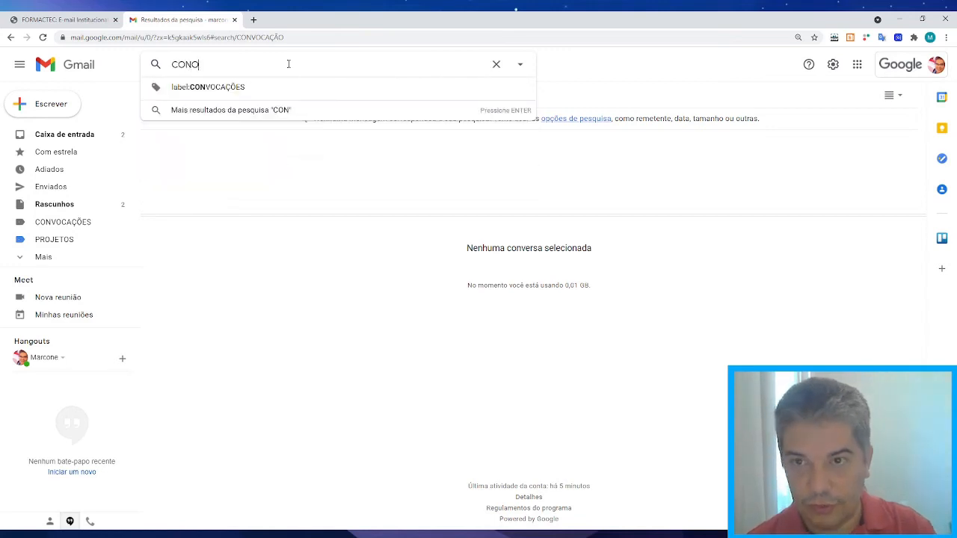
key("BackSpace")
key("BackSpace")
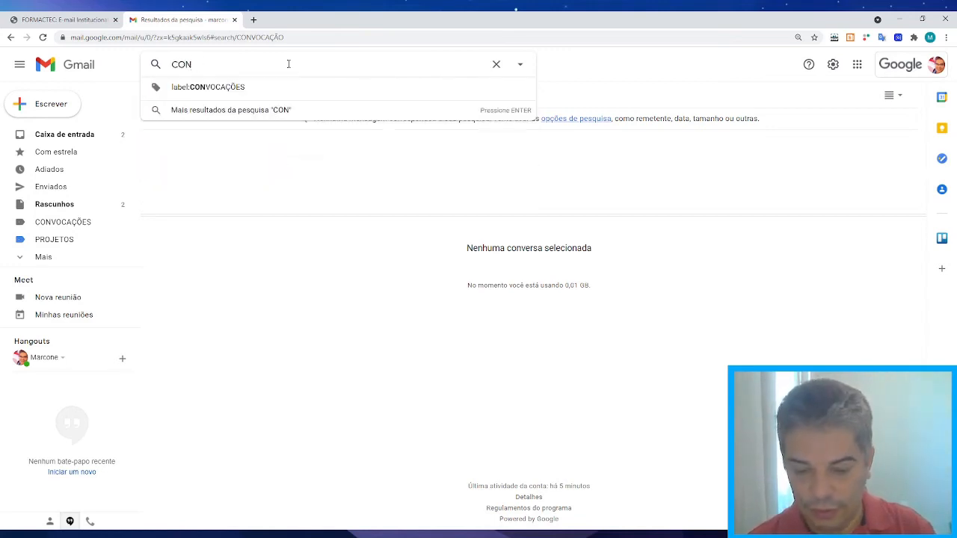
type("VOCAÇÃO")
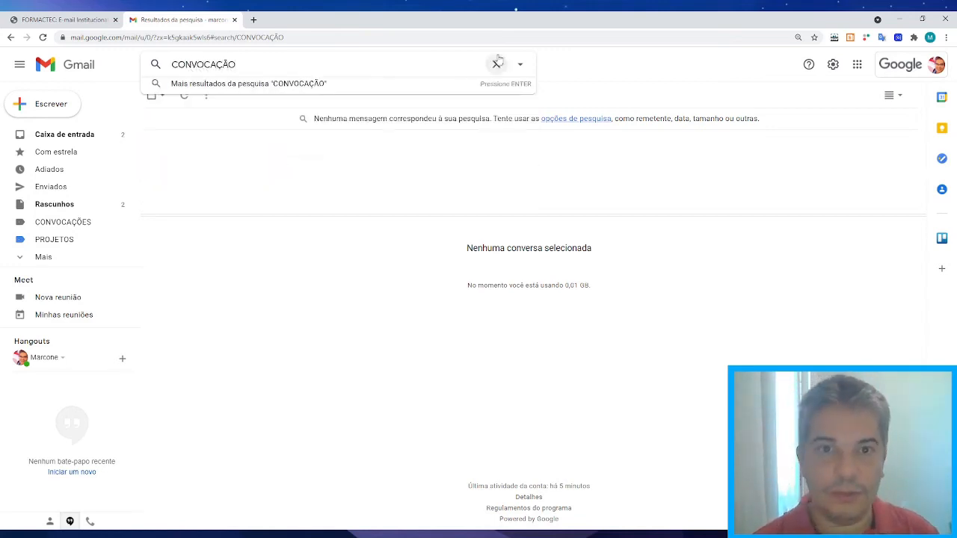
left_click(521, 65)
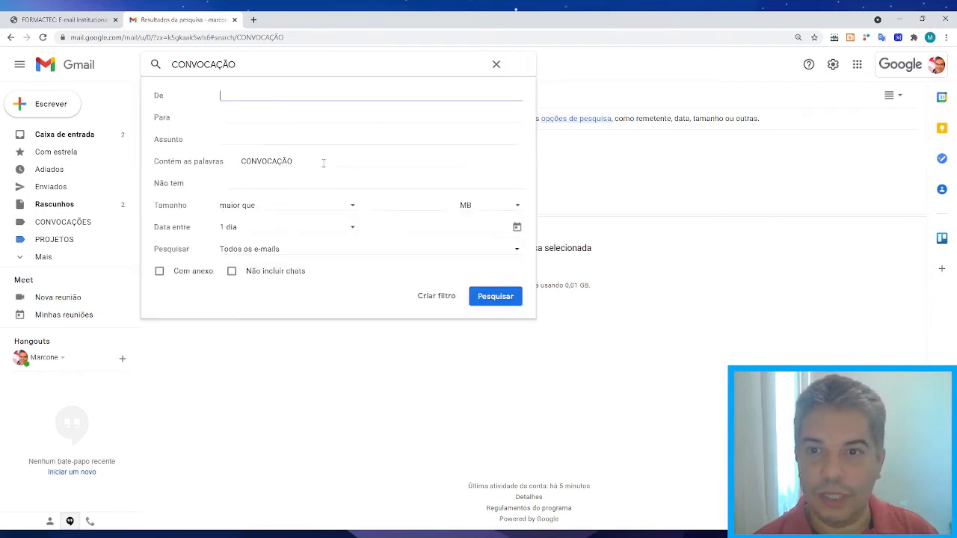
left_click(300, 162)
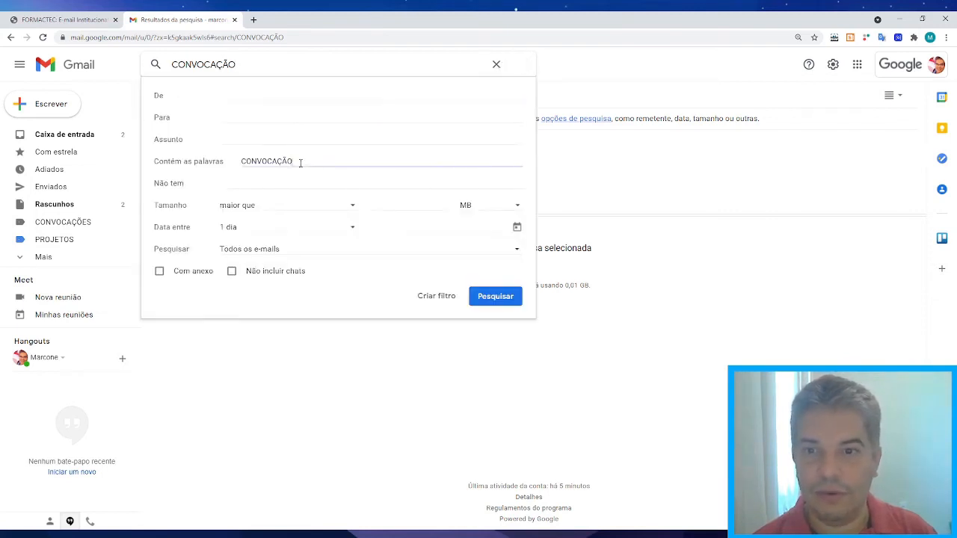
Have the CONVOCAÇÃO filter apply CONVOCAÇÕES, always mark as important, and categorize matches.
left_click(436, 297)
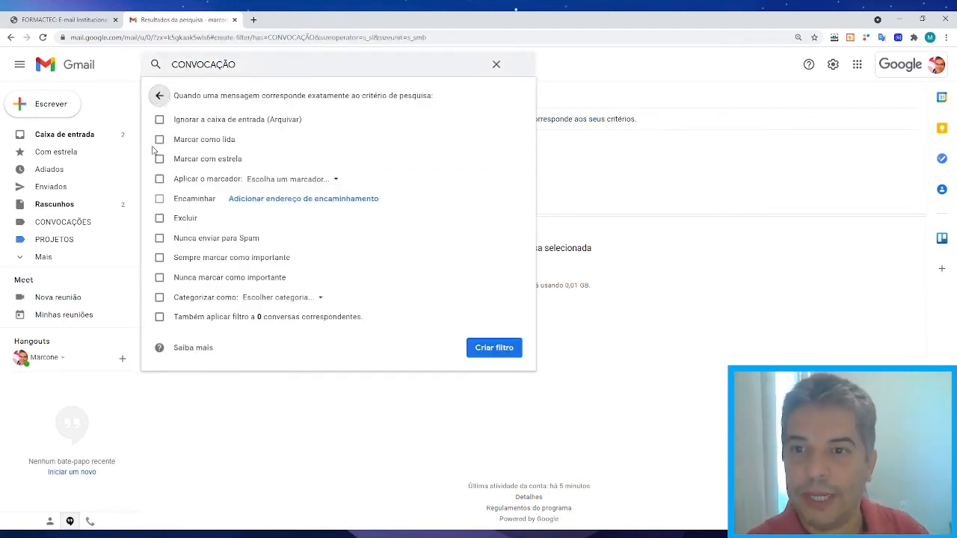
left_click(160, 179)
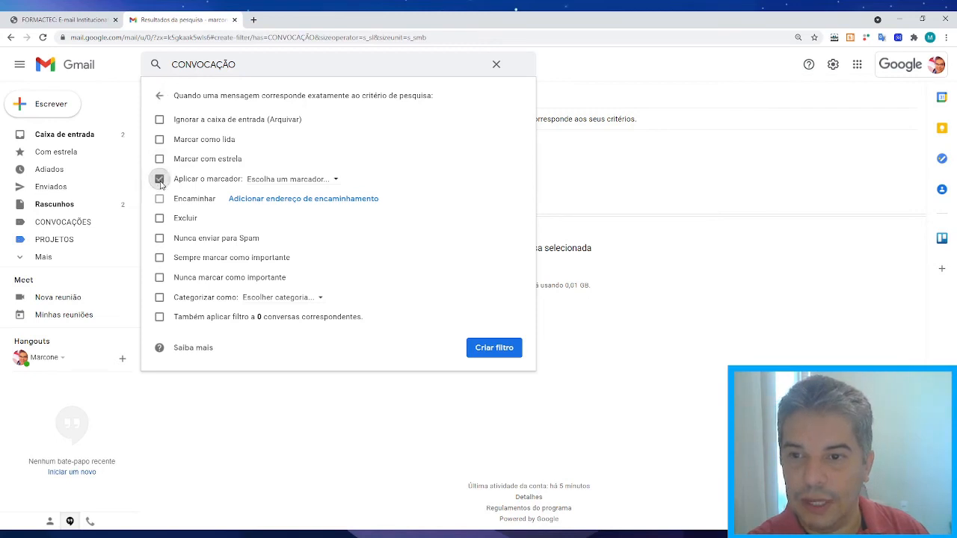
left_click(335, 180)
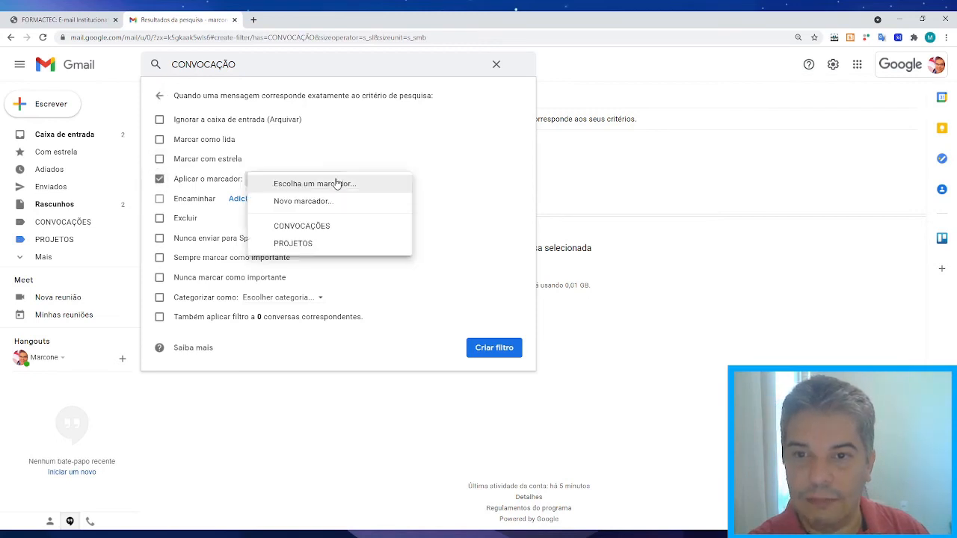
left_click(299, 227)
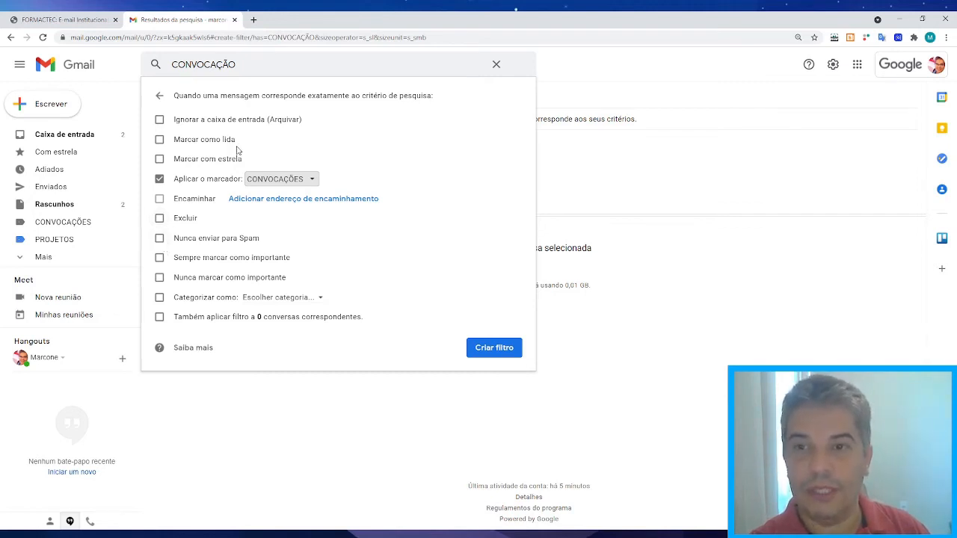
left_click(160, 260)
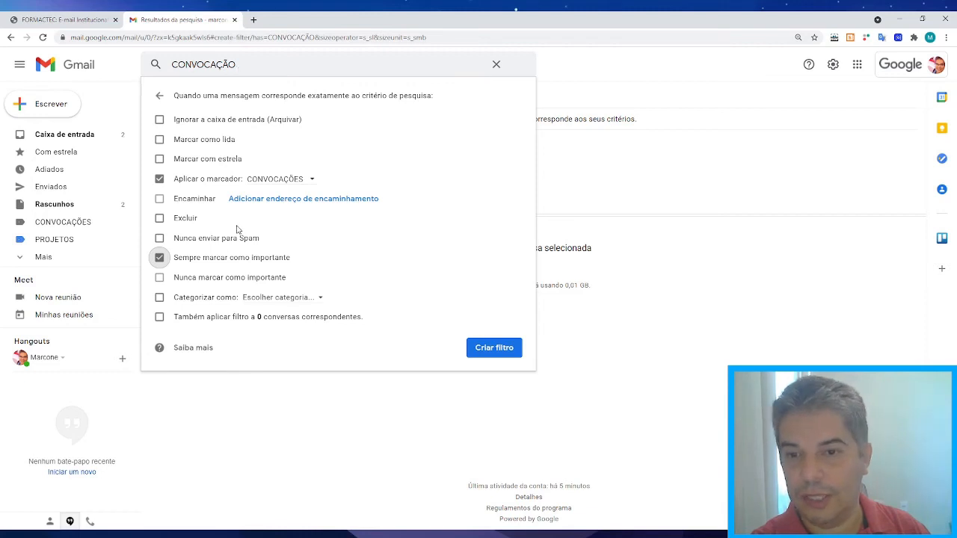
left_click(160, 298)
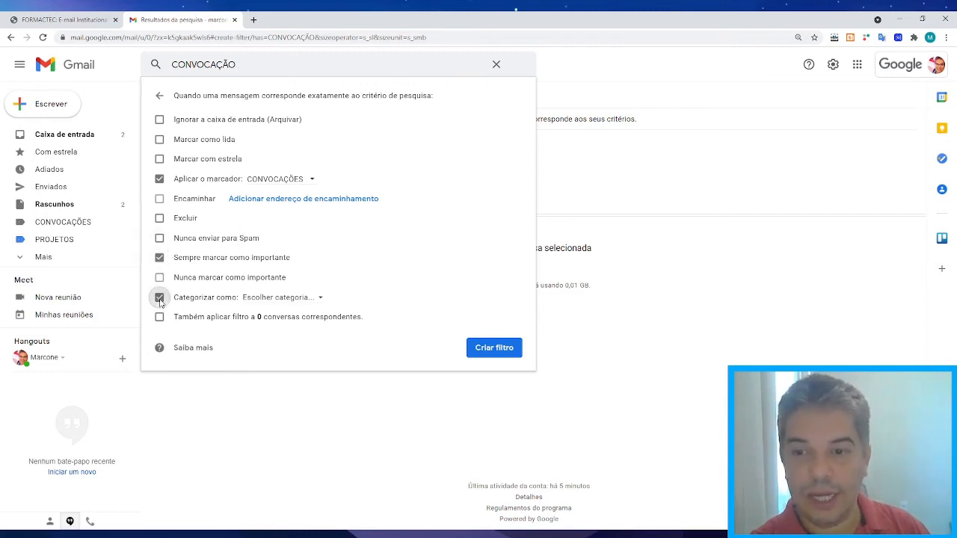
Create the CONVOCAÇÃO filter with categorizing unticked, also applying it to existing matching conversations.
left_click(318, 299)
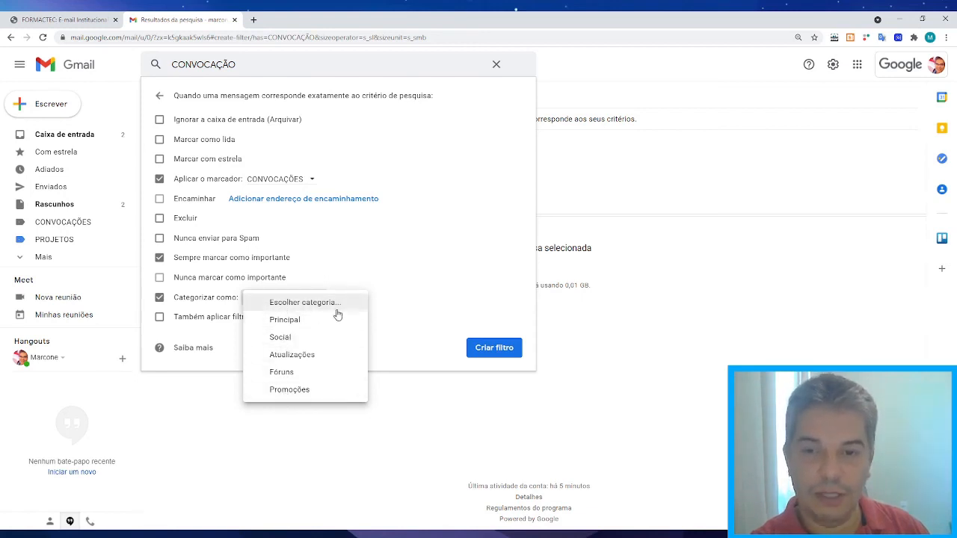
left_click(397, 303)
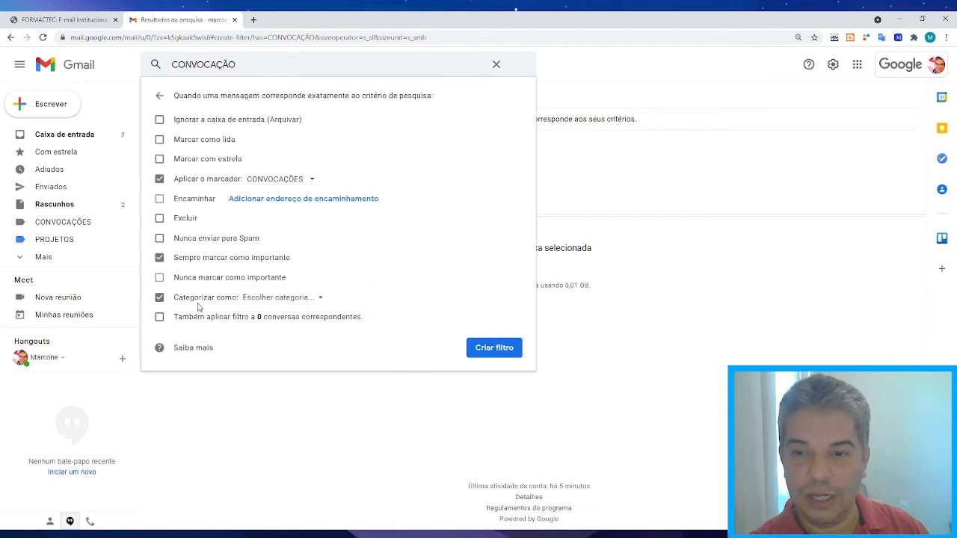
left_click(159, 298)
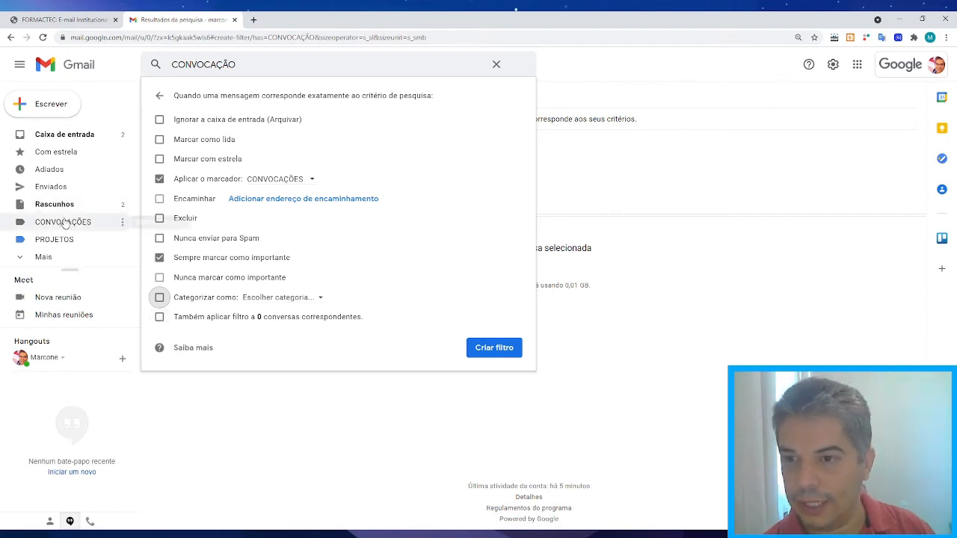
left_click(160, 320)
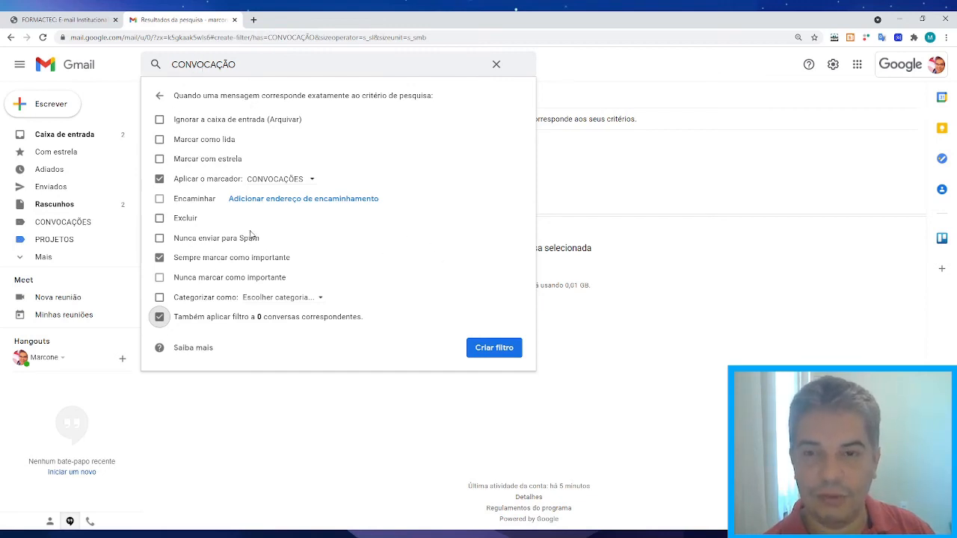
left_click(491, 352)
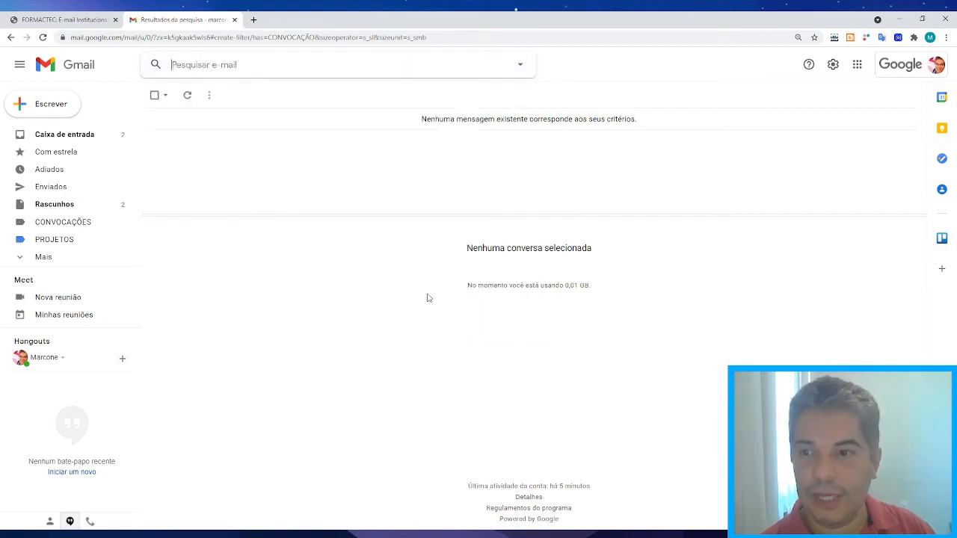
Check the CONVOCAÇÕES label for the new convocação message, then go back to the inbox.
left_click(54, 227)
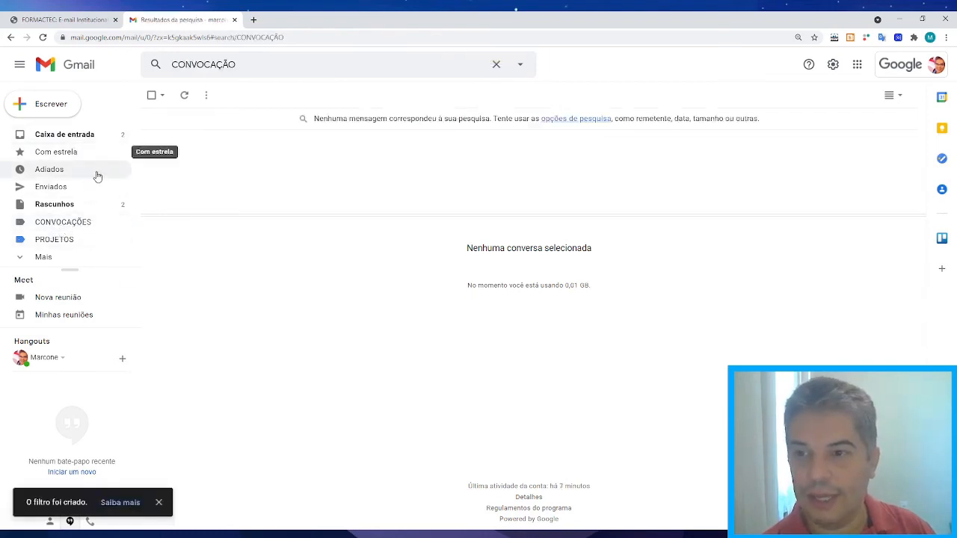
left_click(86, 133)
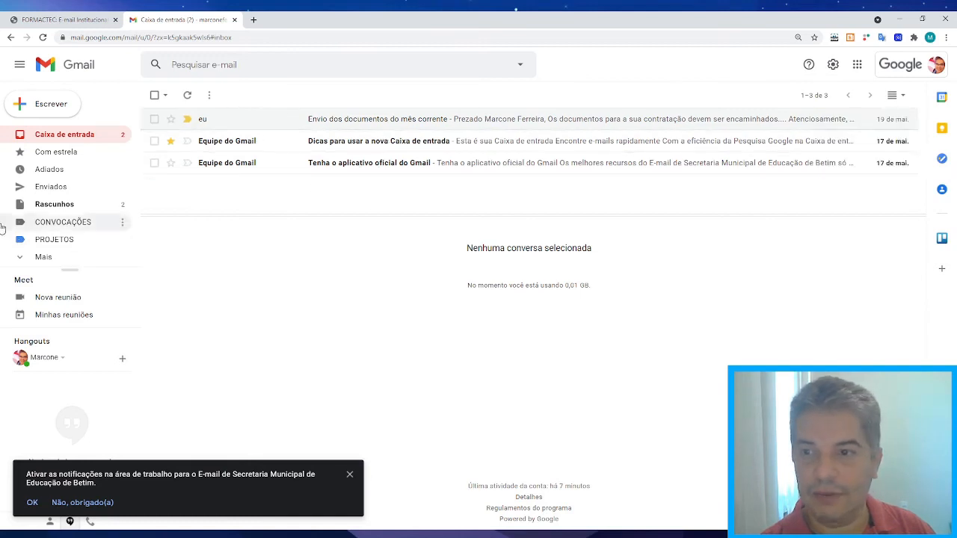
left_click(67, 222)
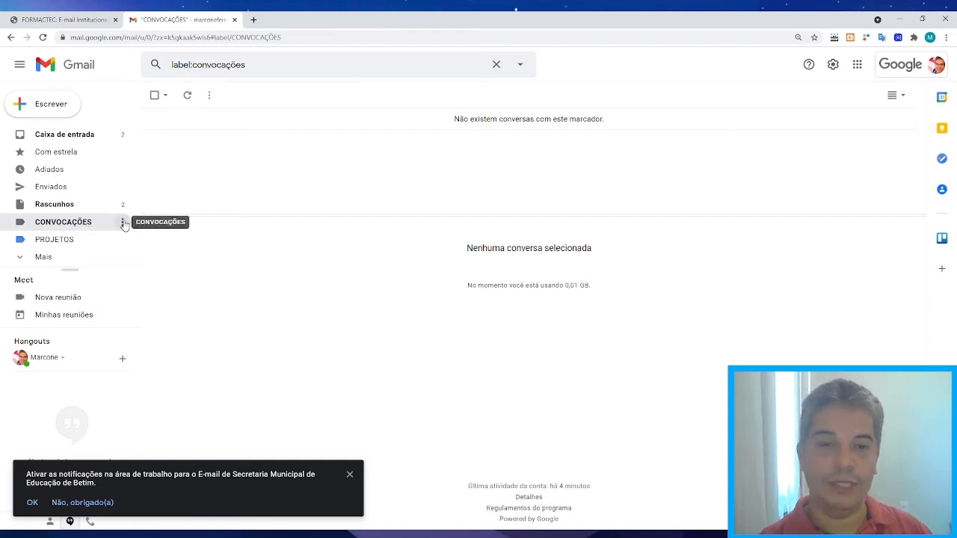
left_click(84, 134)
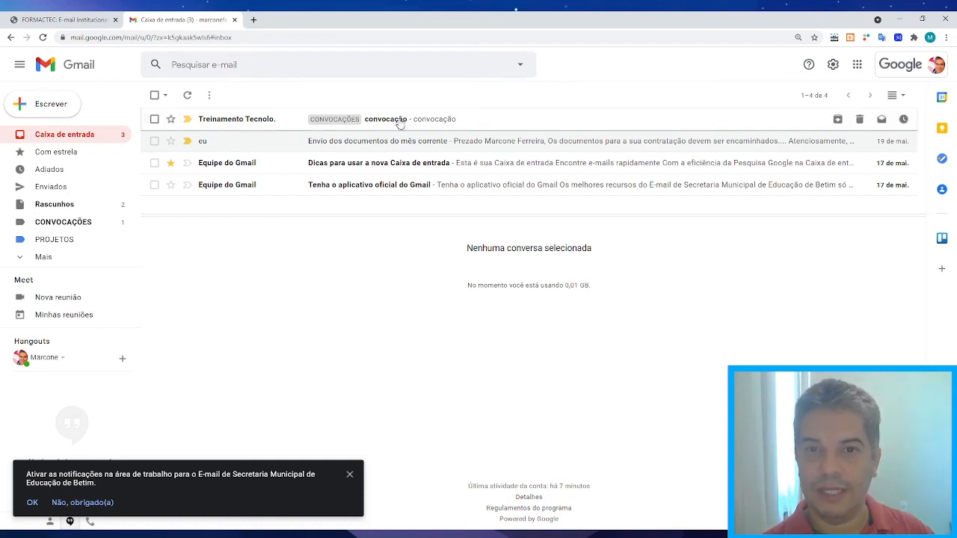
View the message under CONVOCAÇÕES, then open the Filtros e endereços bloqueados settings tab.
left_click(62, 224)
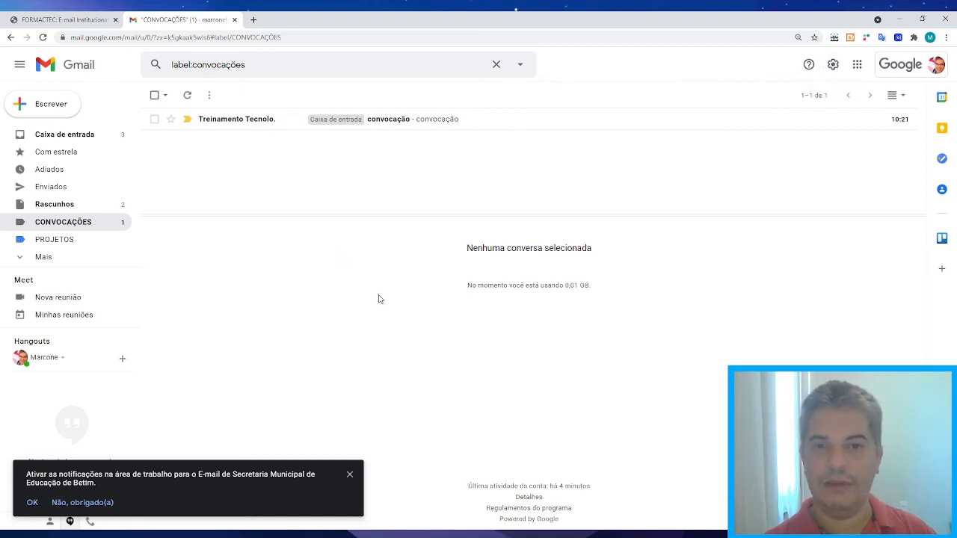
left_click(37, 134)
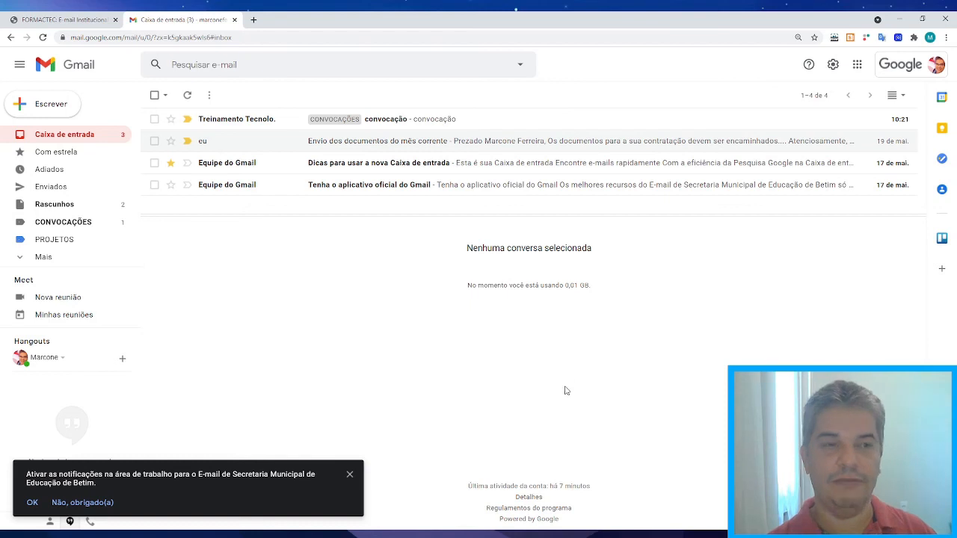
left_click(834, 64)
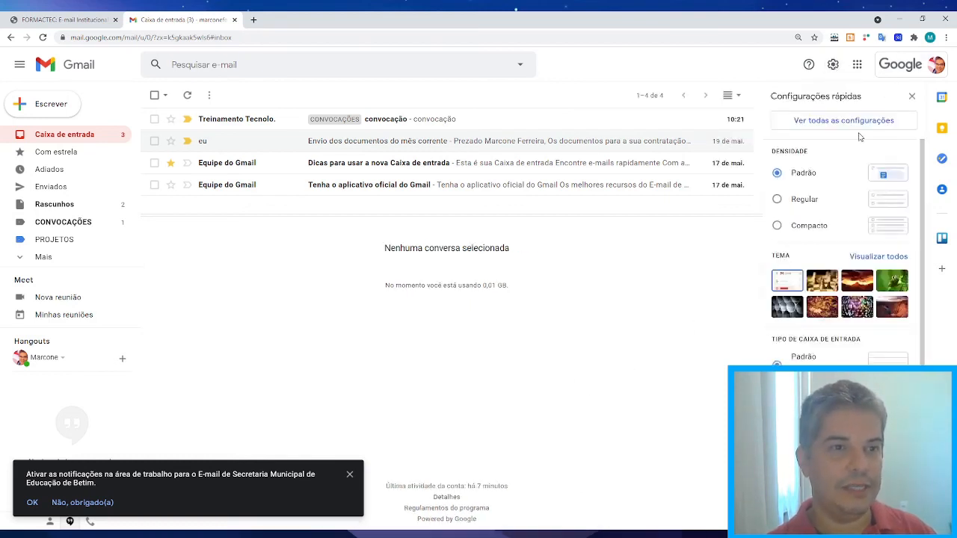
left_click(852, 121)
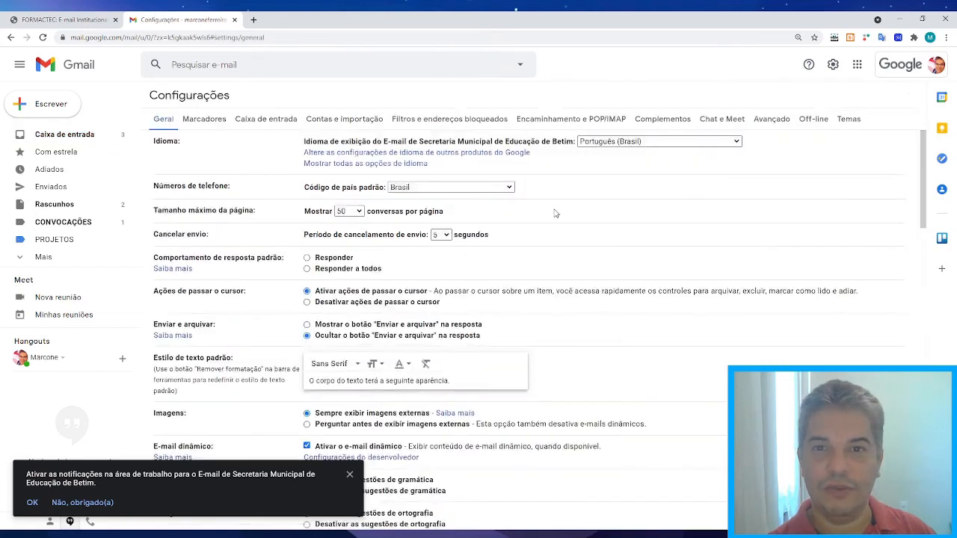
left_click(359, 120)
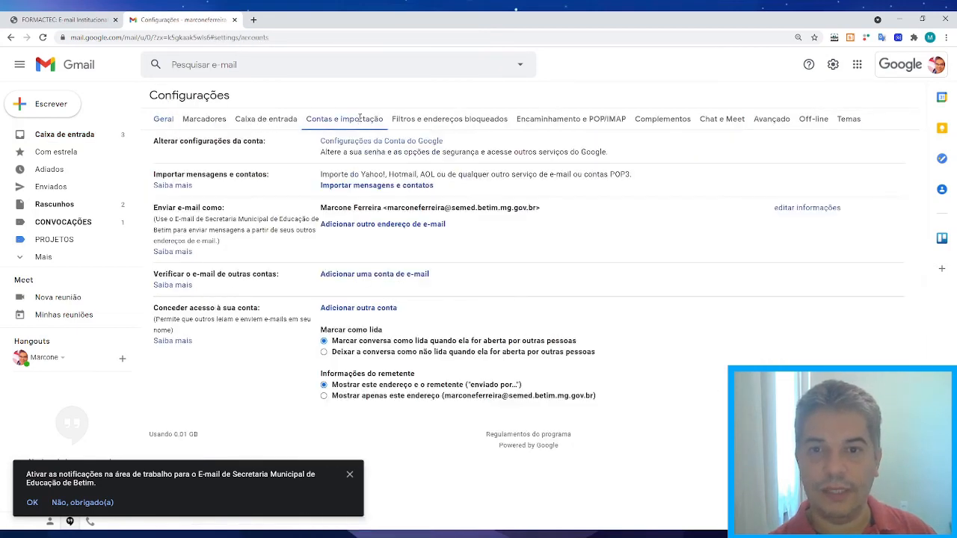
left_click(439, 121)
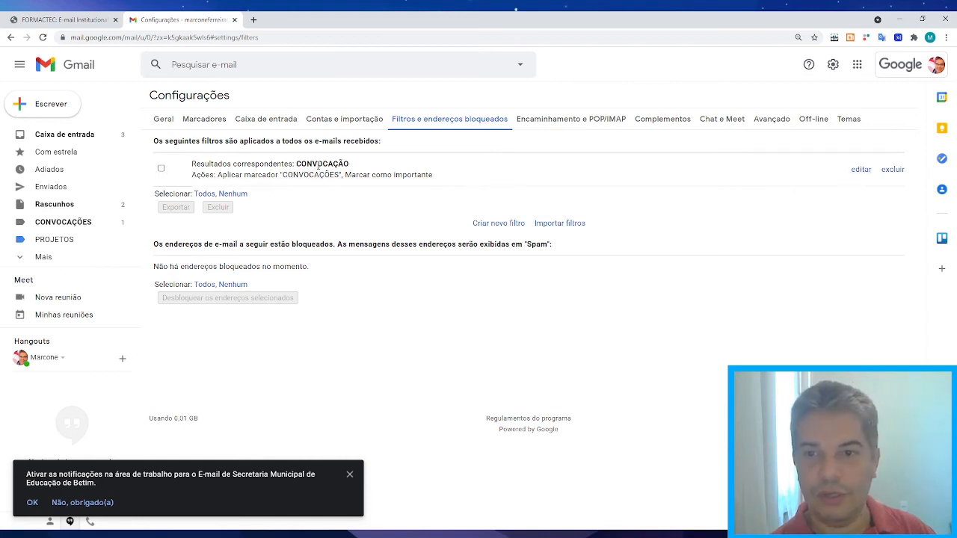
Edit the CONVOCAÇÃO filter to also apply to the 1 existing matching conversation and save it.
left_click(862, 171)
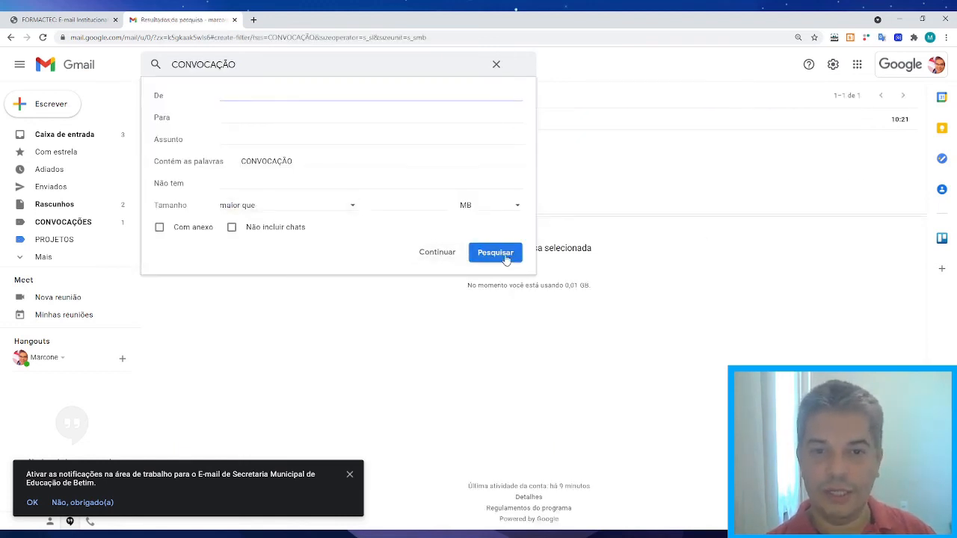
left_click(451, 257)
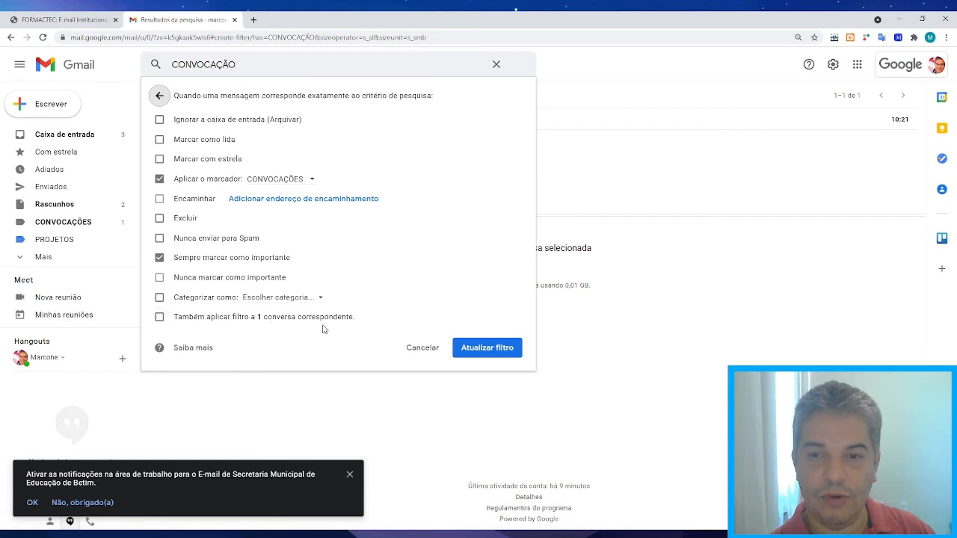
left_click(161, 318)
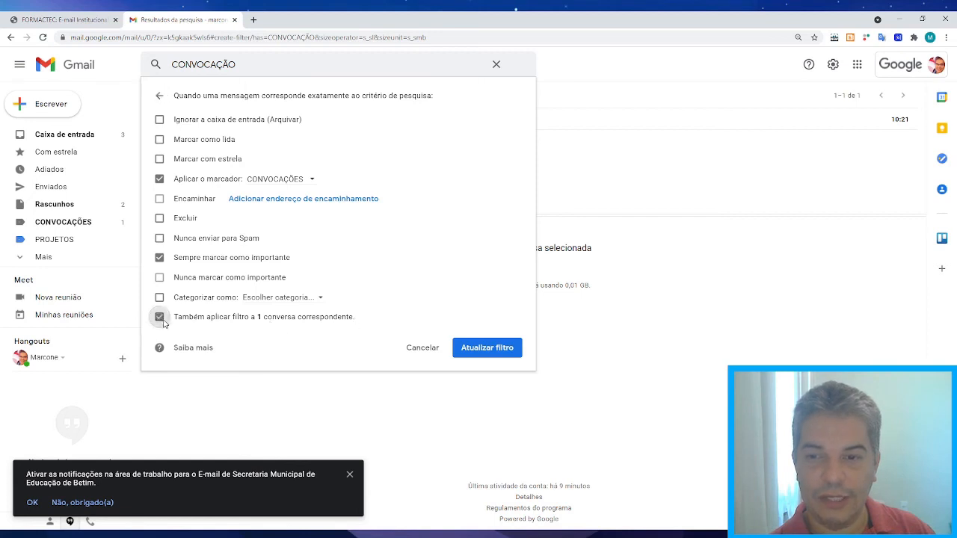
left_click(490, 348)
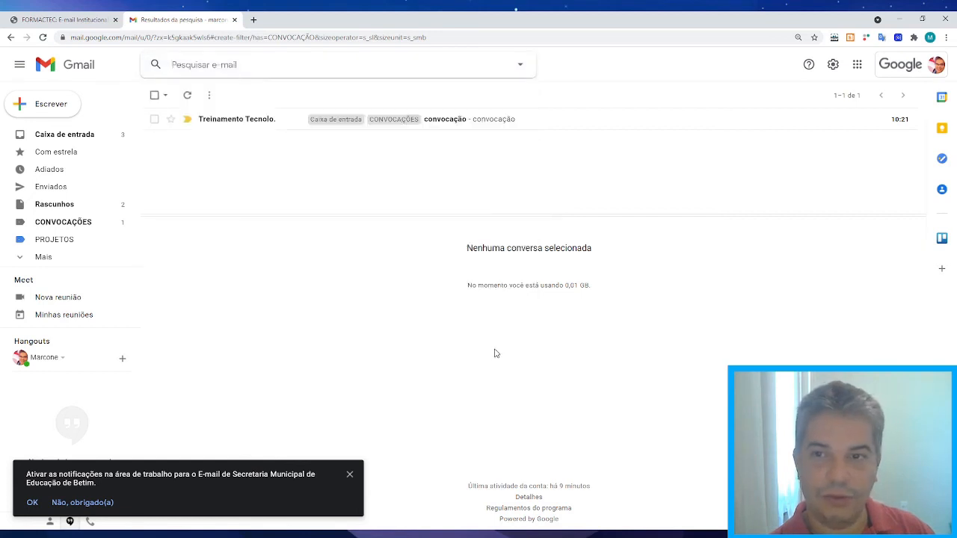
left_click(59, 137)
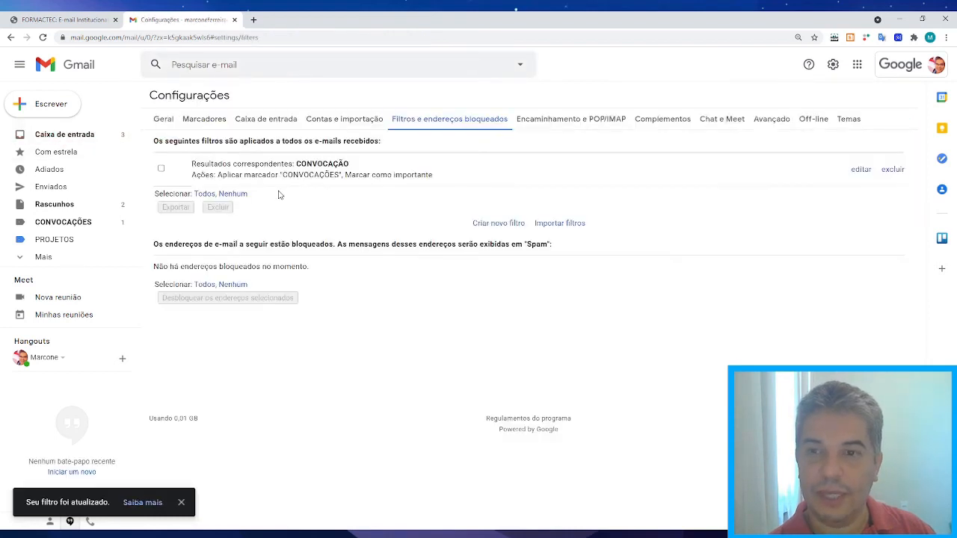
Open full settings and step through the Filtros and POP/IMAP tabs to Complementos, which lists Trello.
left_click(62, 136)
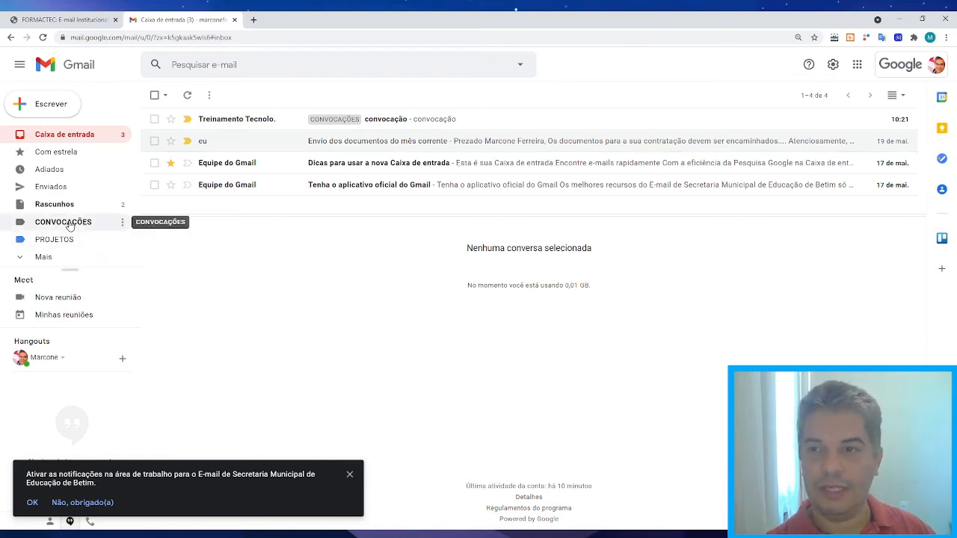
left_click(835, 65)
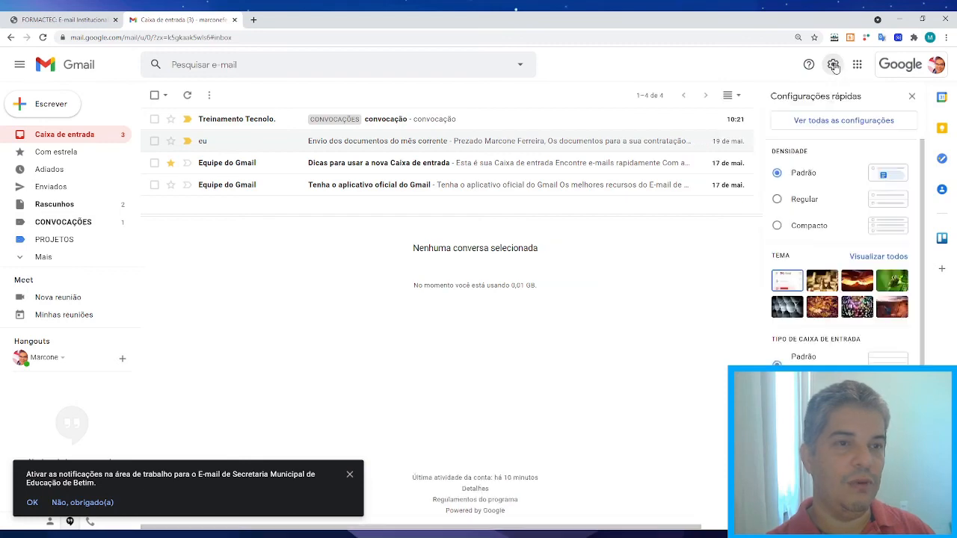
left_click(828, 122)
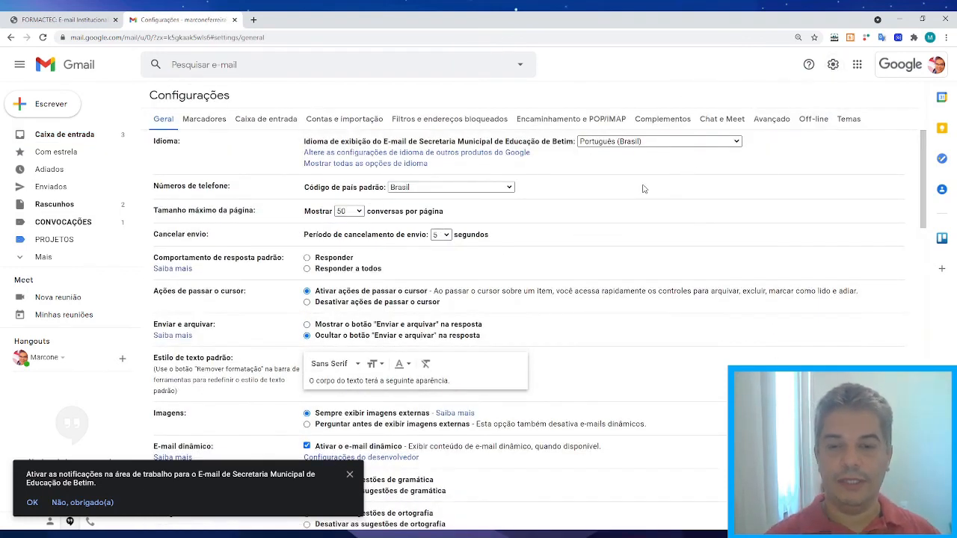
left_click(427, 119)
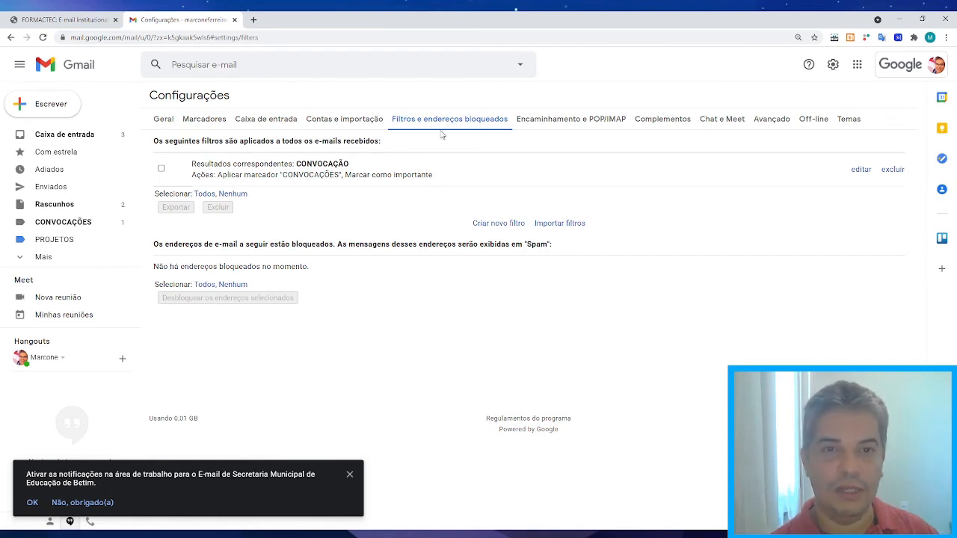
left_click(559, 121)
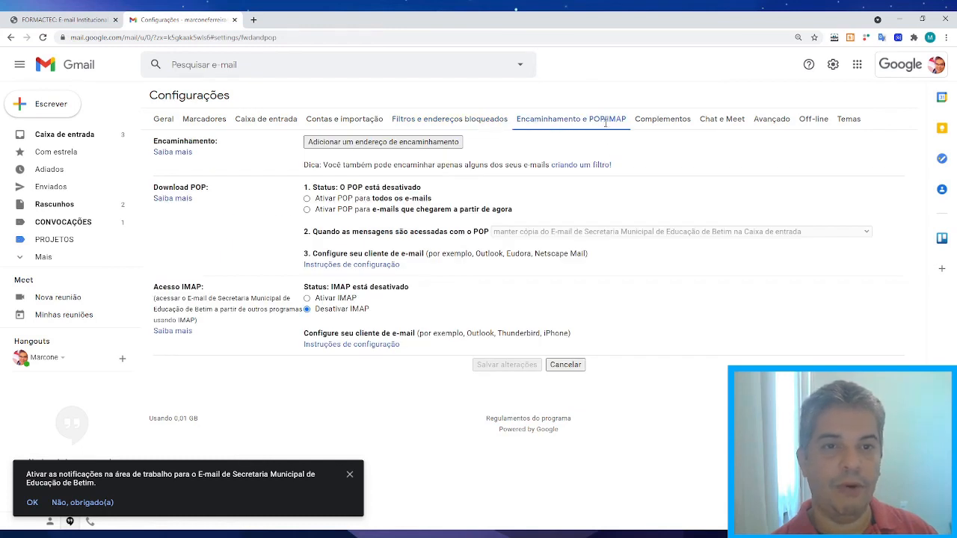
left_click(666, 120)
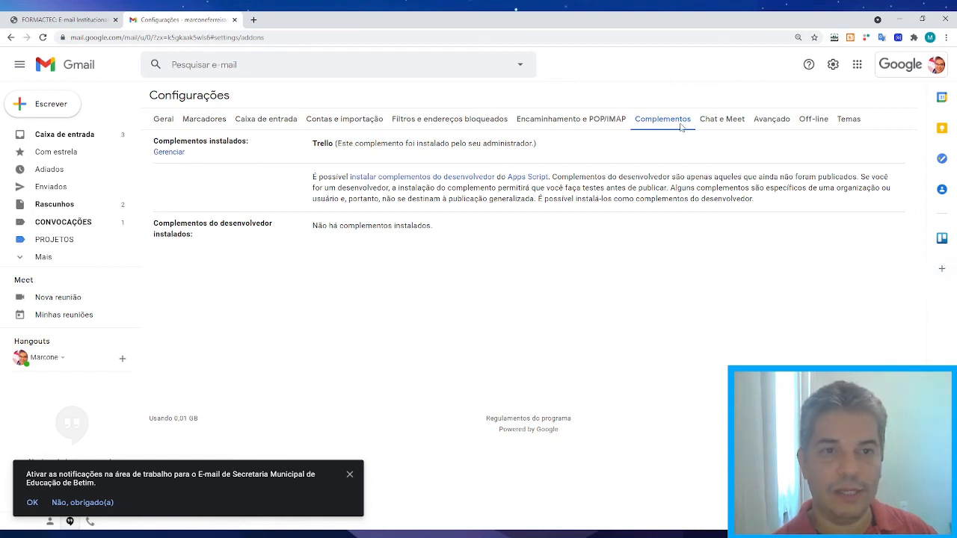
Switch settings to the Chat e Meet tab showing the Hangouts and Meet options.
left_click(722, 121)
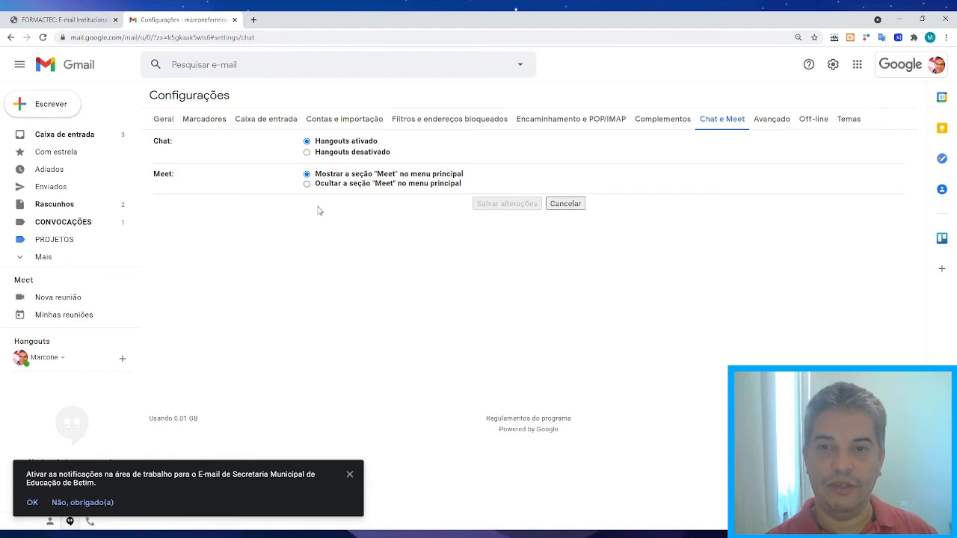
Select Hangouts desativado without saving, then view the Avançado settings tab.
left_click(306, 153)
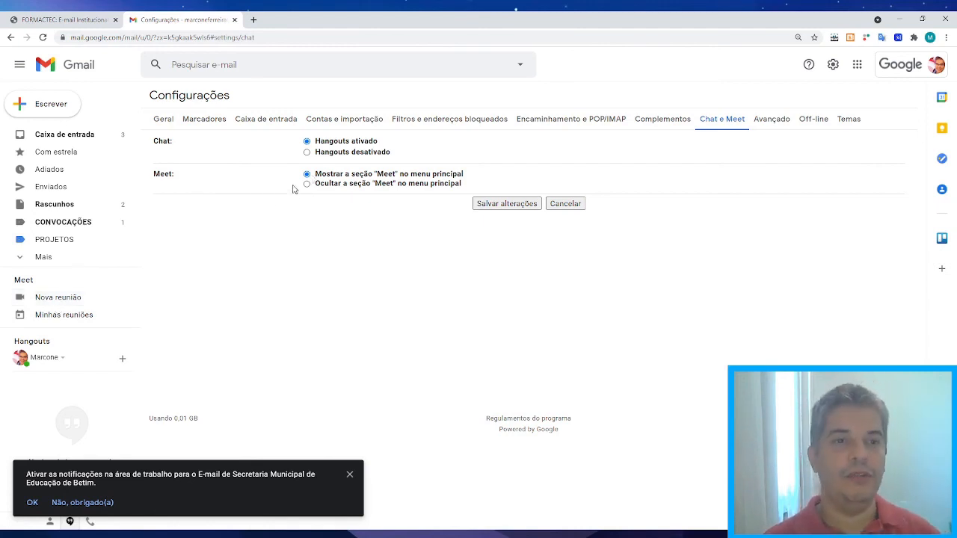
left_click(774, 119)
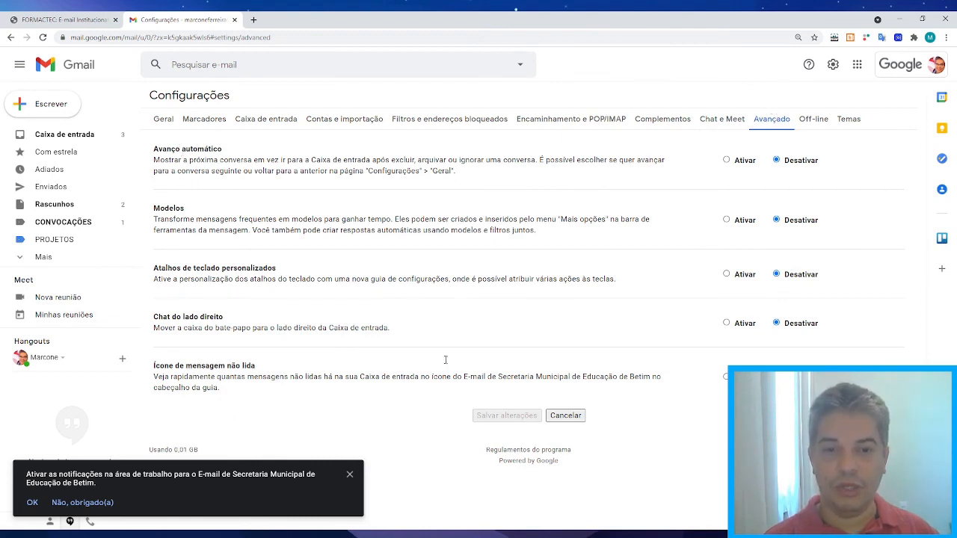
Check the Off-line tab, close the desktop notifications banner, and view the Temas tab.
left_click(816, 124)
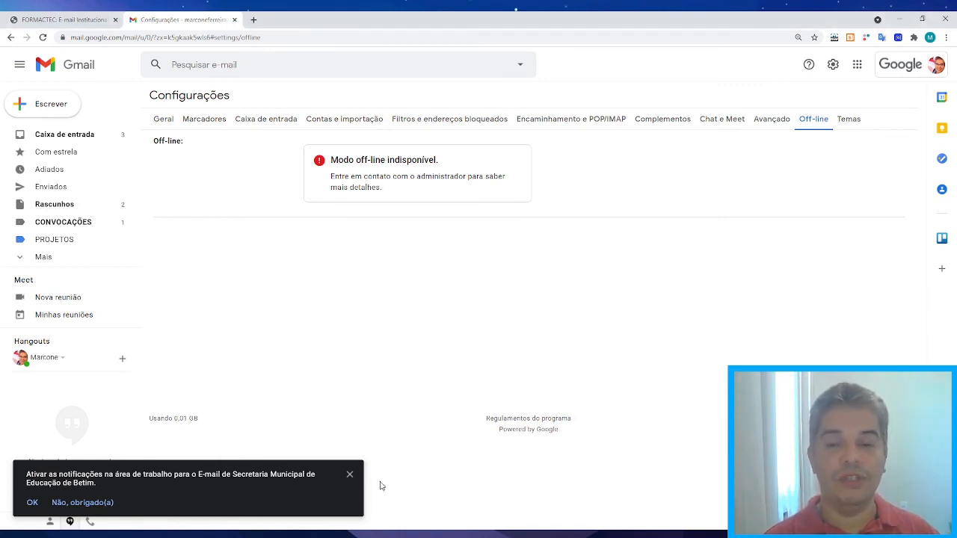
left_click(350, 475)
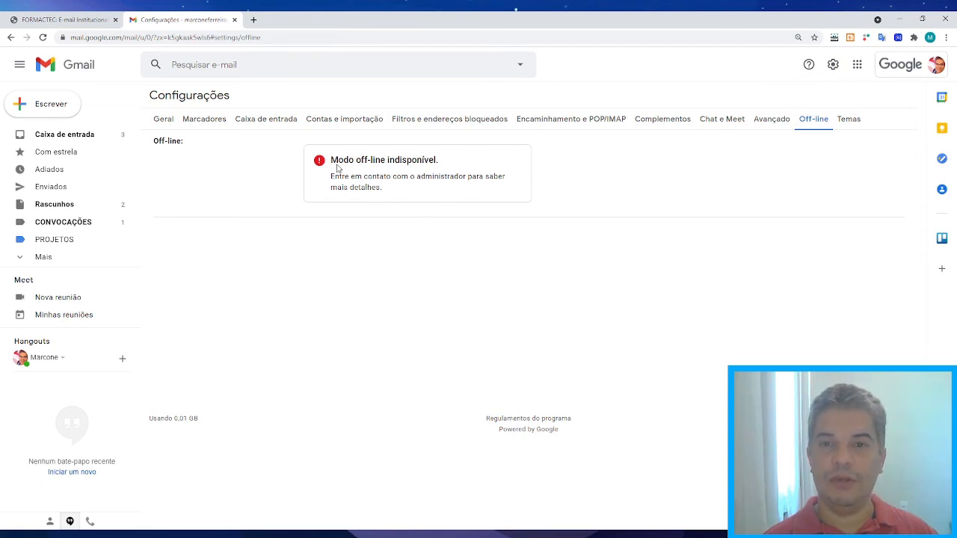
left_click(852, 119)
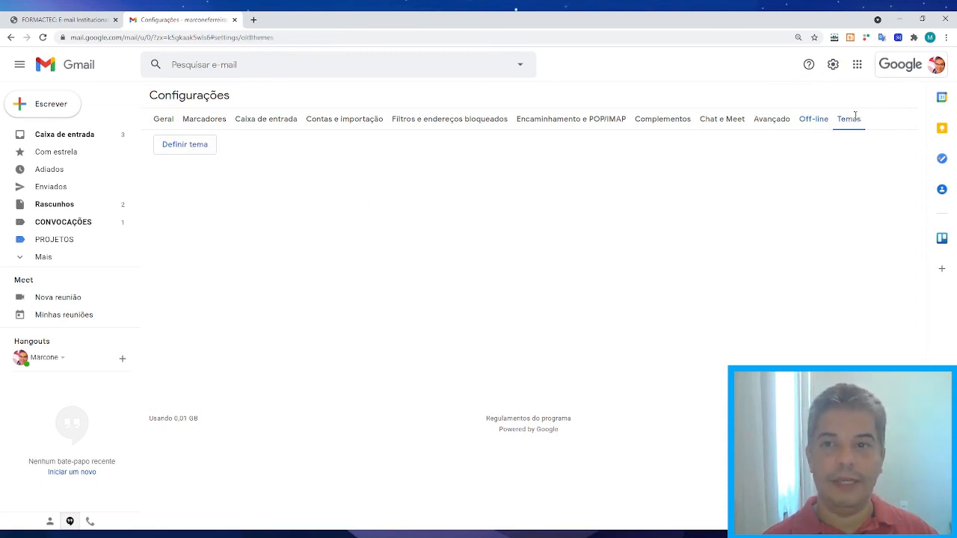
left_click(184, 146)
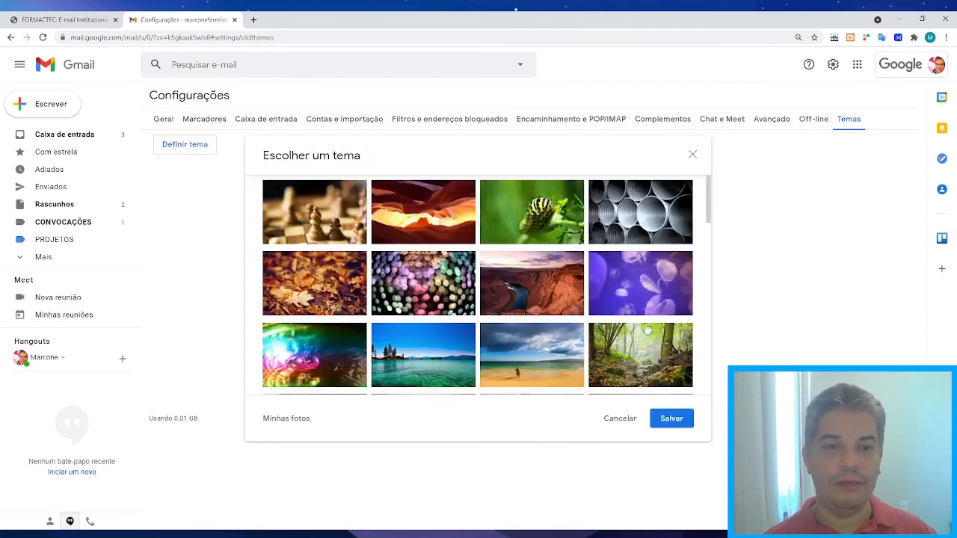
left_click_drag(707, 198, 713, 403)
left_click(639, 286)
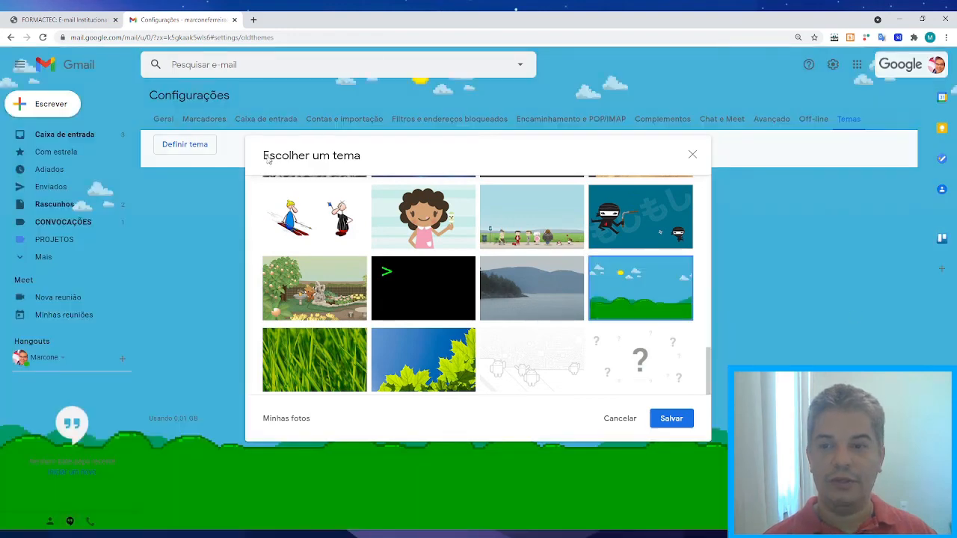
left_click_drag(551, 154, 468, 136)
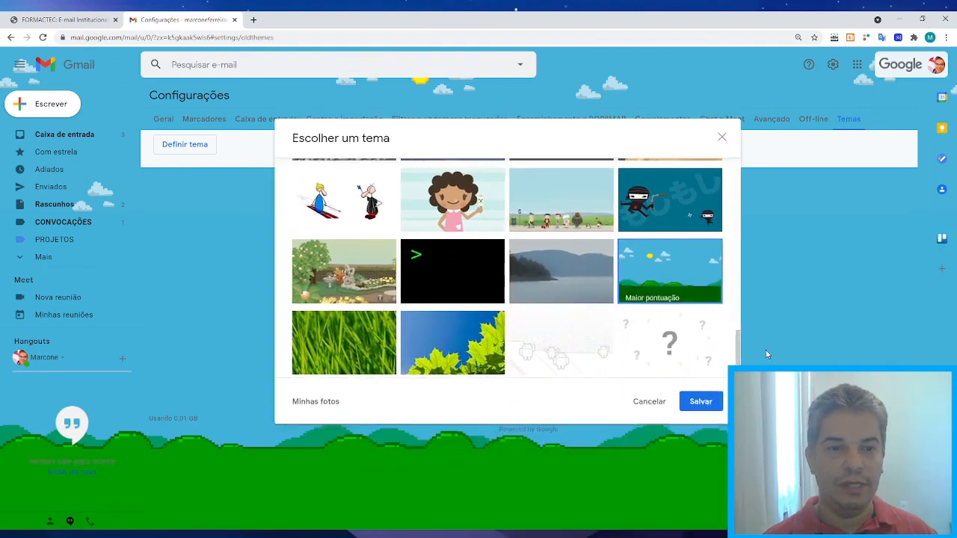
left_click_drag(738, 360, 738, 187)
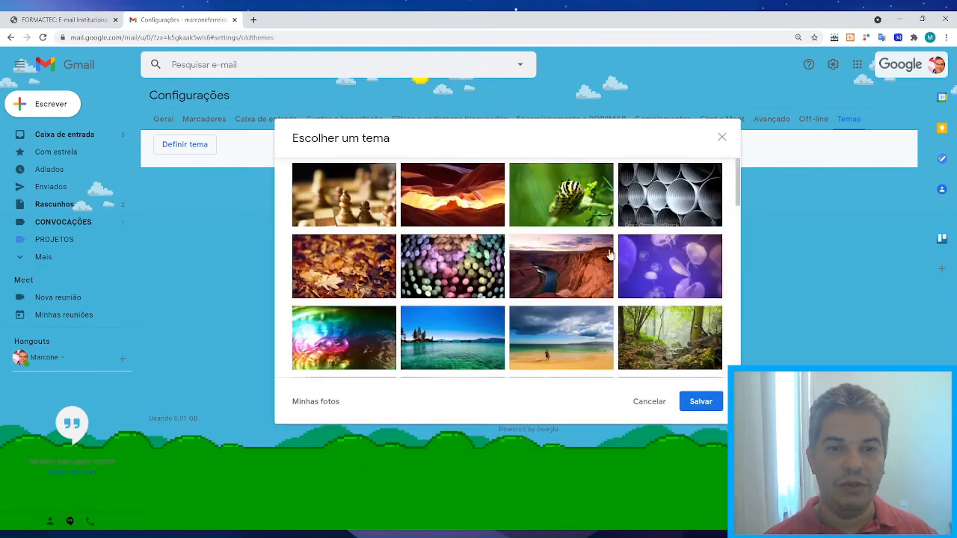
scroll(576, 267, "down", 3)
scroll(576, 267, "down", 1)
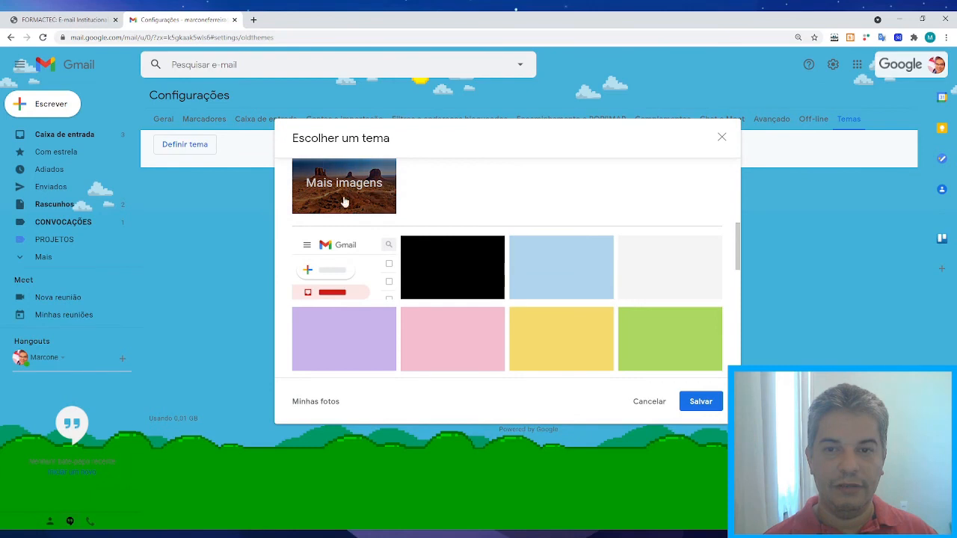
left_click(334, 263)
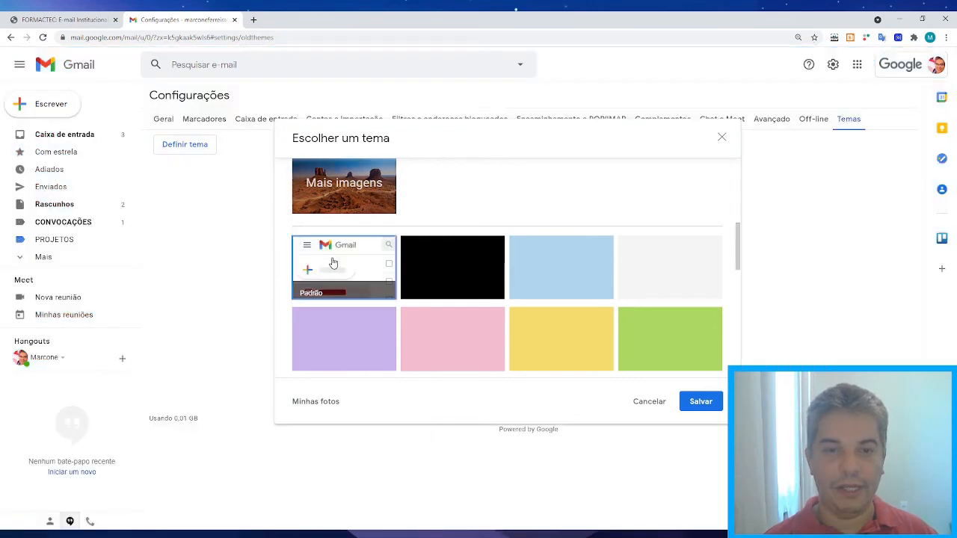
left_click(700, 403)
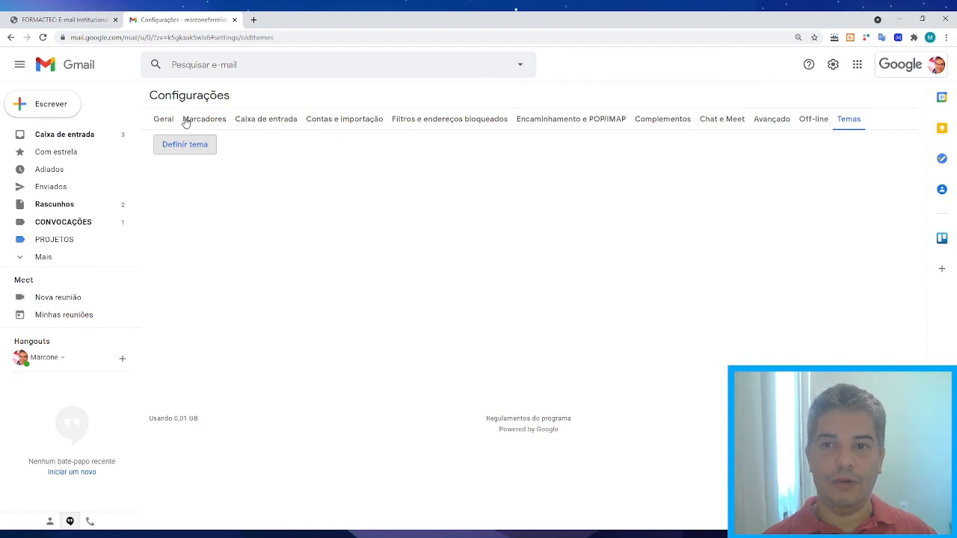
Flip through the settings tabs from Geral across to Temas.
left_click(161, 120)
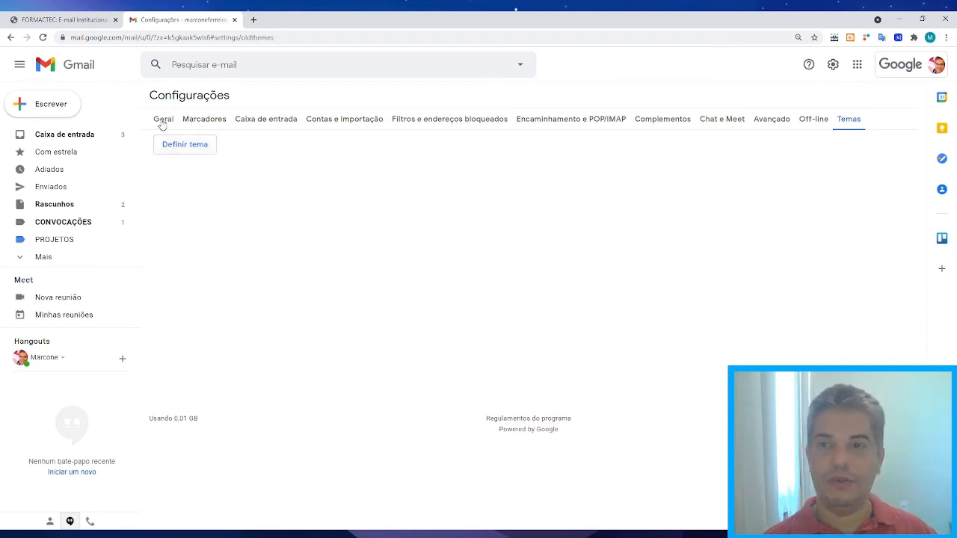
left_click(599, 119)
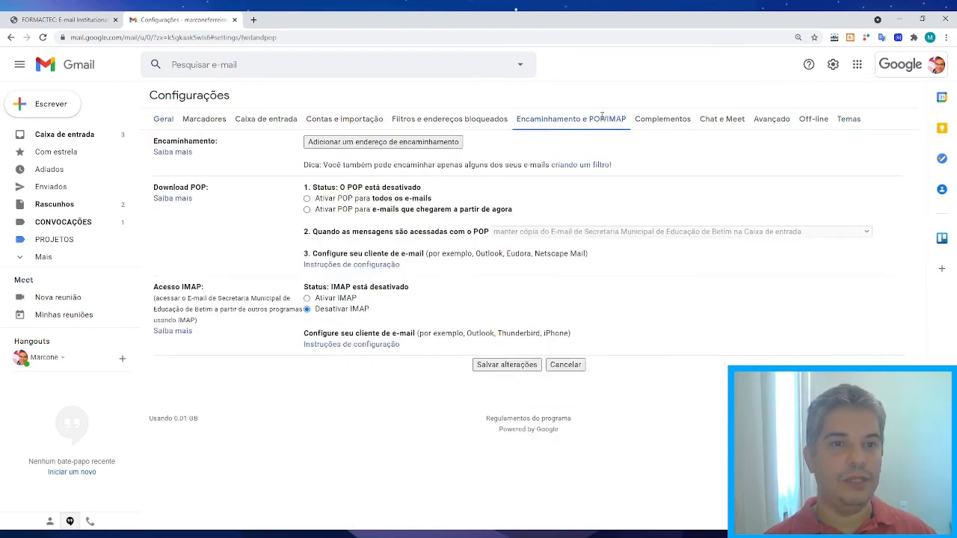
left_click(657, 120)
left_click(722, 119)
left_click(763, 119)
left_click(818, 120)
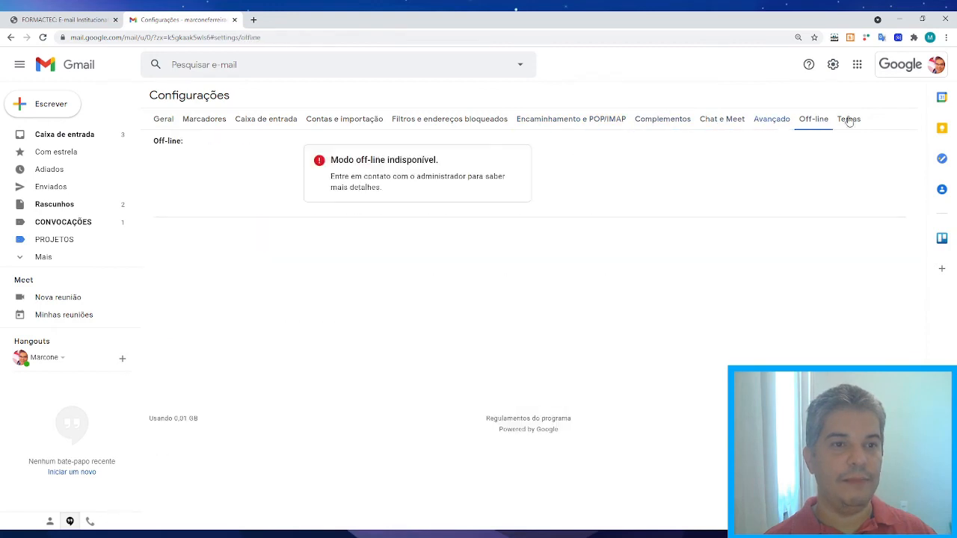
left_click(852, 118)
Review the Marcadores and Geral tabs, then return to the inbox, discarding unsaved changes.
left_click(194, 123)
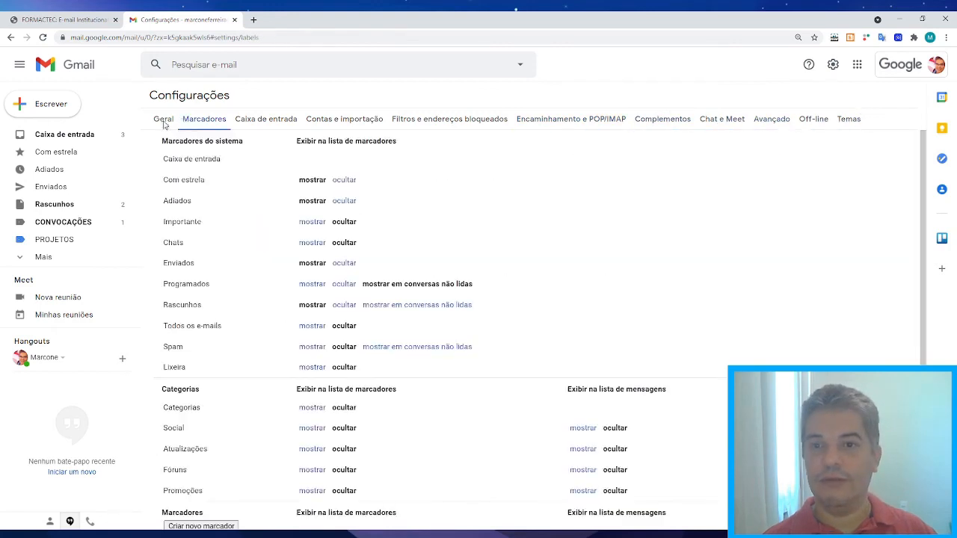
left_click(165, 121)
scroll(587, 247, "down", 1)
scroll(586, 247, "down", 2)
scroll(587, 247, "up", 3)
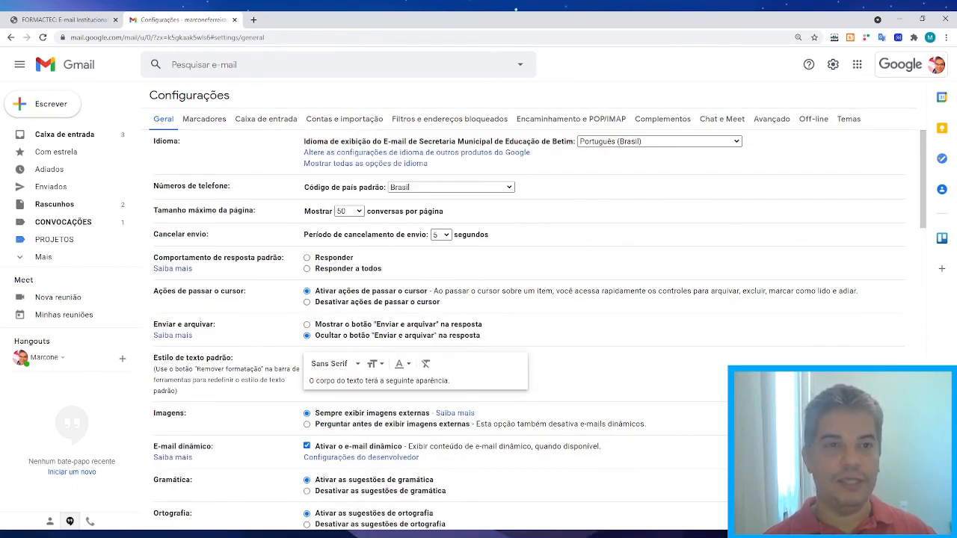
left_click(57, 136)
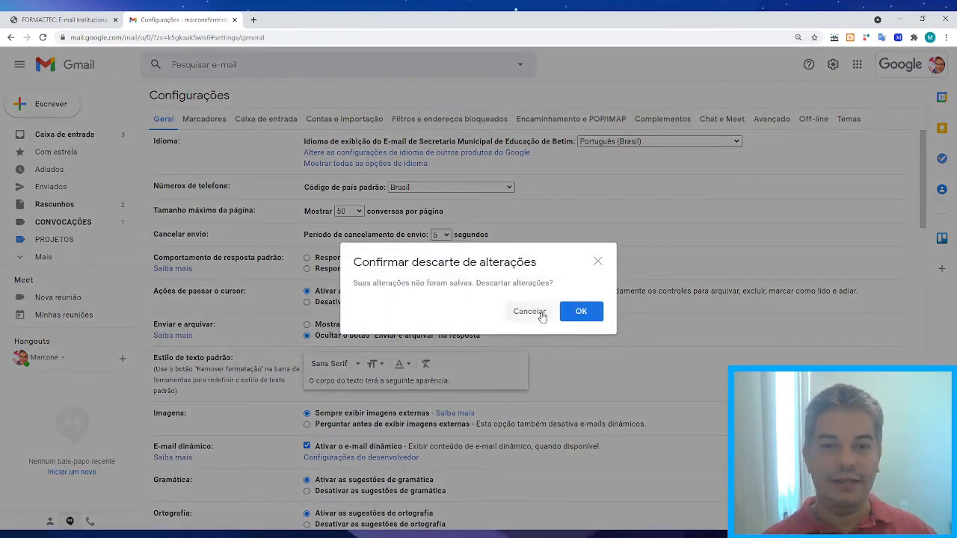
left_click(582, 311)
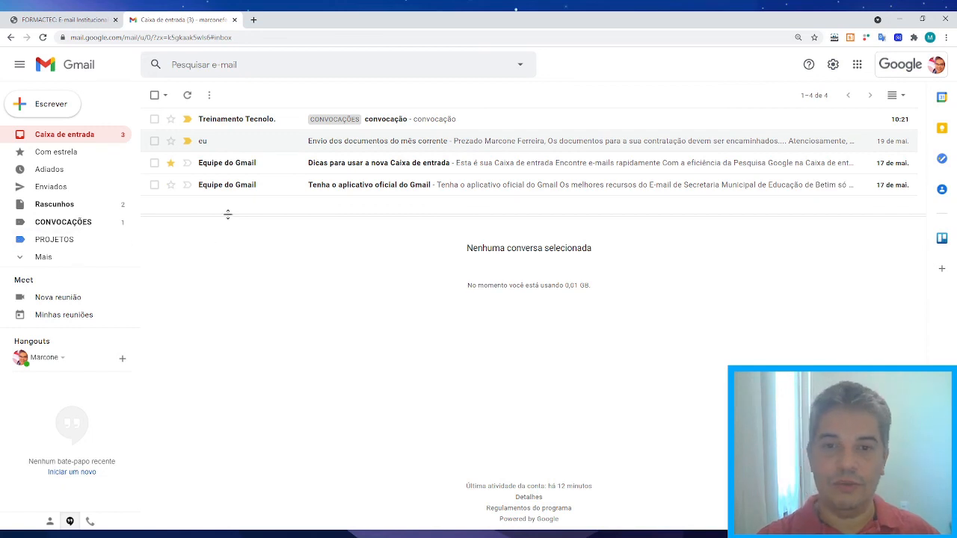
Select only the two Equipe do Gmail conversations, leaving the top two inbox rows unchecked.
left_click(154, 120)
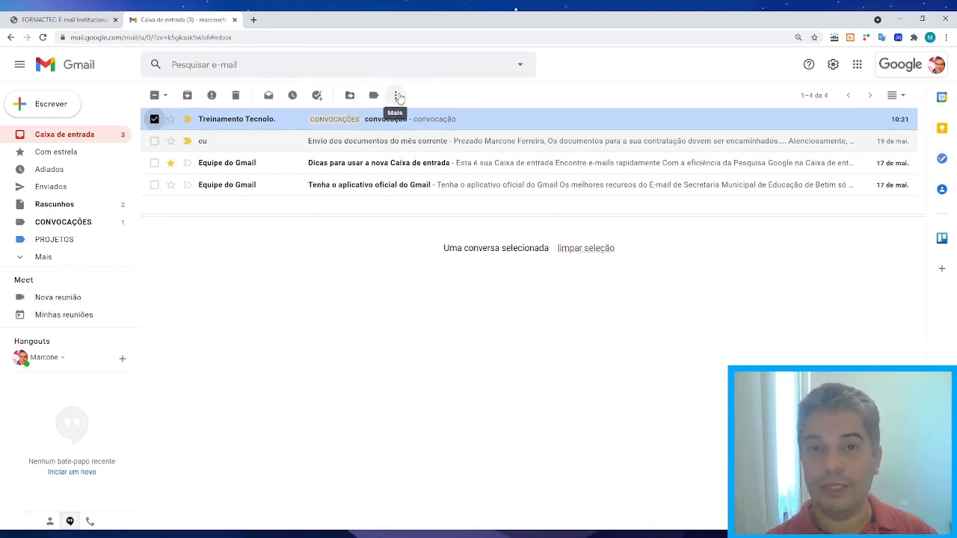
left_click(154, 140)
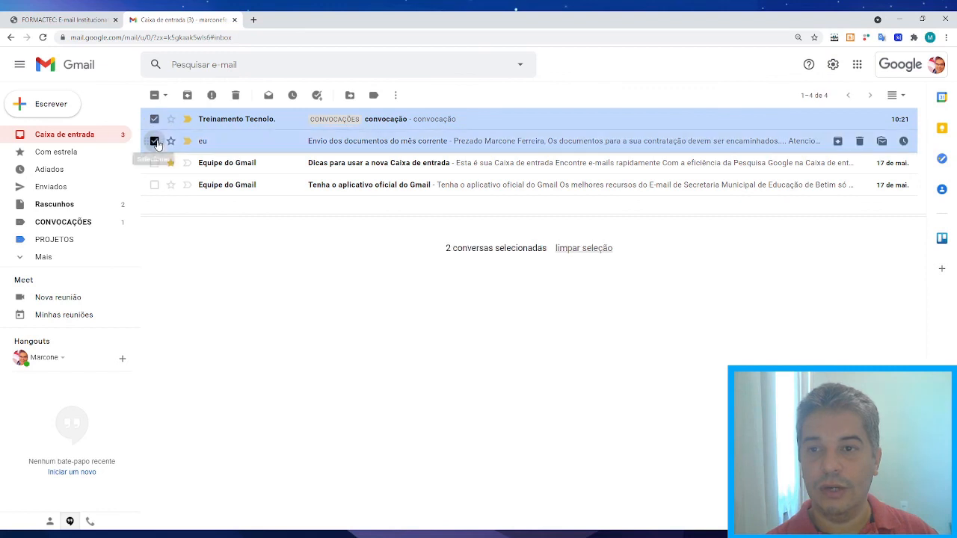
left_click(155, 163)
left_click(155, 185)
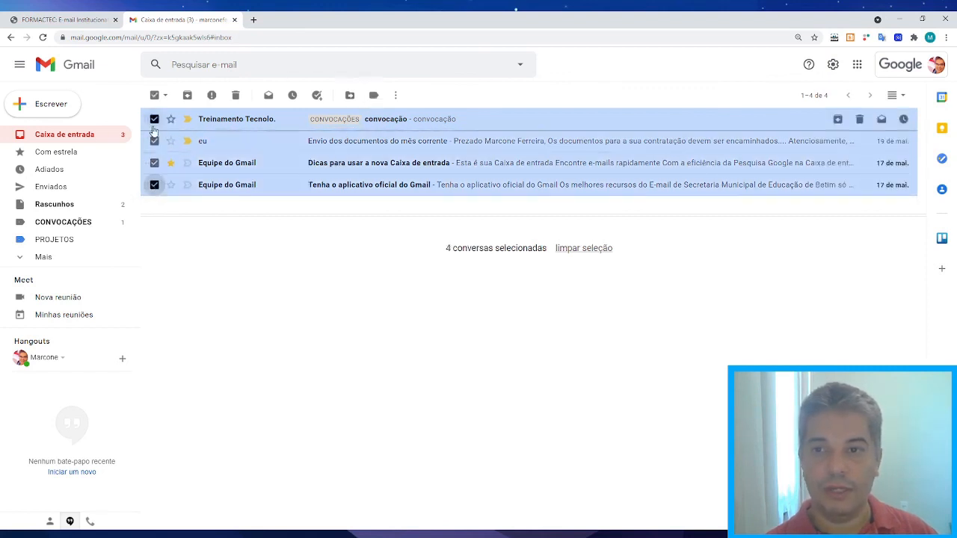
left_click(154, 95)
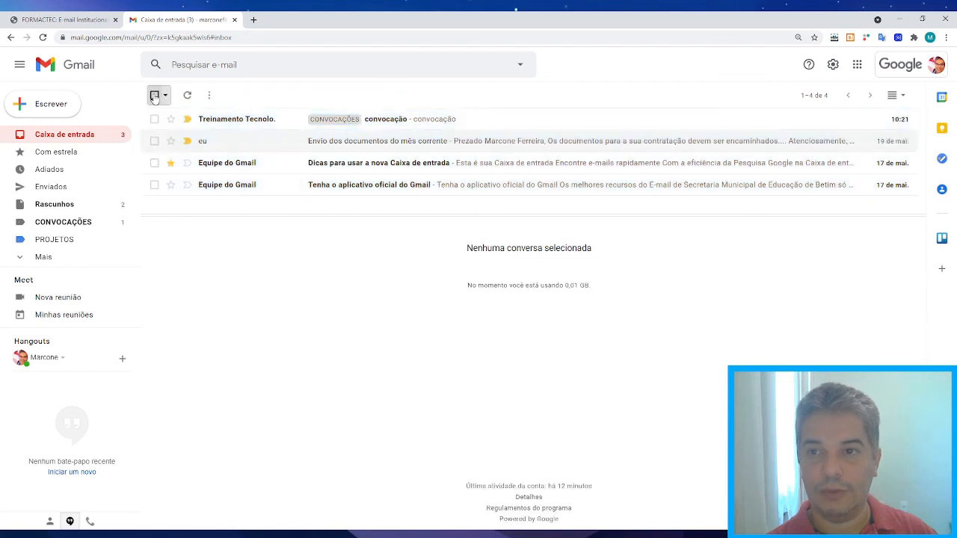
left_click(154, 95)
left_click(154, 119)
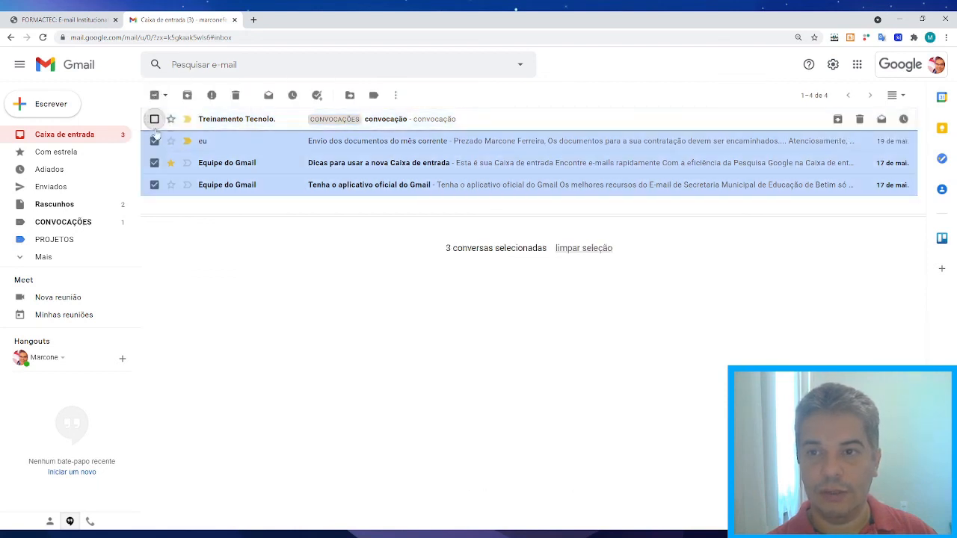
left_click(154, 140)
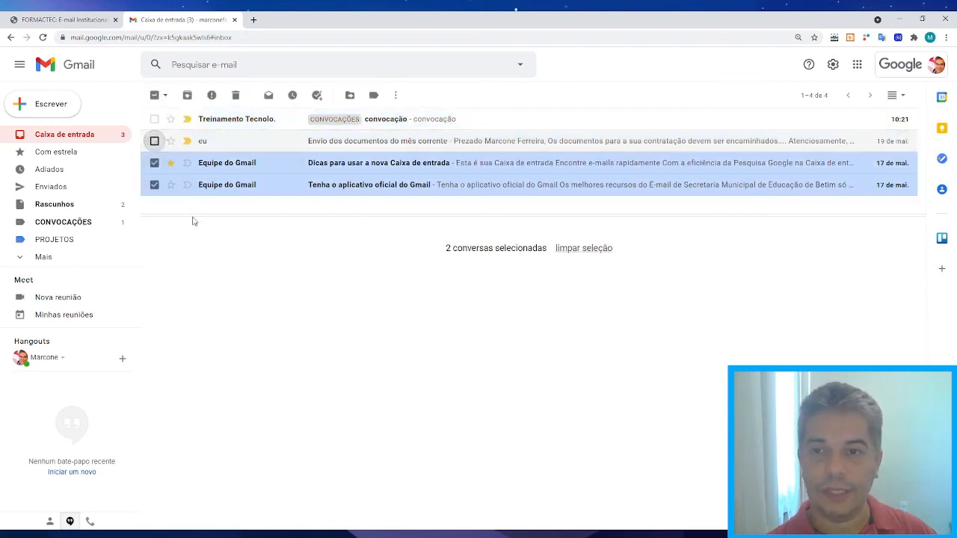
Create a new 'LER DEPOIS' label and apply it to the two selected Equipe do Gmail conversations.
left_click(396, 95)
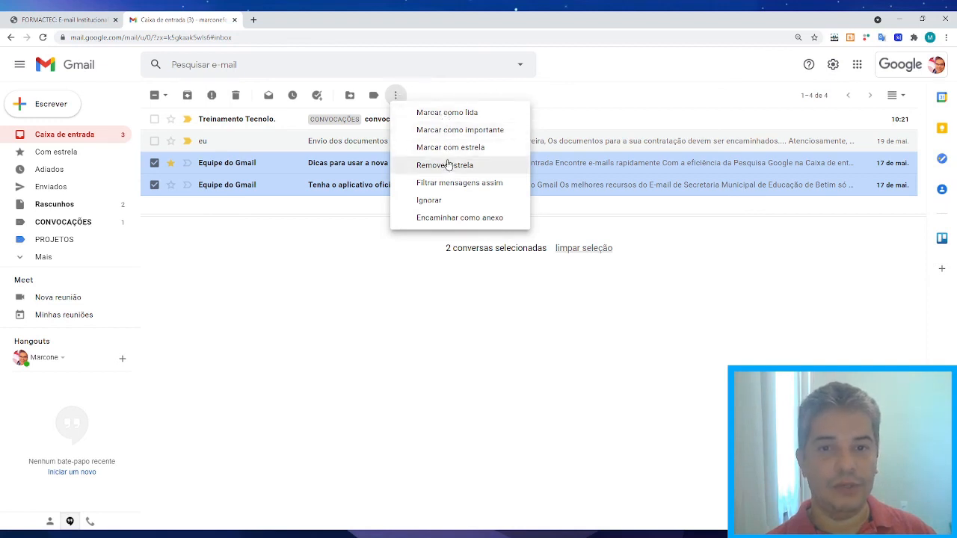
left_click(447, 97)
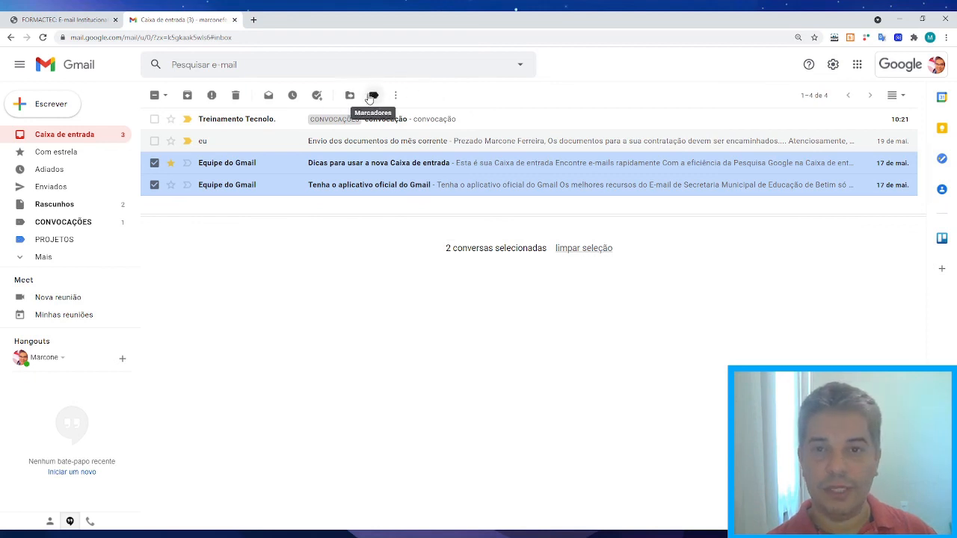
left_click(375, 97)
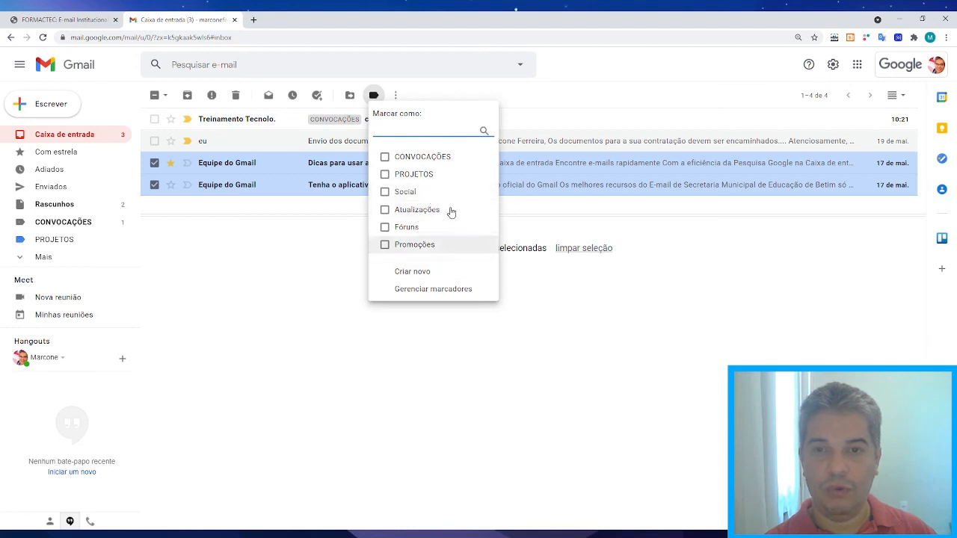
left_click(420, 279)
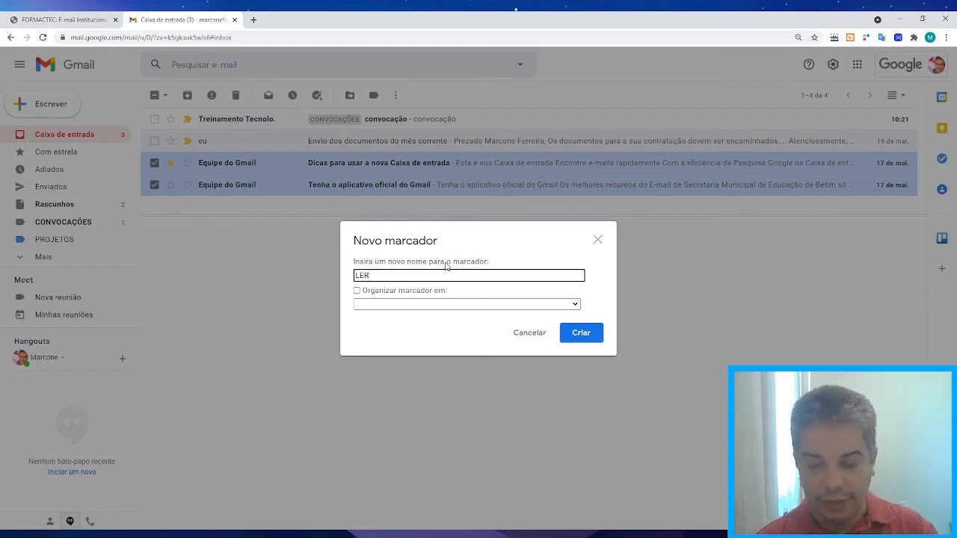
type("LER DEPOIS")
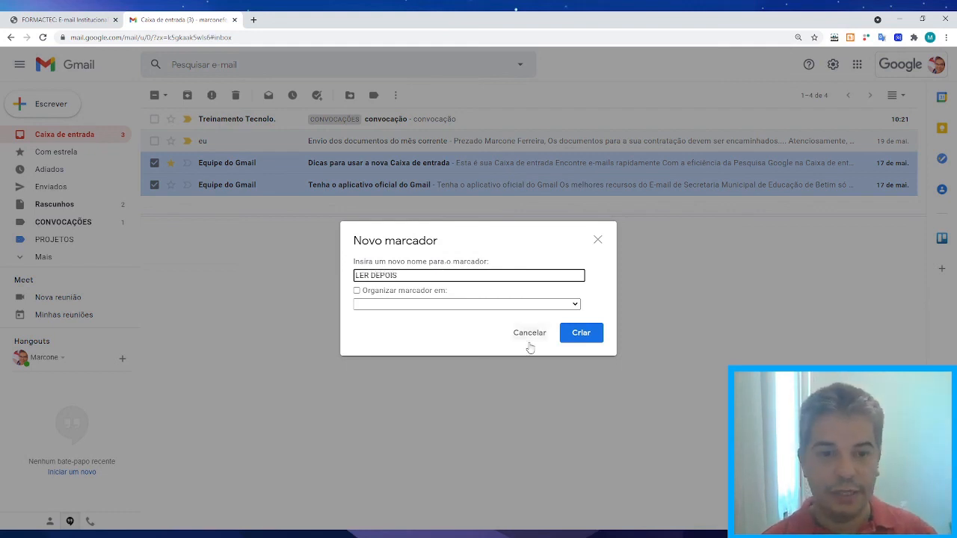
left_click(581, 334)
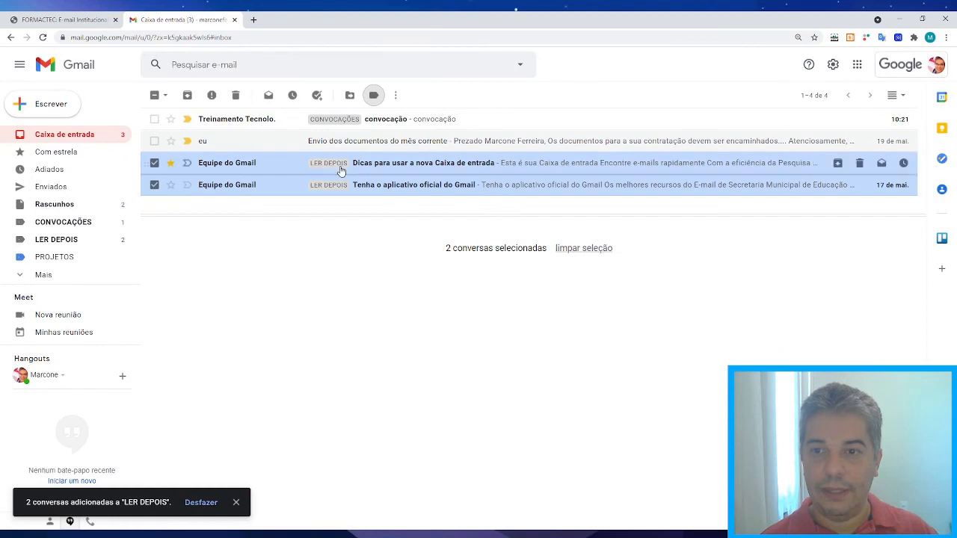
Check the PROJETOS and LER DEPOIS label views, dismiss the notifications prompt, and return to the inbox.
left_click(46, 260)
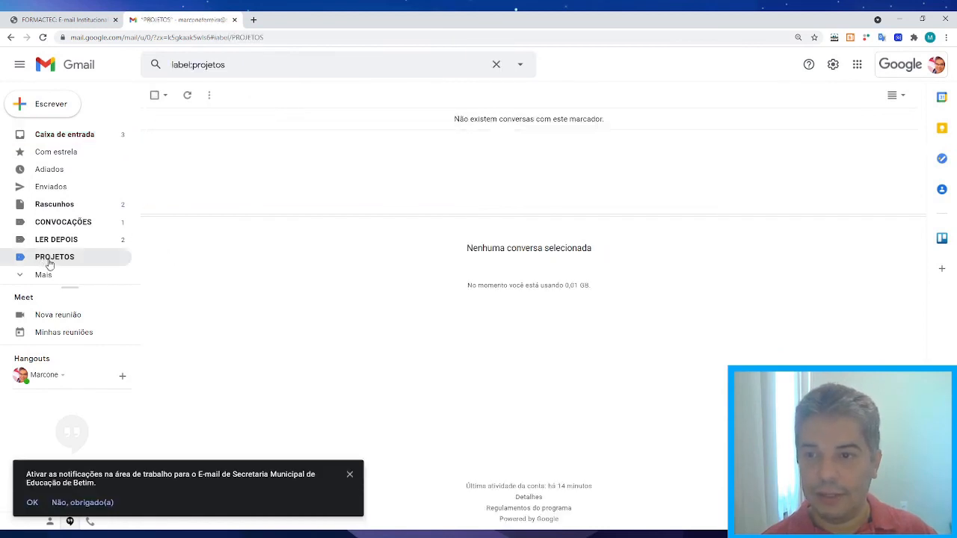
left_click(43, 242)
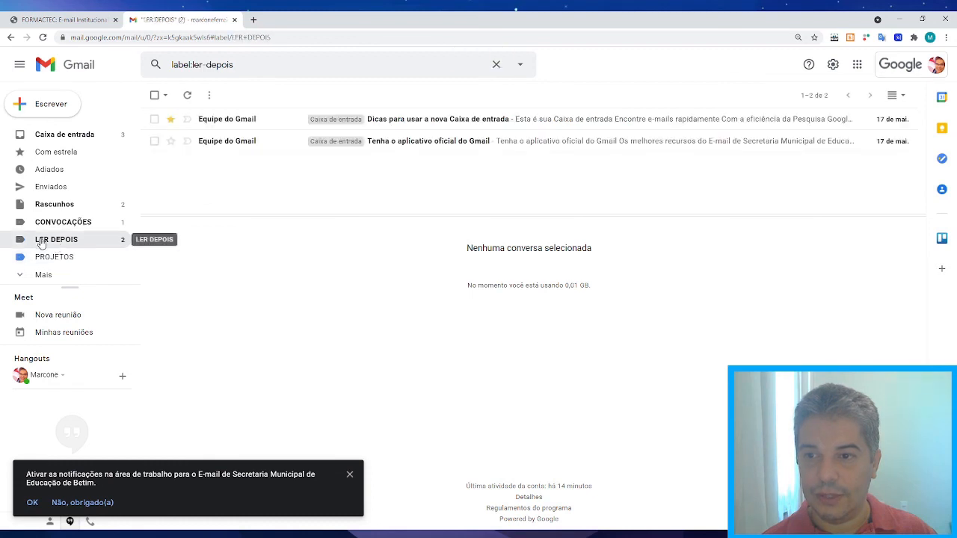
left_click(349, 474)
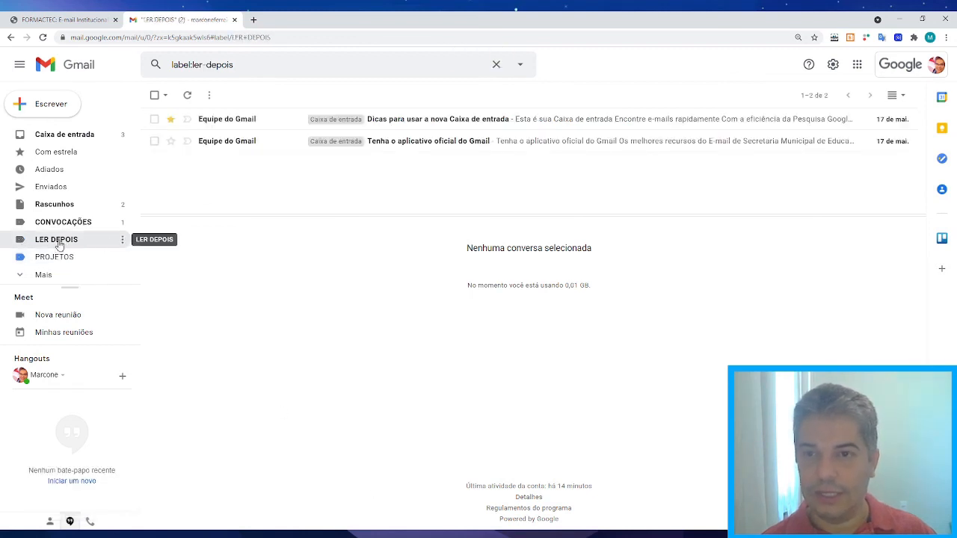
left_click(45, 135)
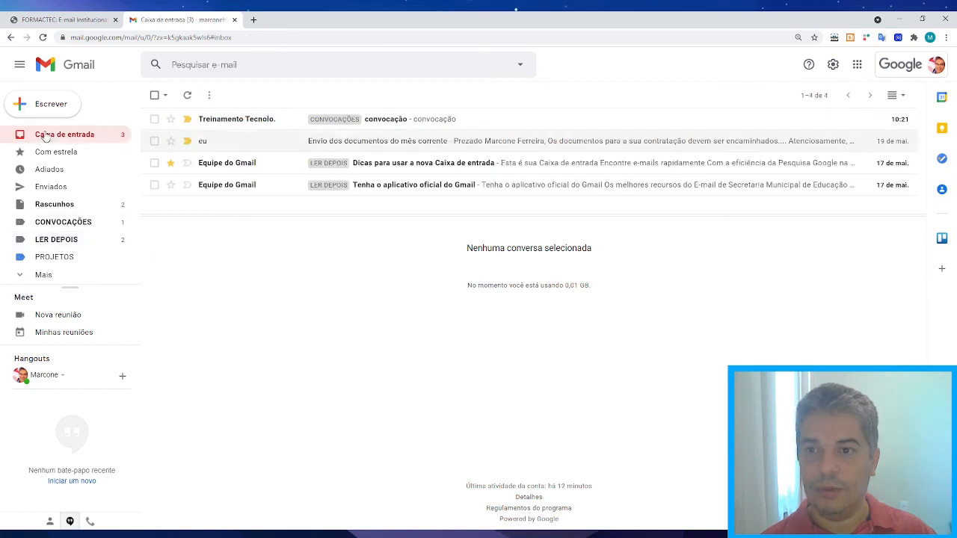
Change the LER DEPOIS label colour to orange.
left_click(122, 241)
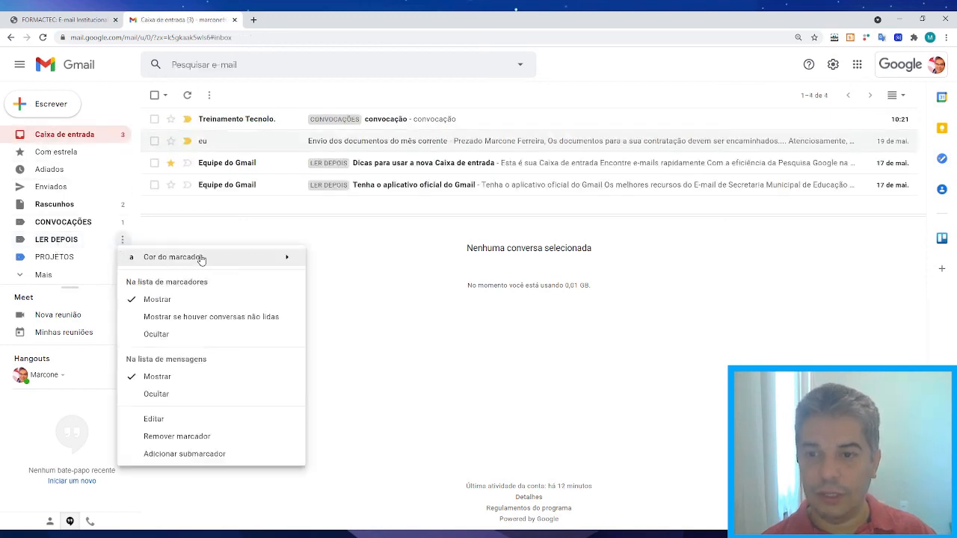
mouse_move(202, 259)
left_click(351, 316)
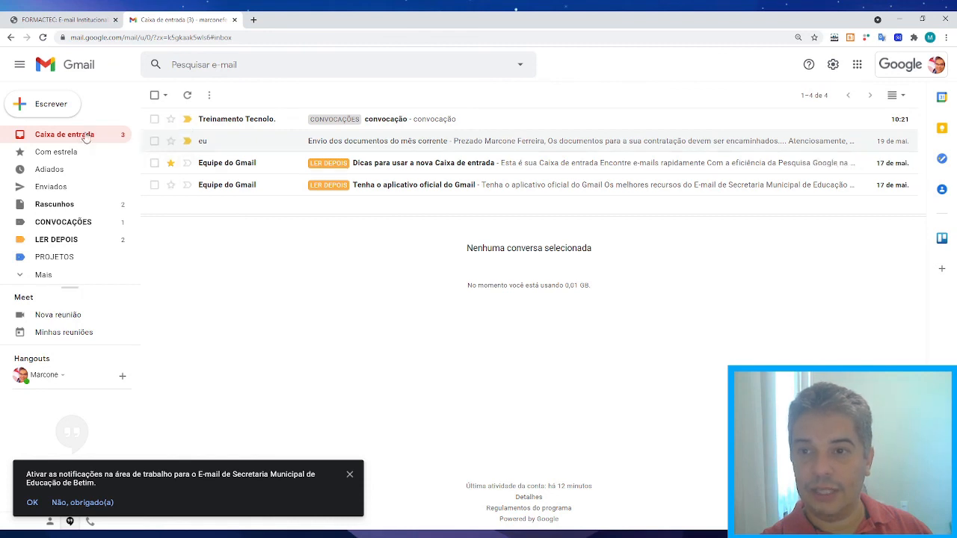
Select both Equipe do Gmail conversations and move them from the inbox into LER DEPOIS.
left_click(155, 163)
left_click(154, 185)
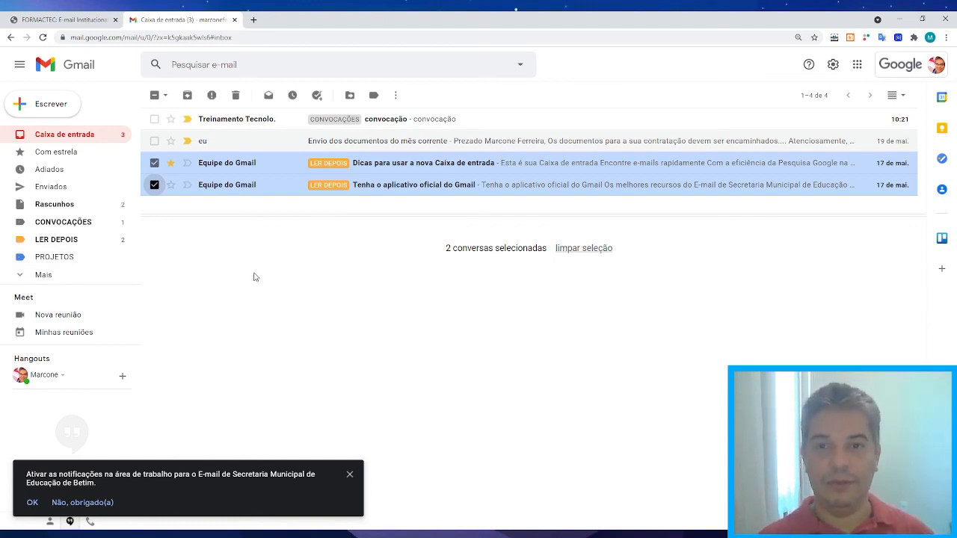
left_click(351, 96)
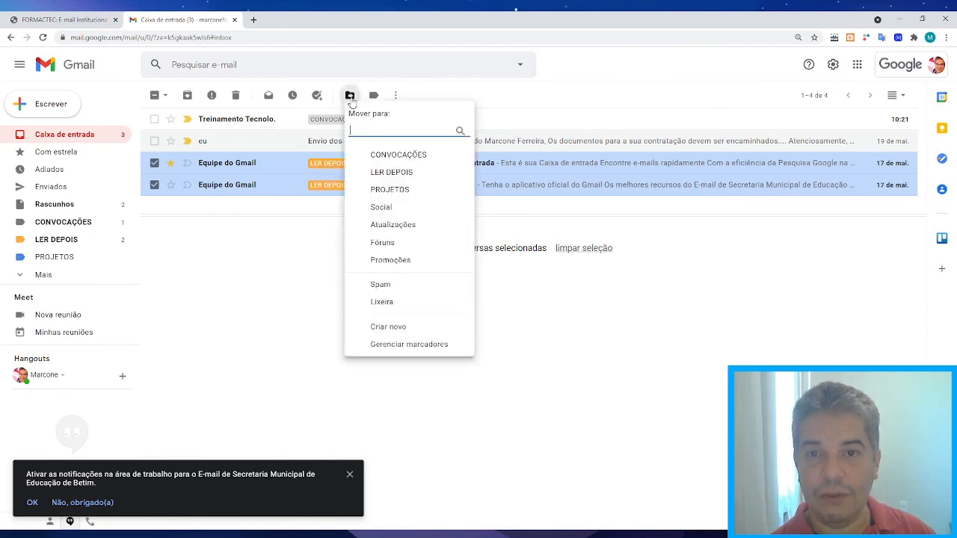
left_click(389, 175)
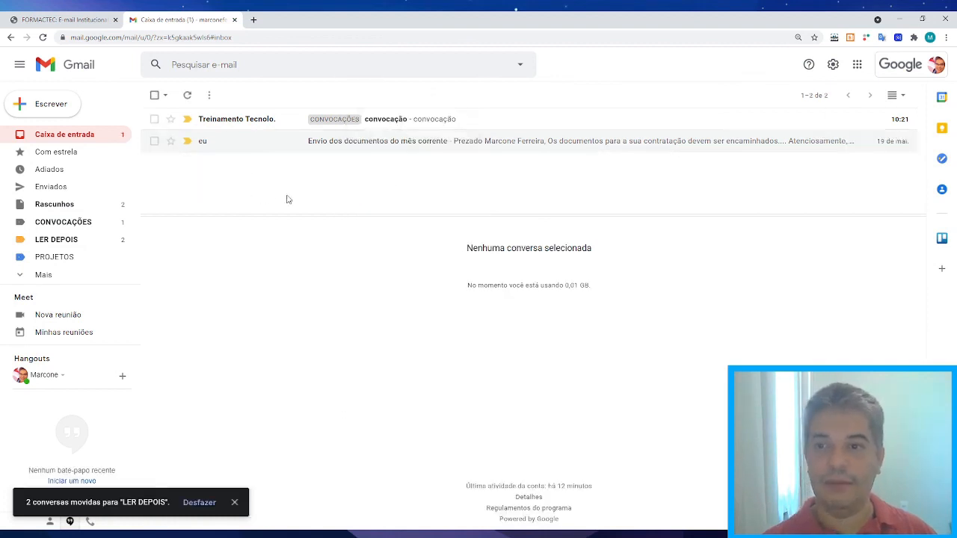
left_click(61, 245)
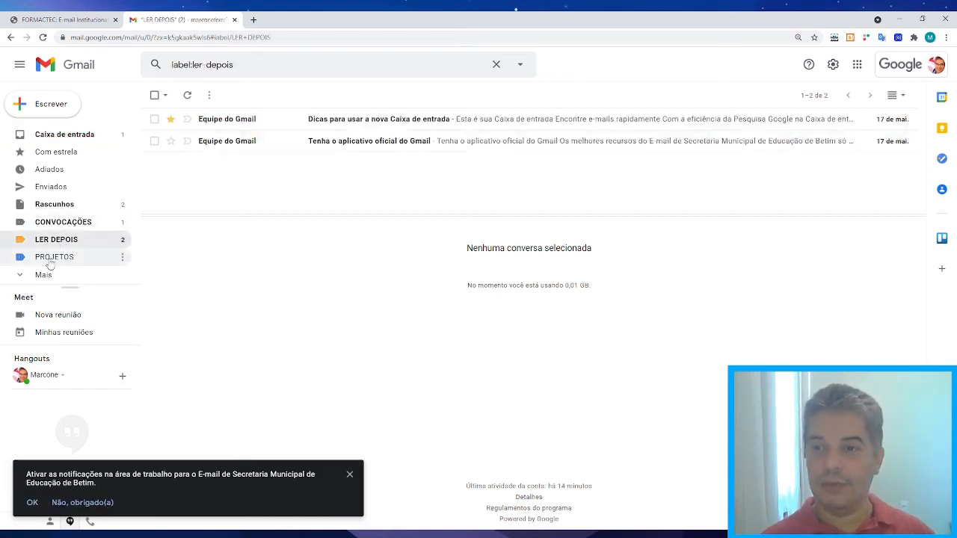
left_click(78, 136)
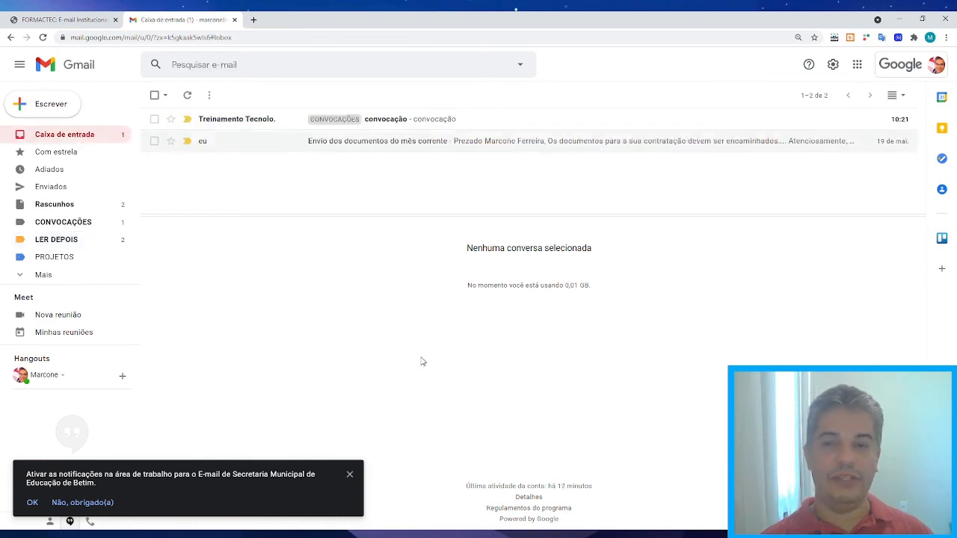
left_click(54, 243)
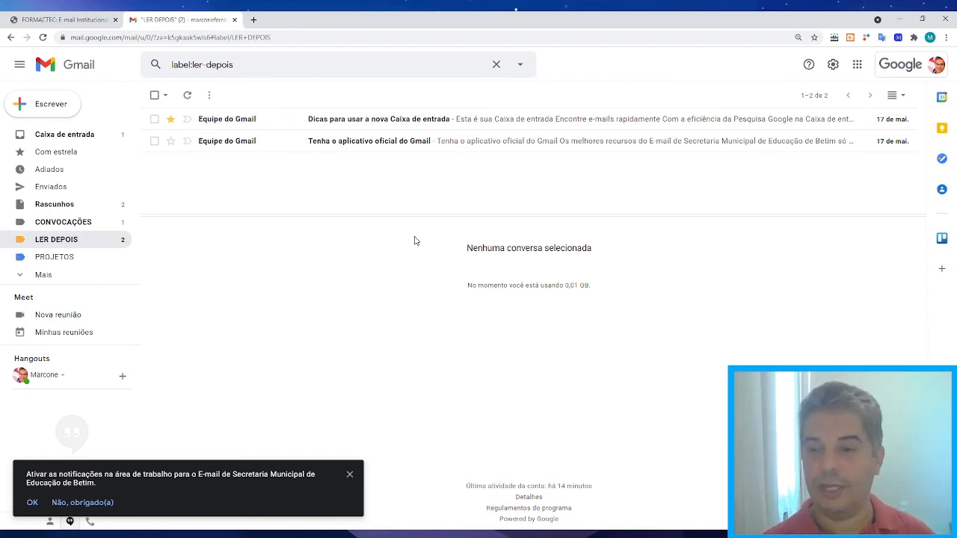
left_click(349, 474)
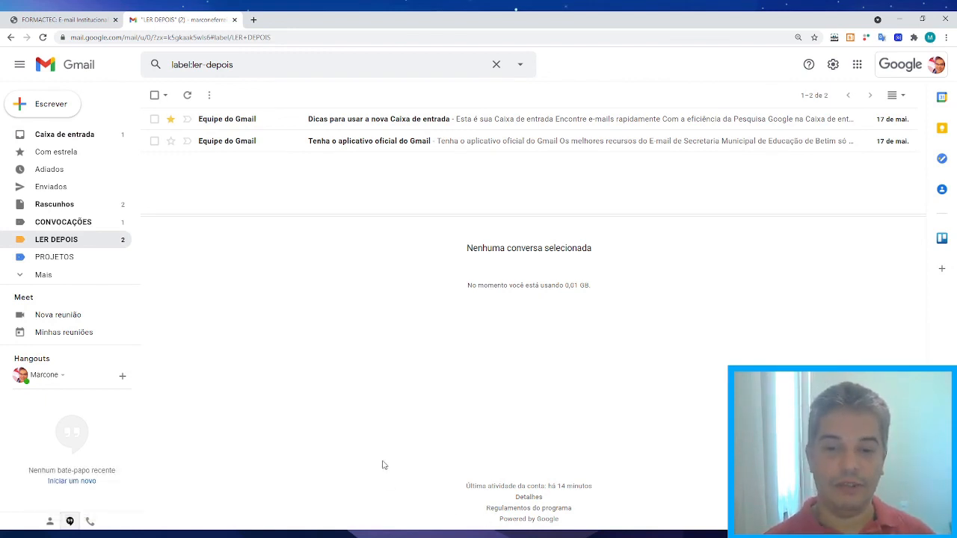
left_click(60, 135)
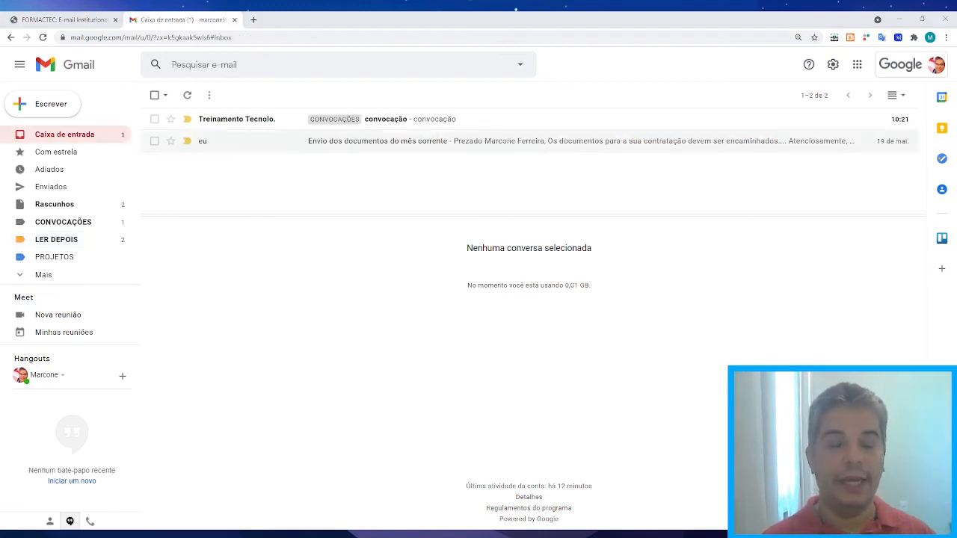